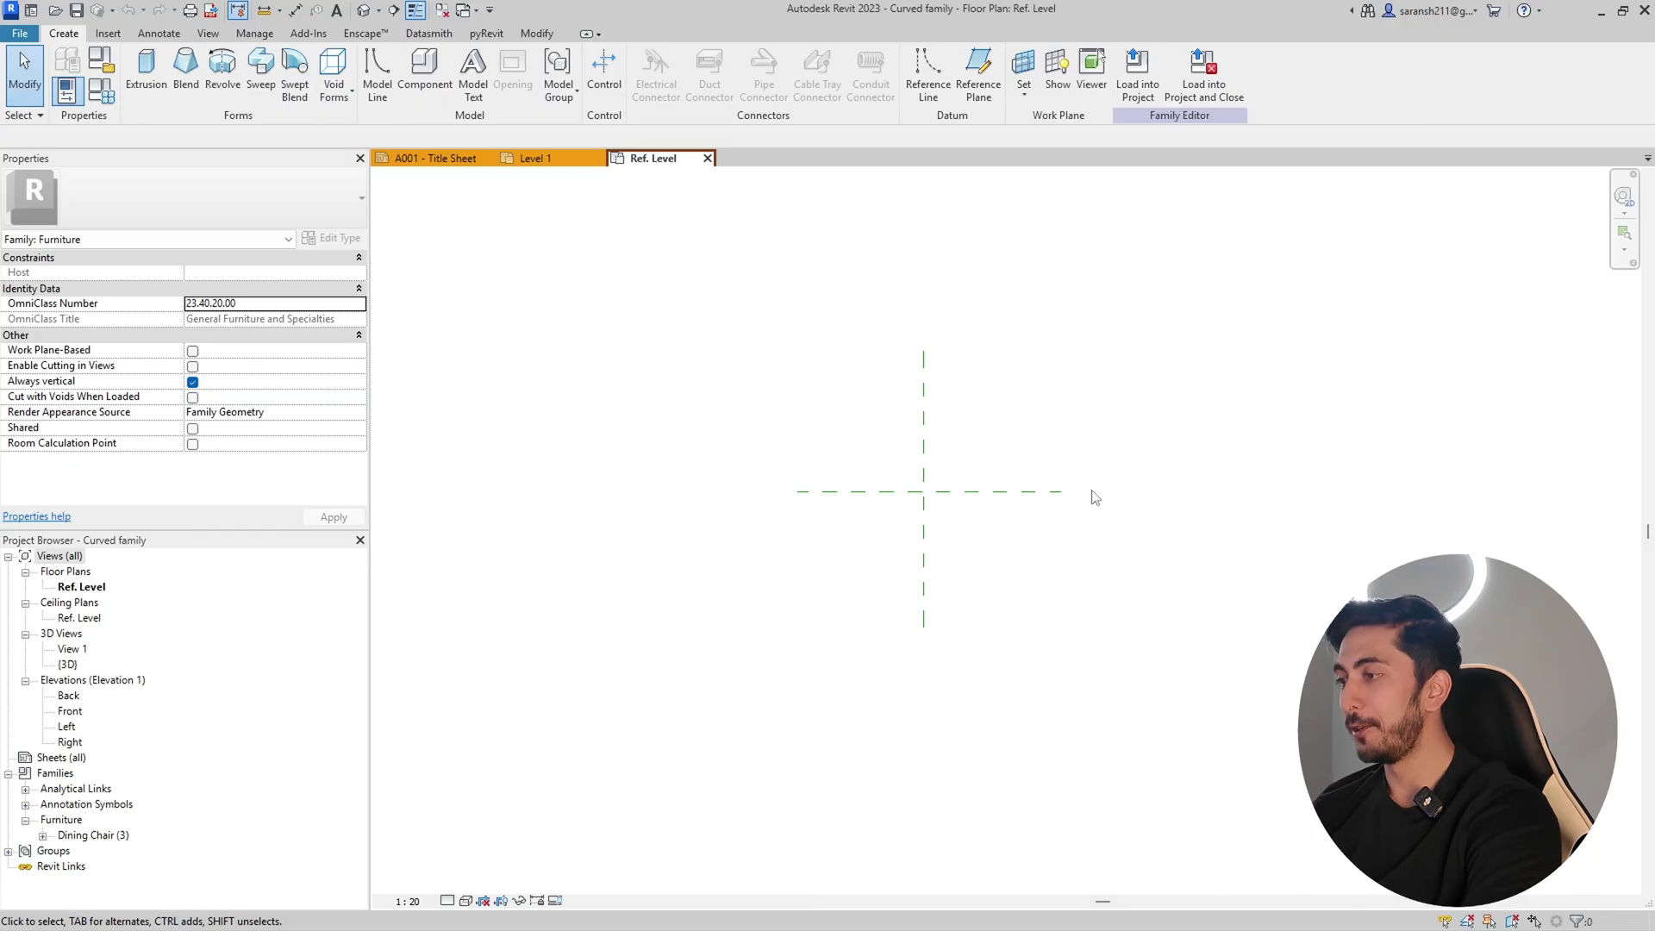
Step: Check that the family category is set to Furniture and accept the category settings
scroll(907, 487, "up", 4)
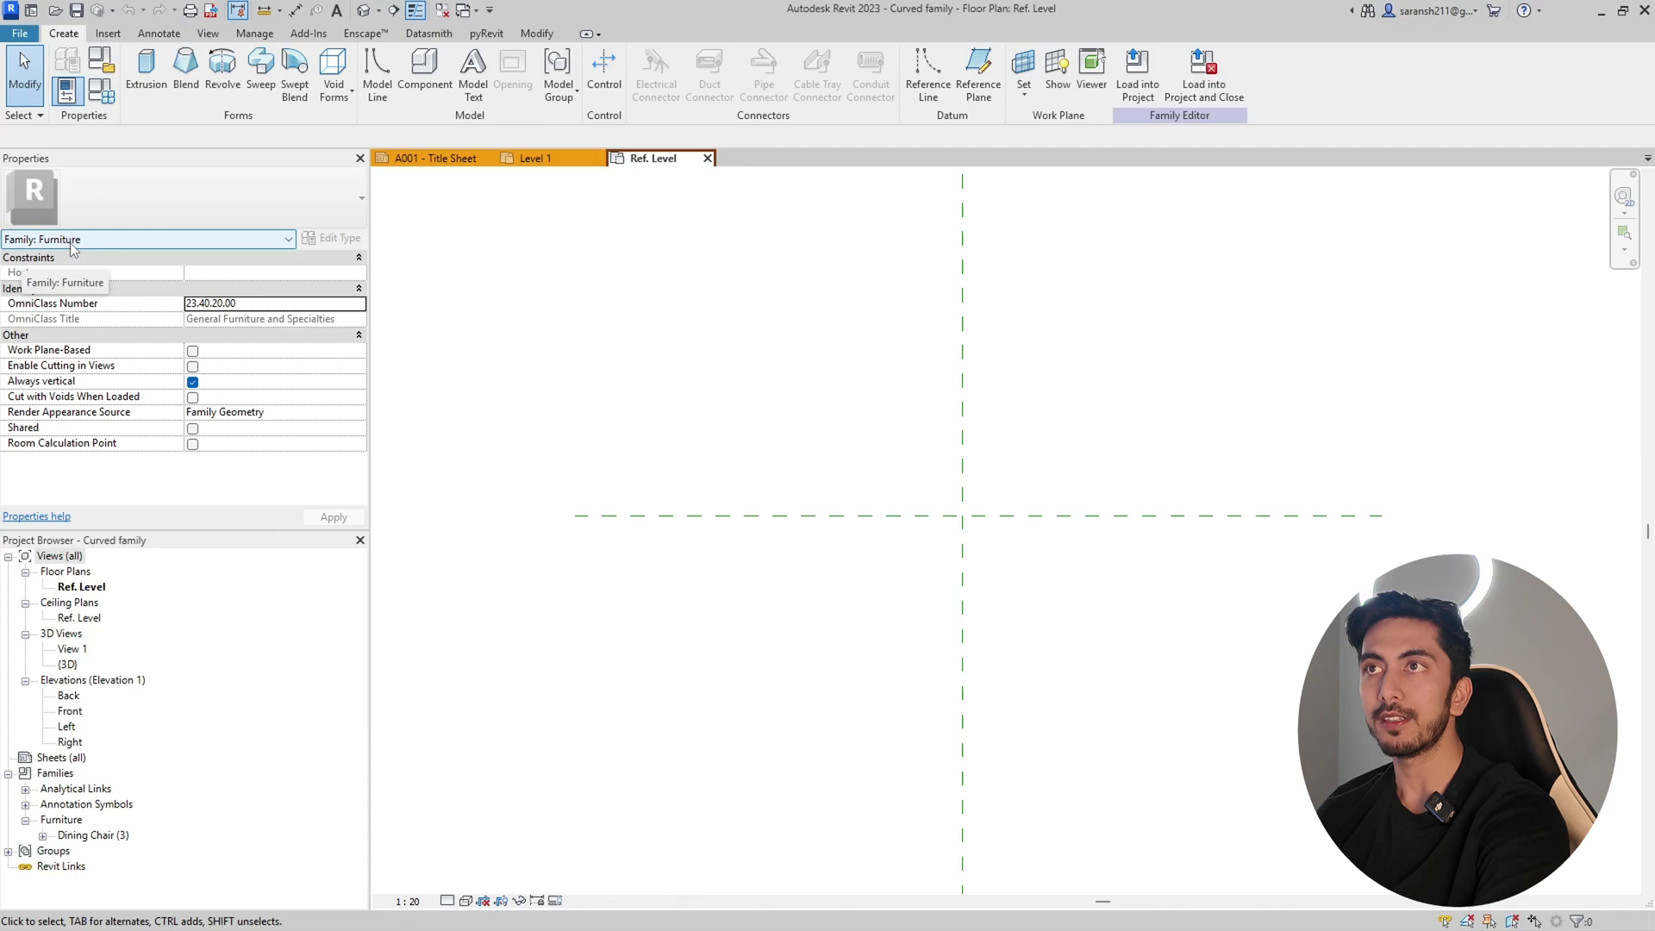
left_click(110, 65)
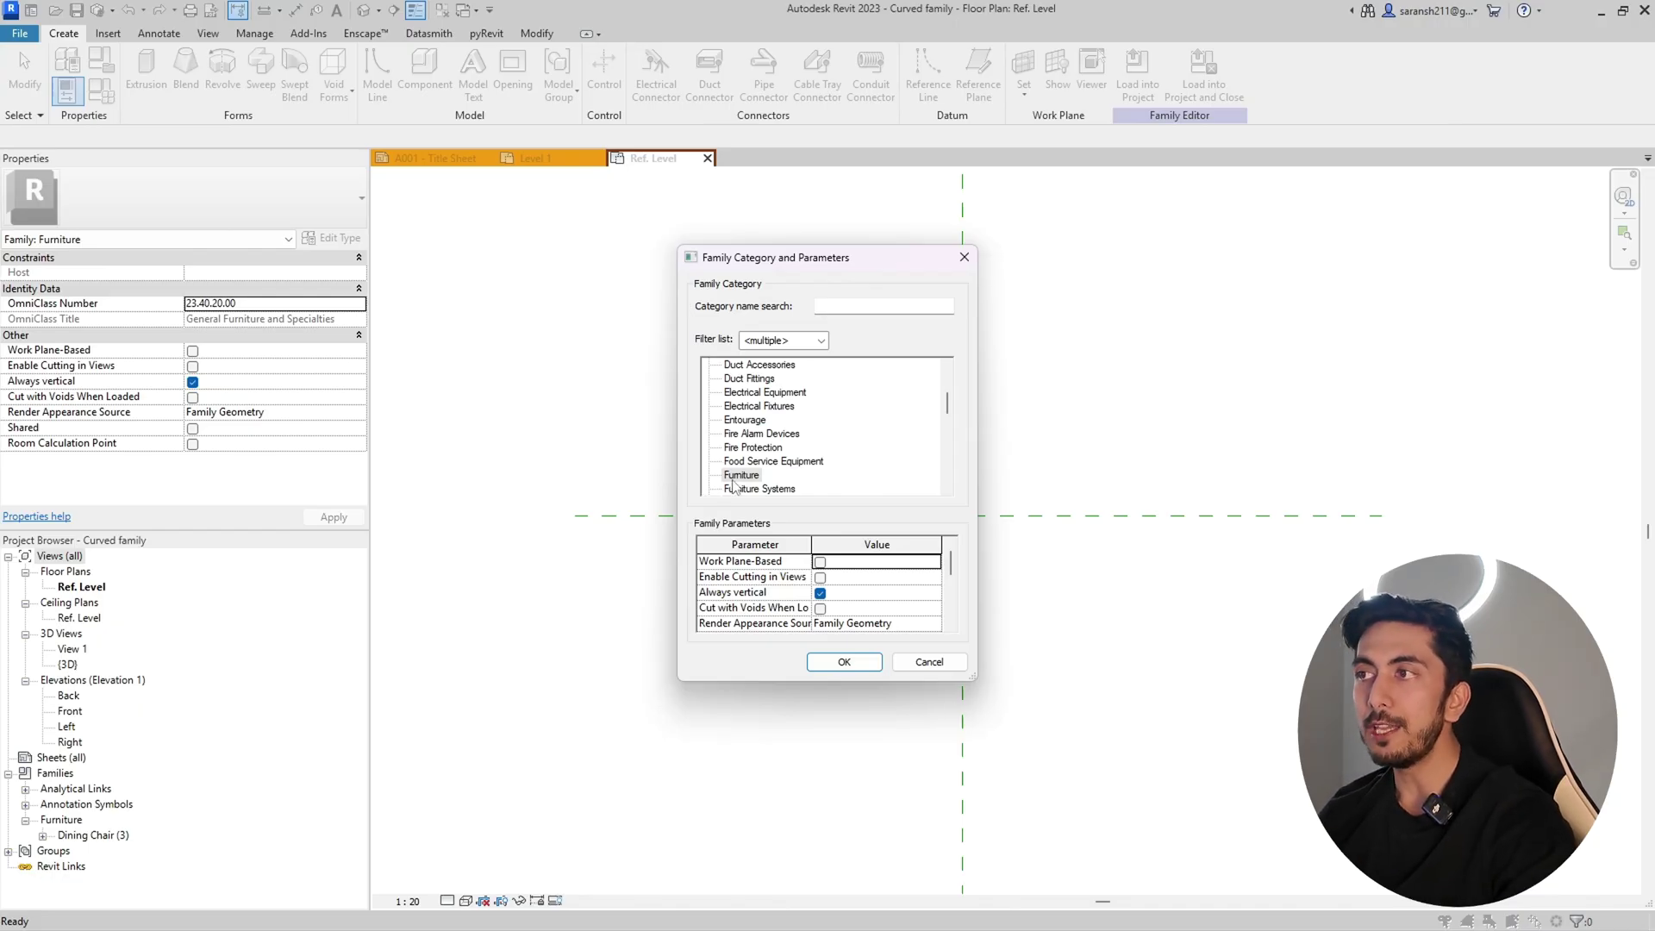
left_click(838, 659)
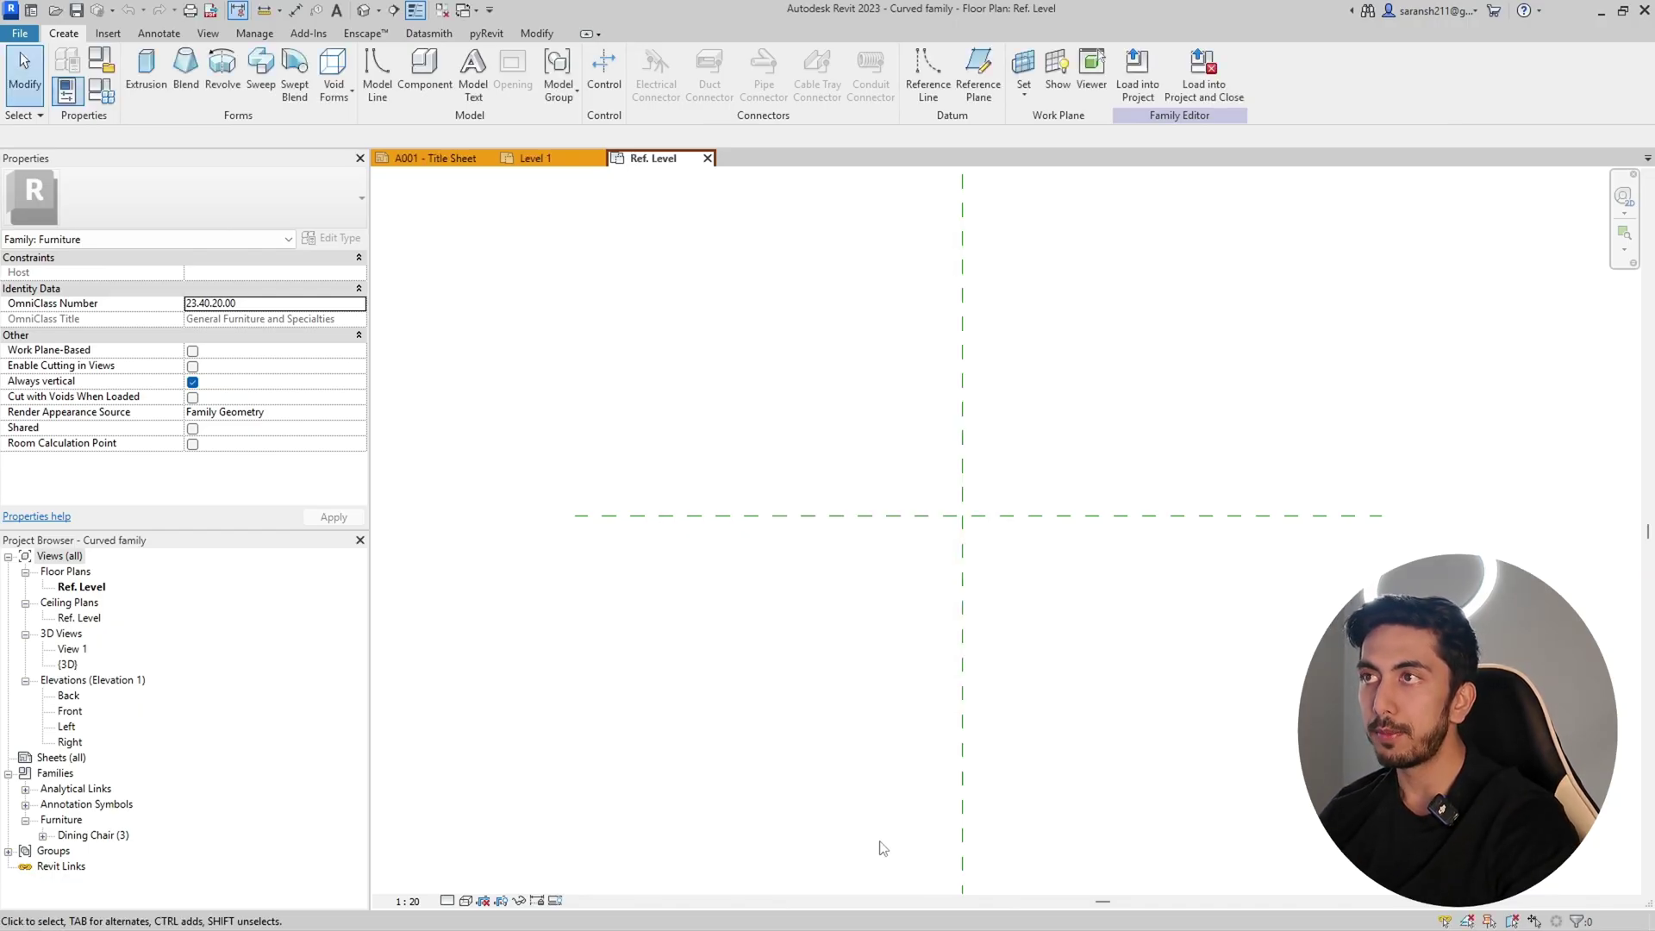
scroll(989, 664, "down", 2)
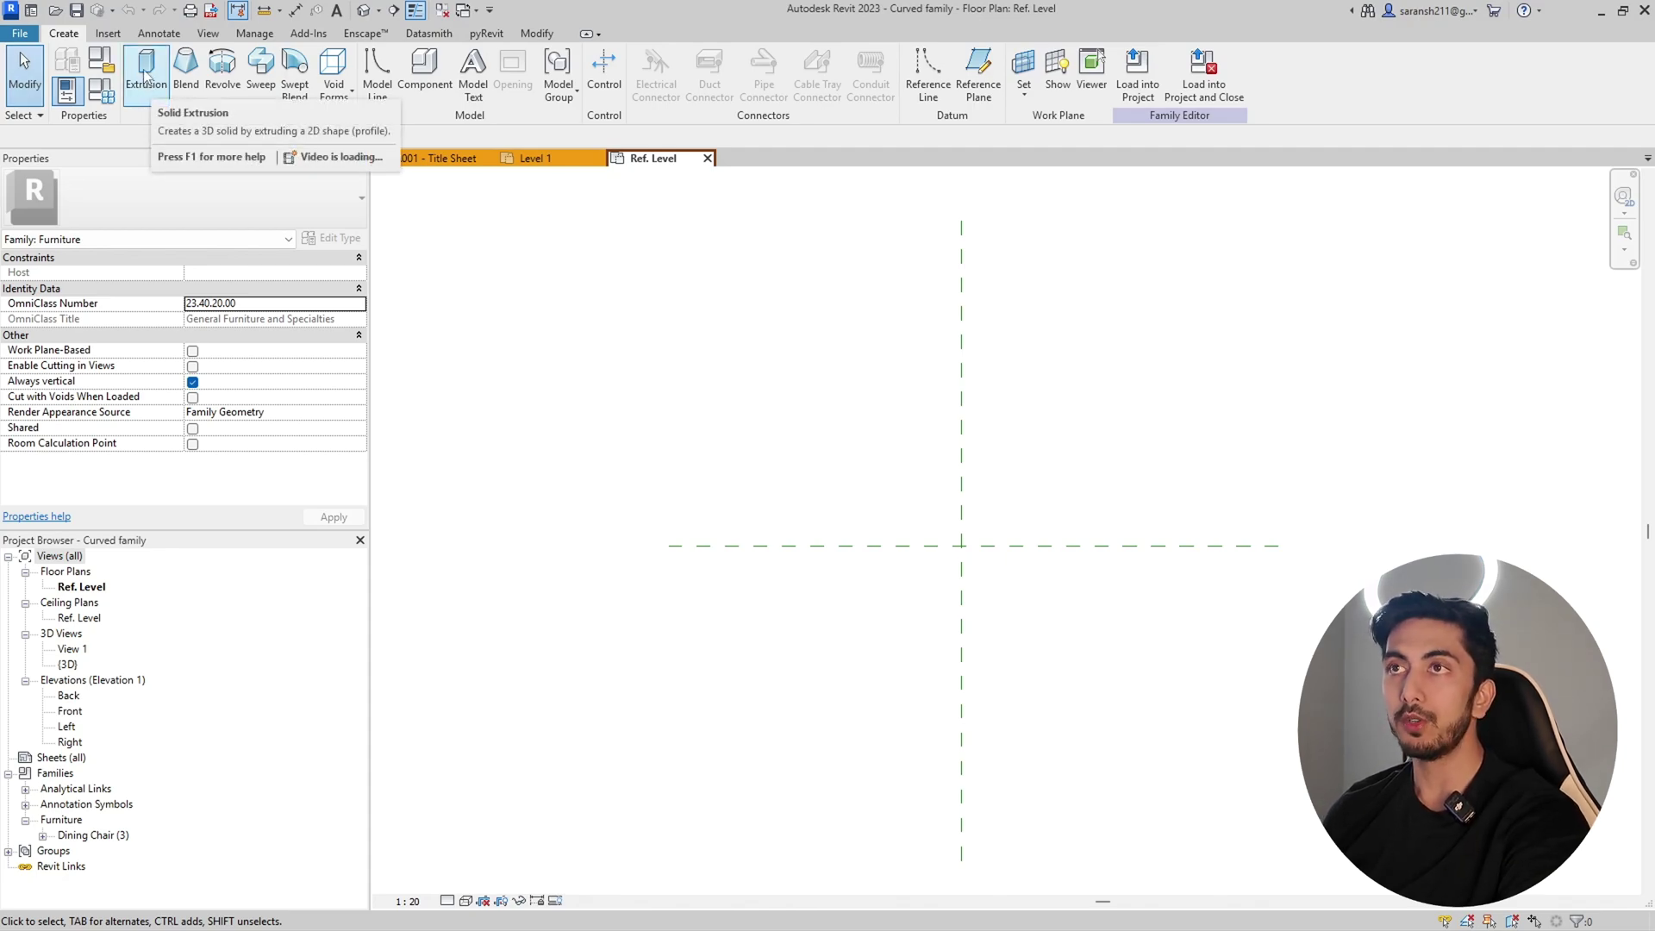
Step: Start a solid extrusion and sketch a circle of about 600 radius centred on the intersection of the two reference planes
left_click(145, 76)
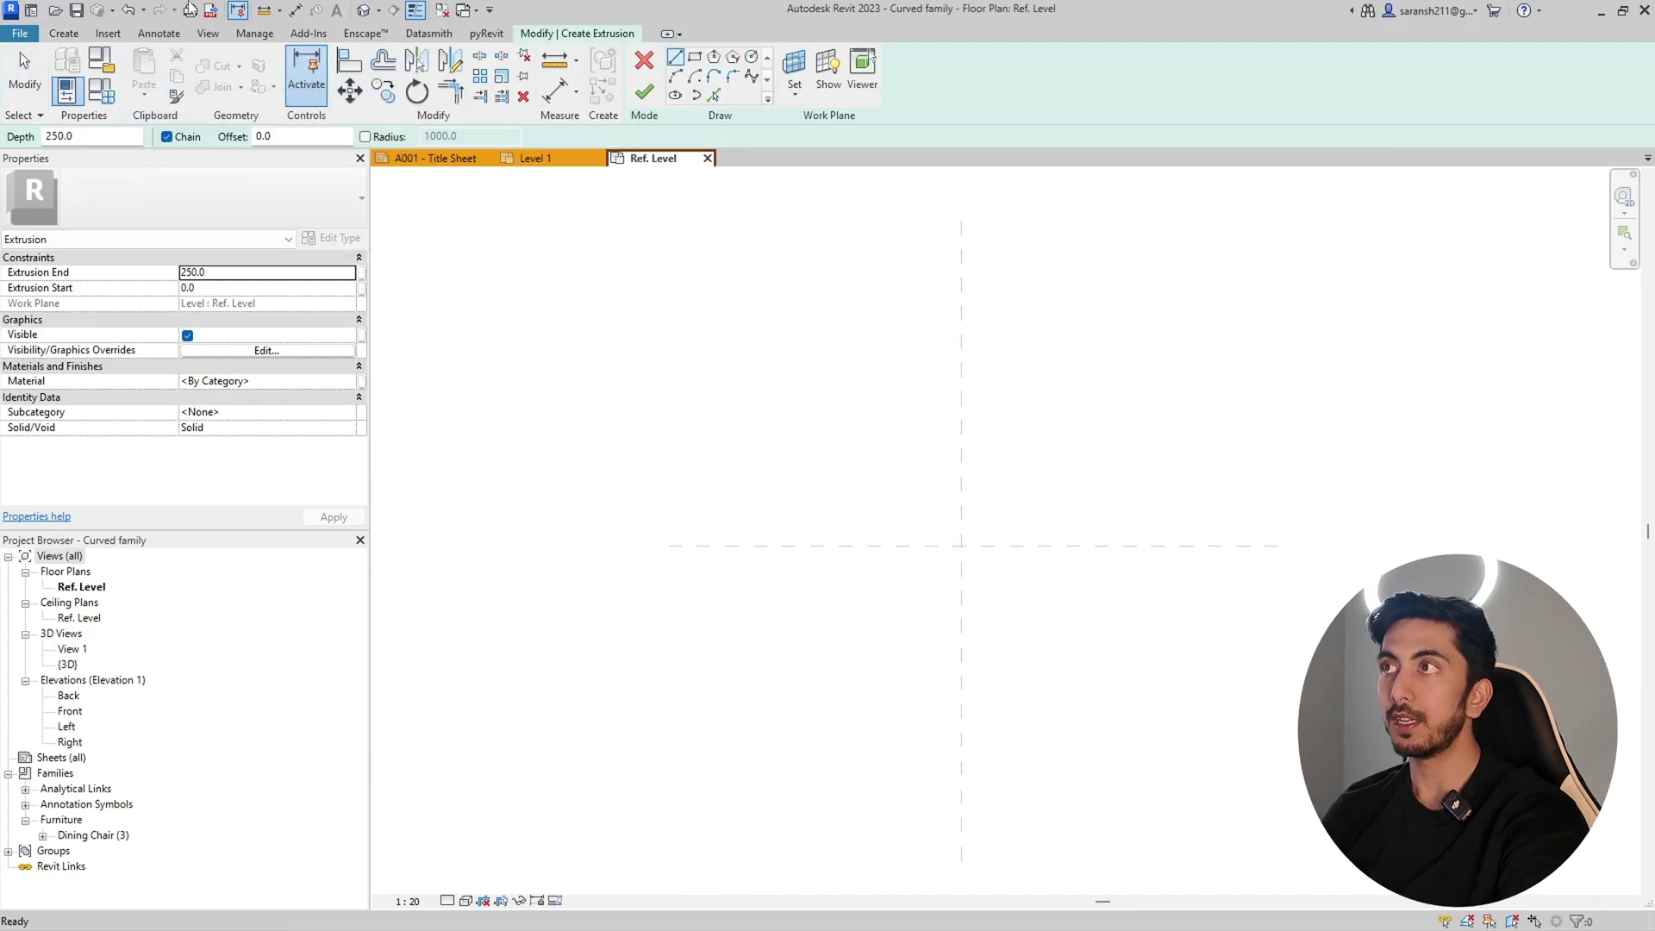
left_click(750, 60)
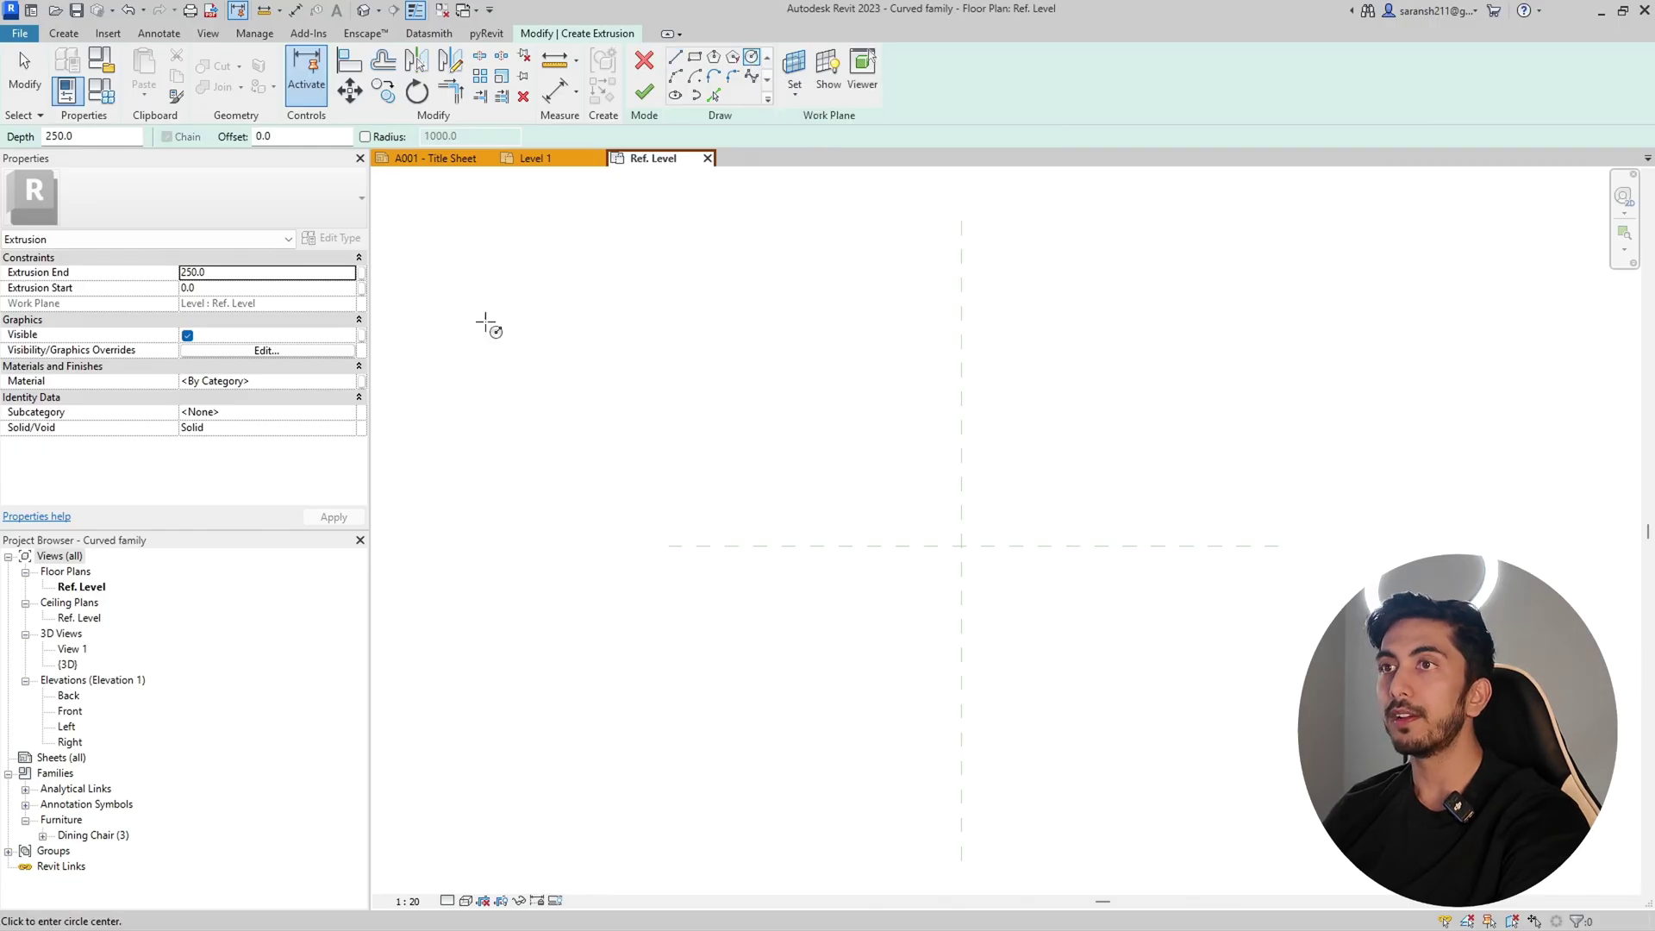
left_click(349, 415)
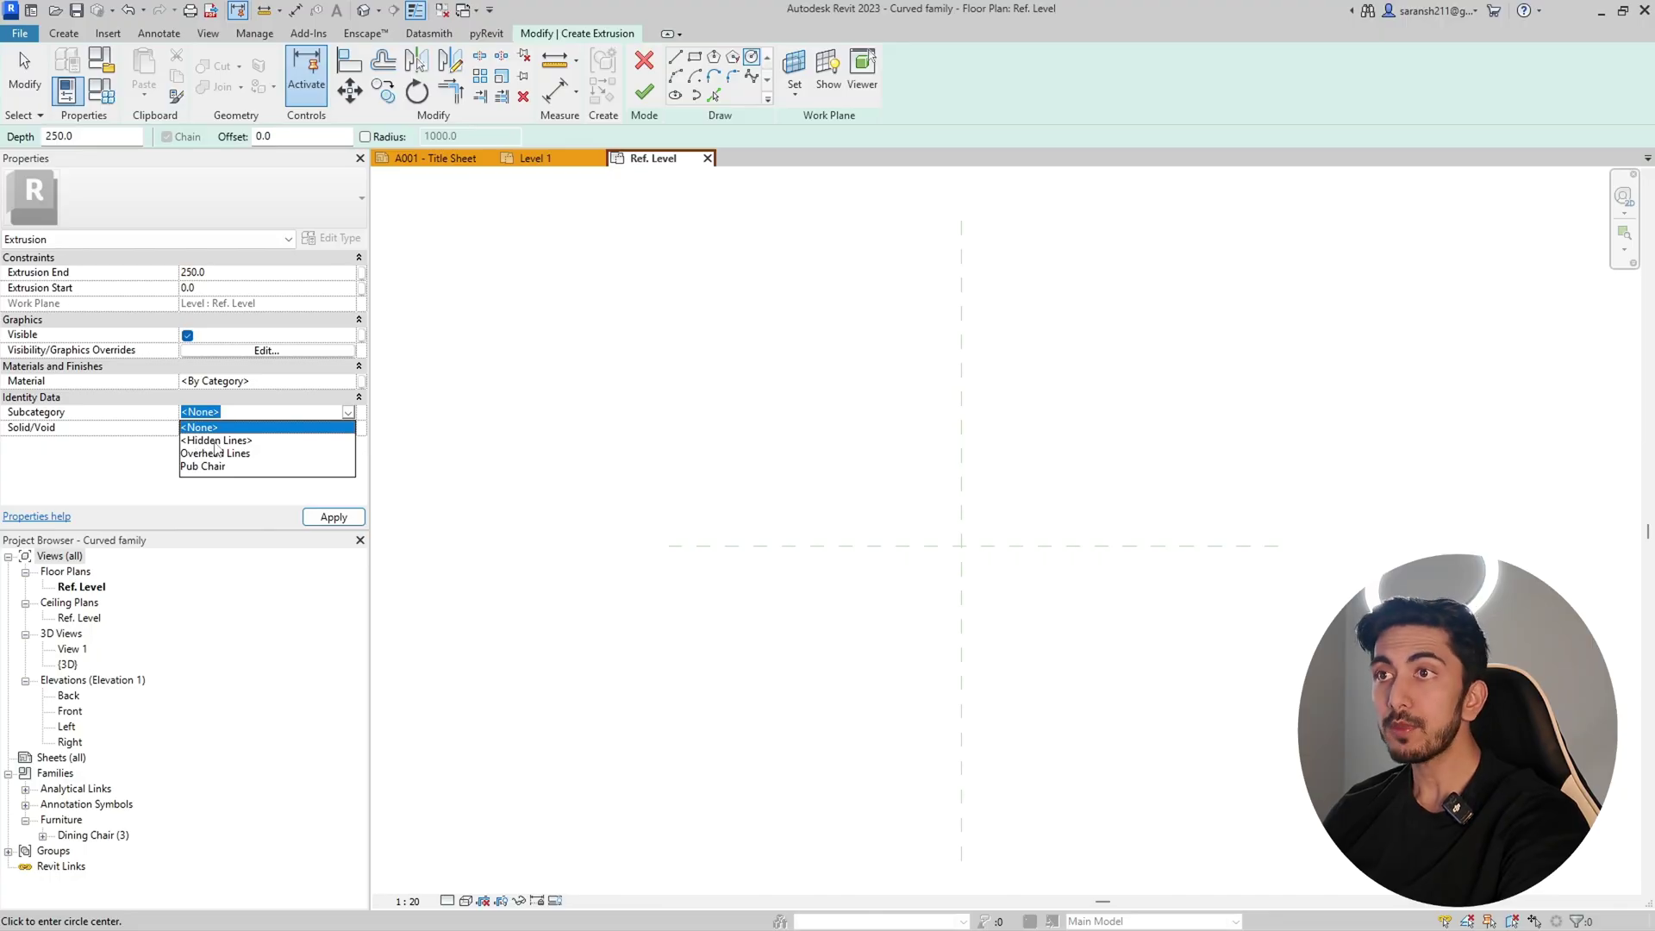
left_click(143, 474)
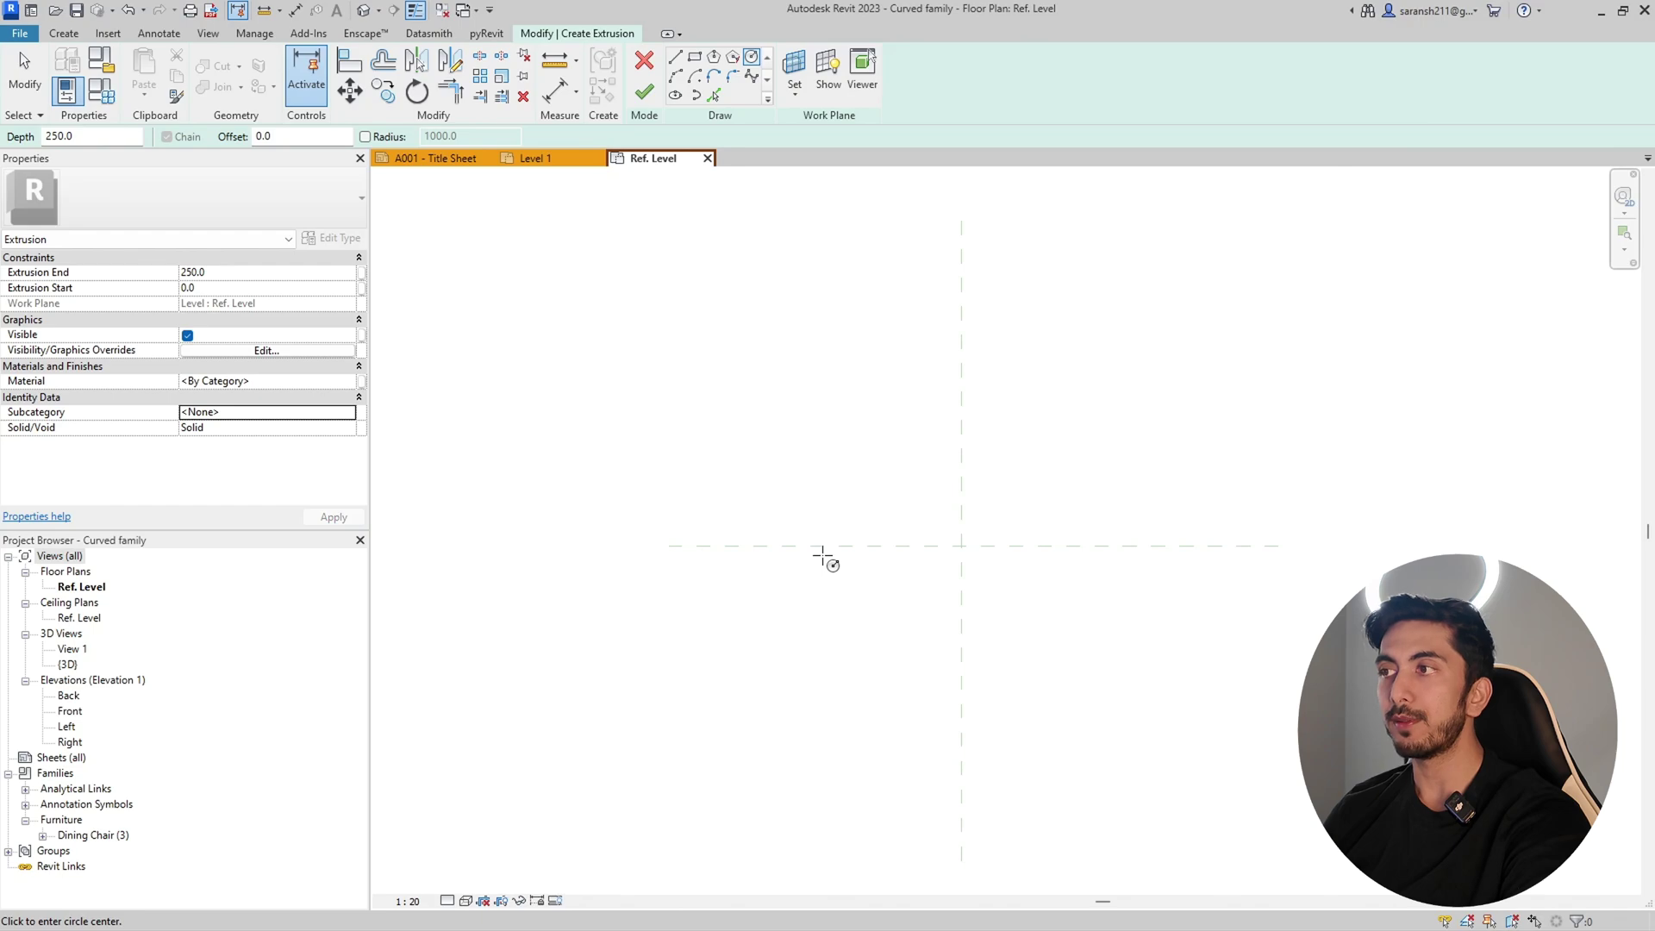
left_click(960, 545)
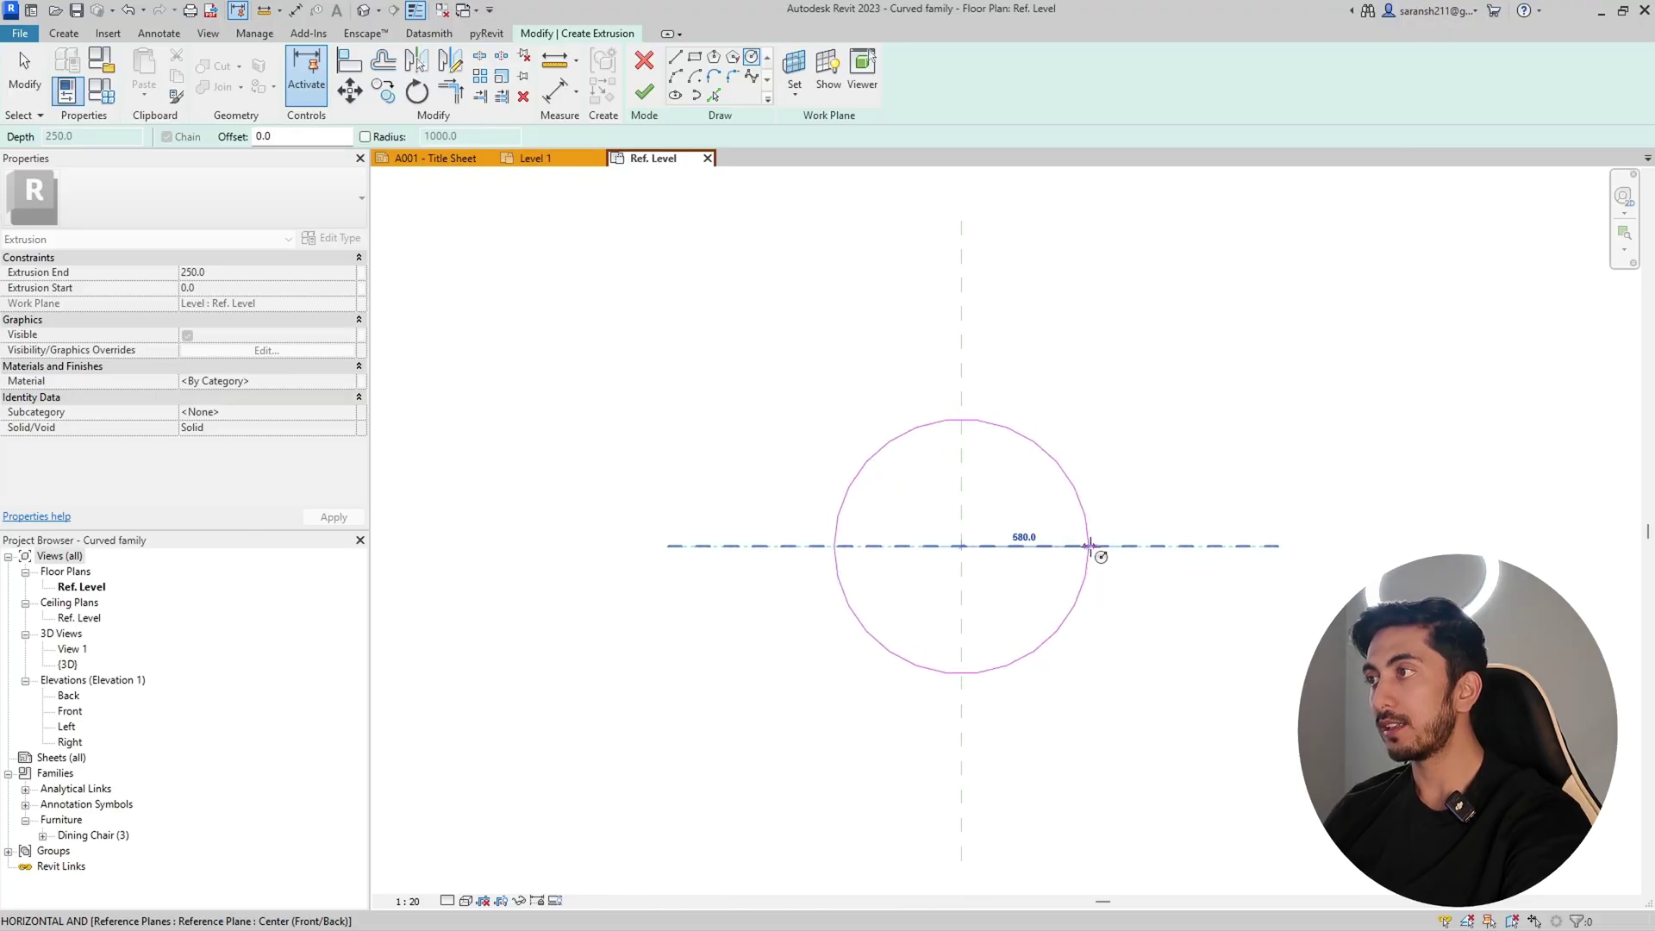
left_click(1093, 546)
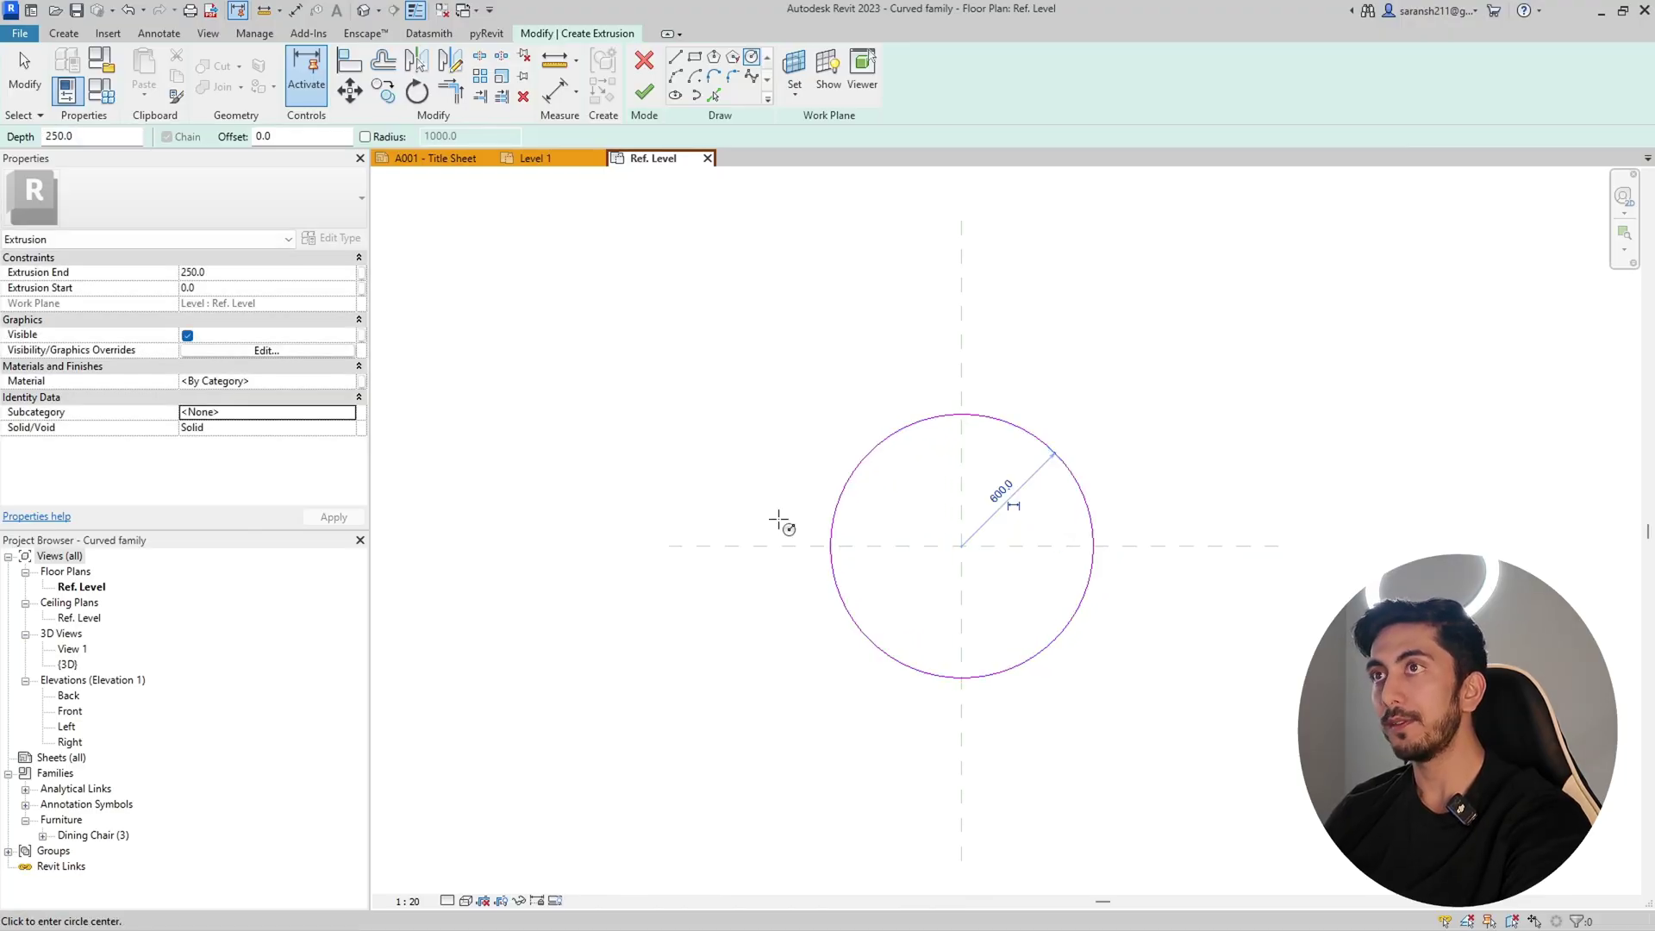
key("Escape")
key("Escape")
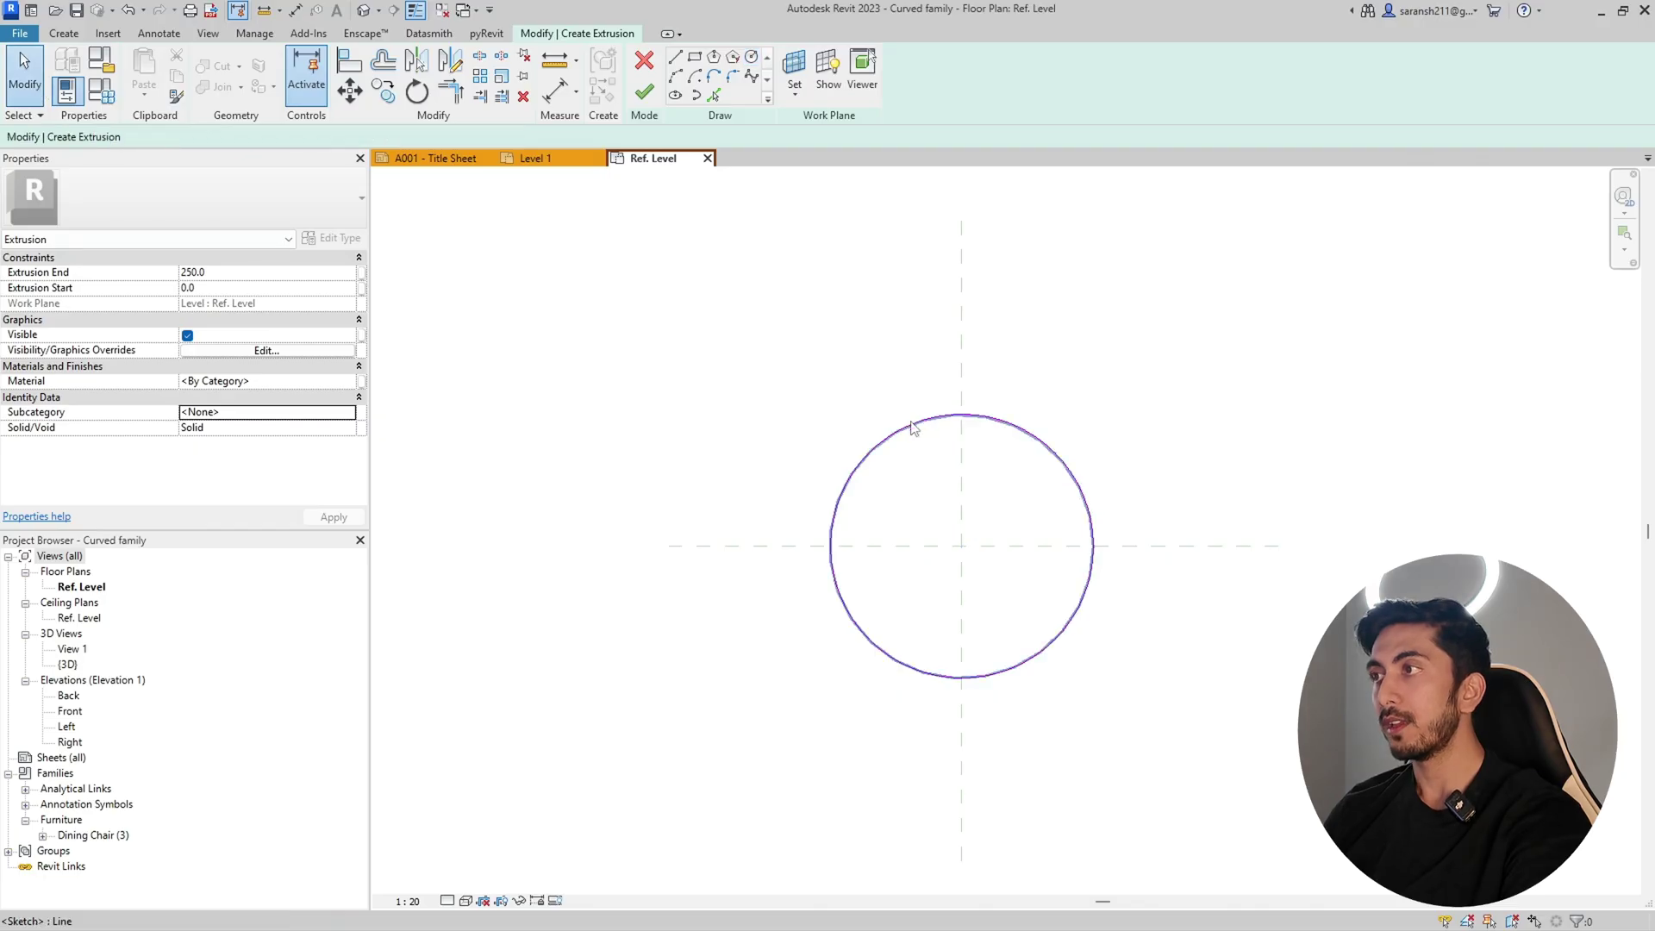
Step: Turn on the center mark of the sketched circle
left_click(913, 426)
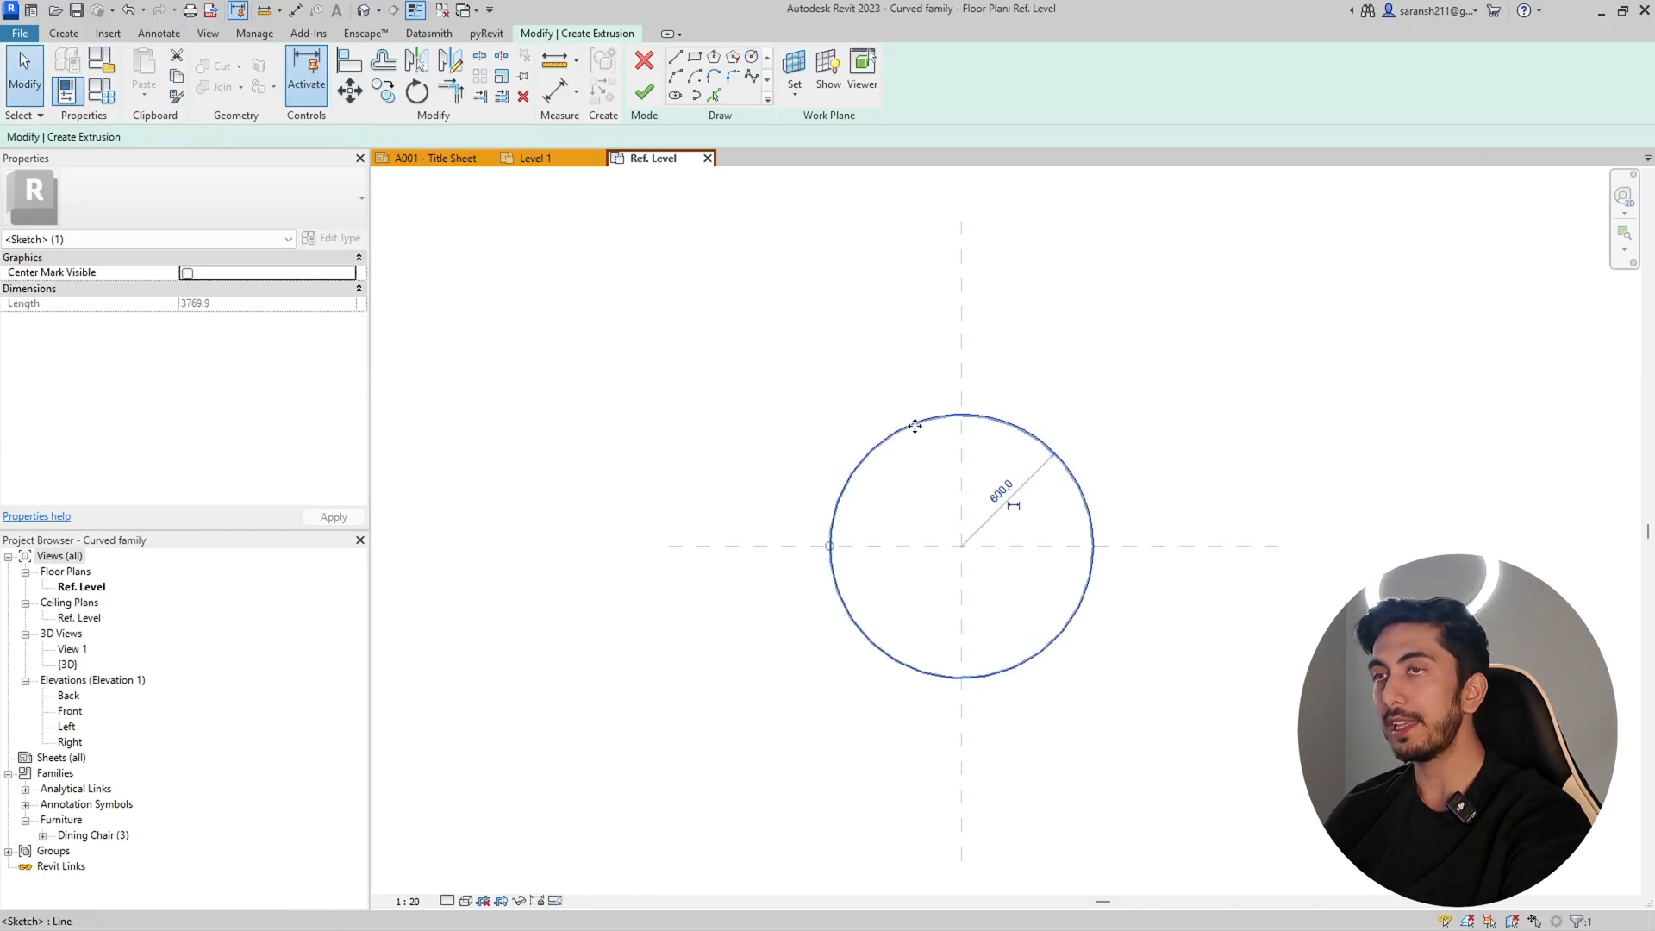
left_click(188, 274)
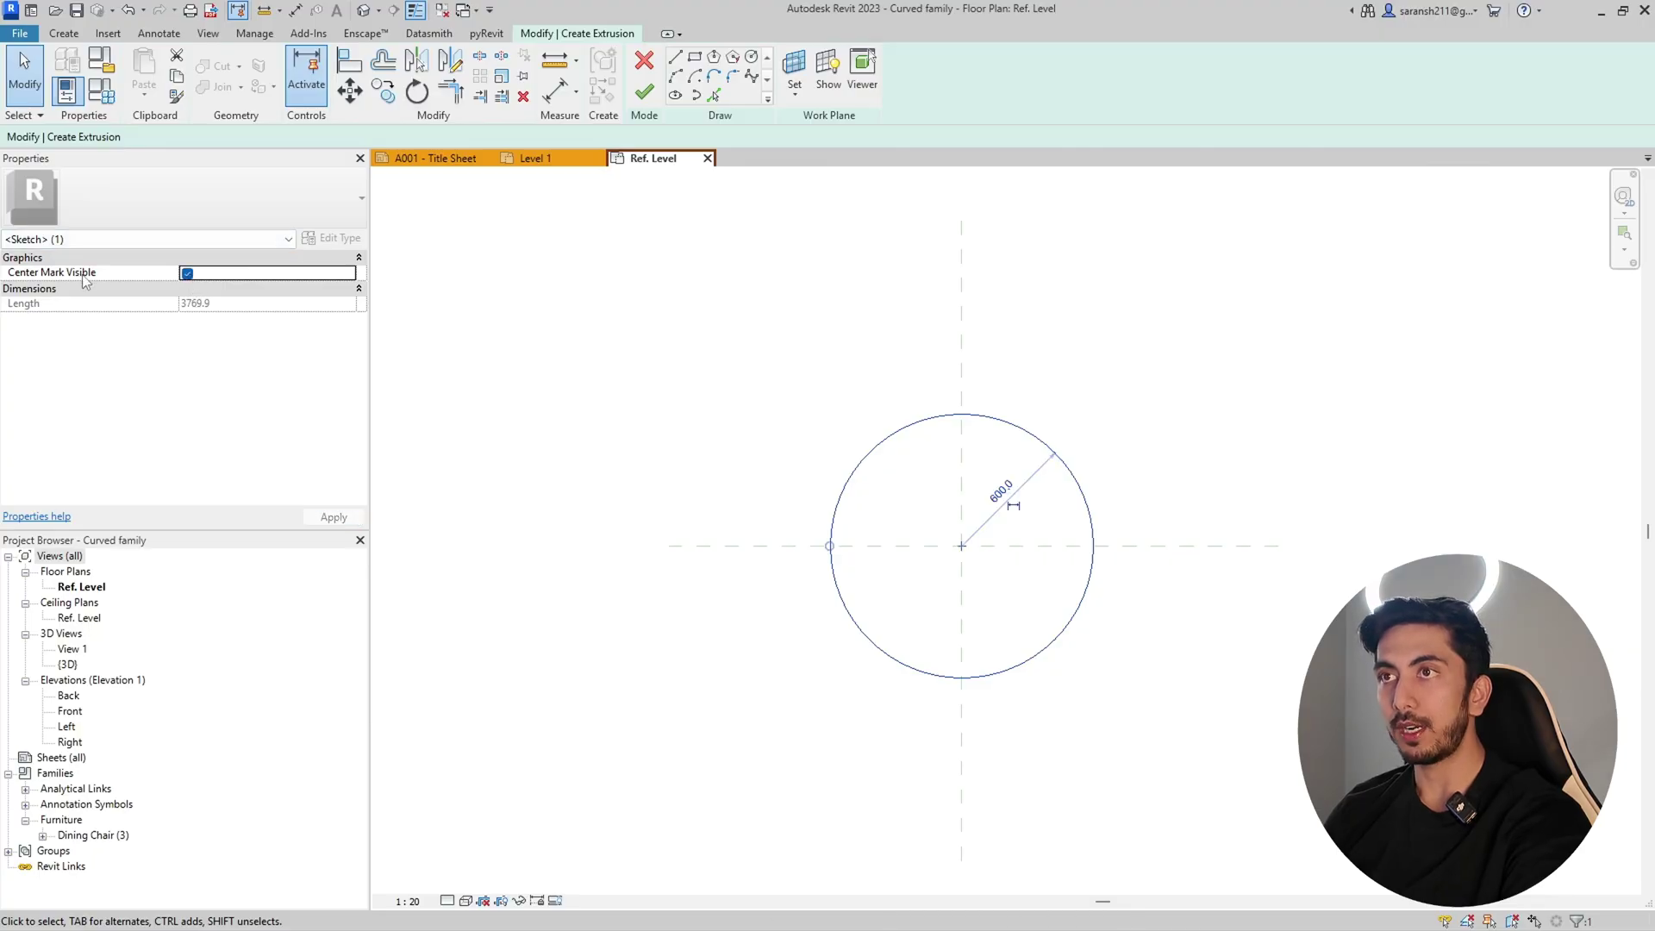
left_click(798, 624)
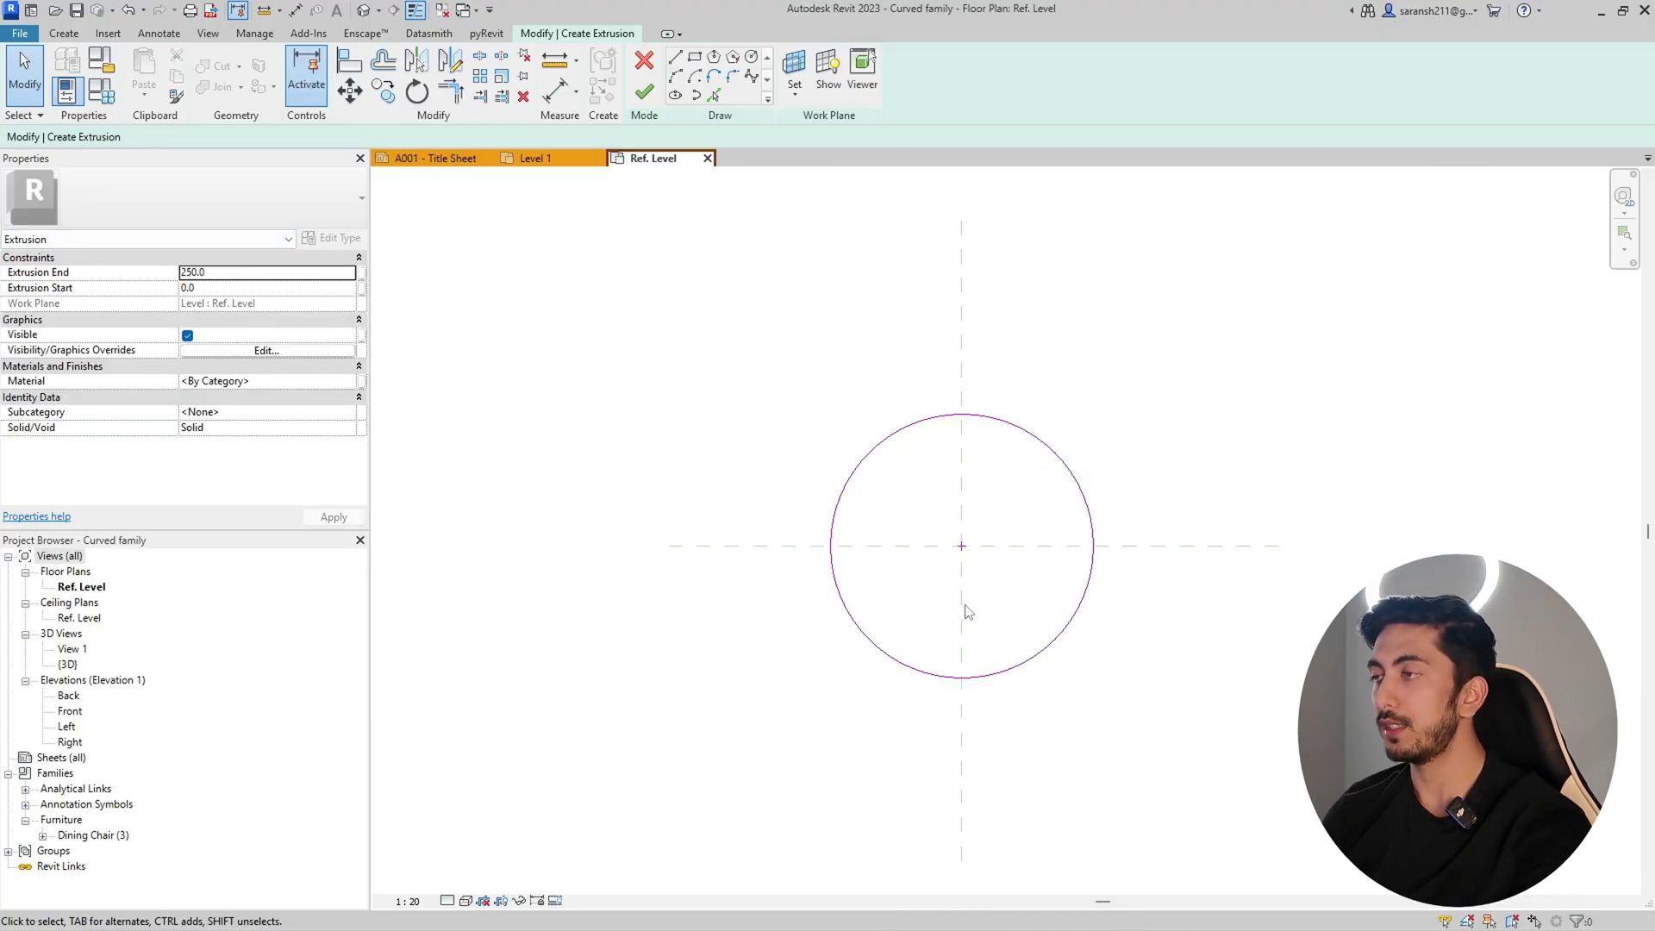
Step: Align the circle's center with both the vertical and horizontal reference planes, with the alignments locked
left_click(349, 60)
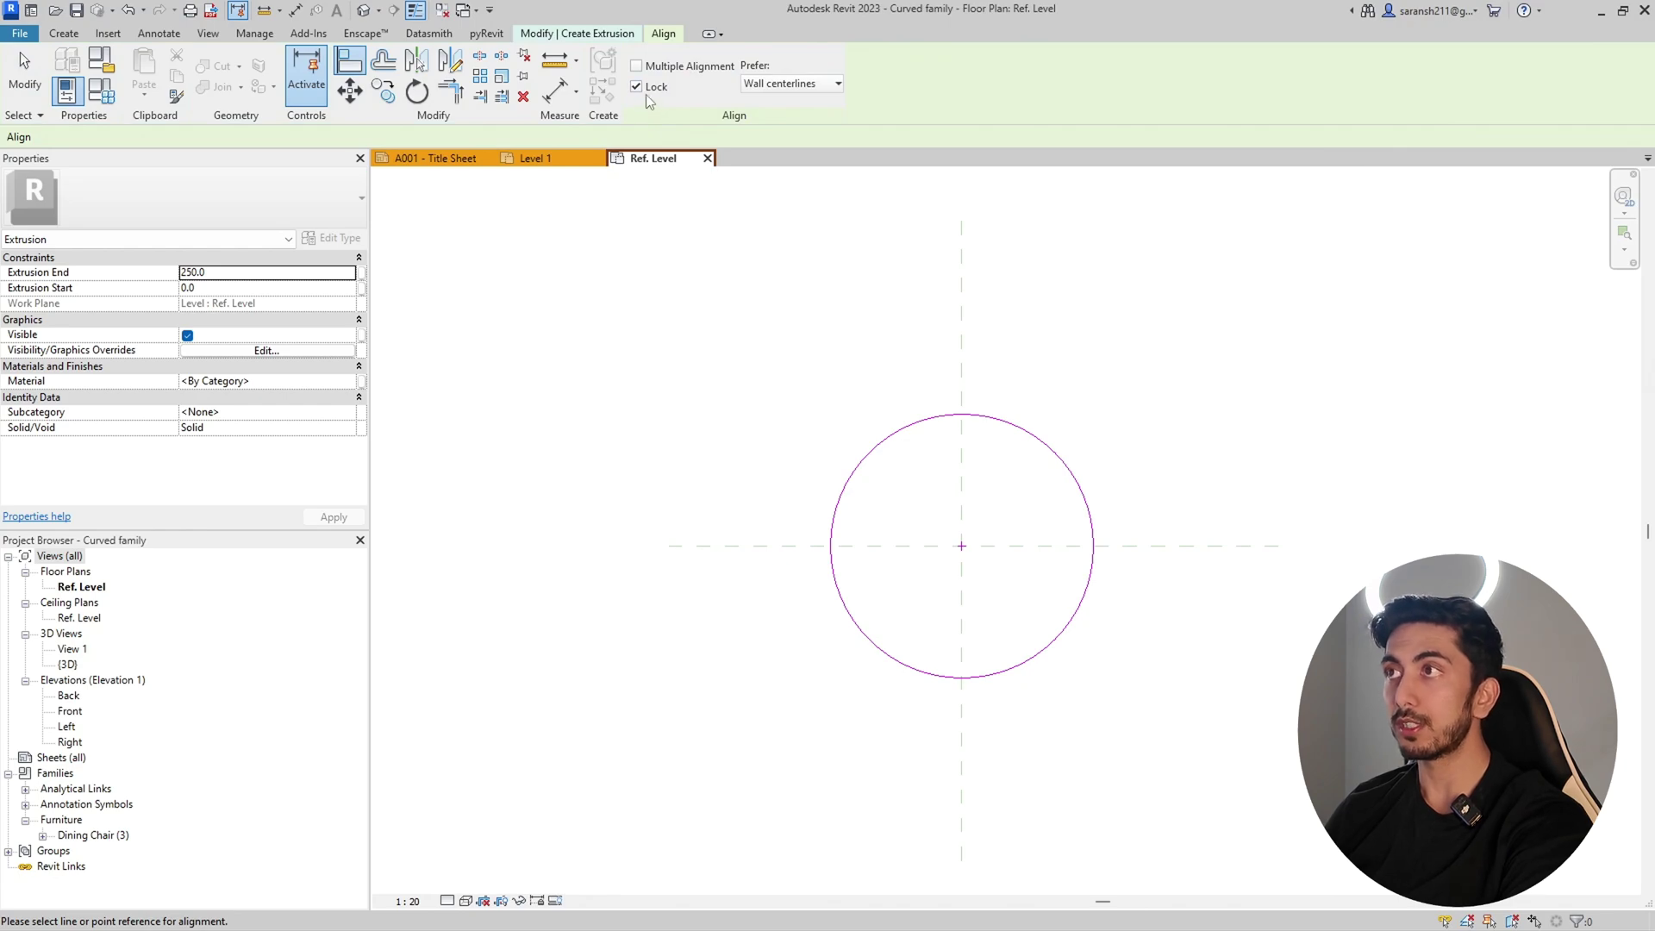
left_click(958, 330)
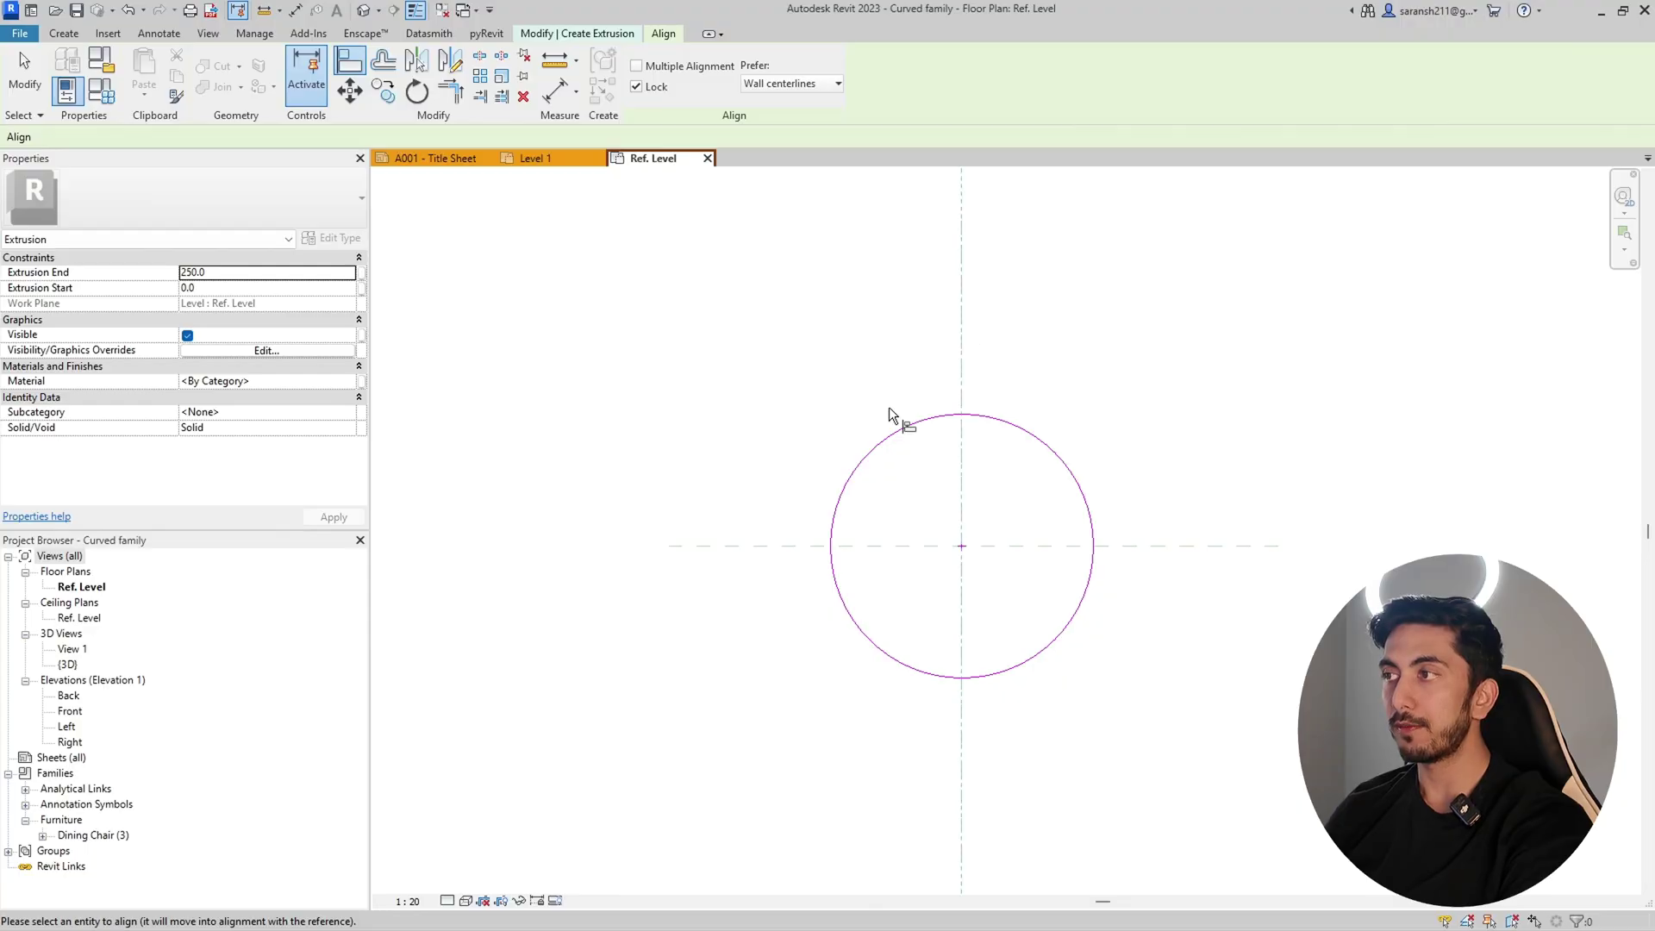
left_click(959, 546)
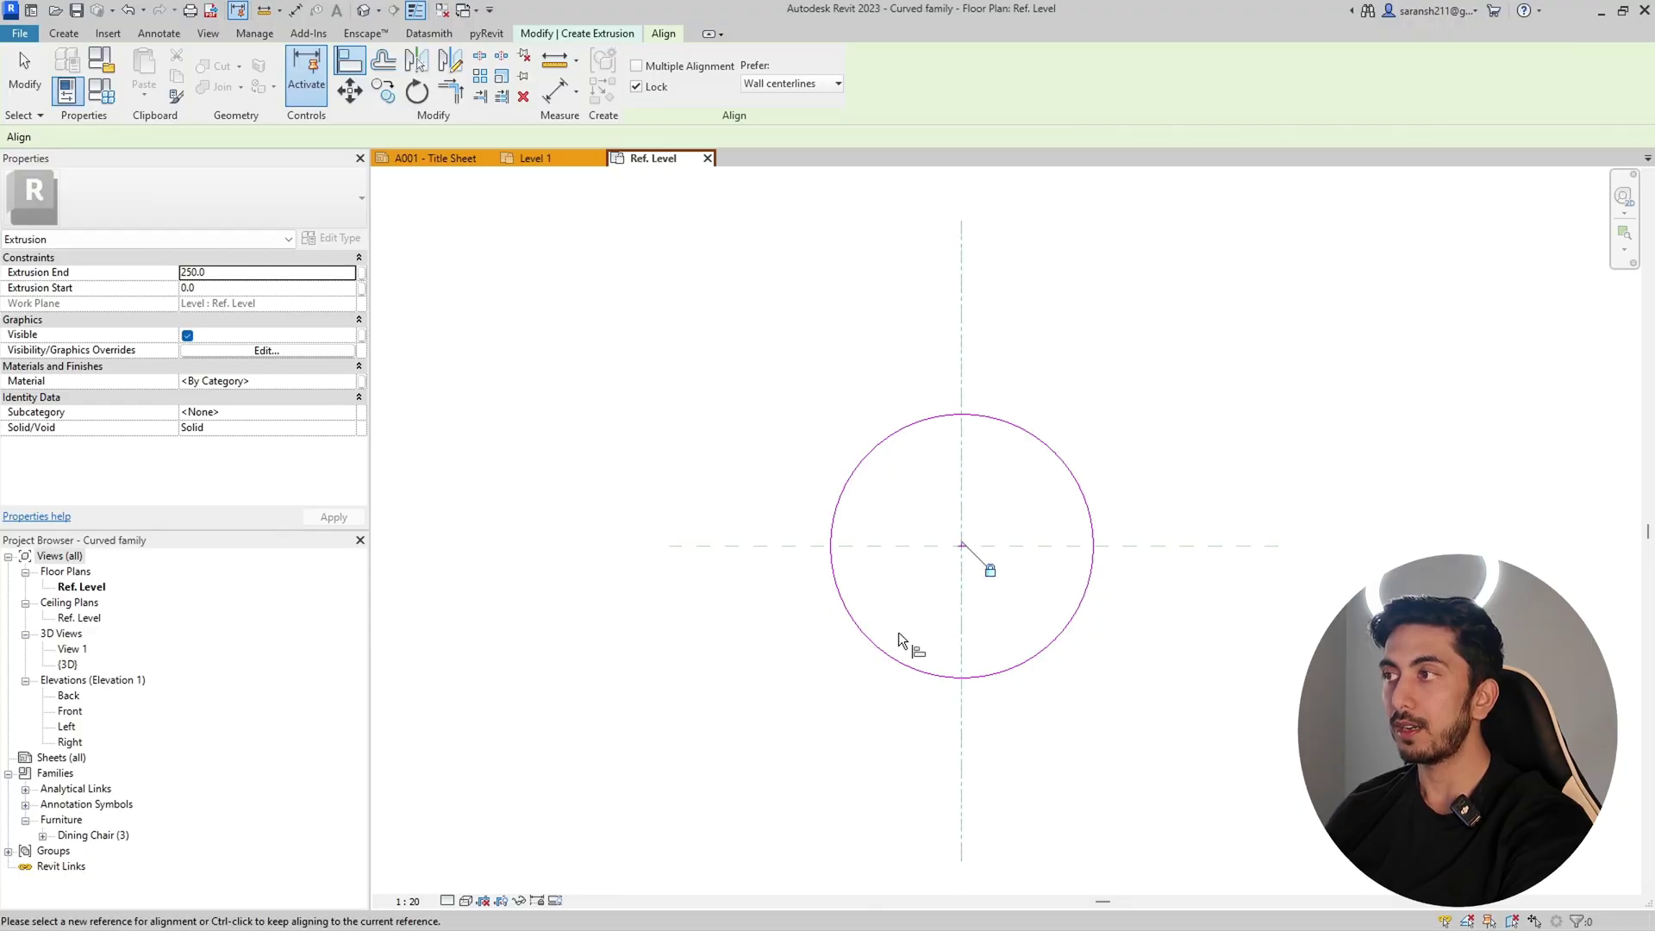
left_click(1182, 547)
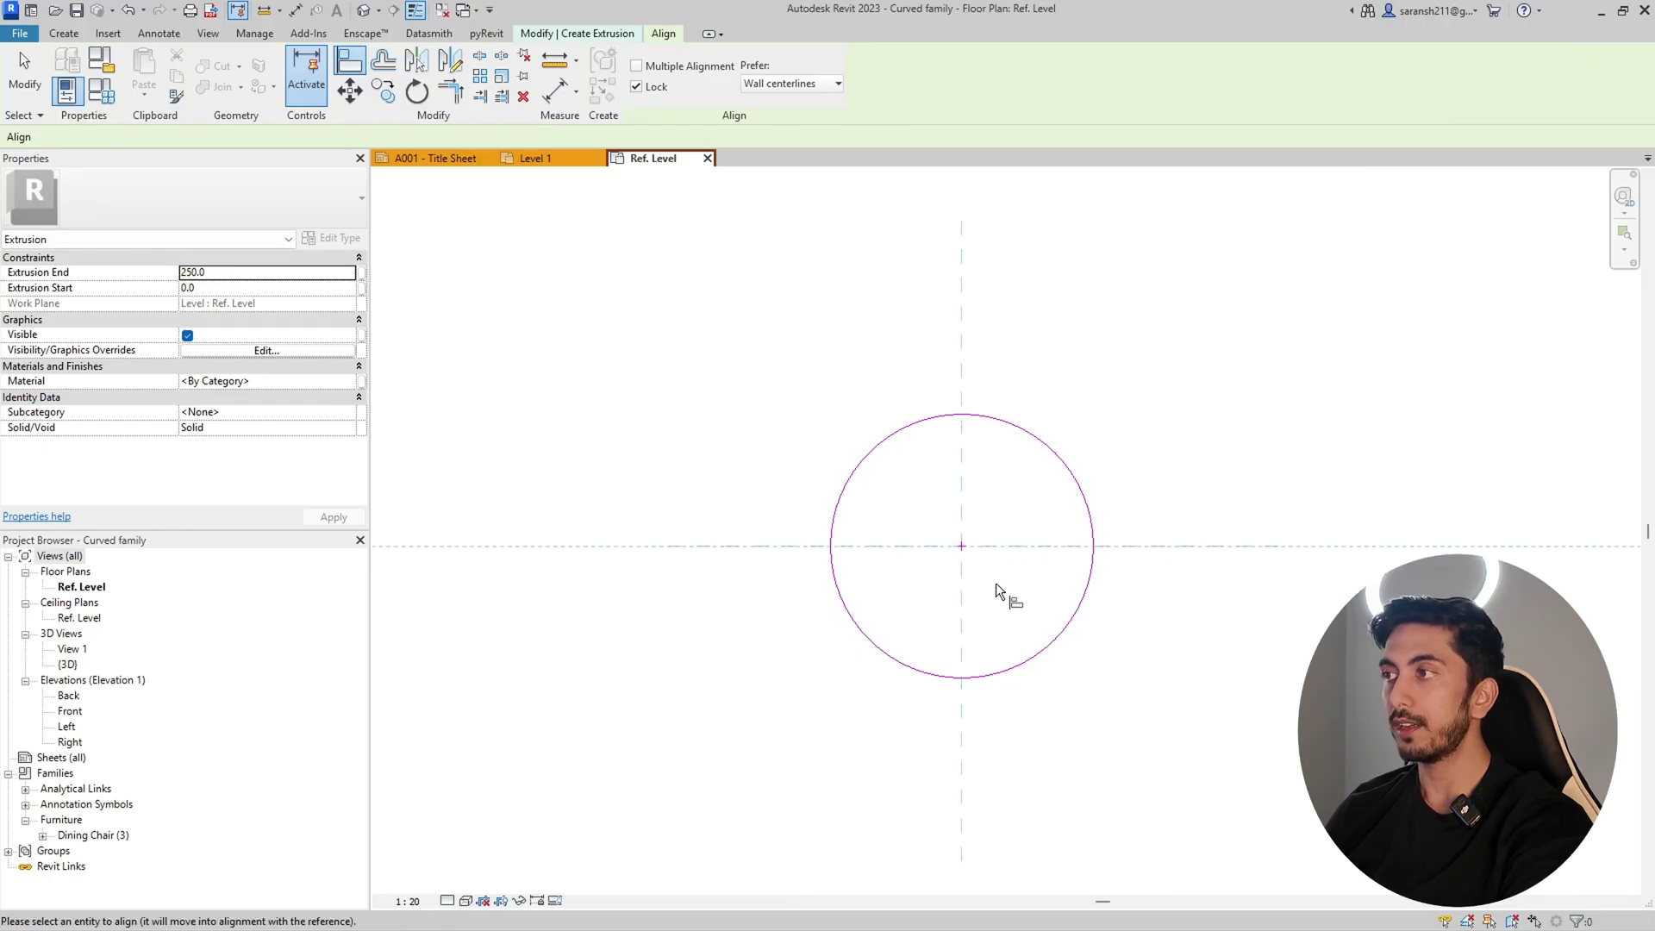
left_click(963, 549)
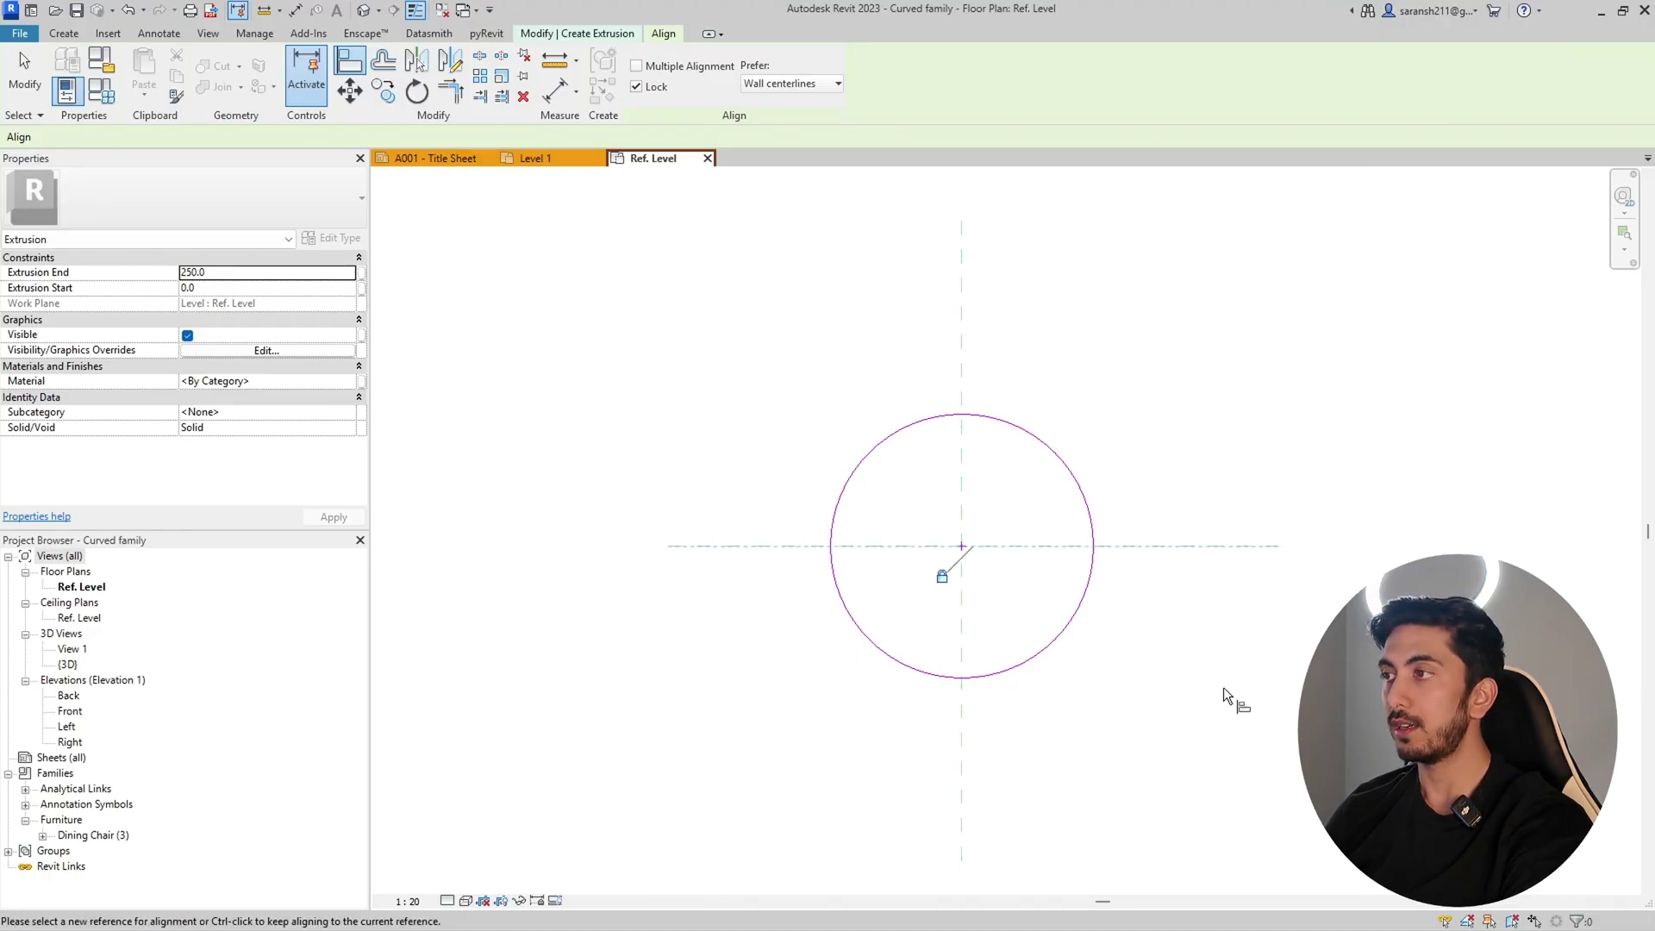
left_click(24, 73)
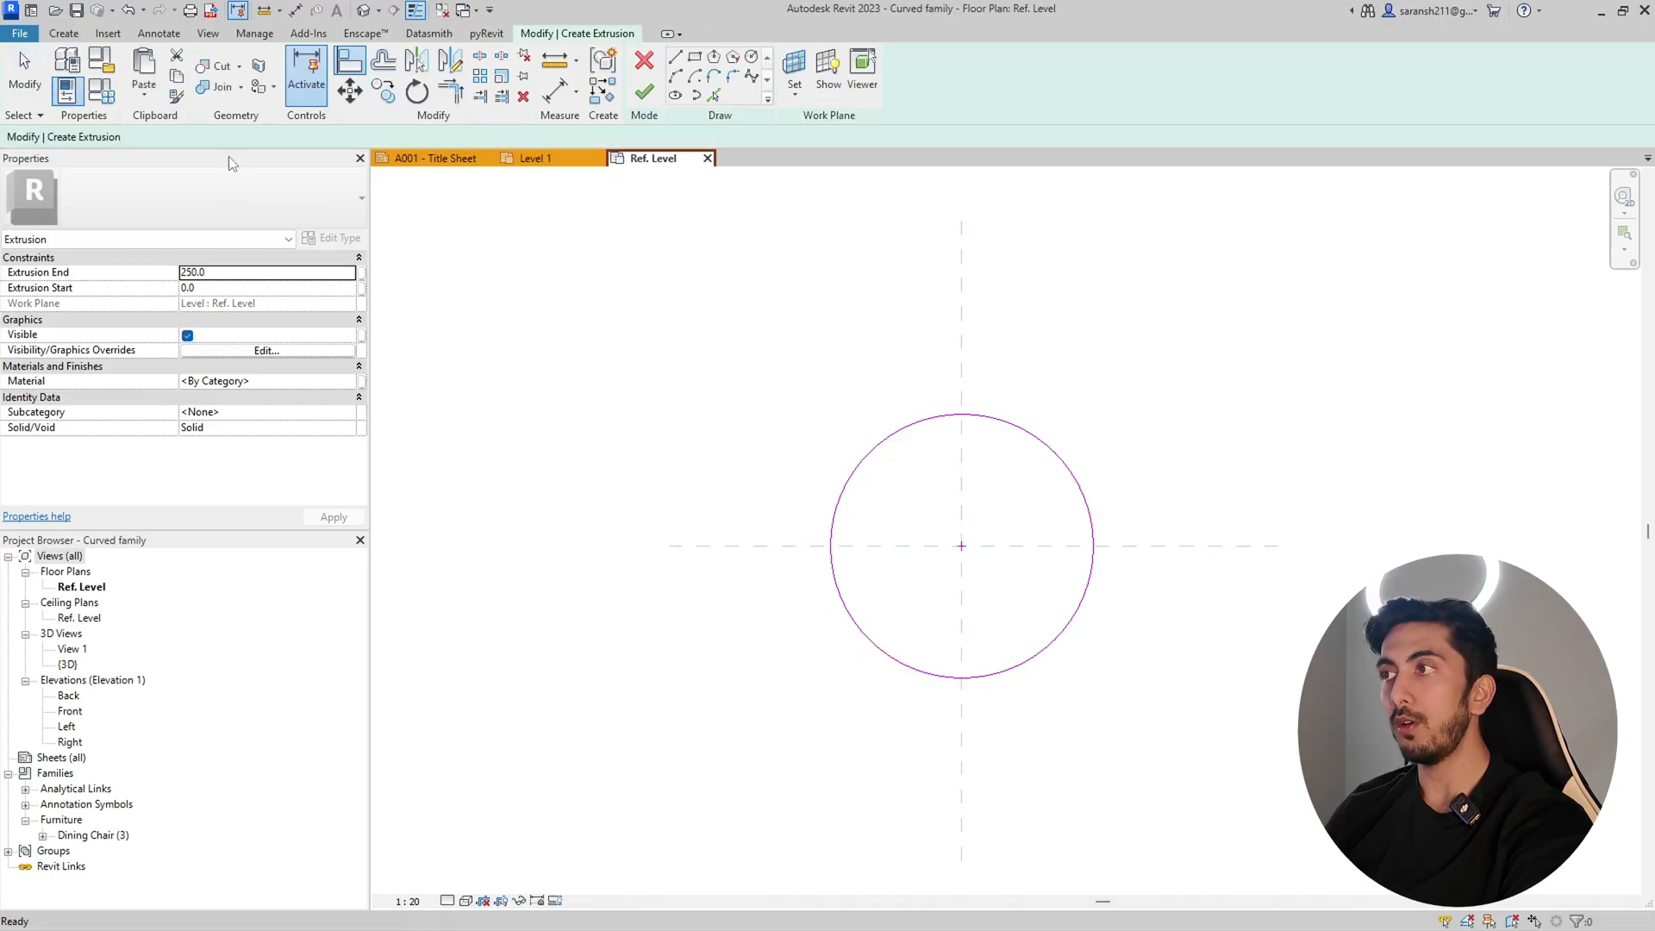
Step: Make the circle's temporary radius dimension permanent and finish the extrusion sketch
left_click(1018, 434)
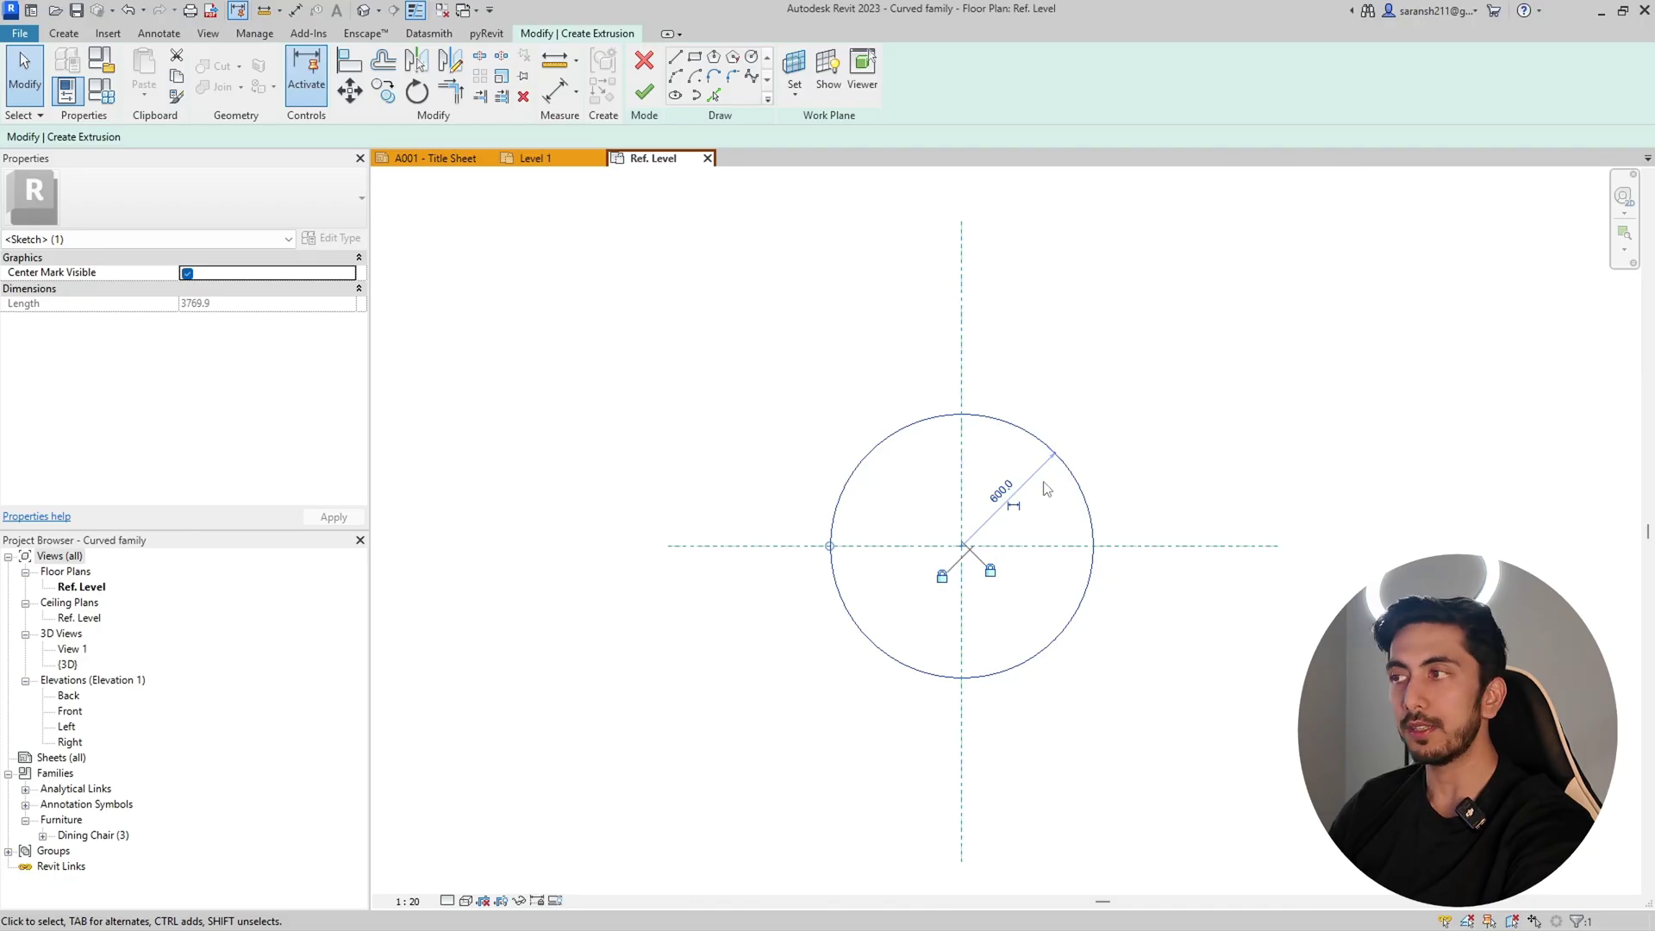
left_click(1015, 505)
left_click(1222, 529)
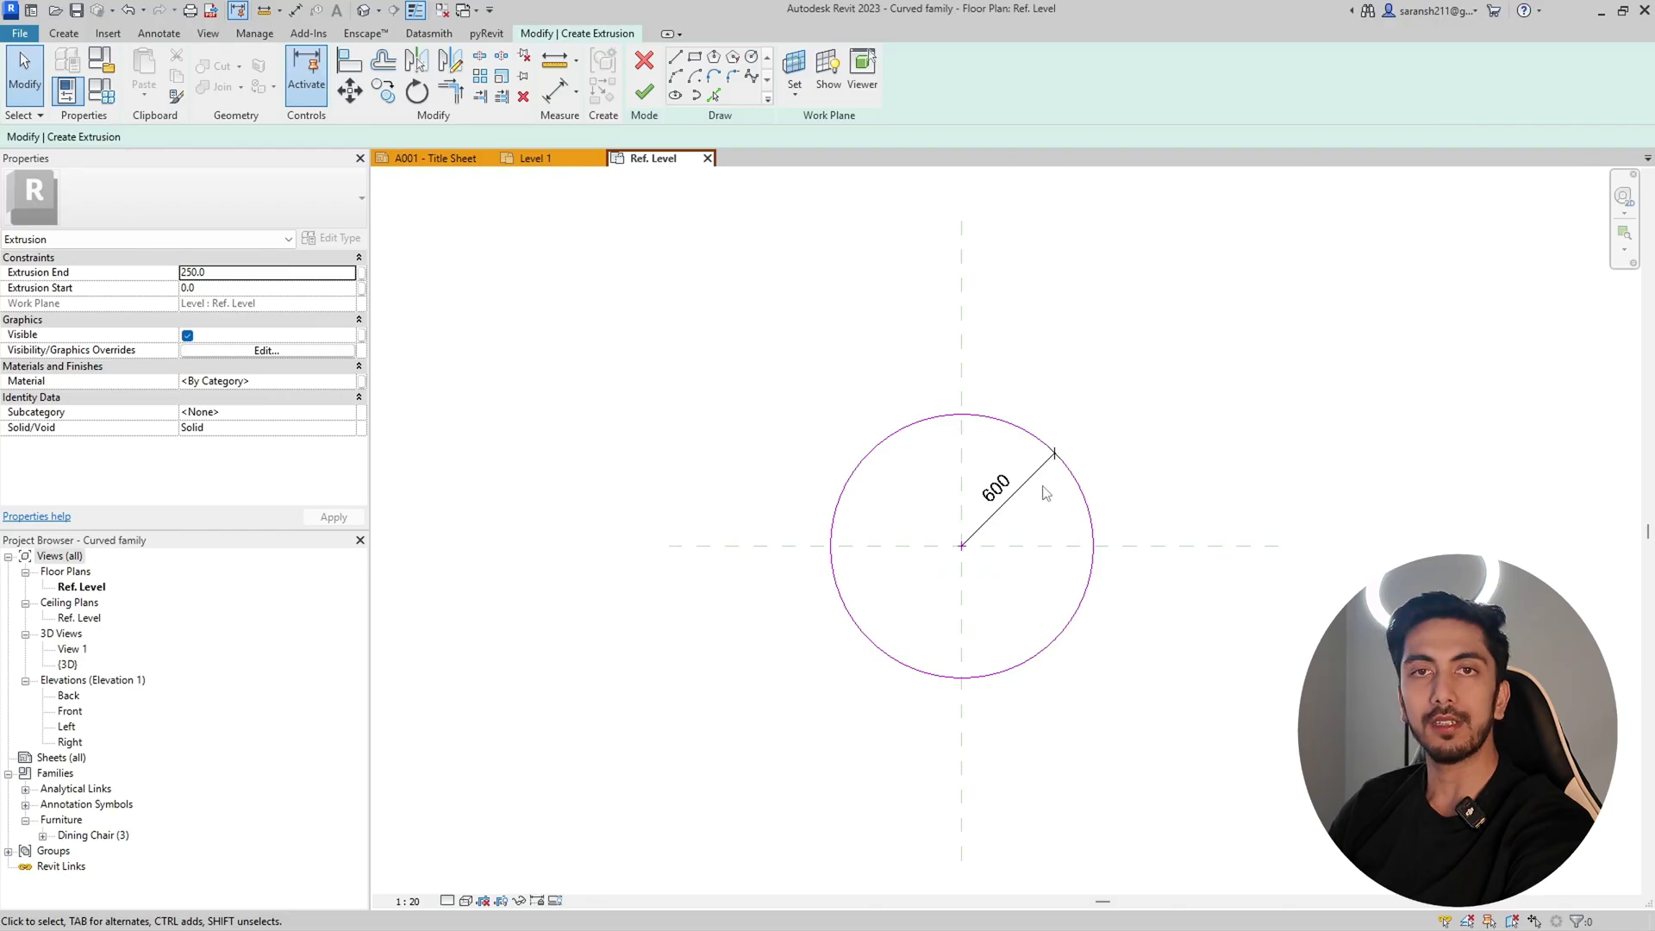
left_click(644, 92)
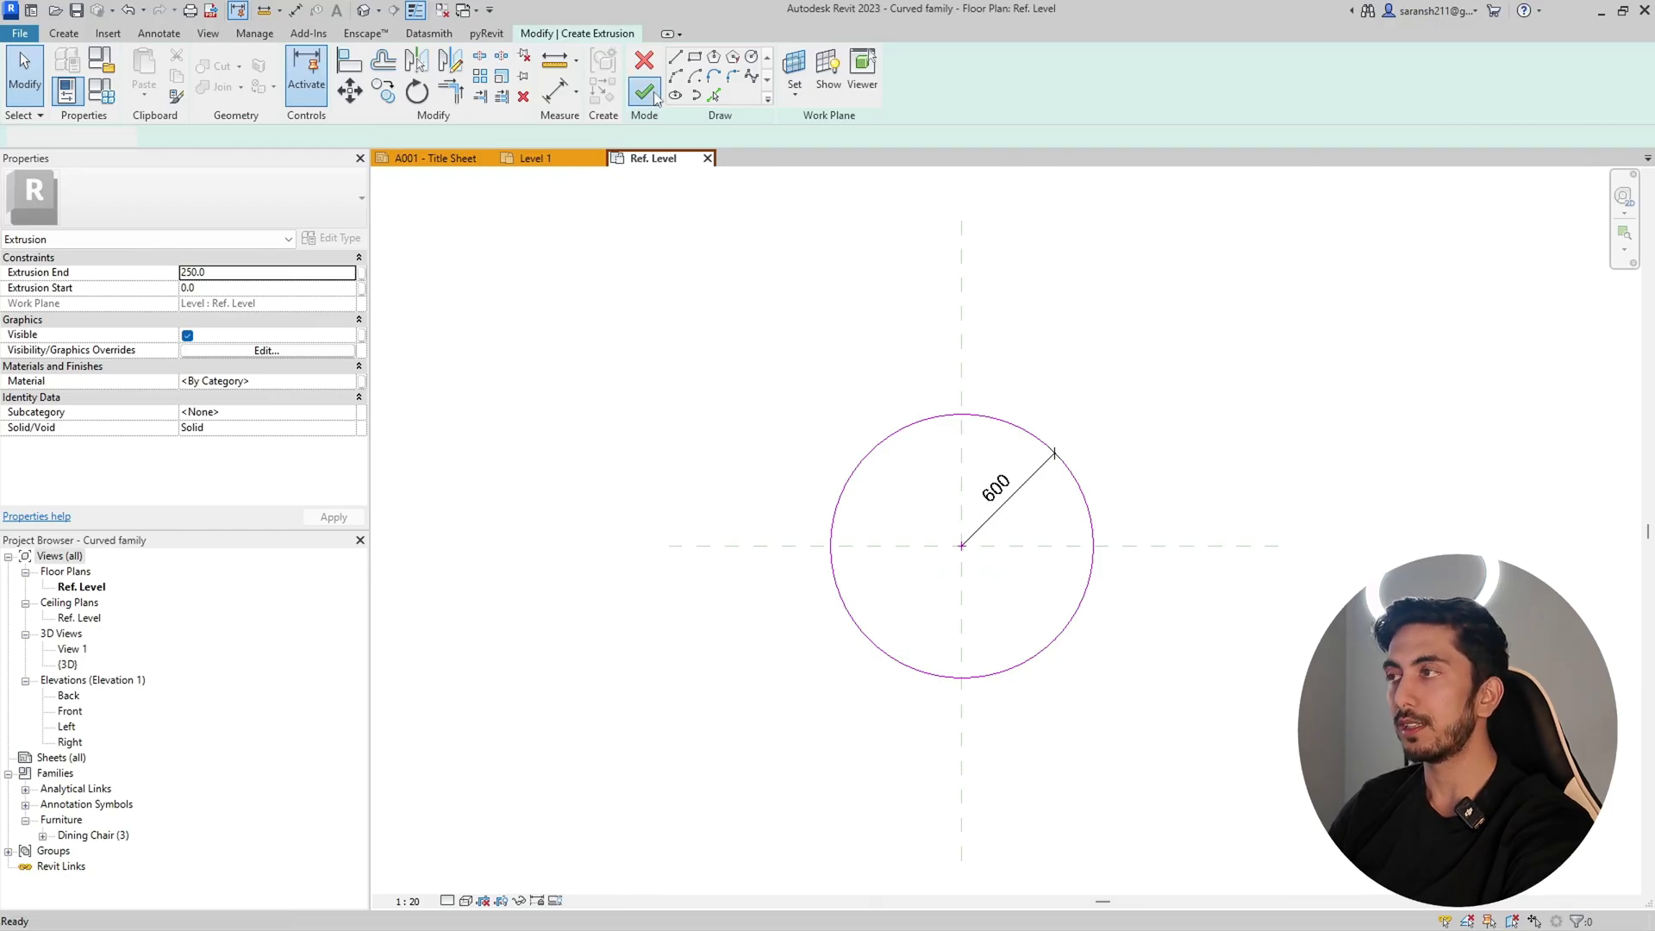
left_click(613, 372)
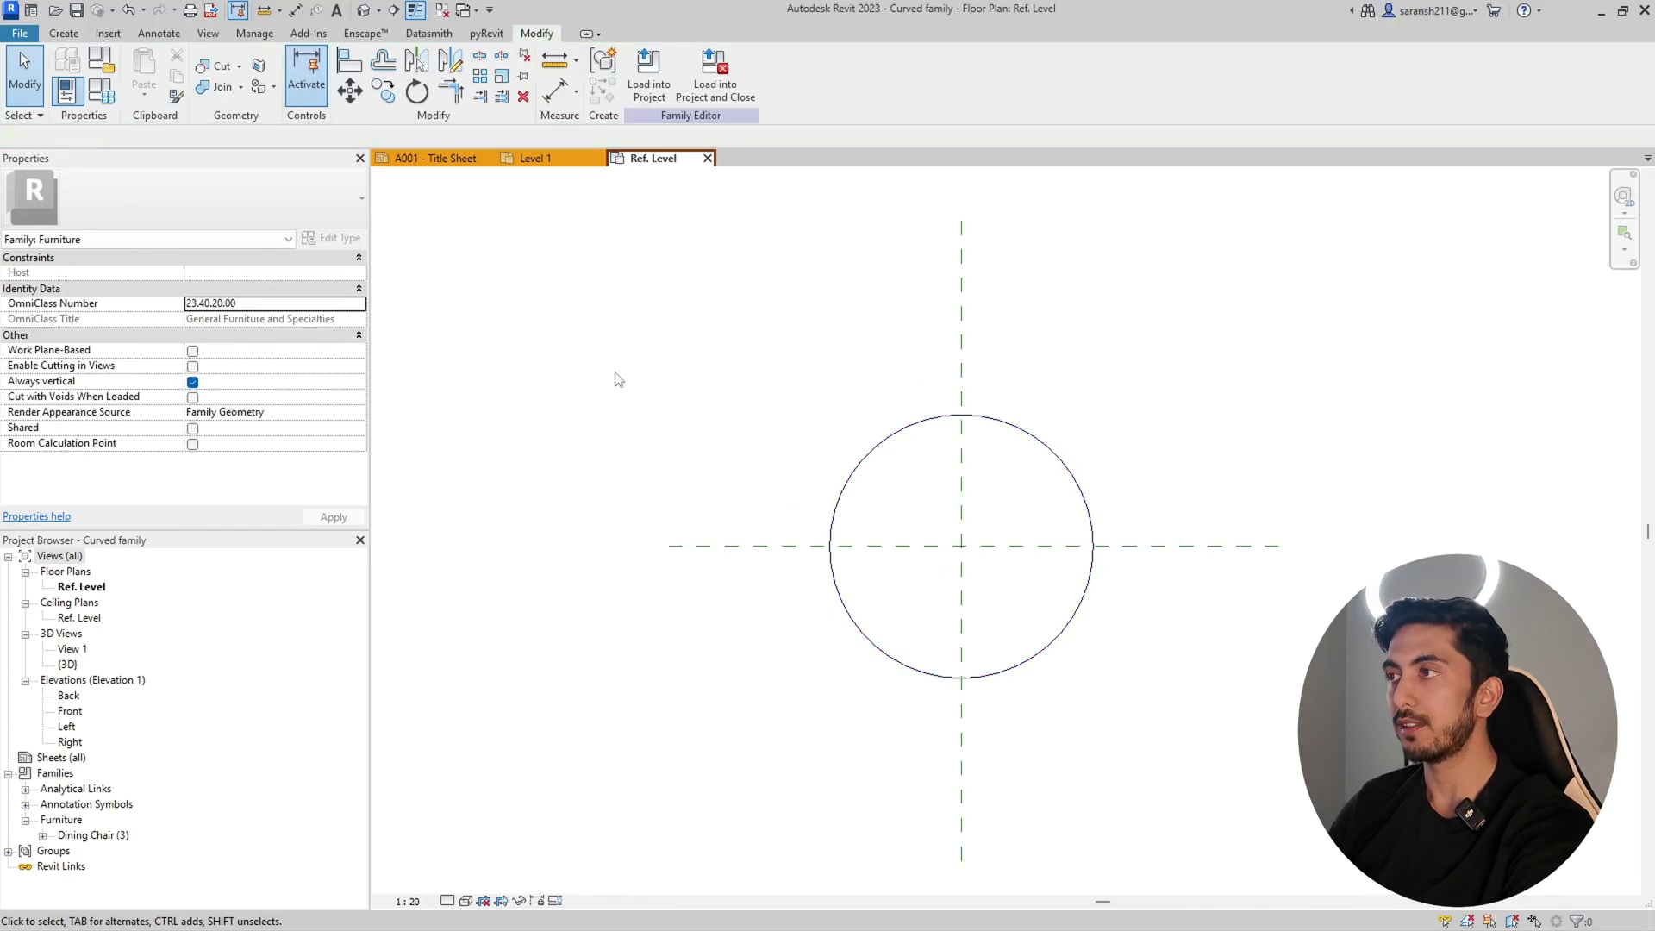
Step: Reopen the circular extrusion's sketch for editing and select its radius dimension
left_click(869, 462)
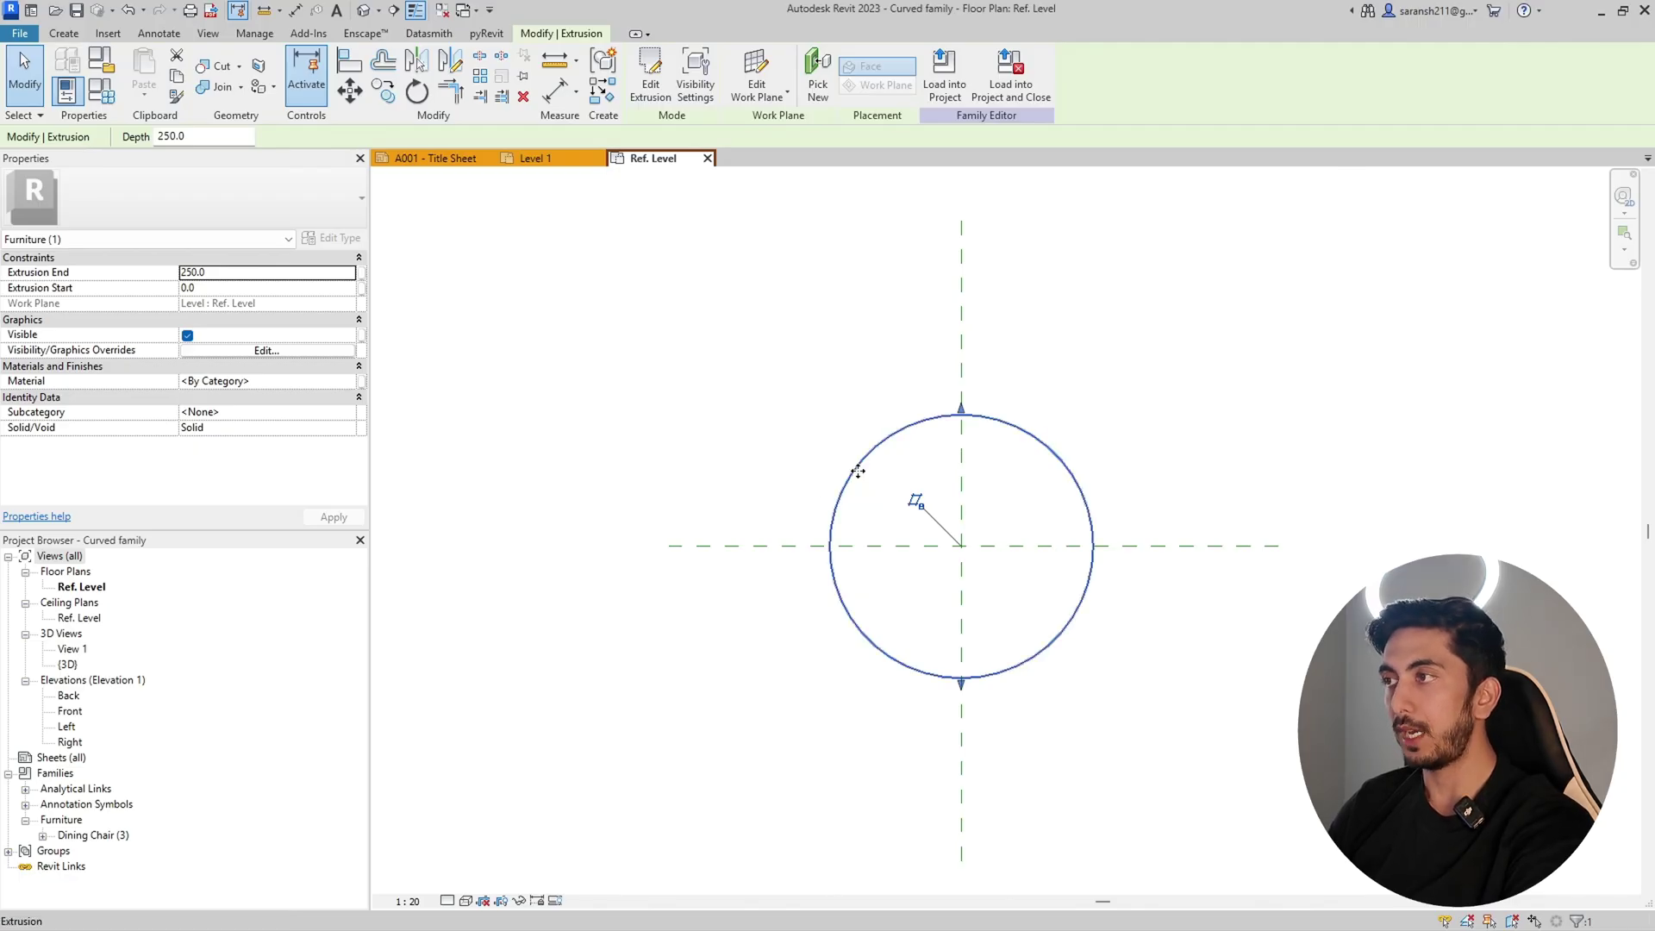
double_click(858, 471)
left_click(991, 517)
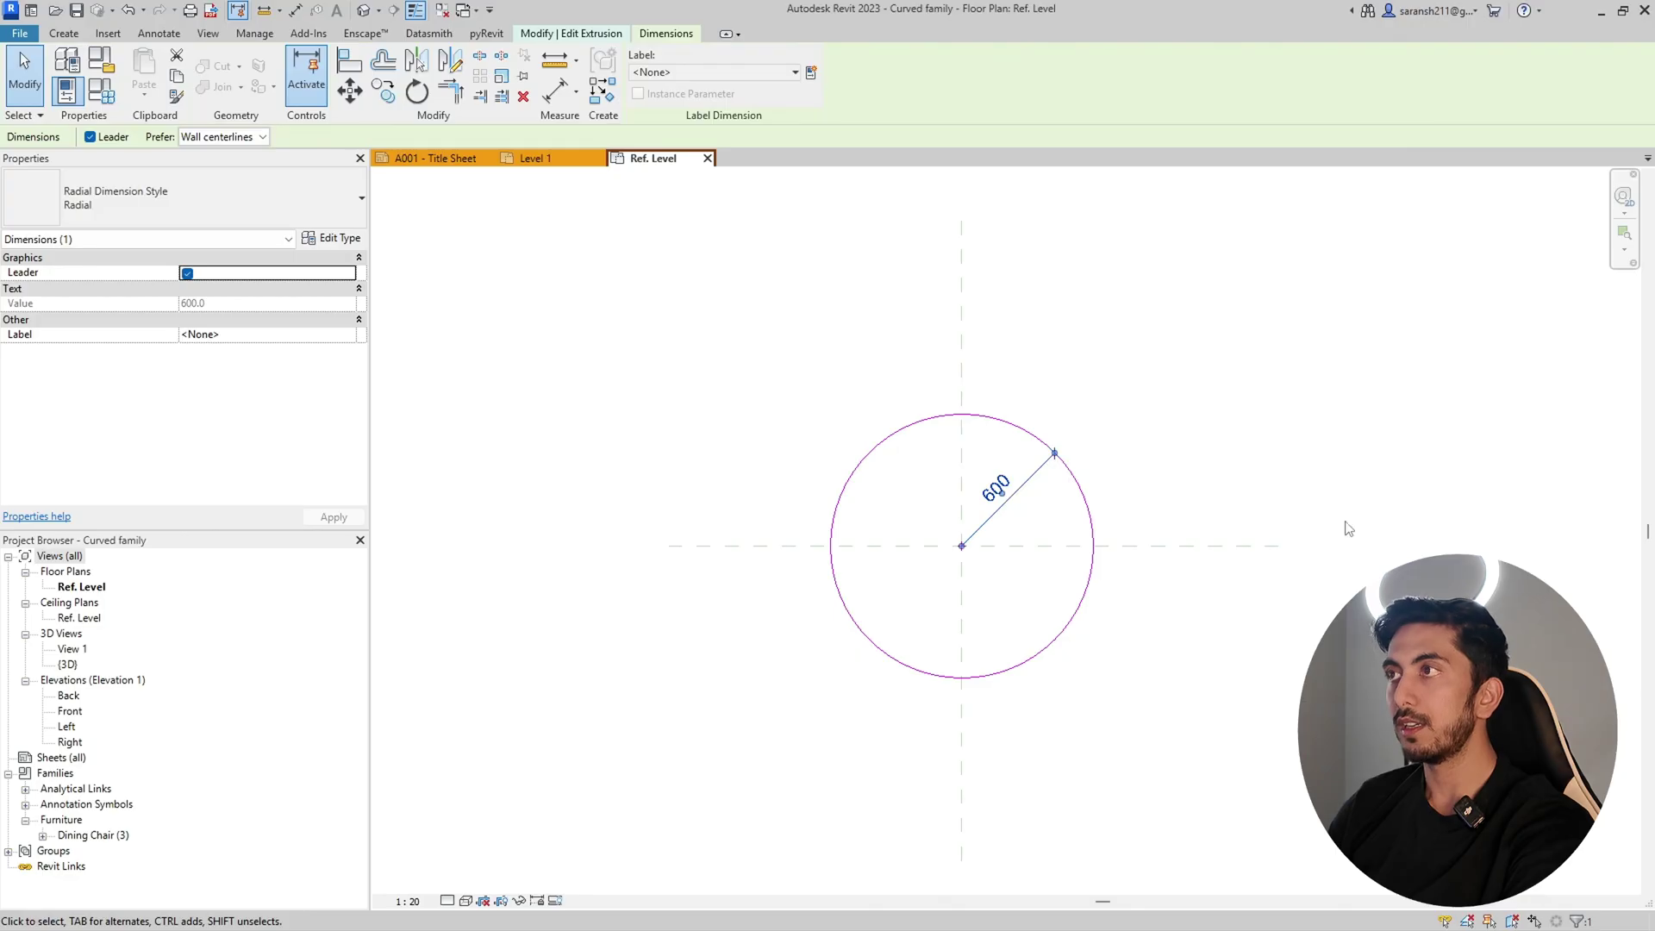
left_click(760, 73)
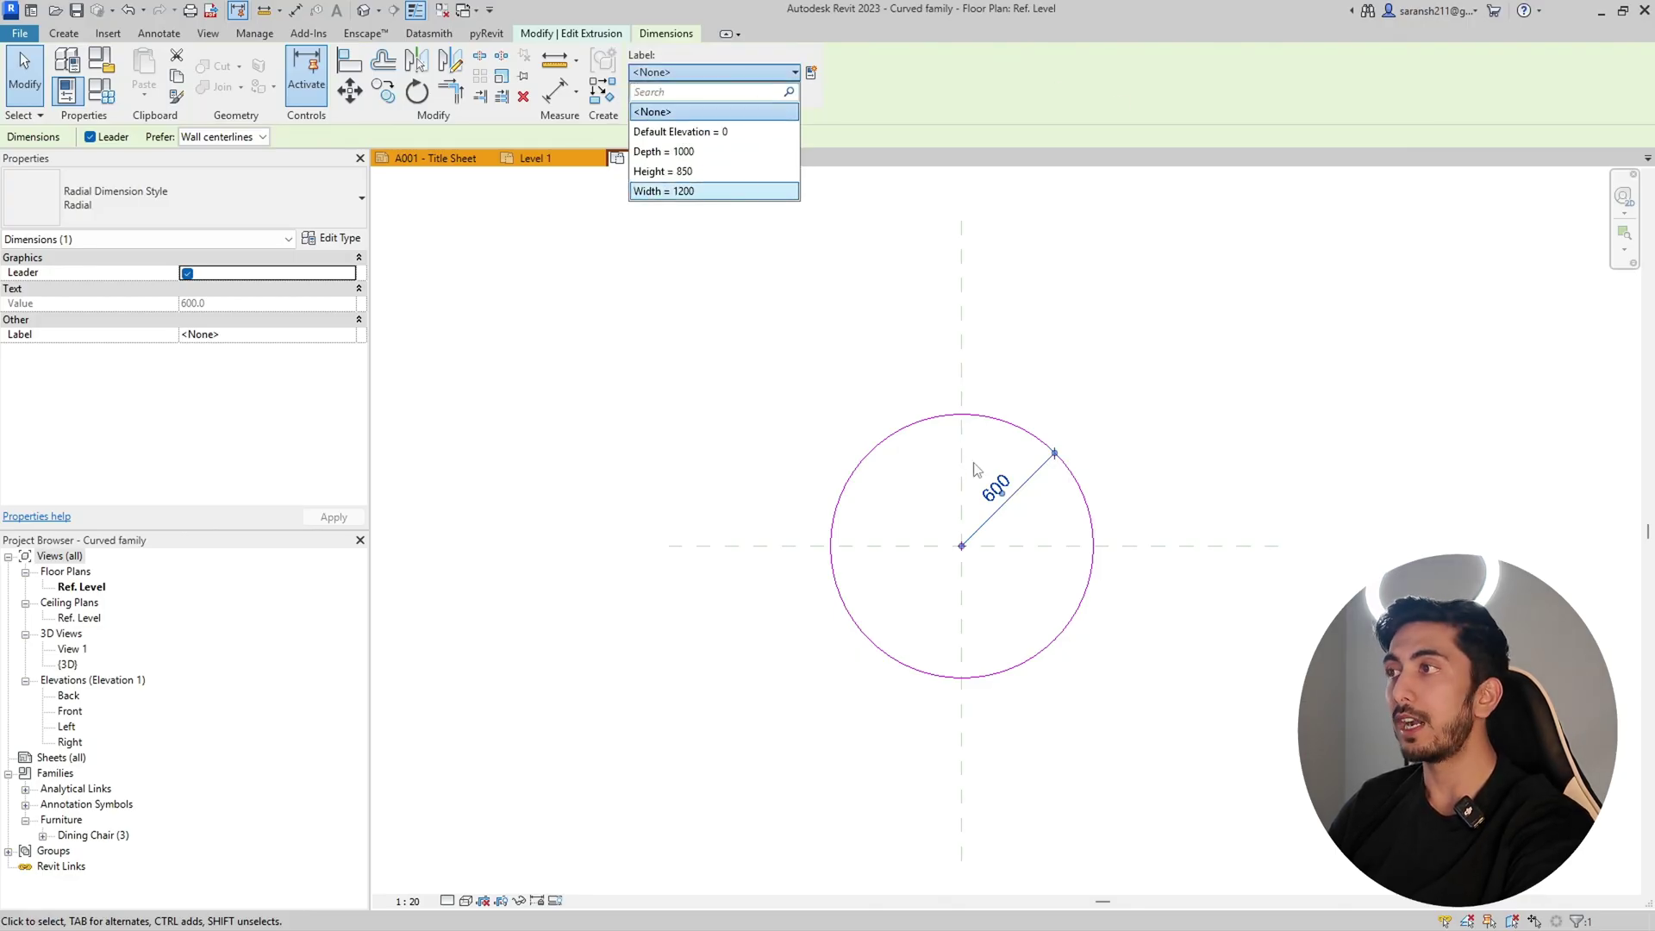
left_click(810, 73)
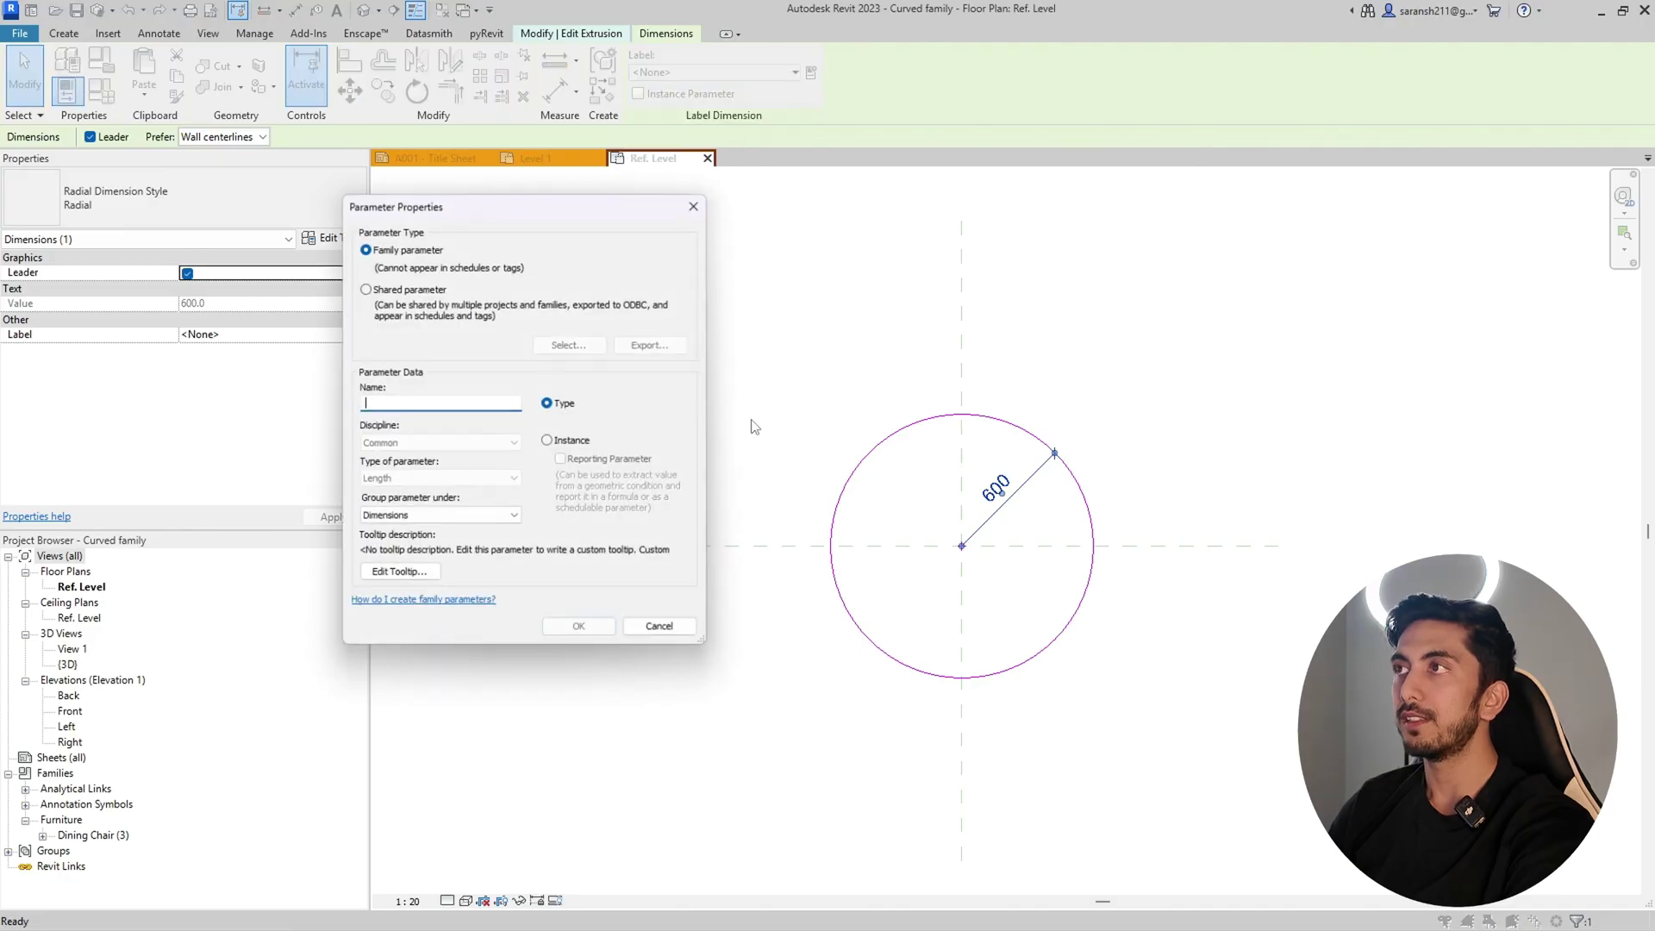
left_click(698, 204)
left_click(1079, 485)
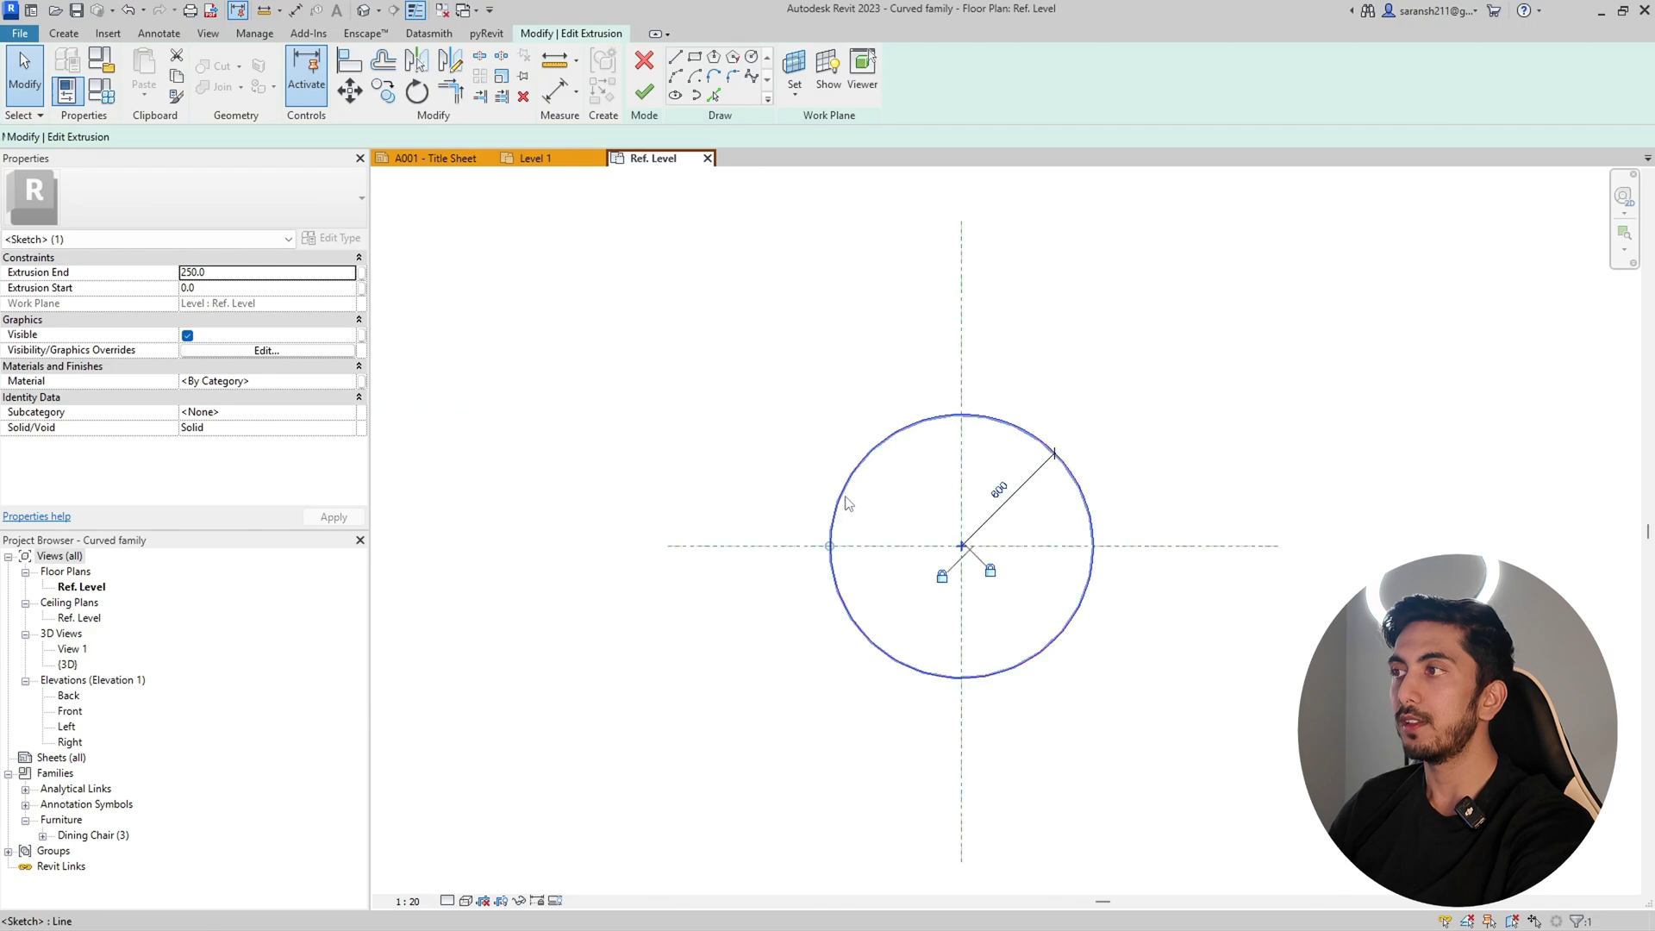
Step: Label the circle's radius dimension with a new type parameter named Radius Of Table and finish editing the sketch
left_click(991, 487)
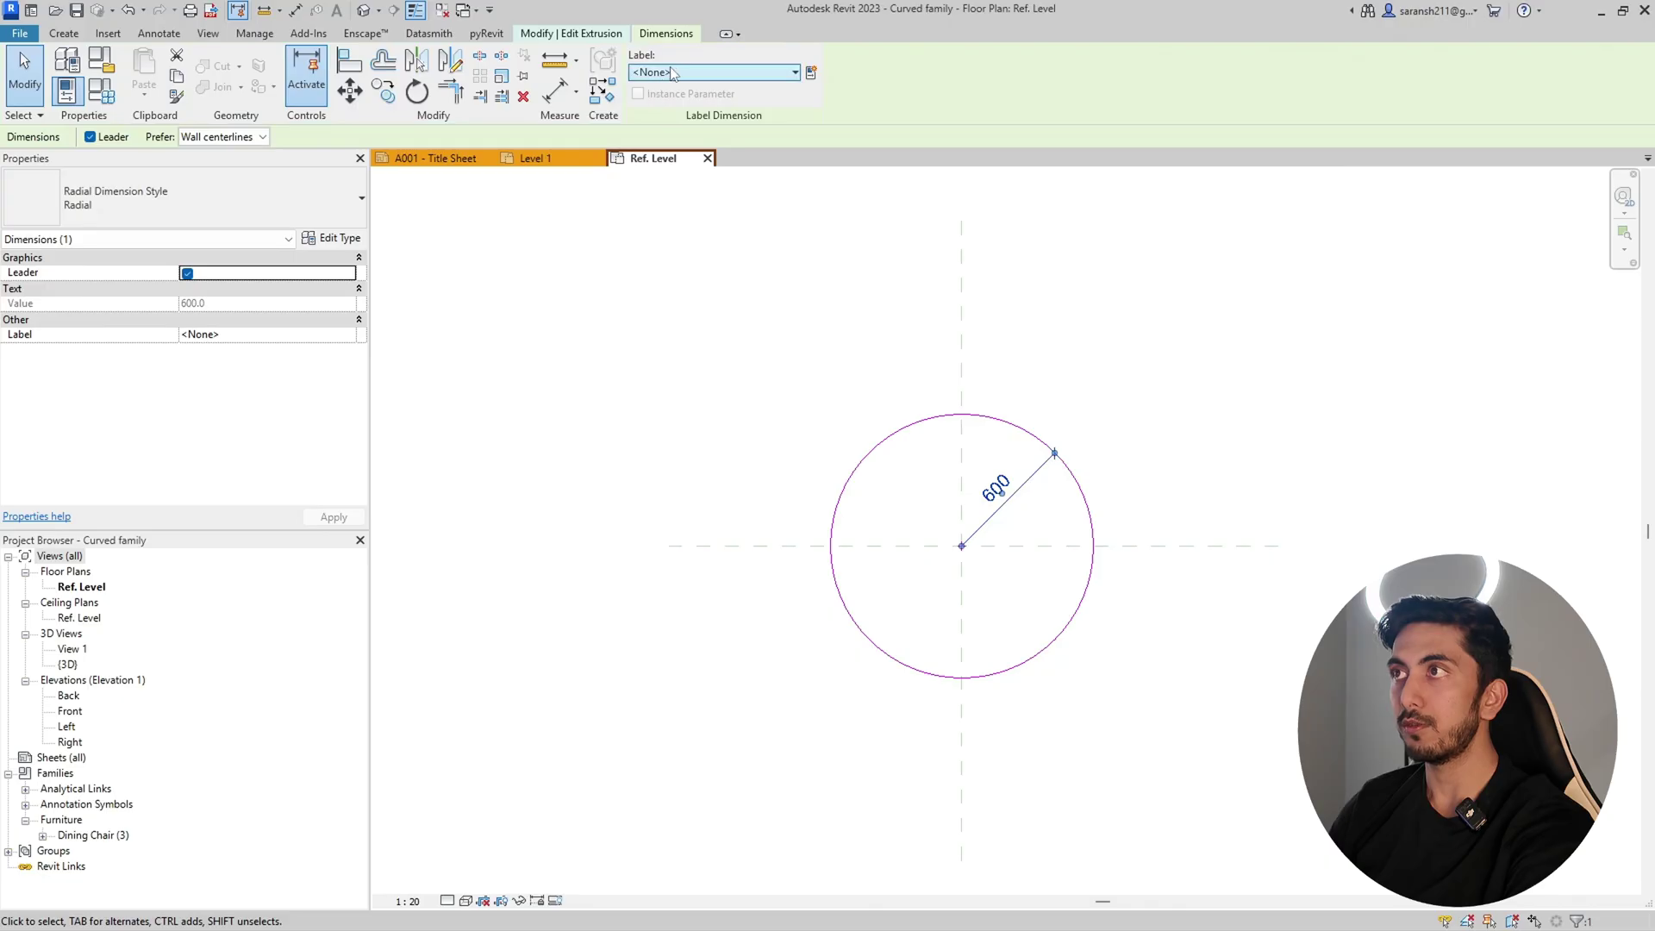
left_click(810, 74)
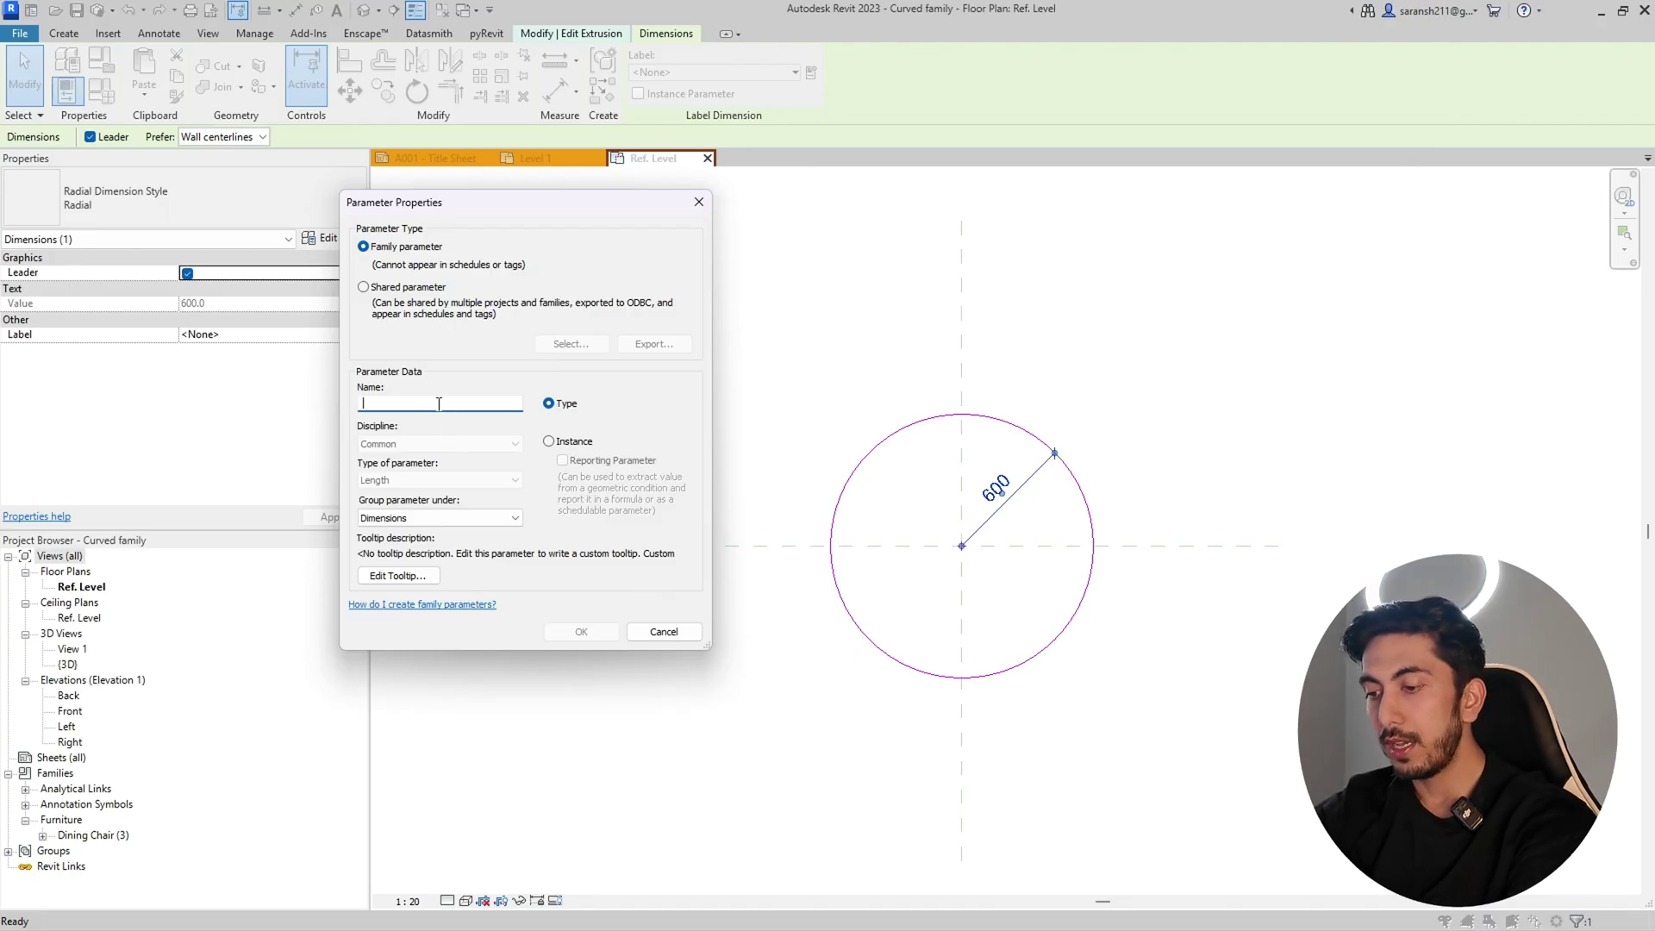
key("Caps_Lock")
type("R")
key("Caps_Lock")
type("a")
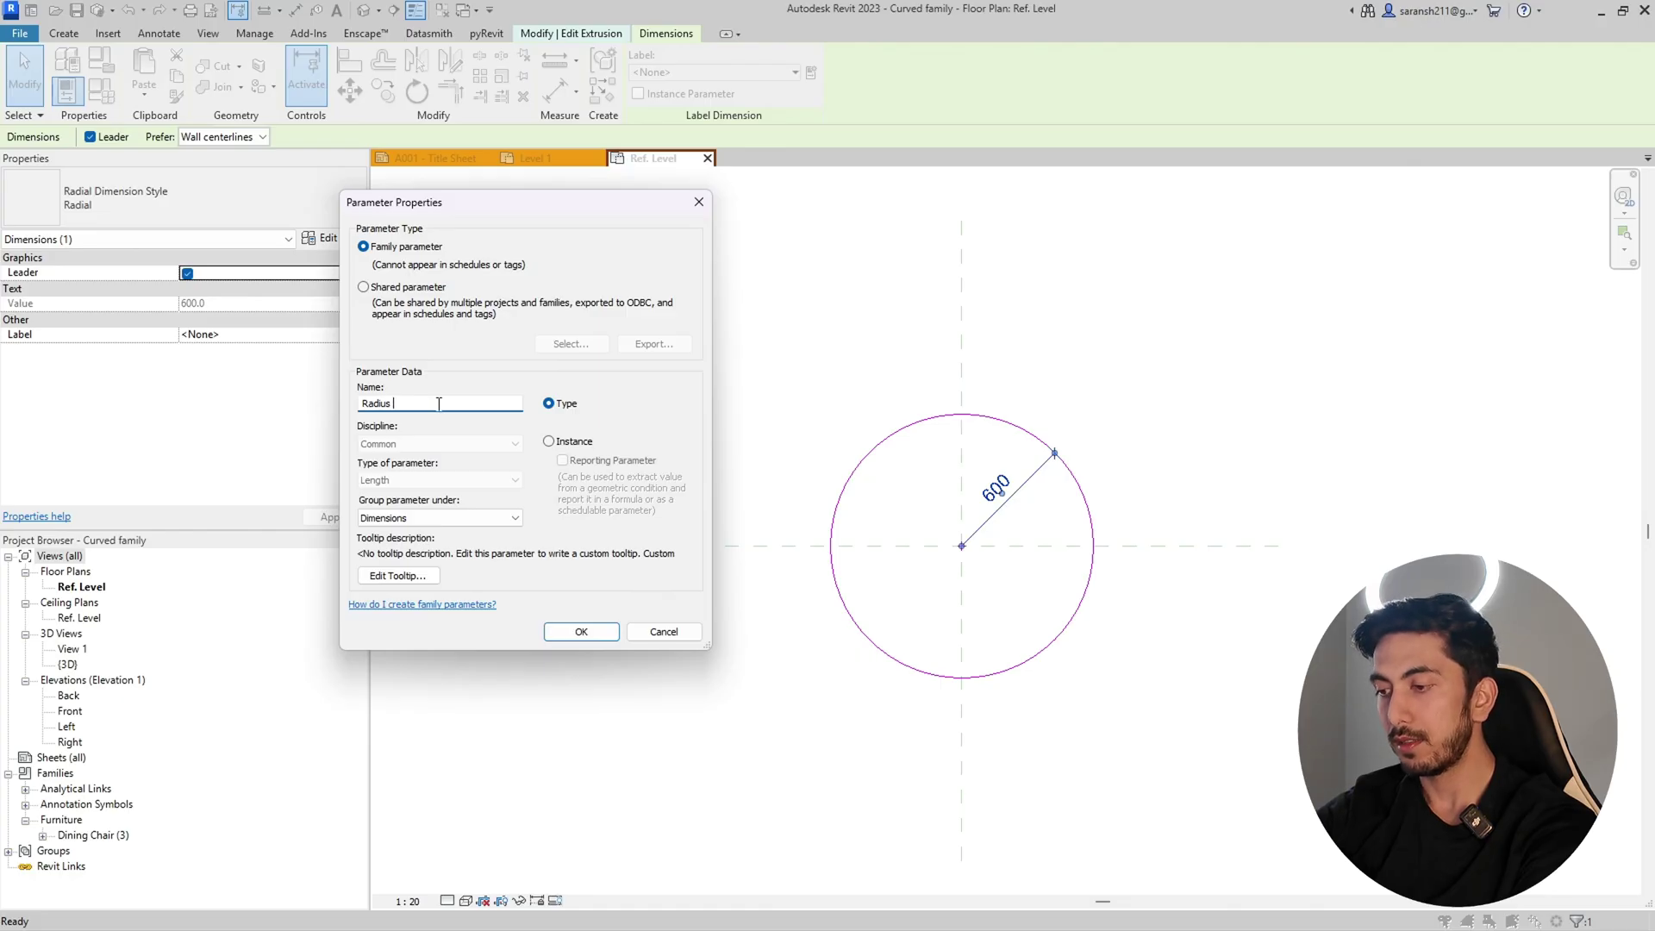
type("dius")
key("Caps_Lock")
type("O")
key("Caps_Lock")
type("f Table")
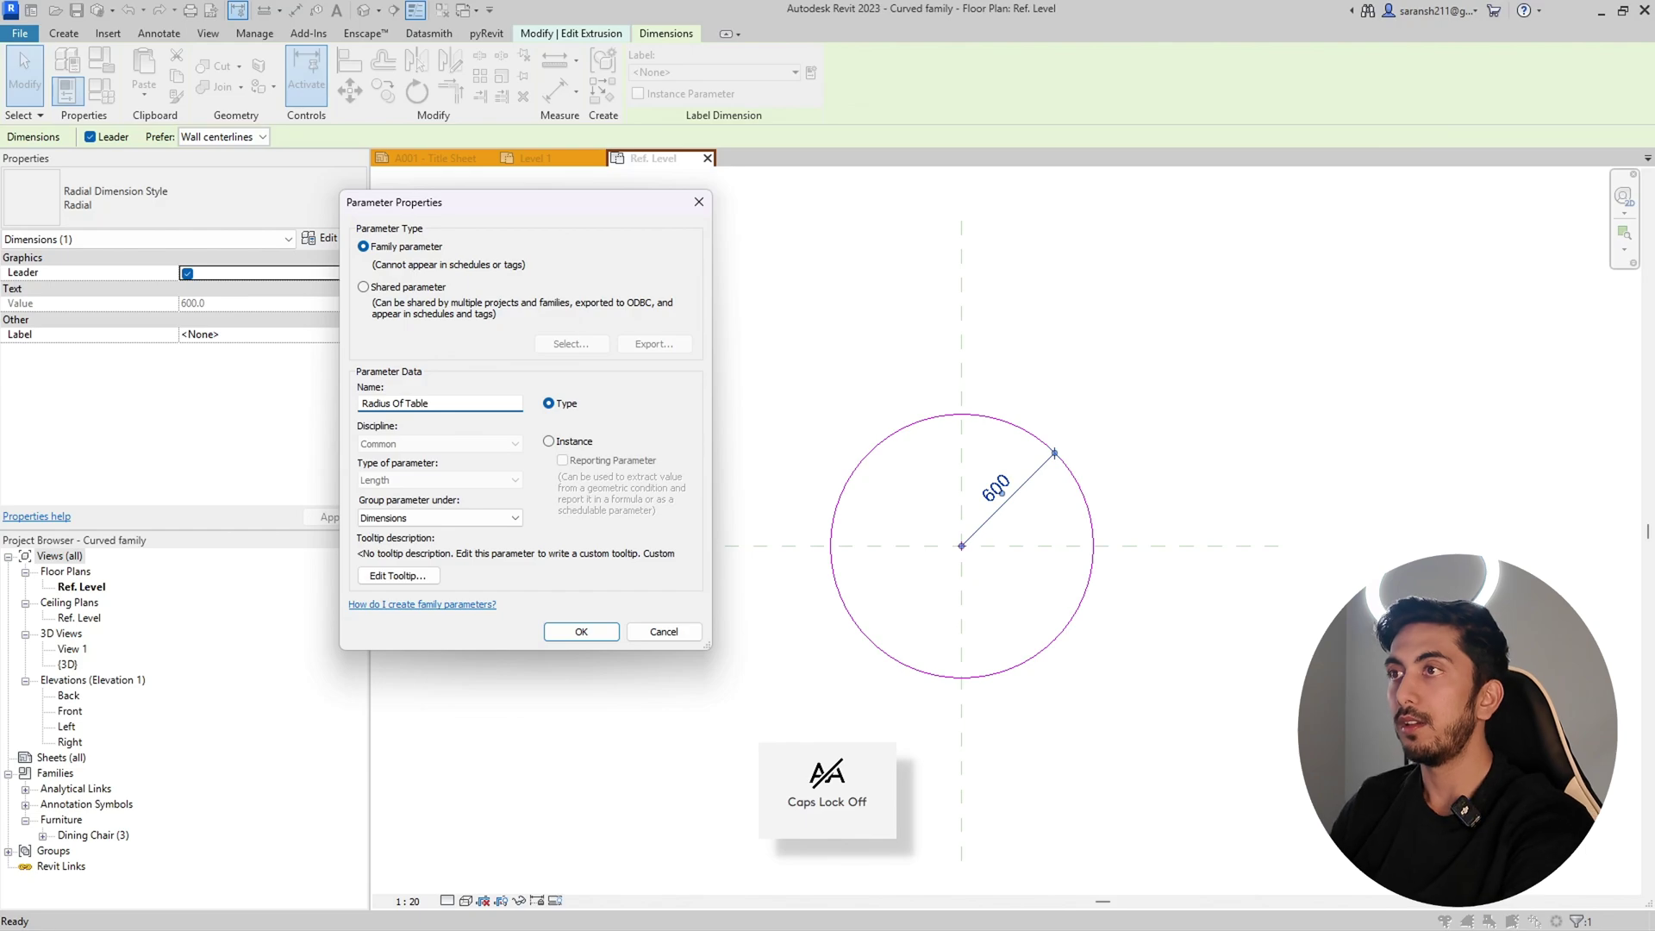
left_click(586, 628)
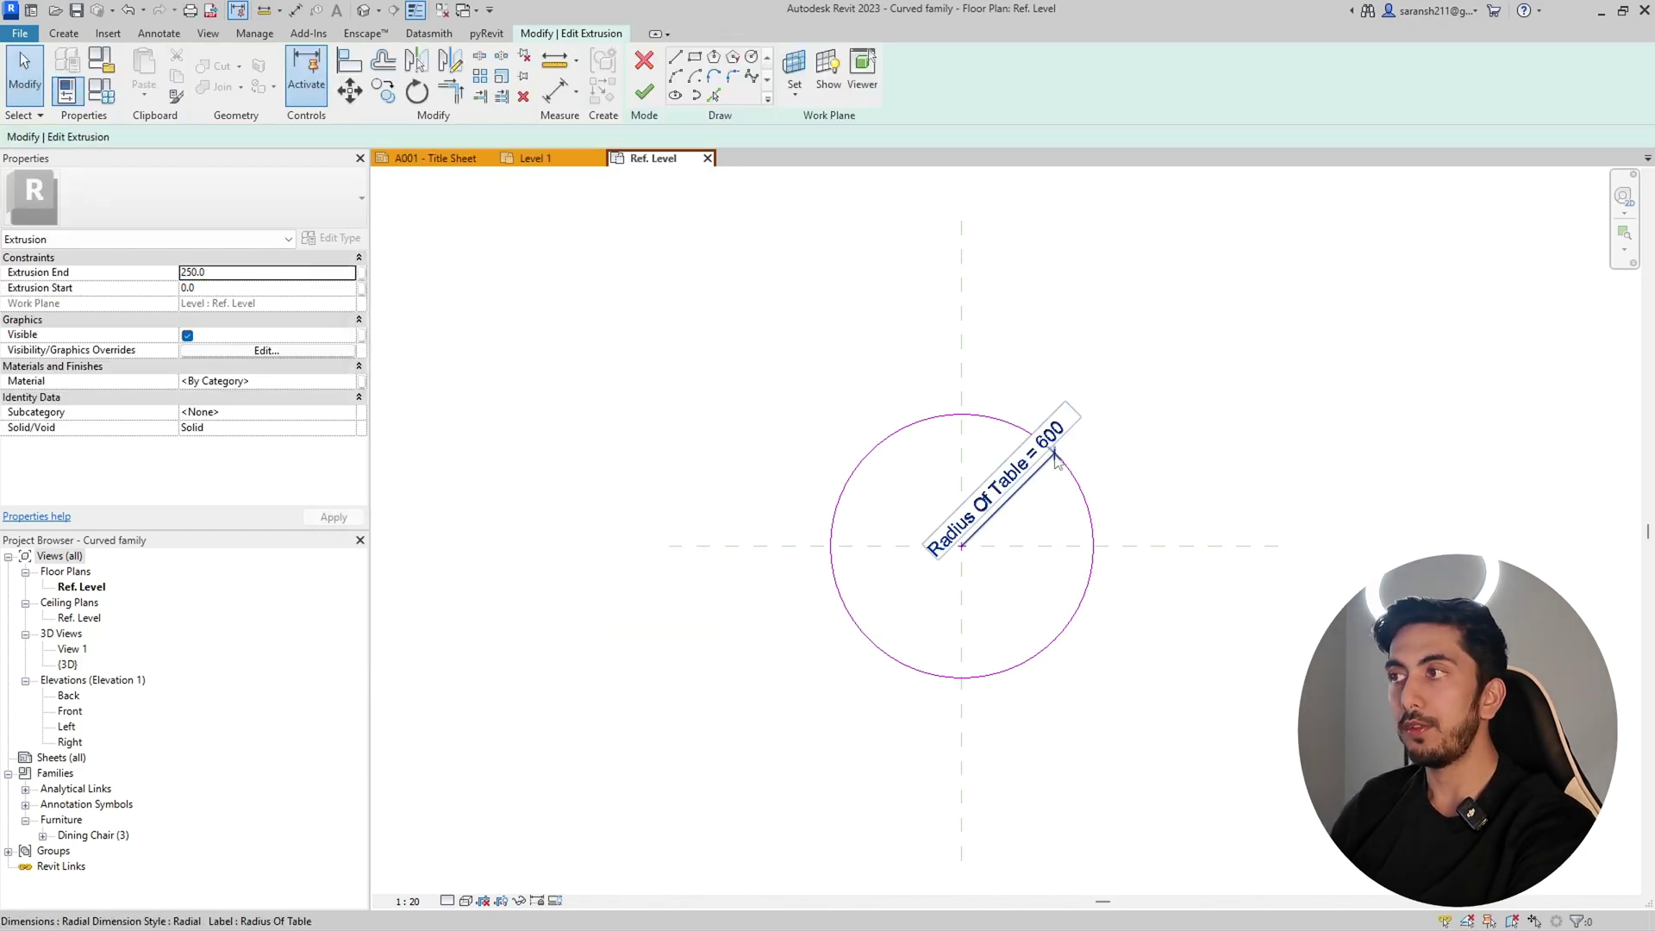
left_click(644, 92)
left_click(504, 777)
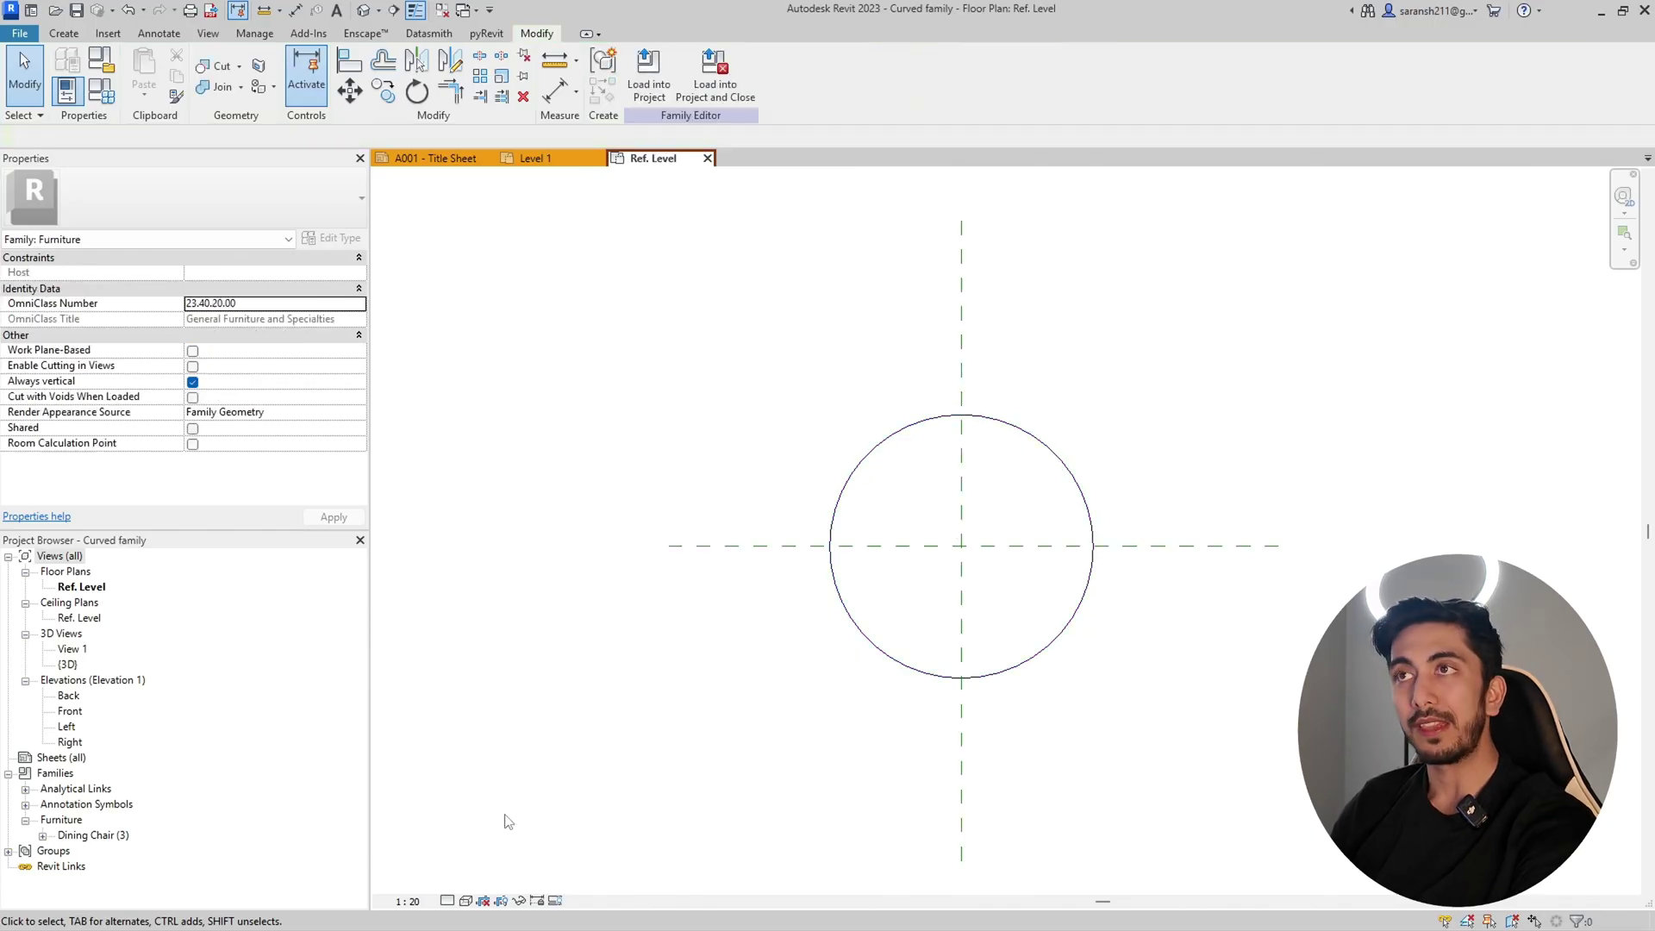
Step: Set the Radius Of Table parameter to 1200 in the family types and apply it to the circular extrusion
left_click(111, 99)
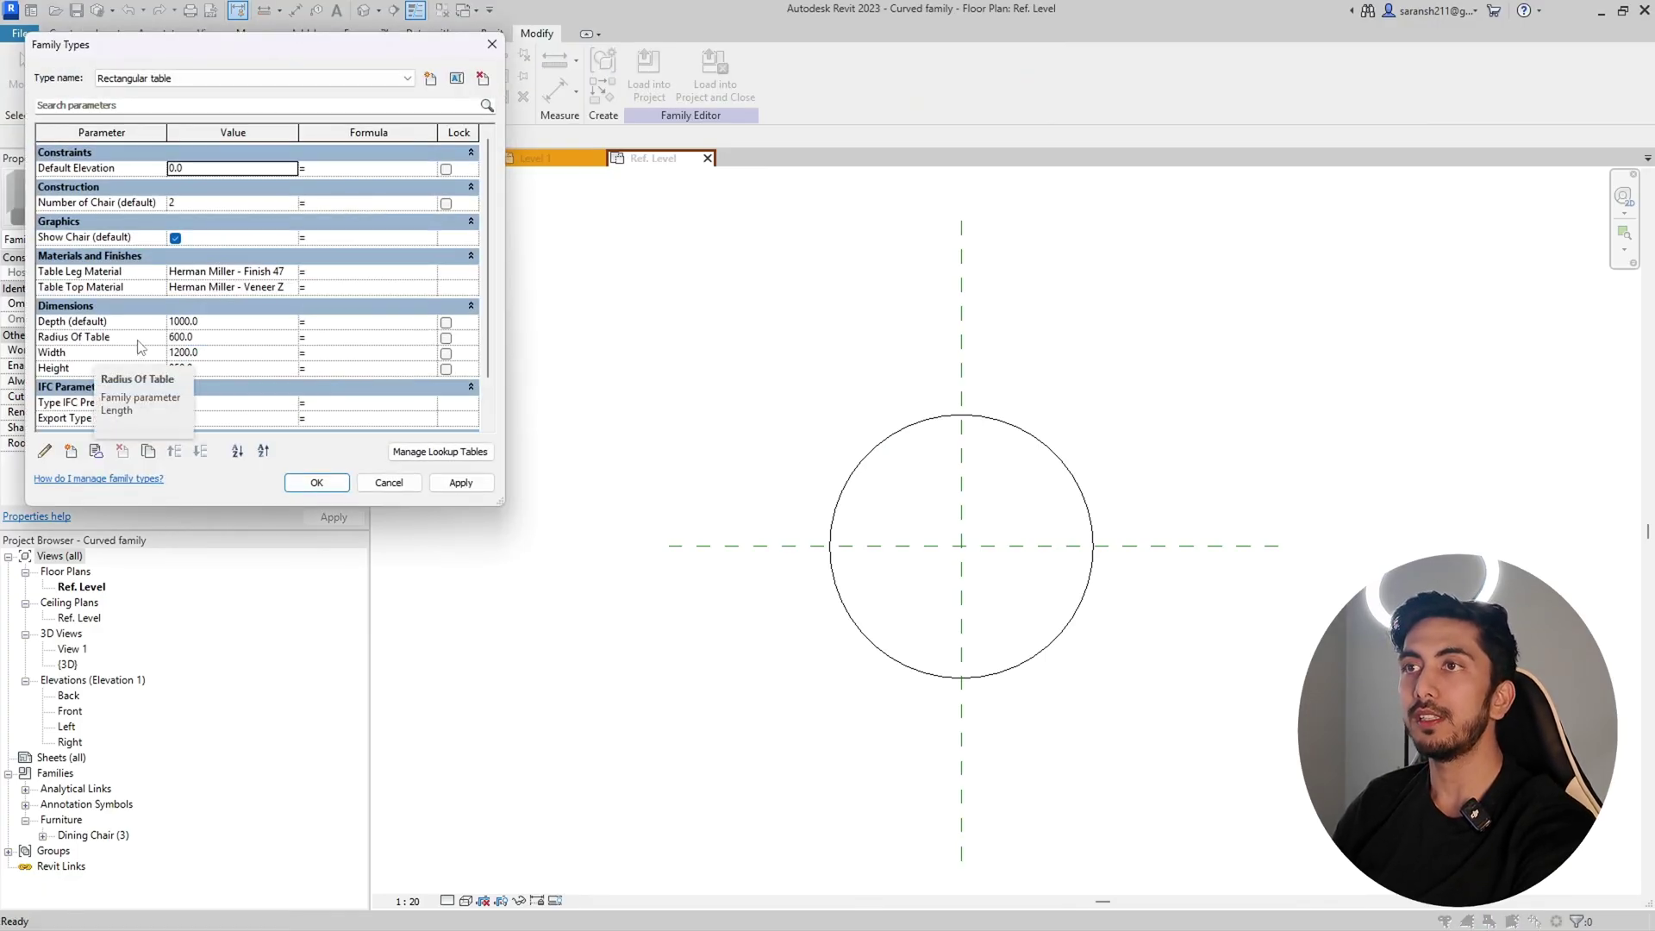
left_click(139, 338)
left_click(179, 337)
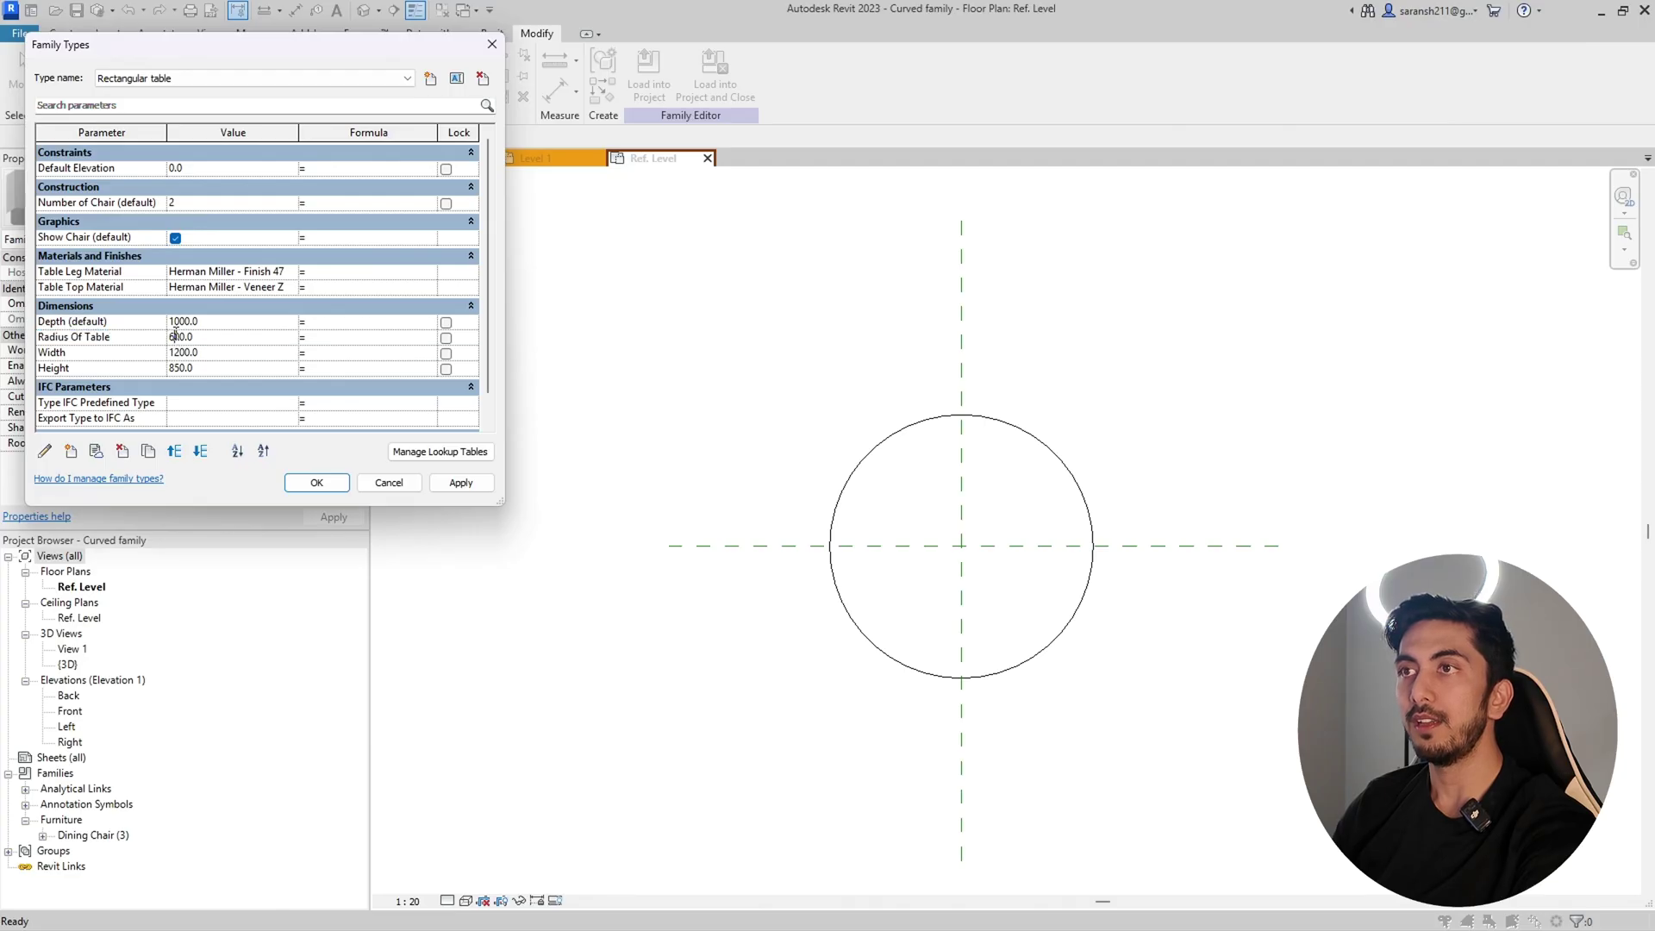
type("1")
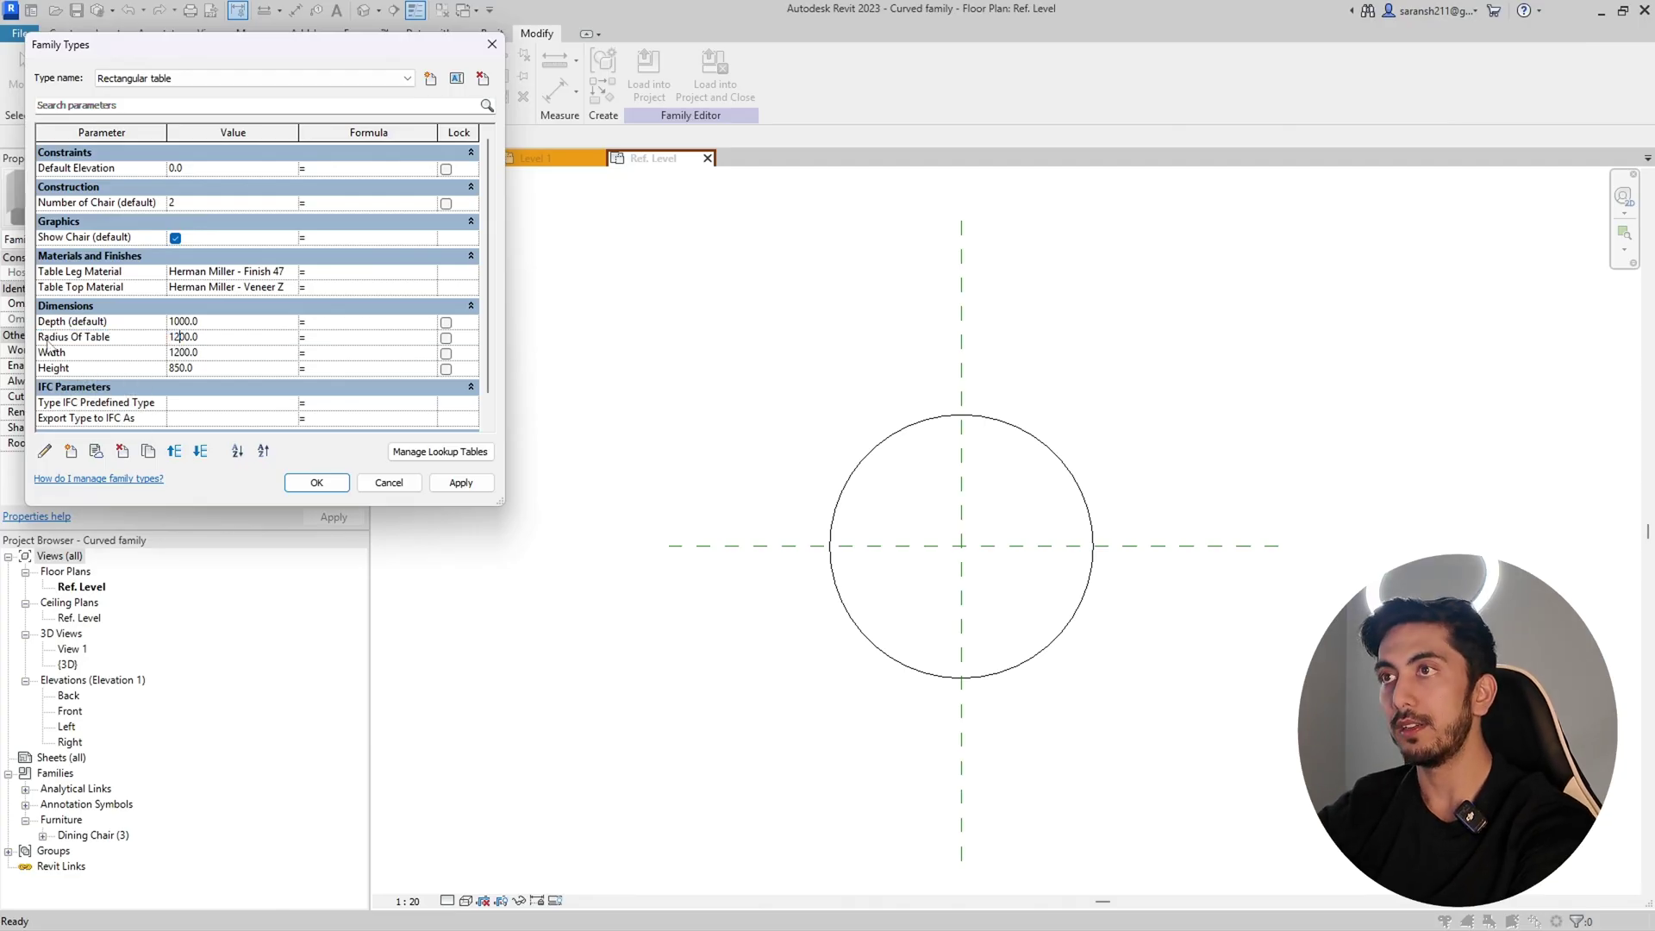
type("2")
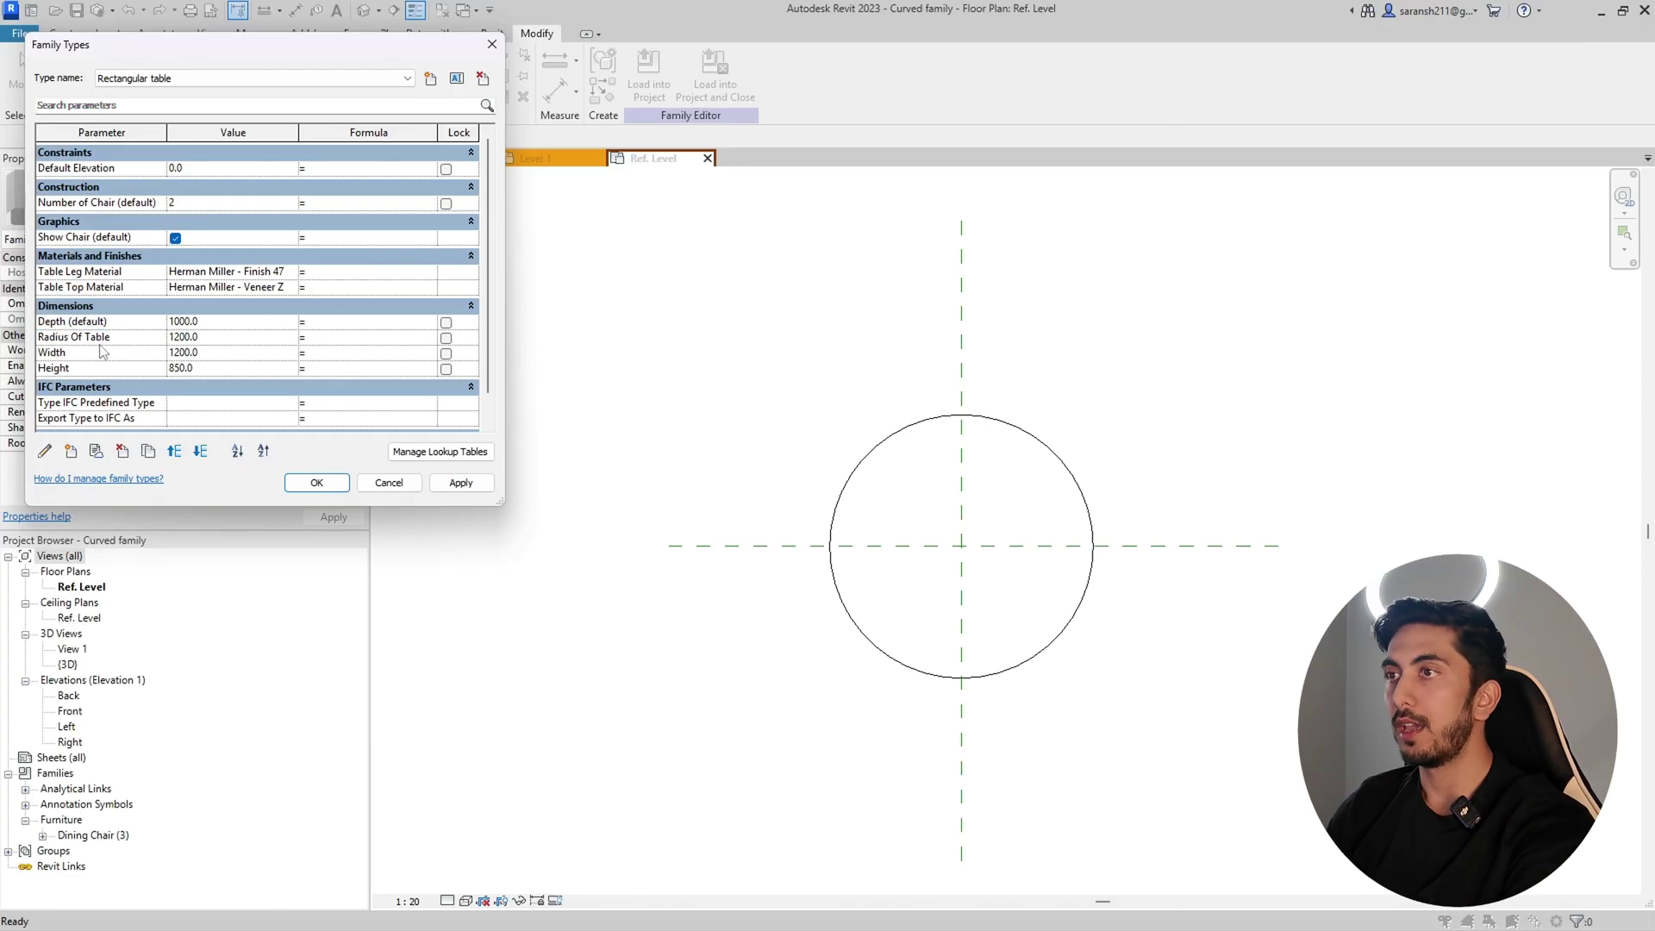
left_click(468, 484)
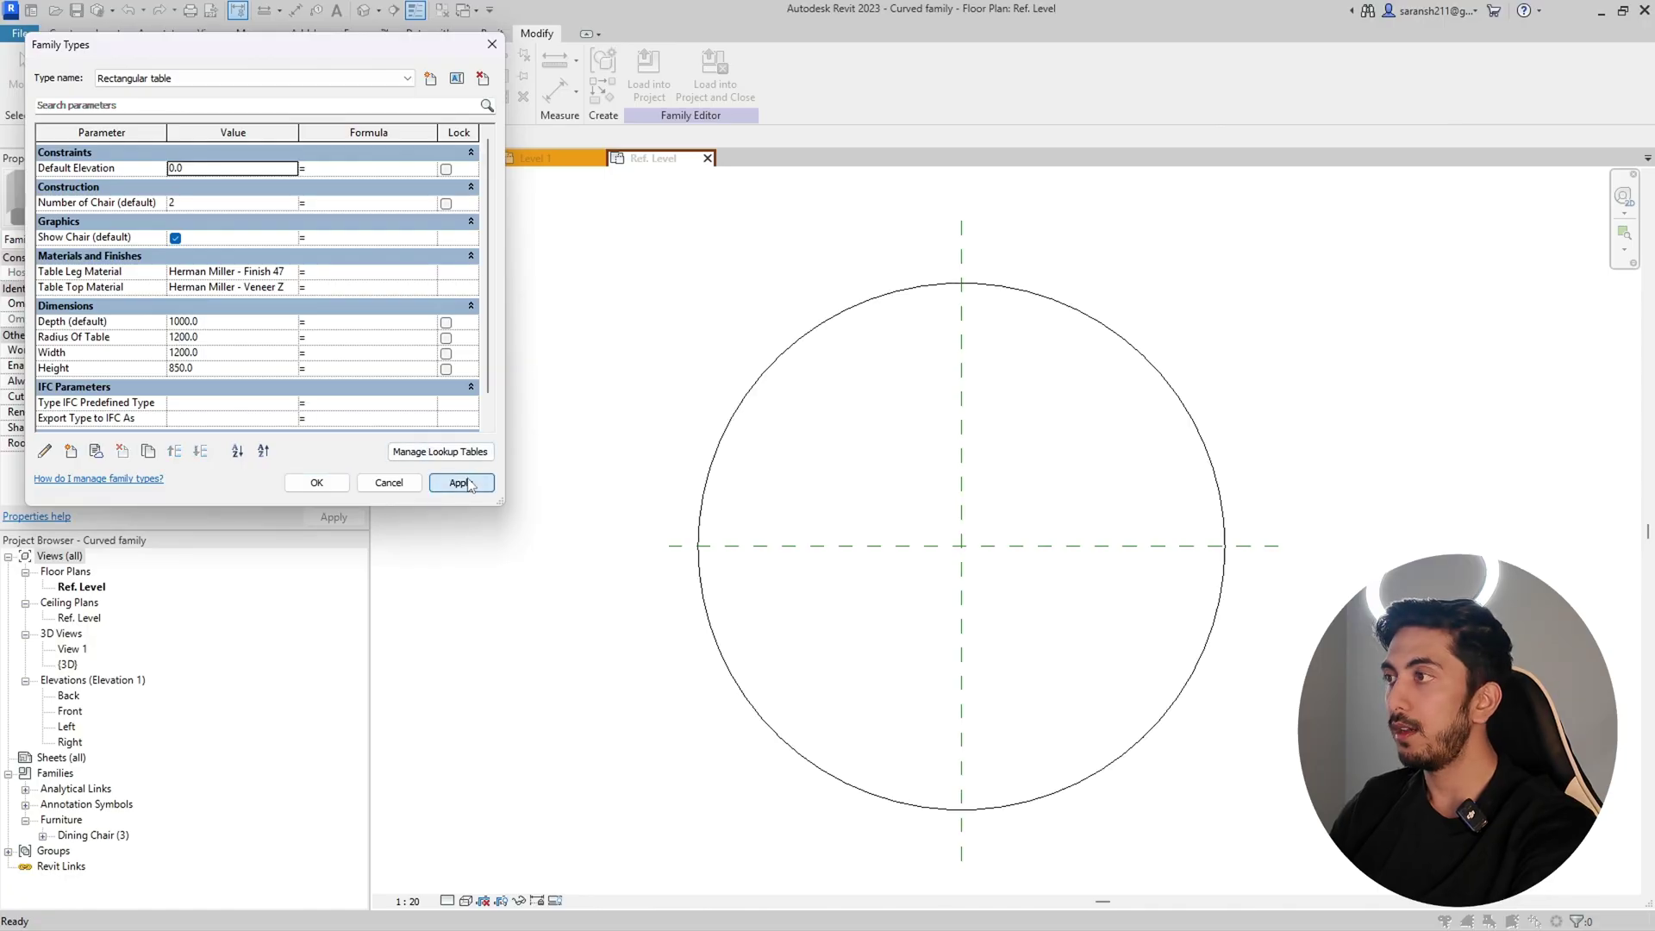
left_click(317, 487)
left_click(723, 659)
left_click(529, 528)
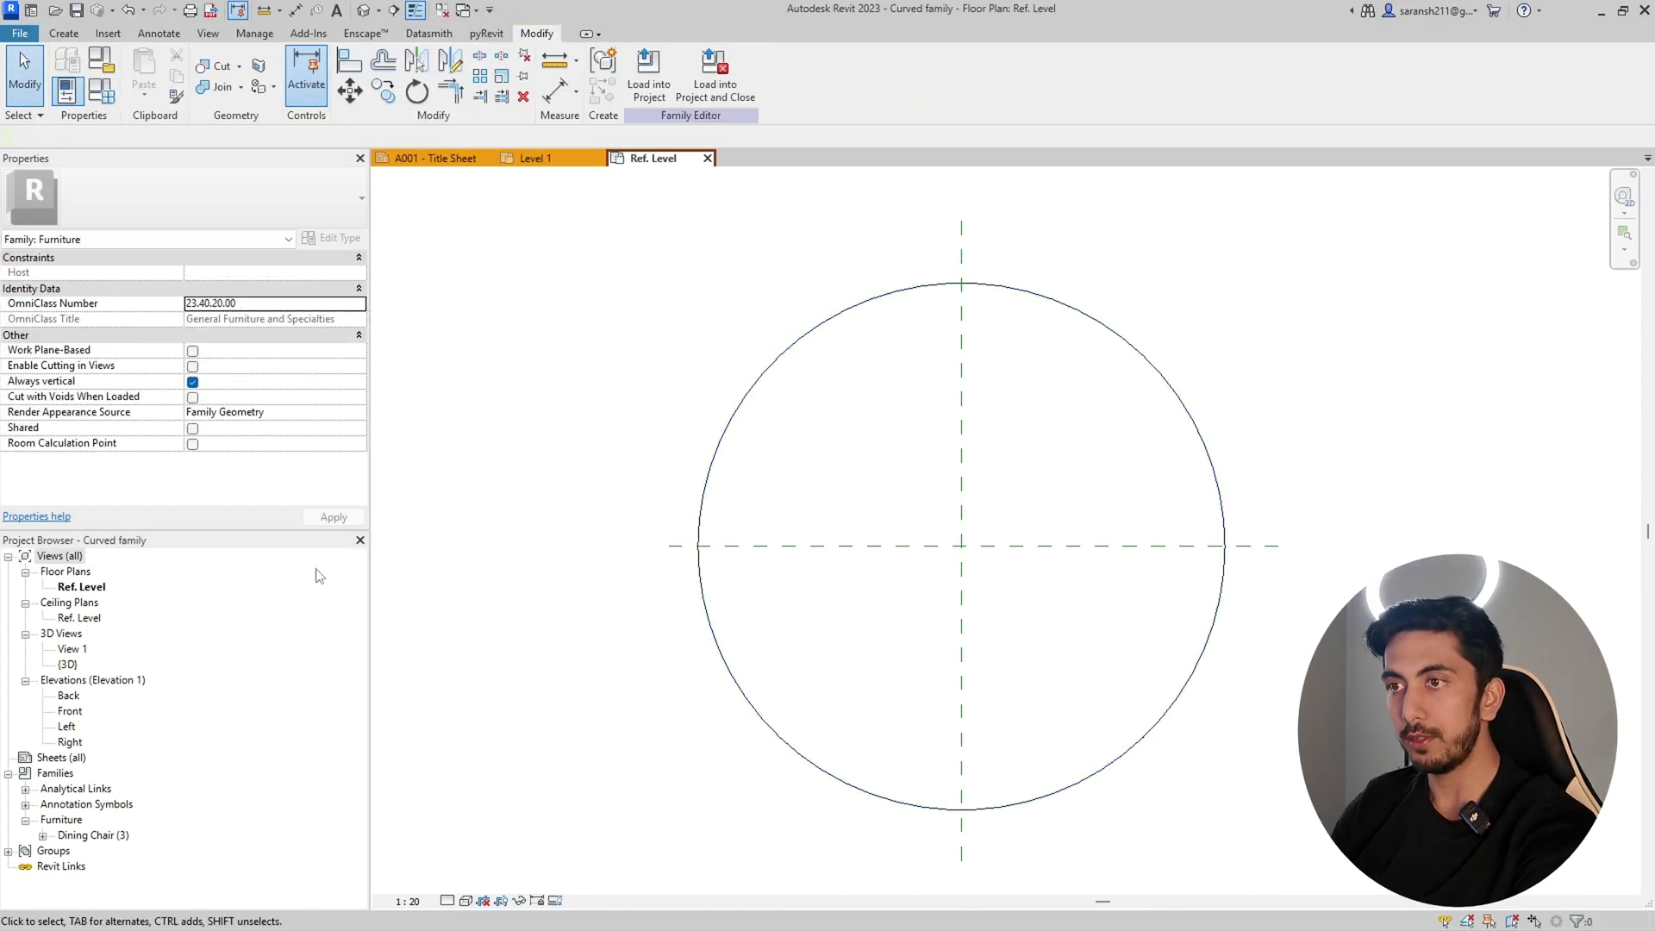
Step: Open the Front elevation view and select the circular extrusion to check its placement against the upper reference planes
double_click(71, 711)
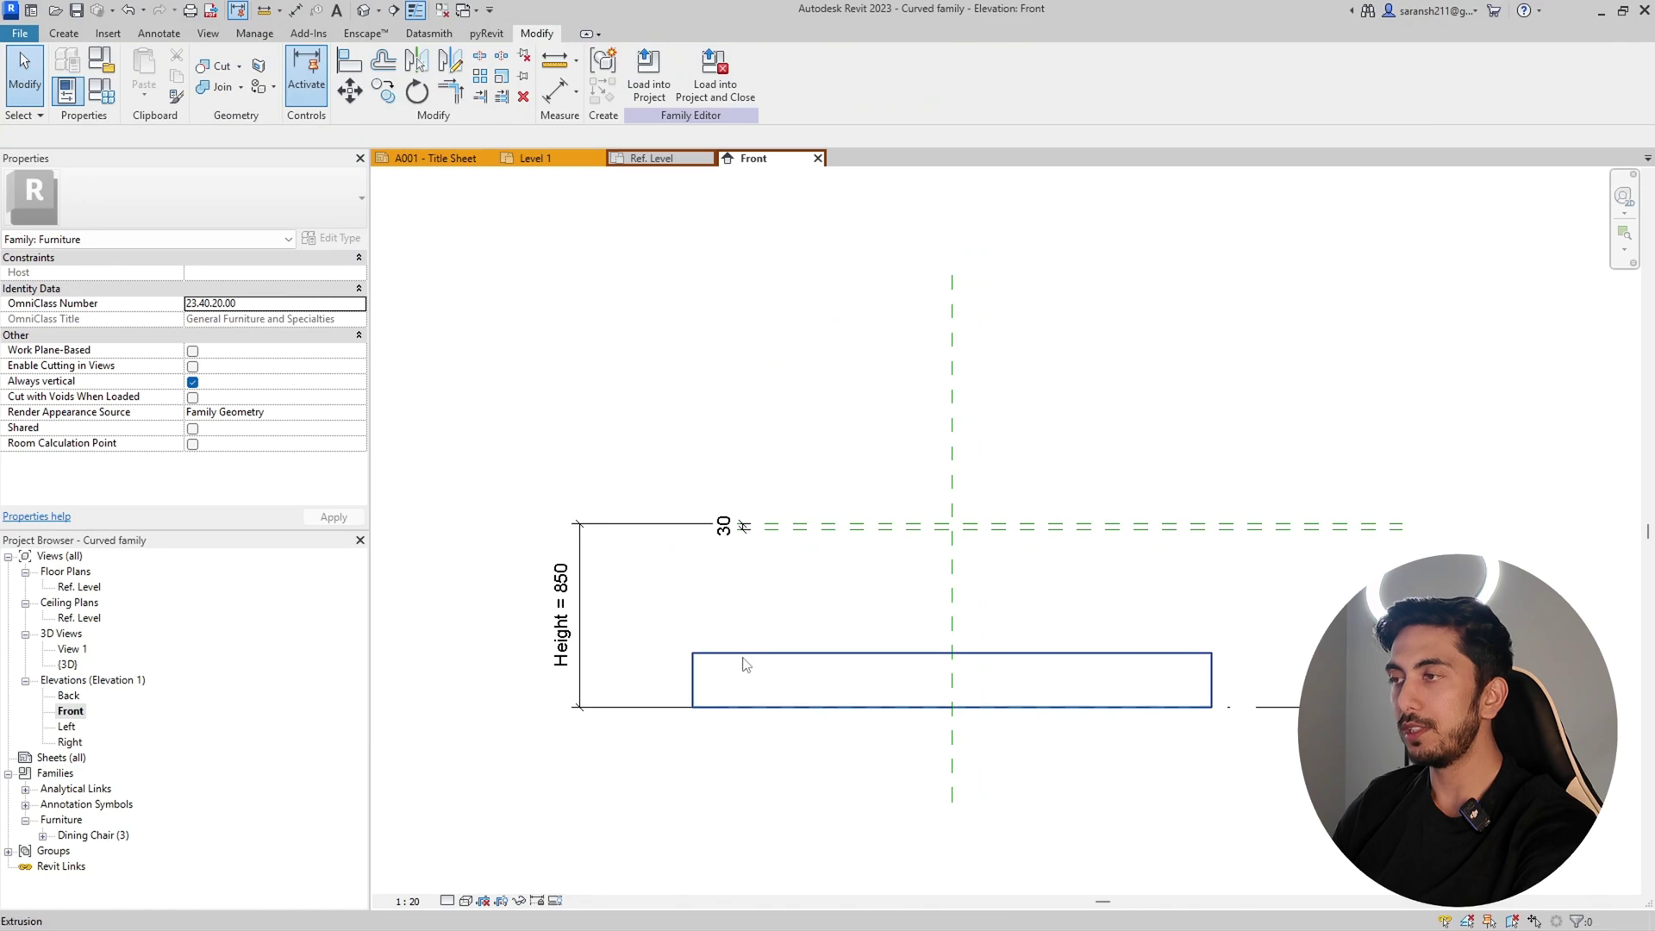
left_click(745, 707)
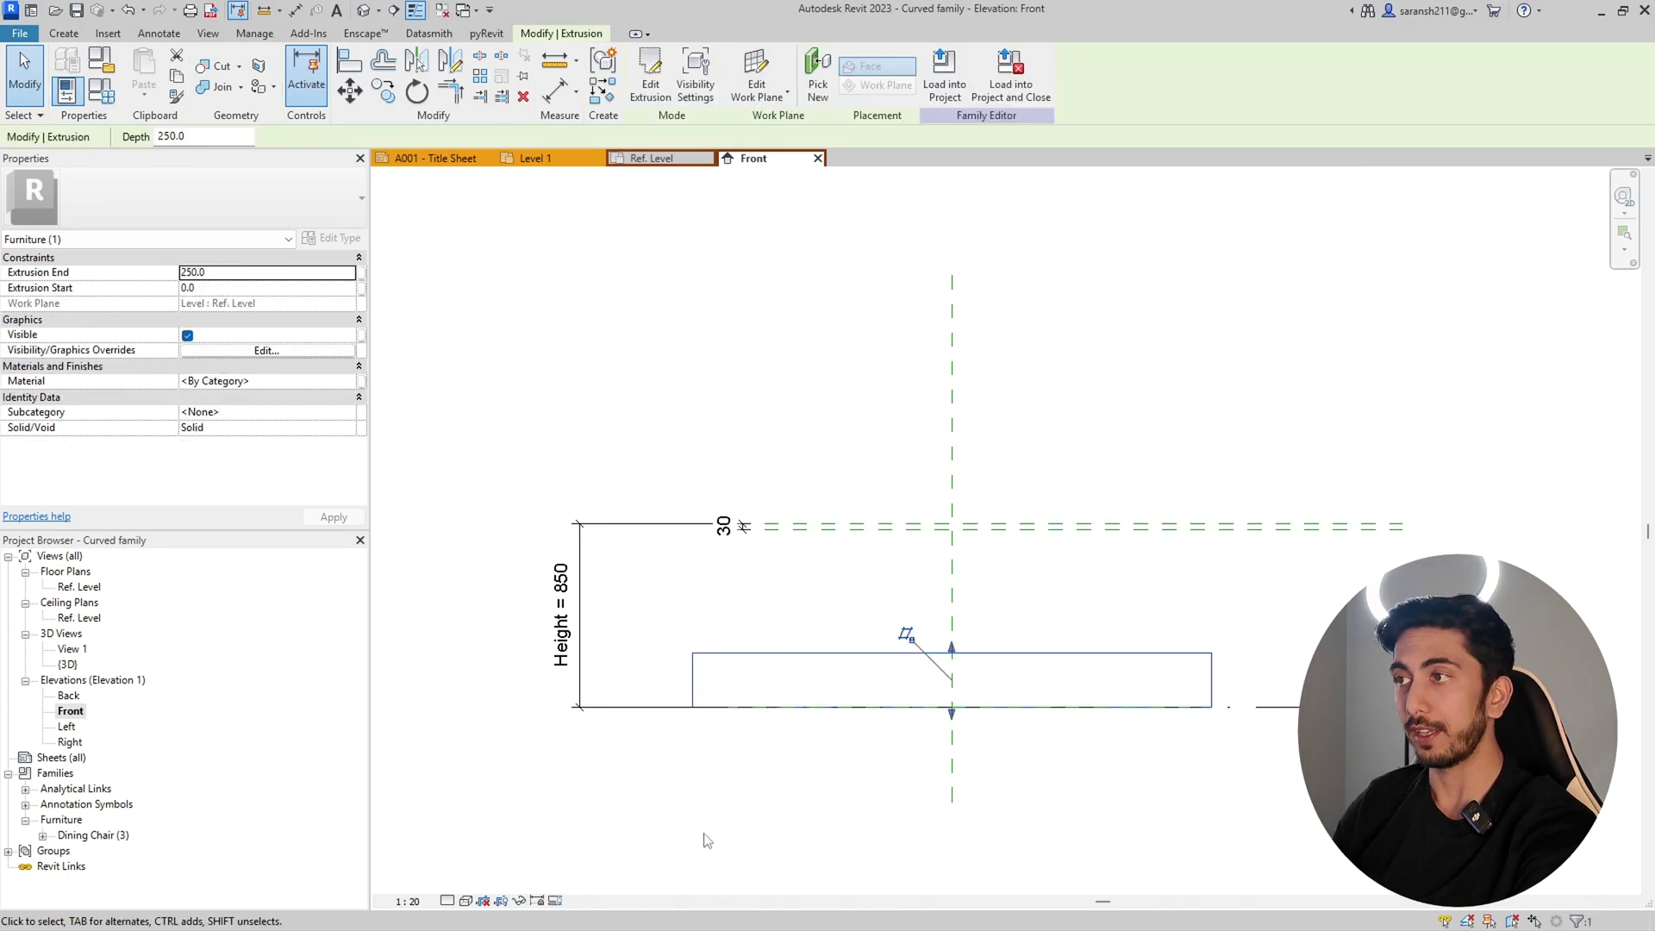
left_click(822, 541)
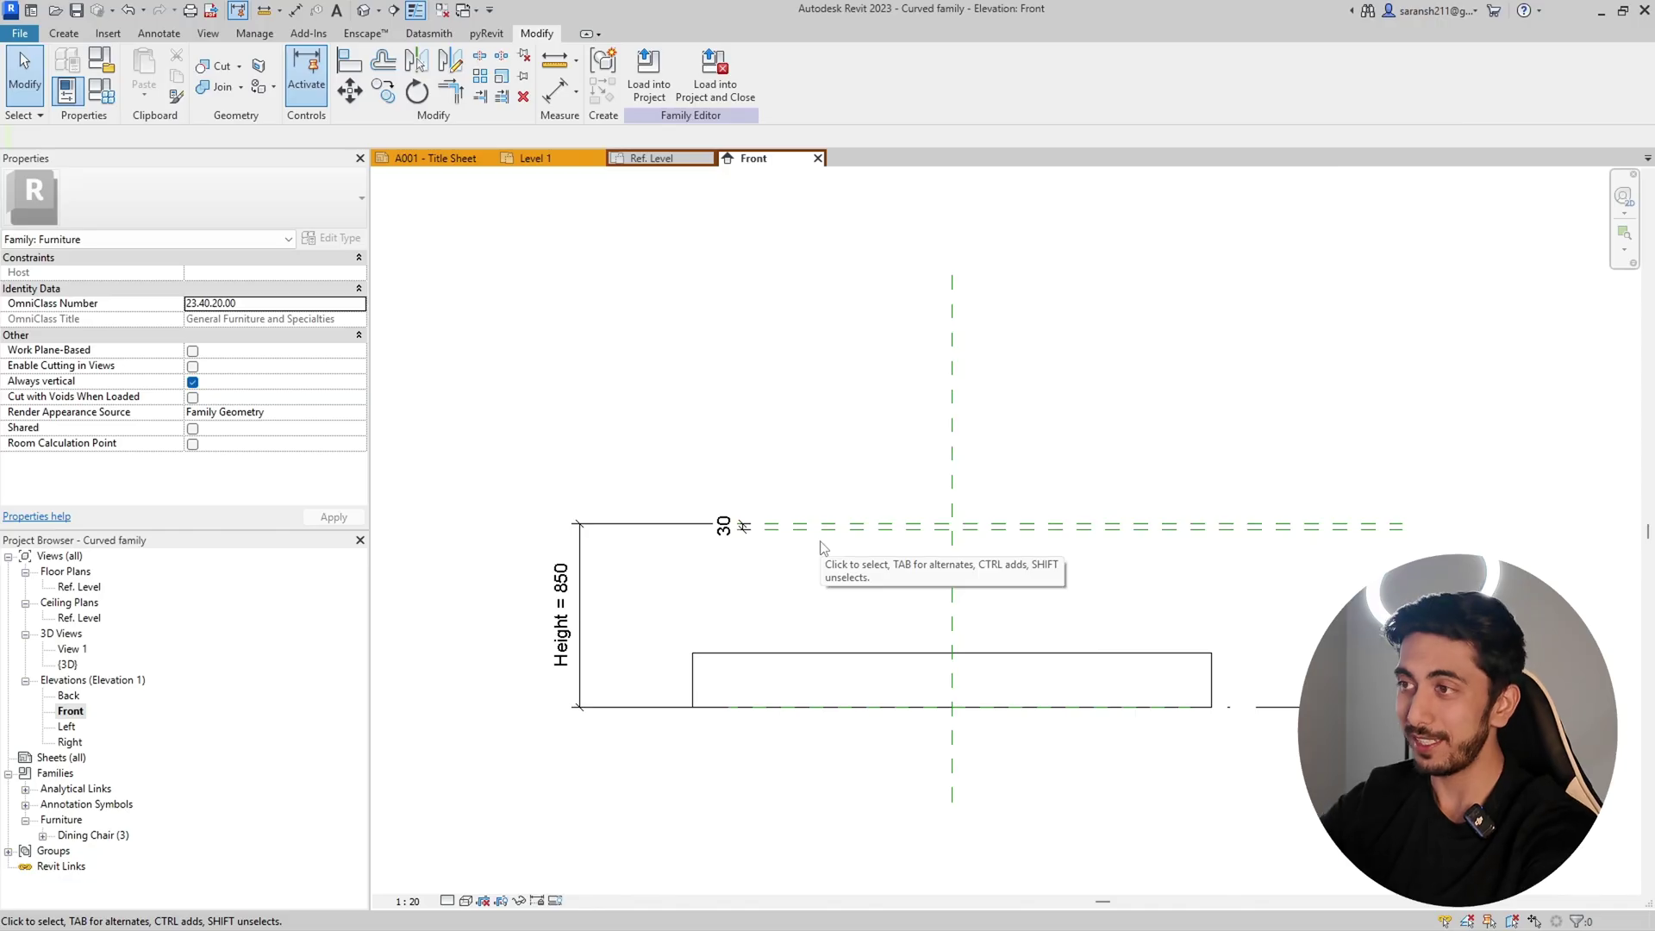
Step: Examine the locked 30 mm dimension between the two upper reference planes in the Front elevation
left_click(642, 534)
left_click(649, 554)
scroll(728, 529, "up", 3)
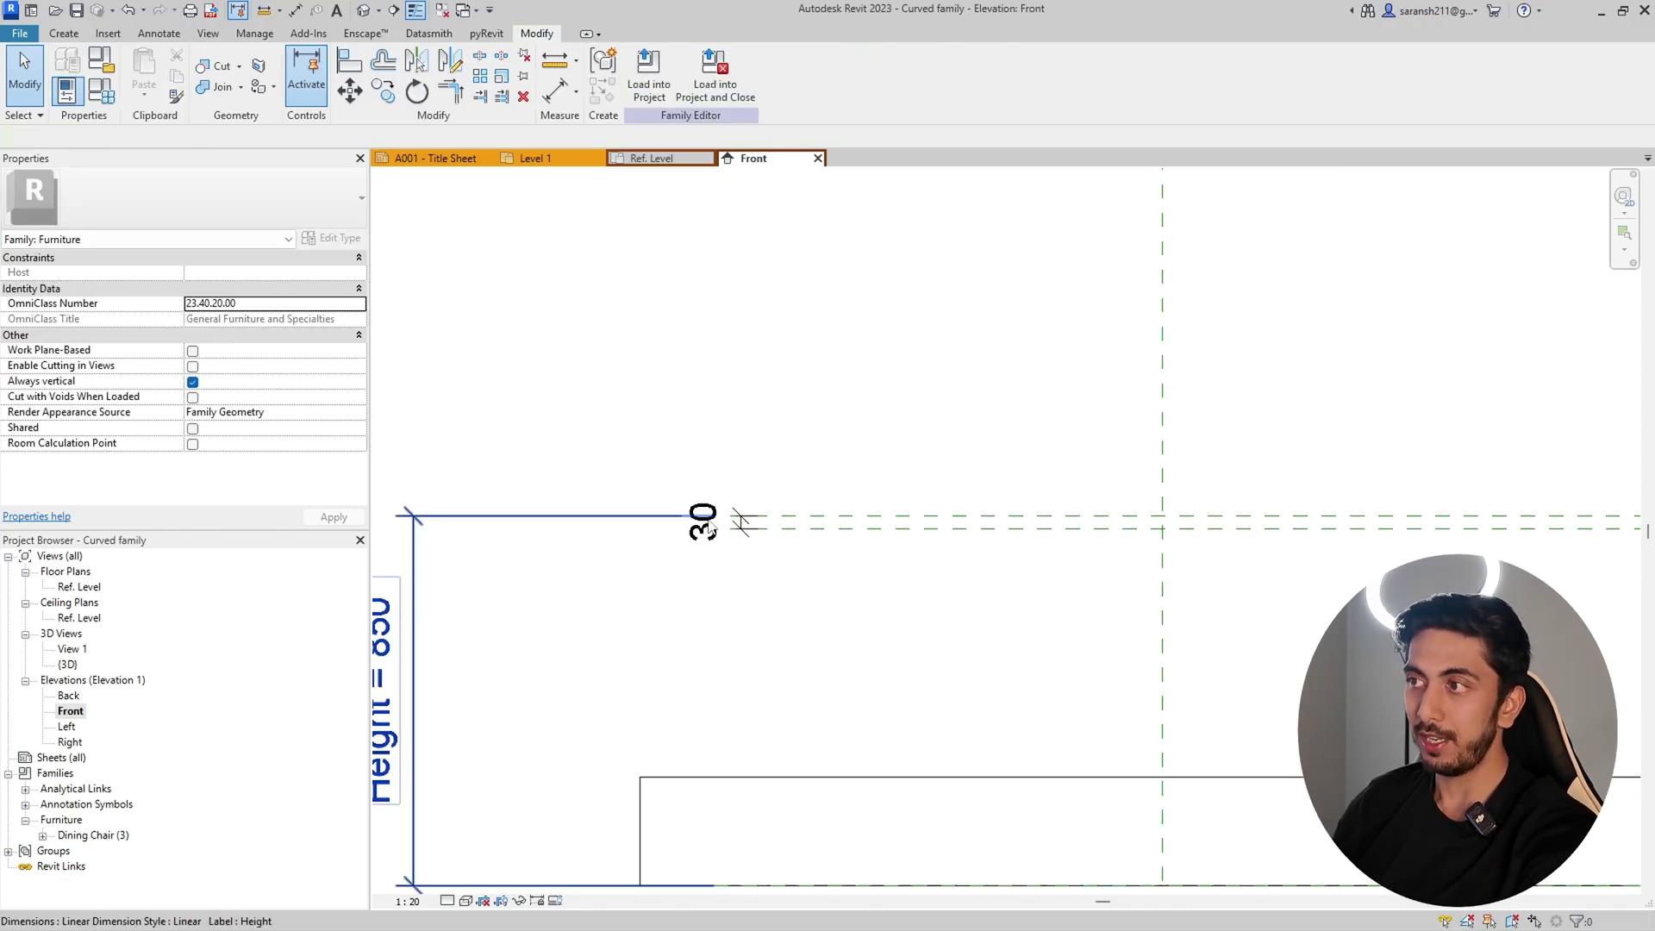
scroll(708, 530, "up", 1)
left_click(752, 524)
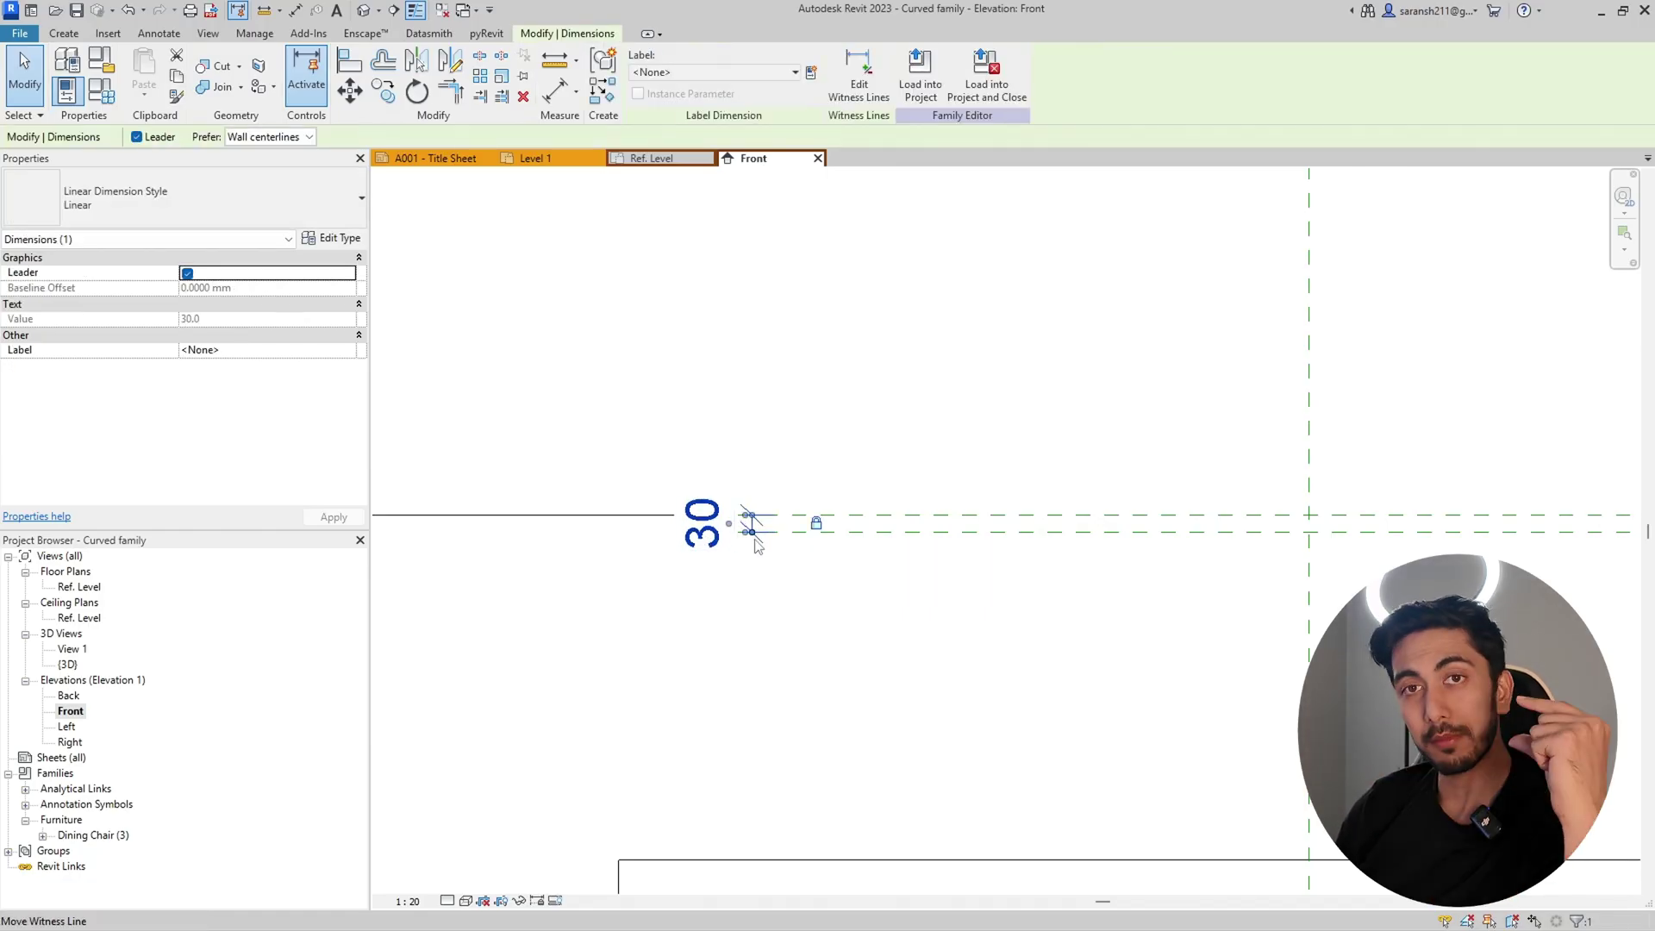
scroll(836, 465, "down", 1)
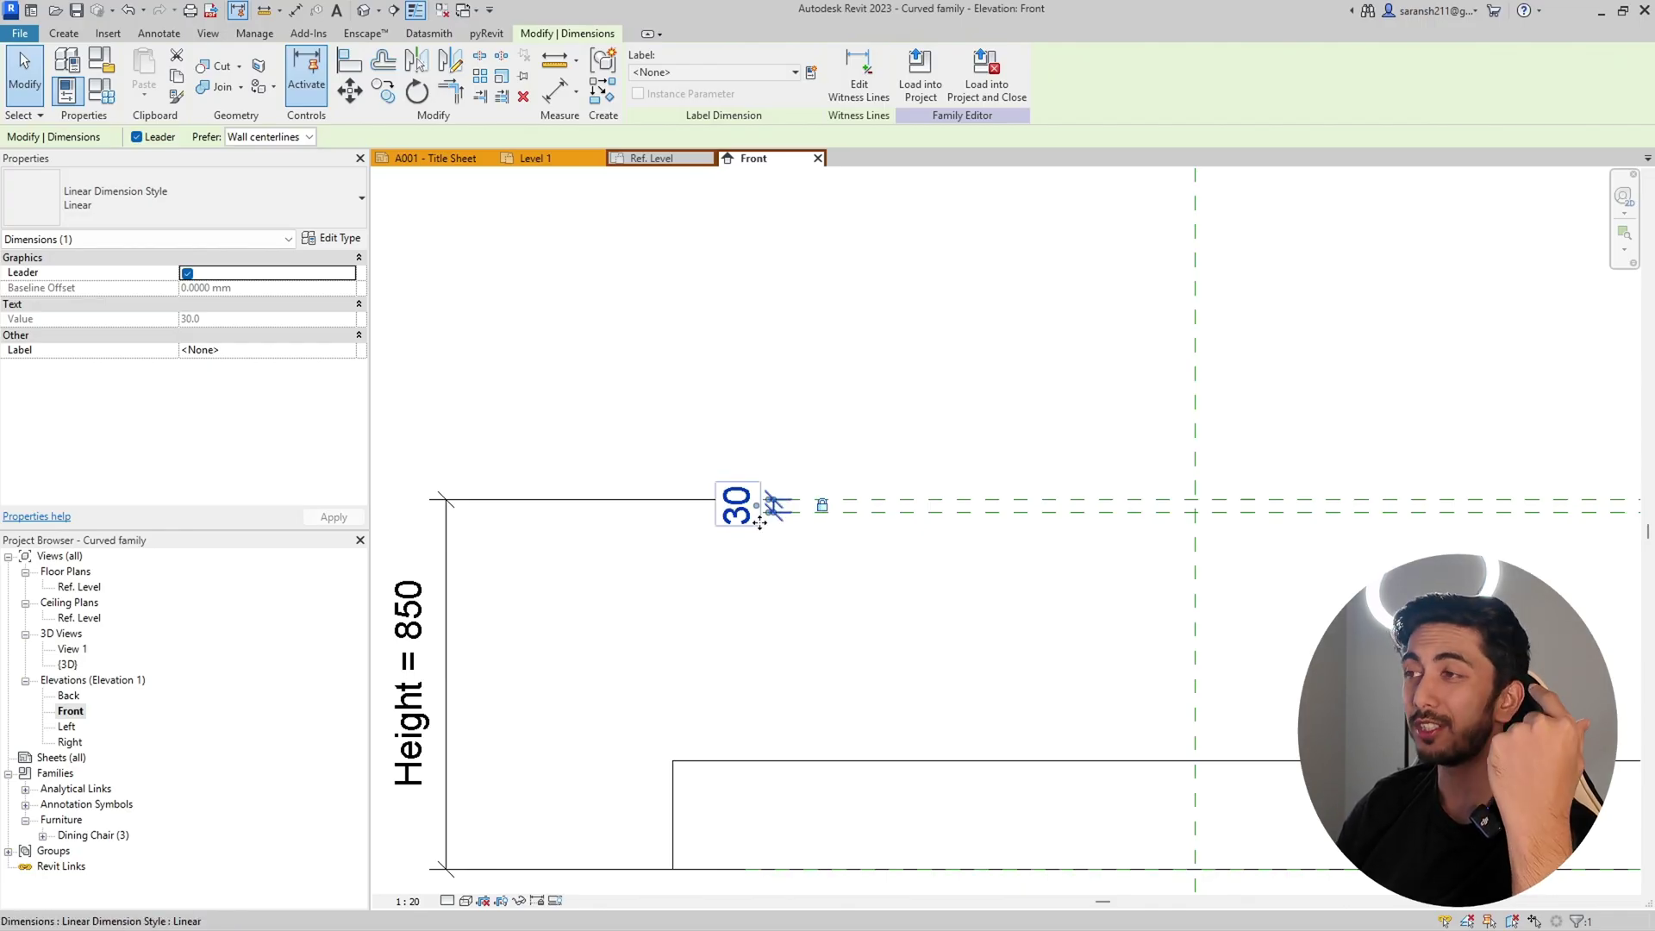
left_click(805, 580)
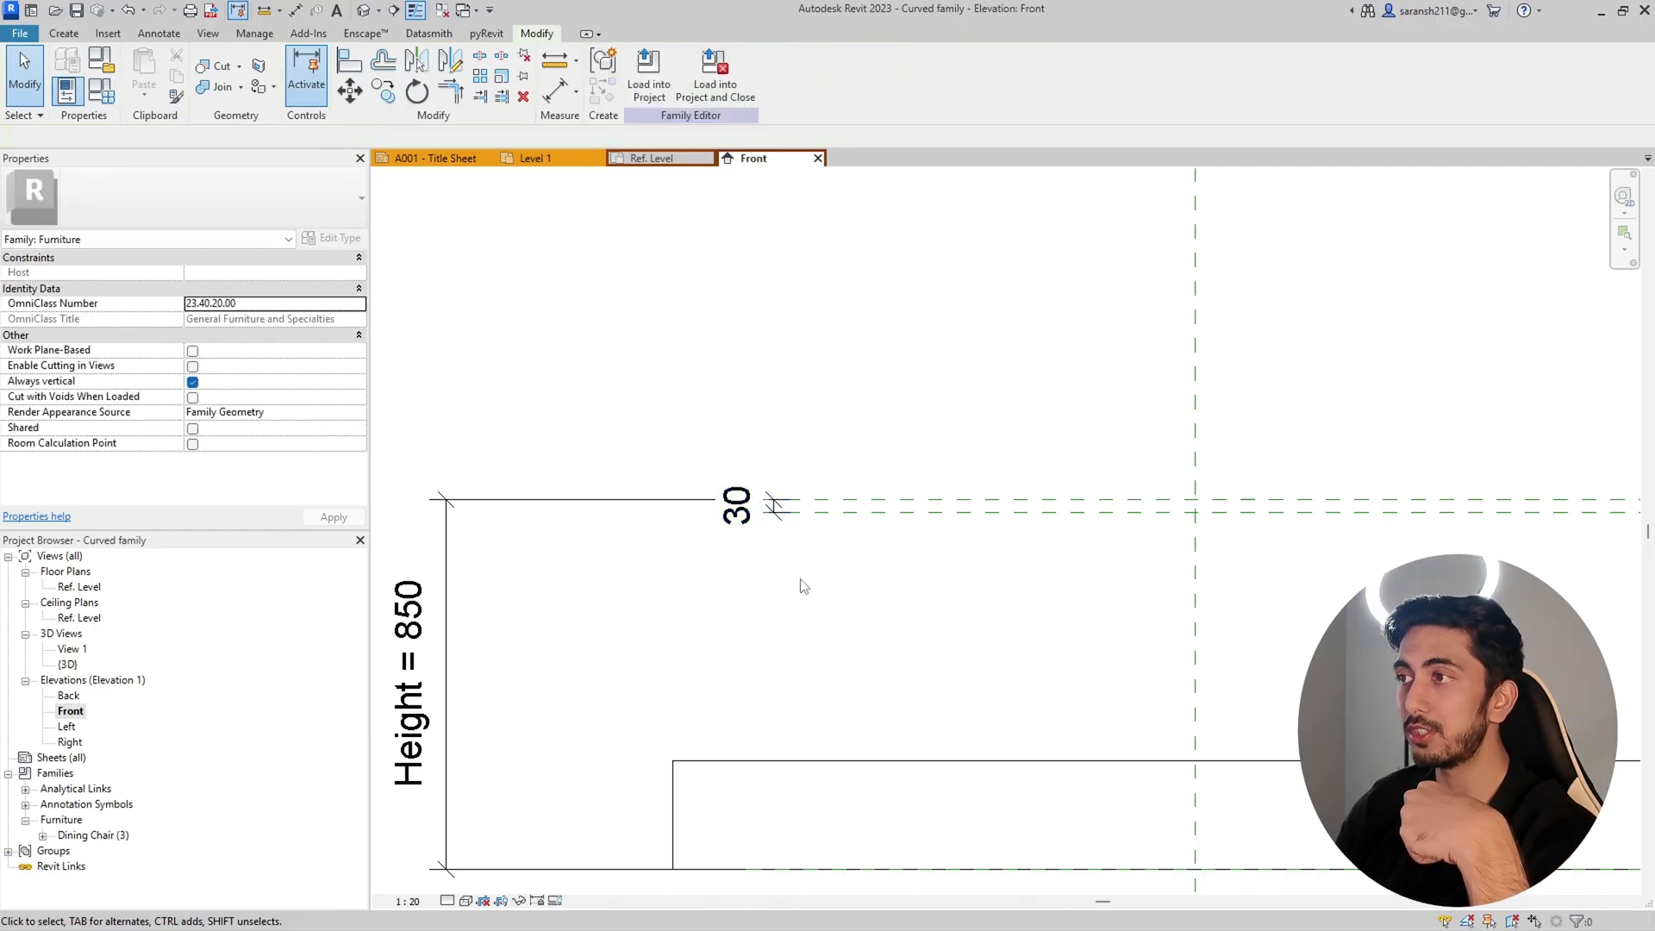
Step: Try lowering the Base of Table Top reference plane independently of the Top plane, and undo the move
left_click(796, 541)
left_click(896, 522)
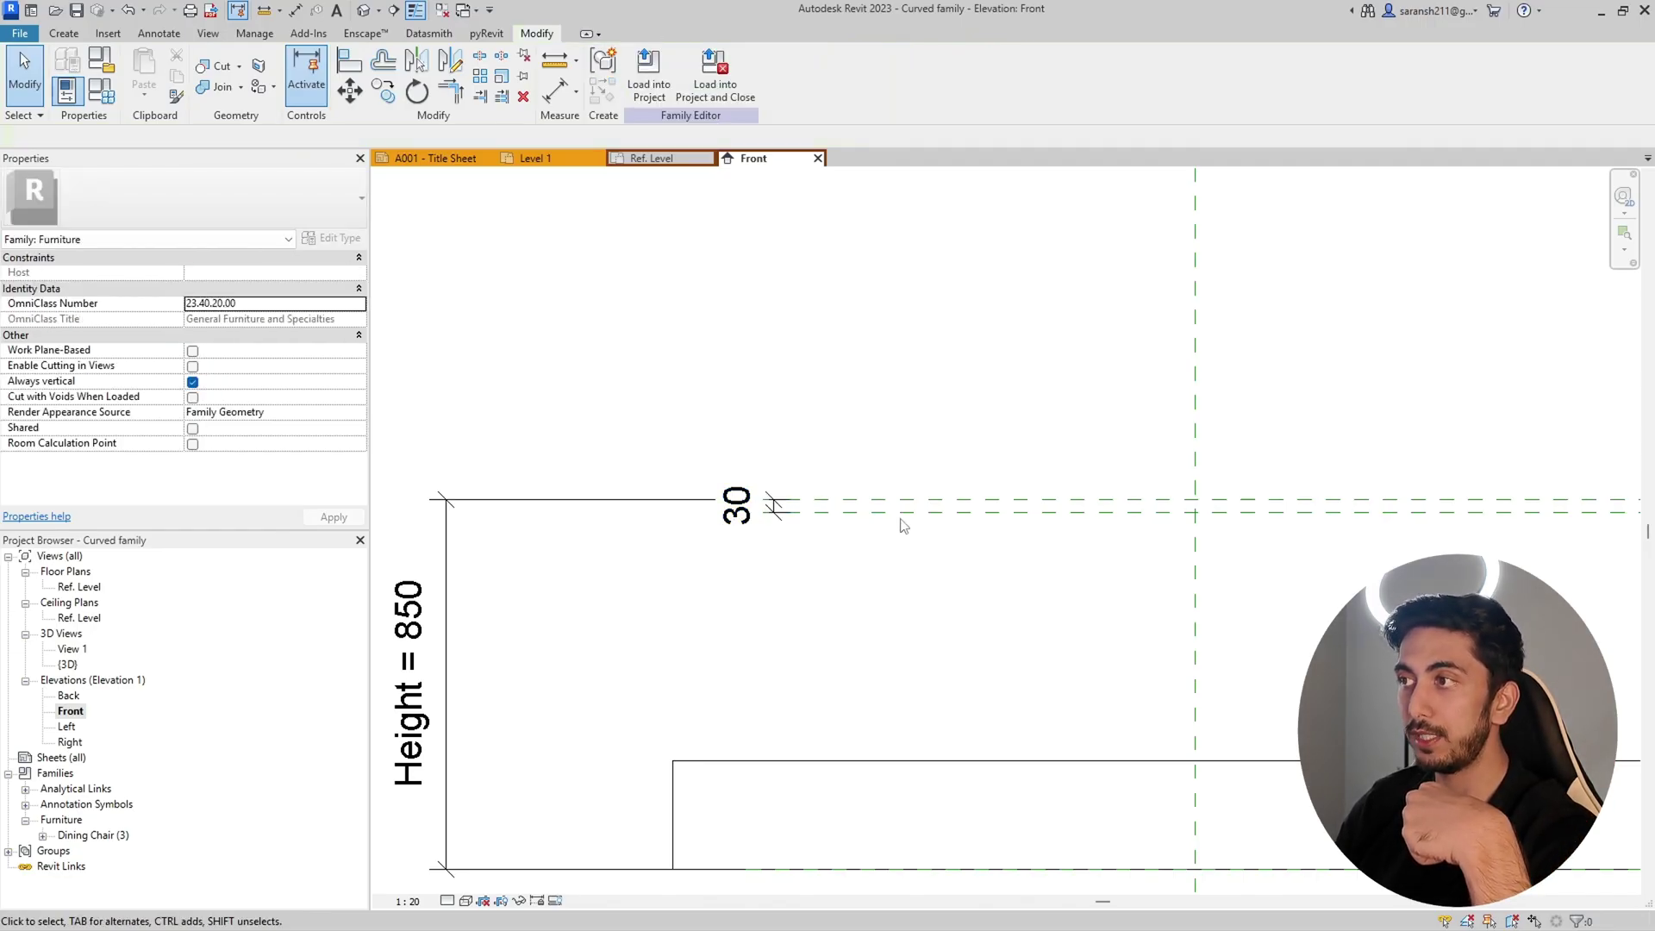
left_click(902, 514)
mouse_move(912, 534)
left_mouse_down()
mouse_move(914, 609)
mouse_move(915, 562)
left_mouse_up()
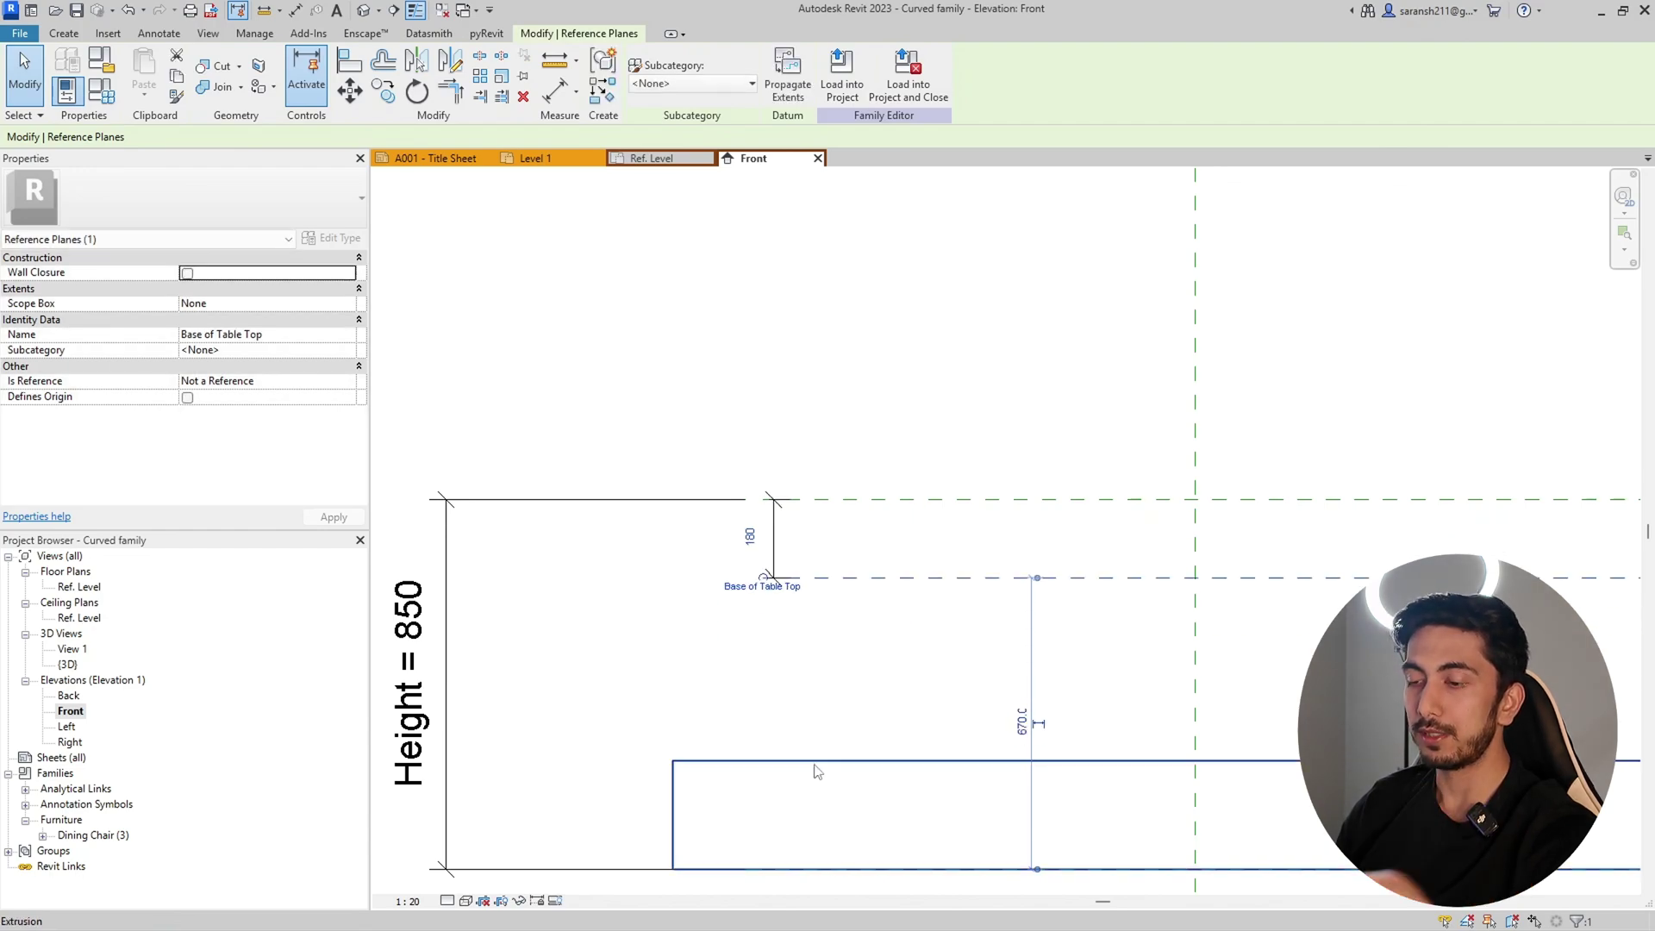
key("ctrl+z")
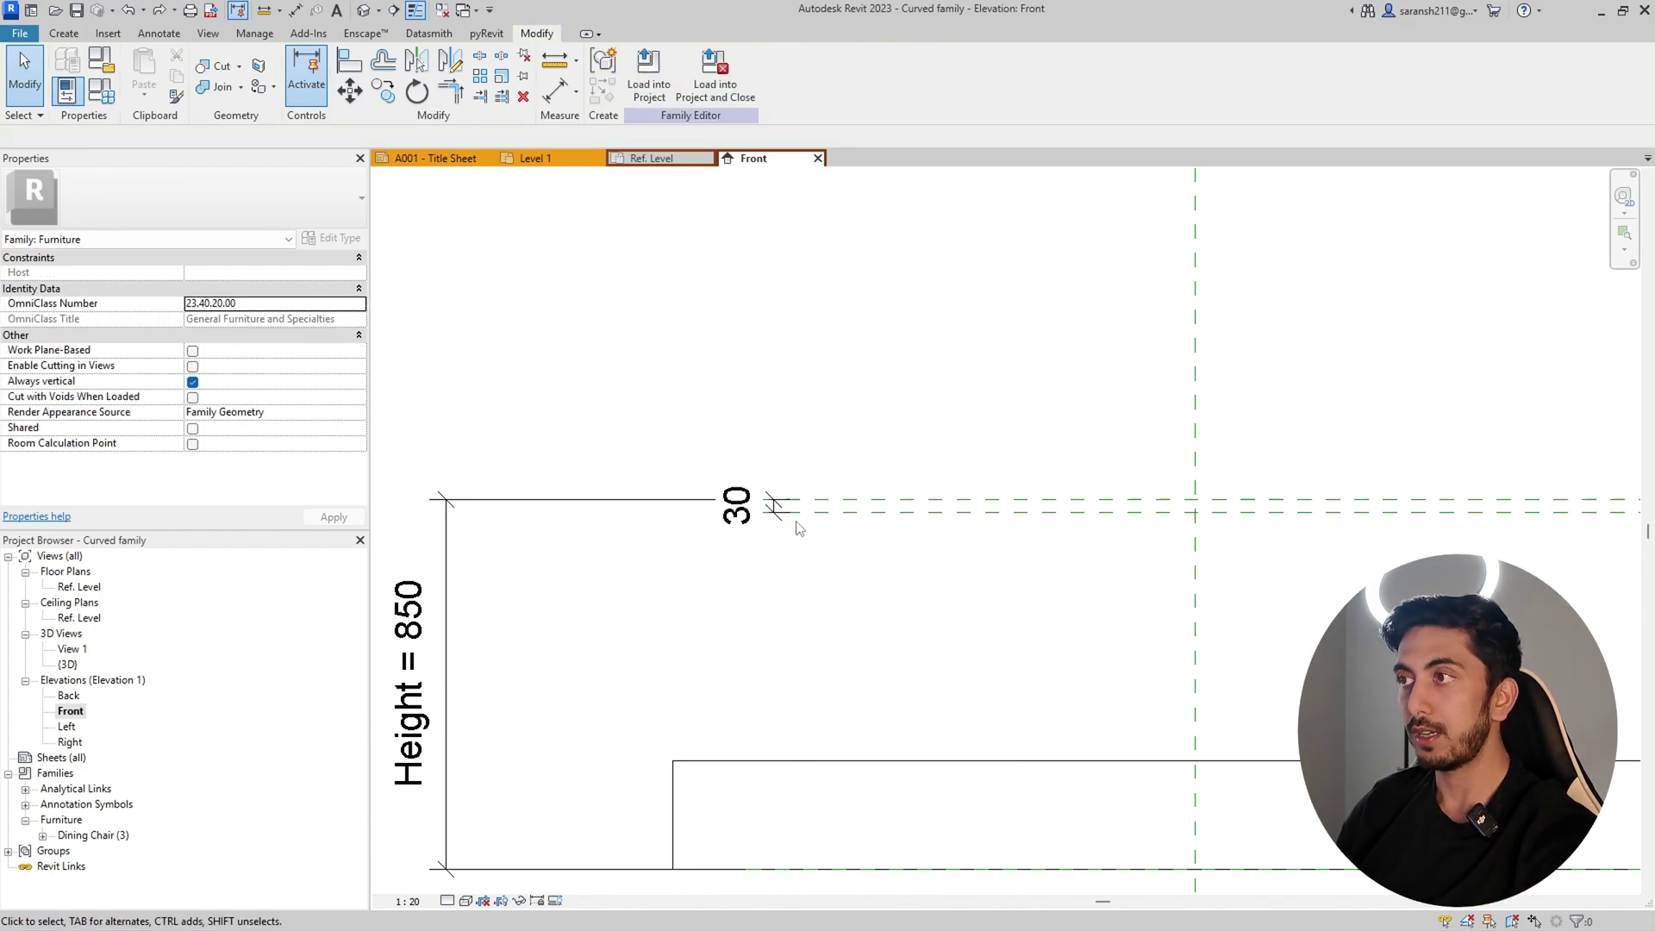
Step: Test lowering the Base of Table Top plane about 80 mm with its 30 mm spacing locked, and undo the move
left_click(798, 526)
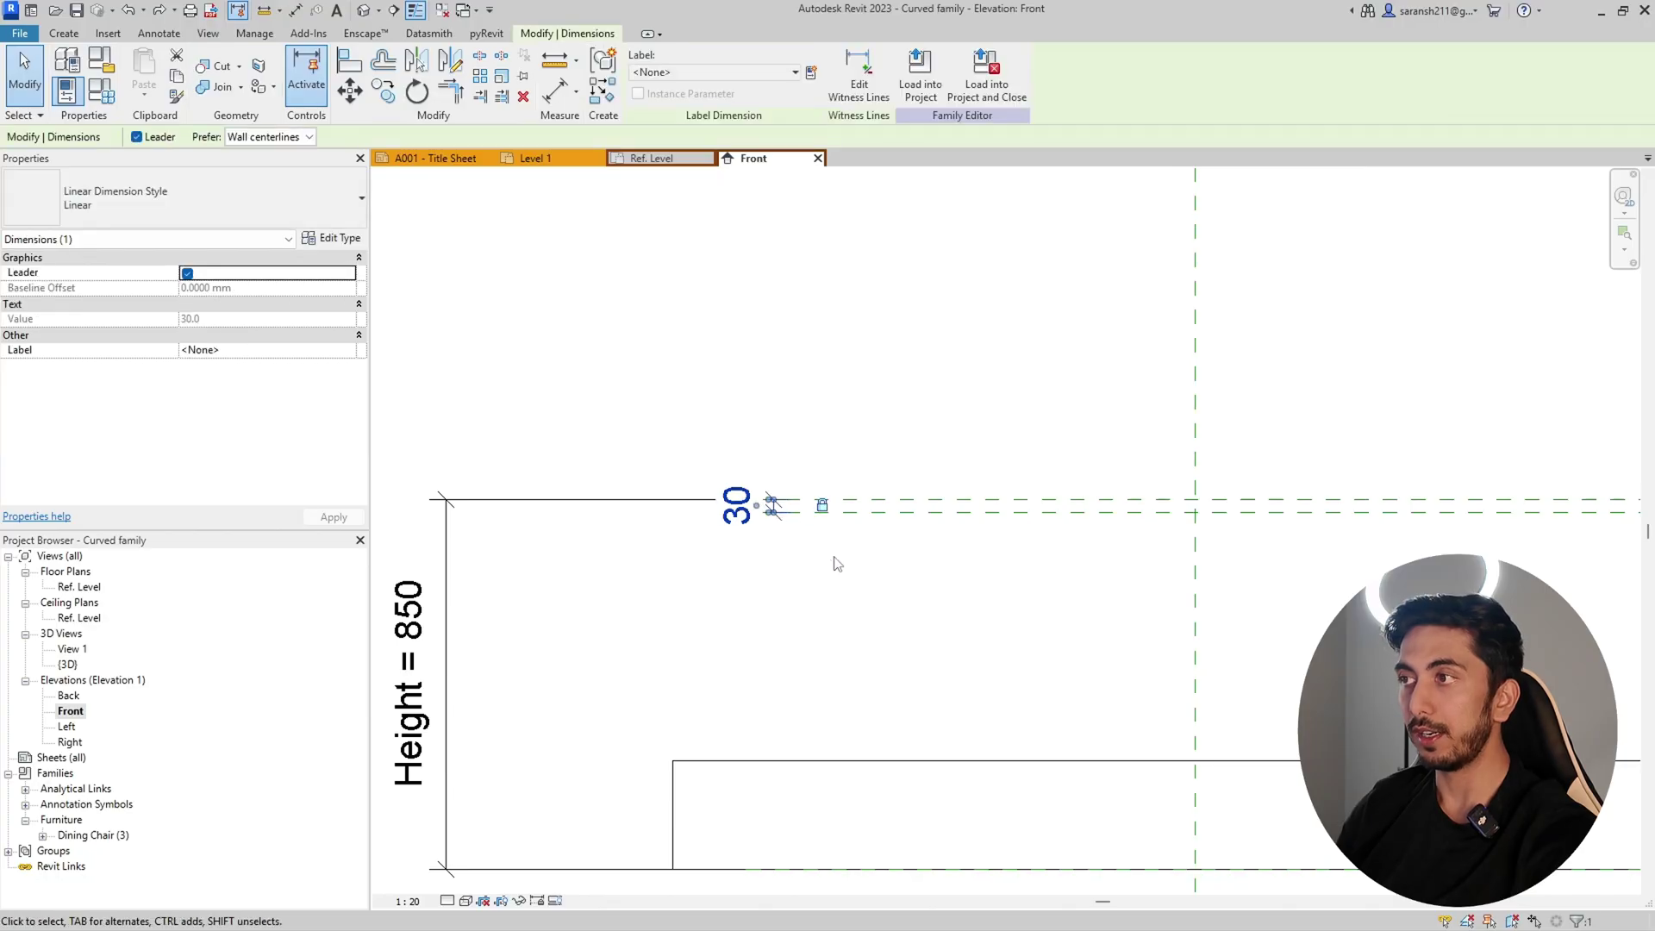
left_click(879, 512)
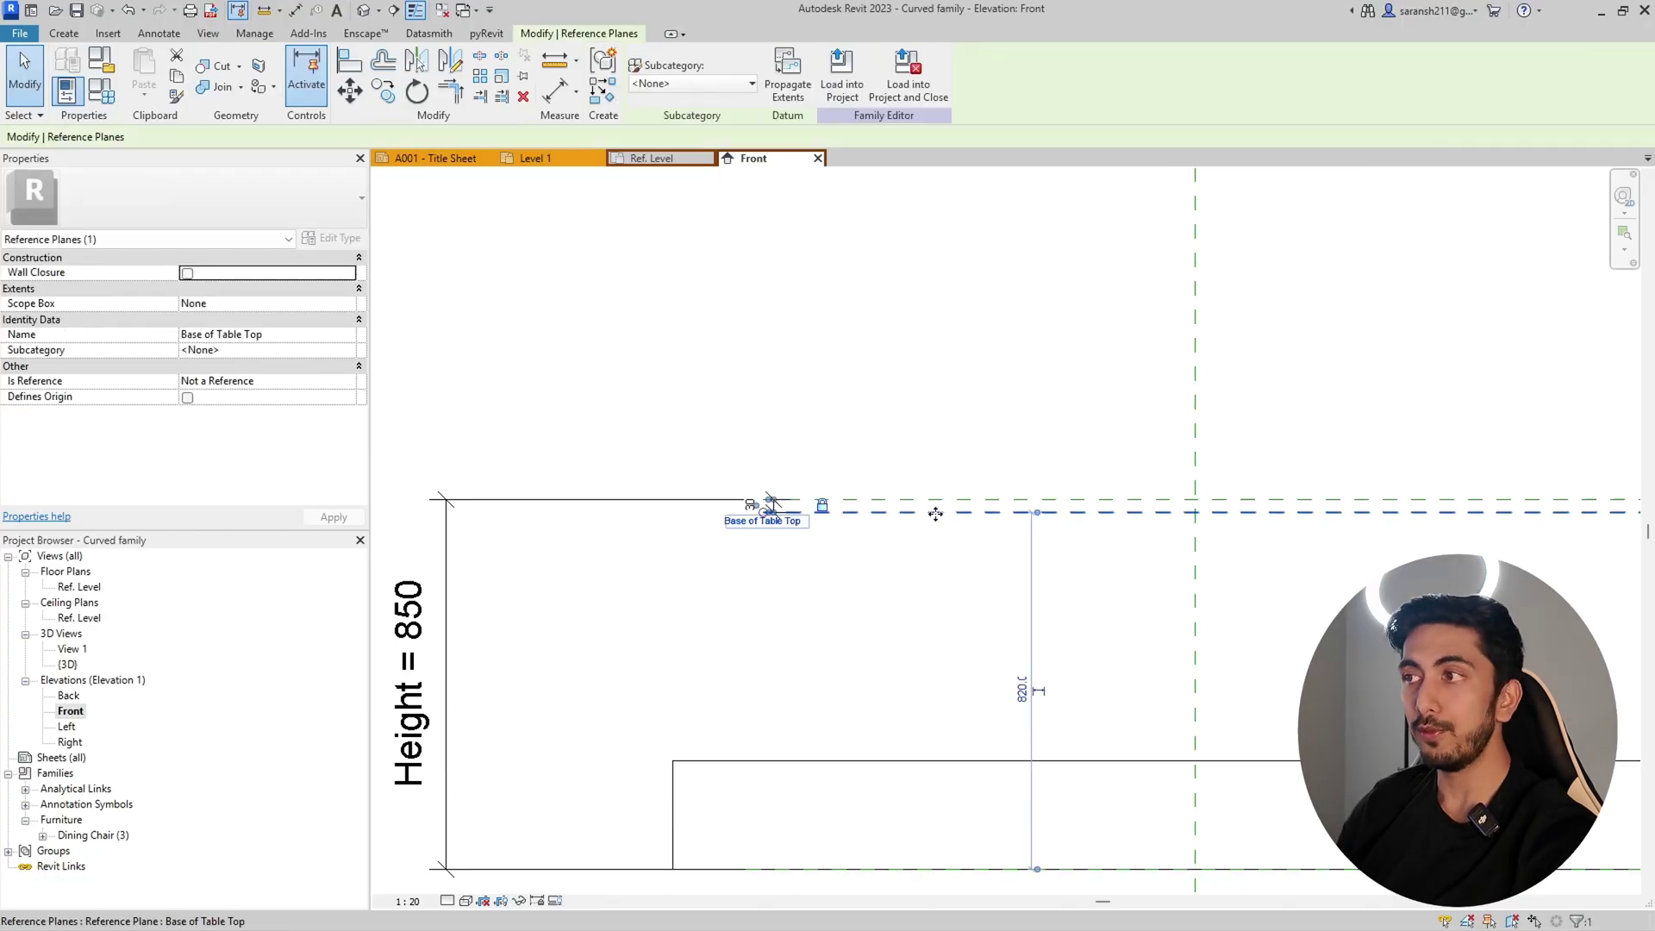
left_click_drag(935, 524, 934, 556)
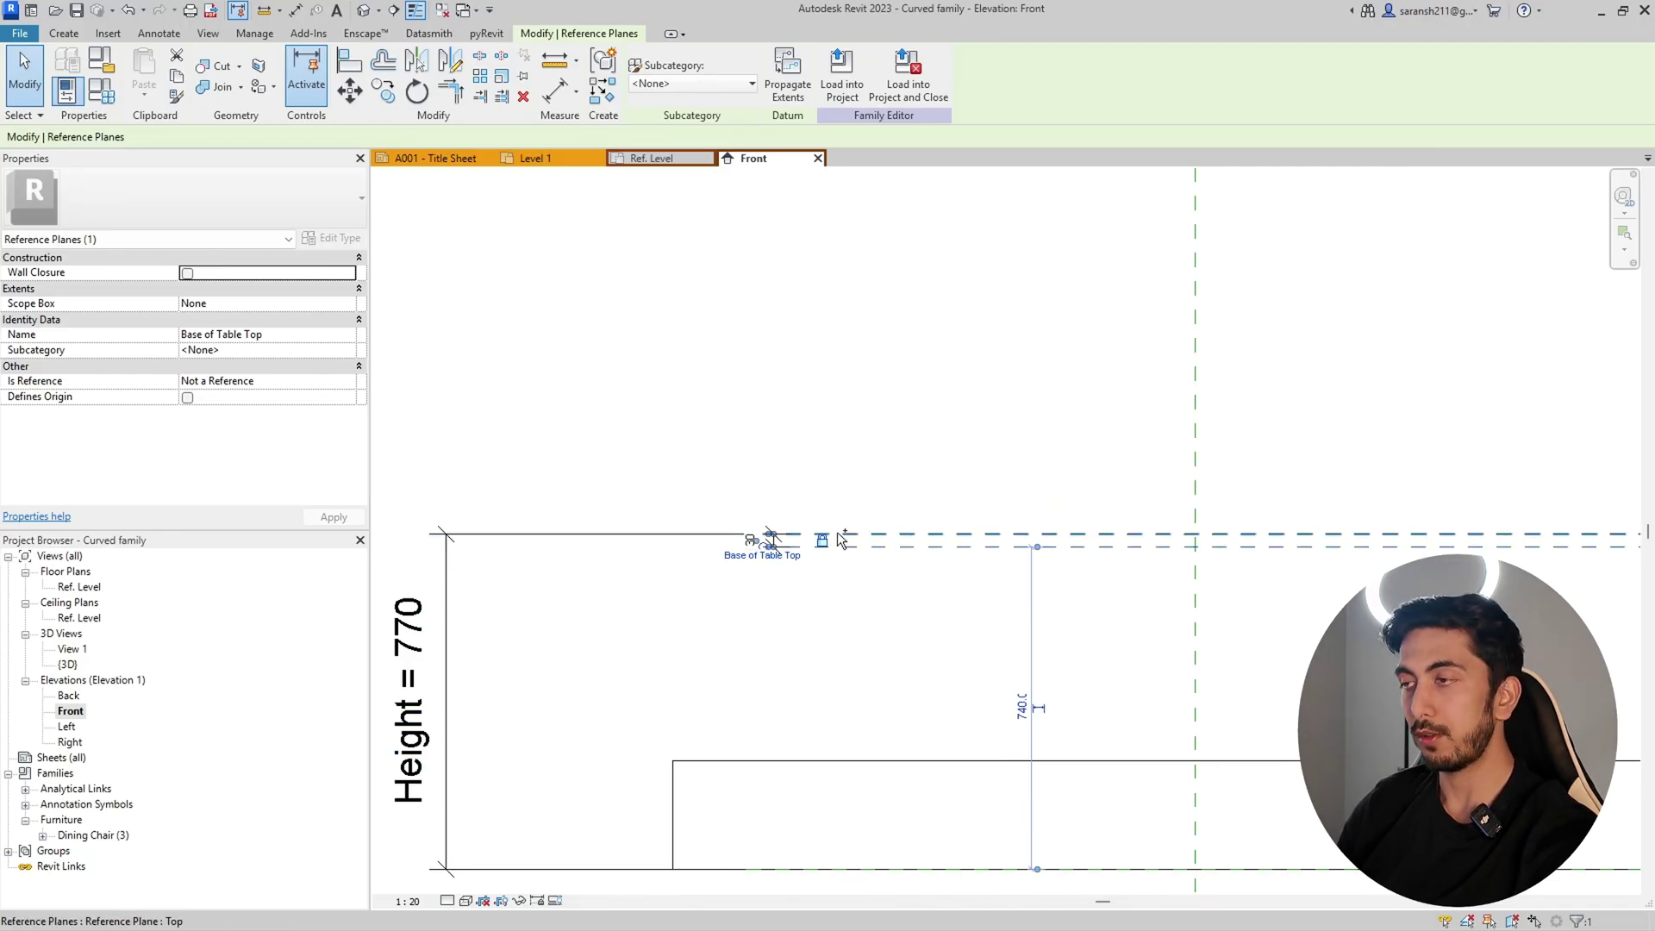
key("ctrl+z")
scroll(922, 378, "down", 2)
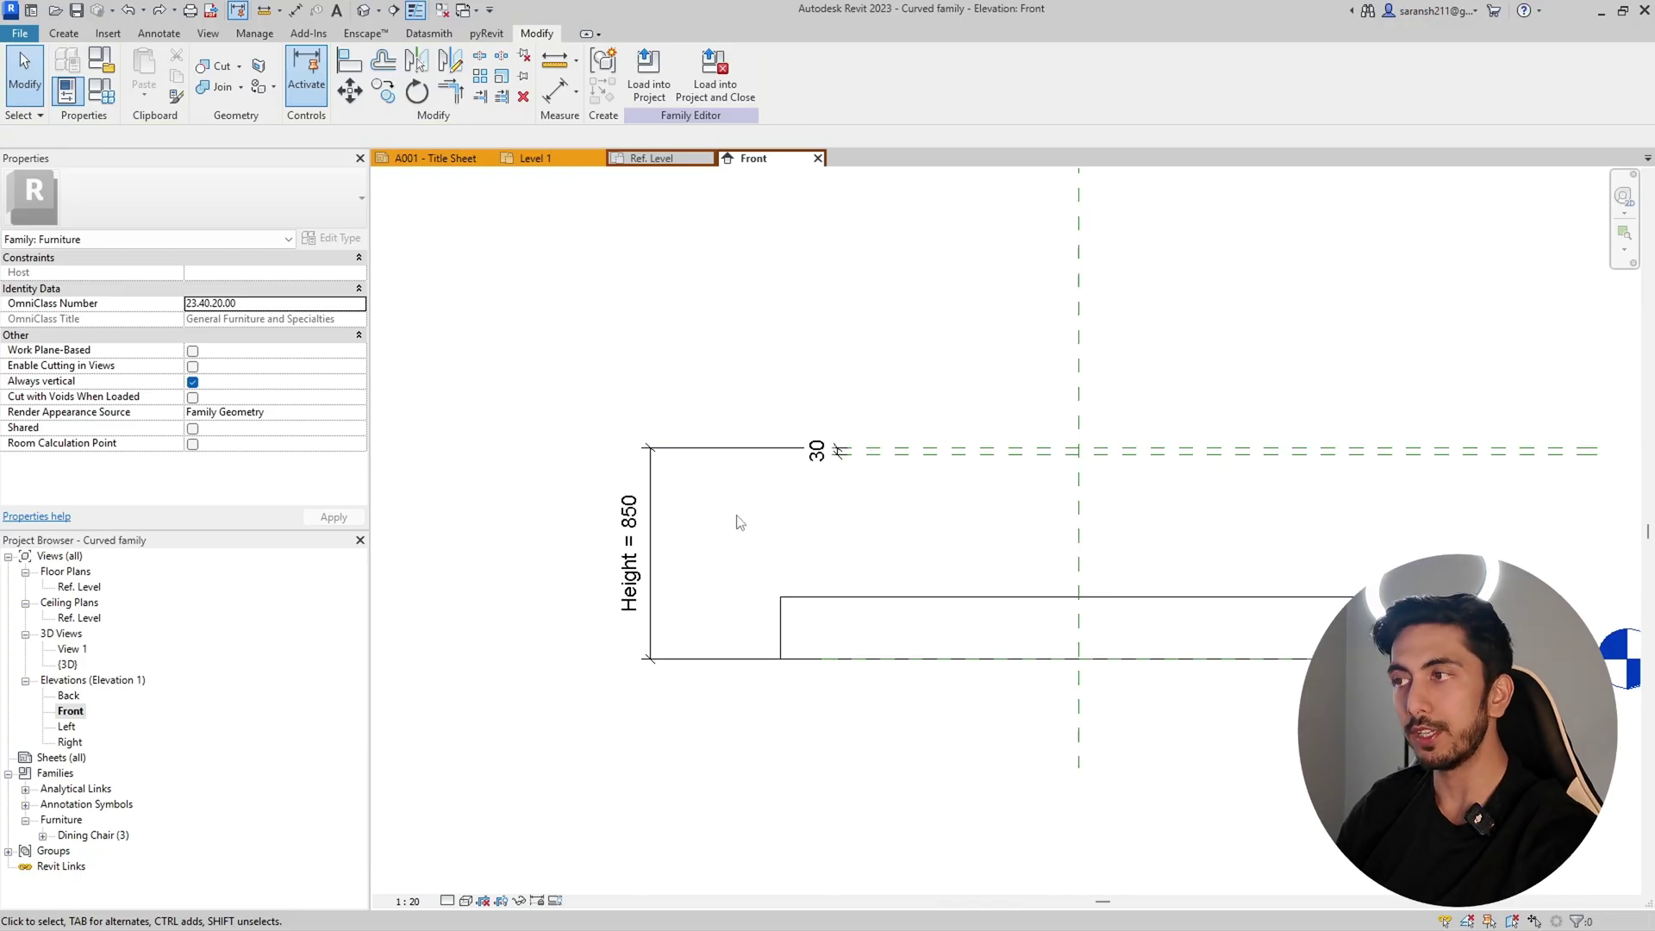
Step: Align the extrusion's upper face to the Top reference plane with the alignment locked
left_click(856, 606)
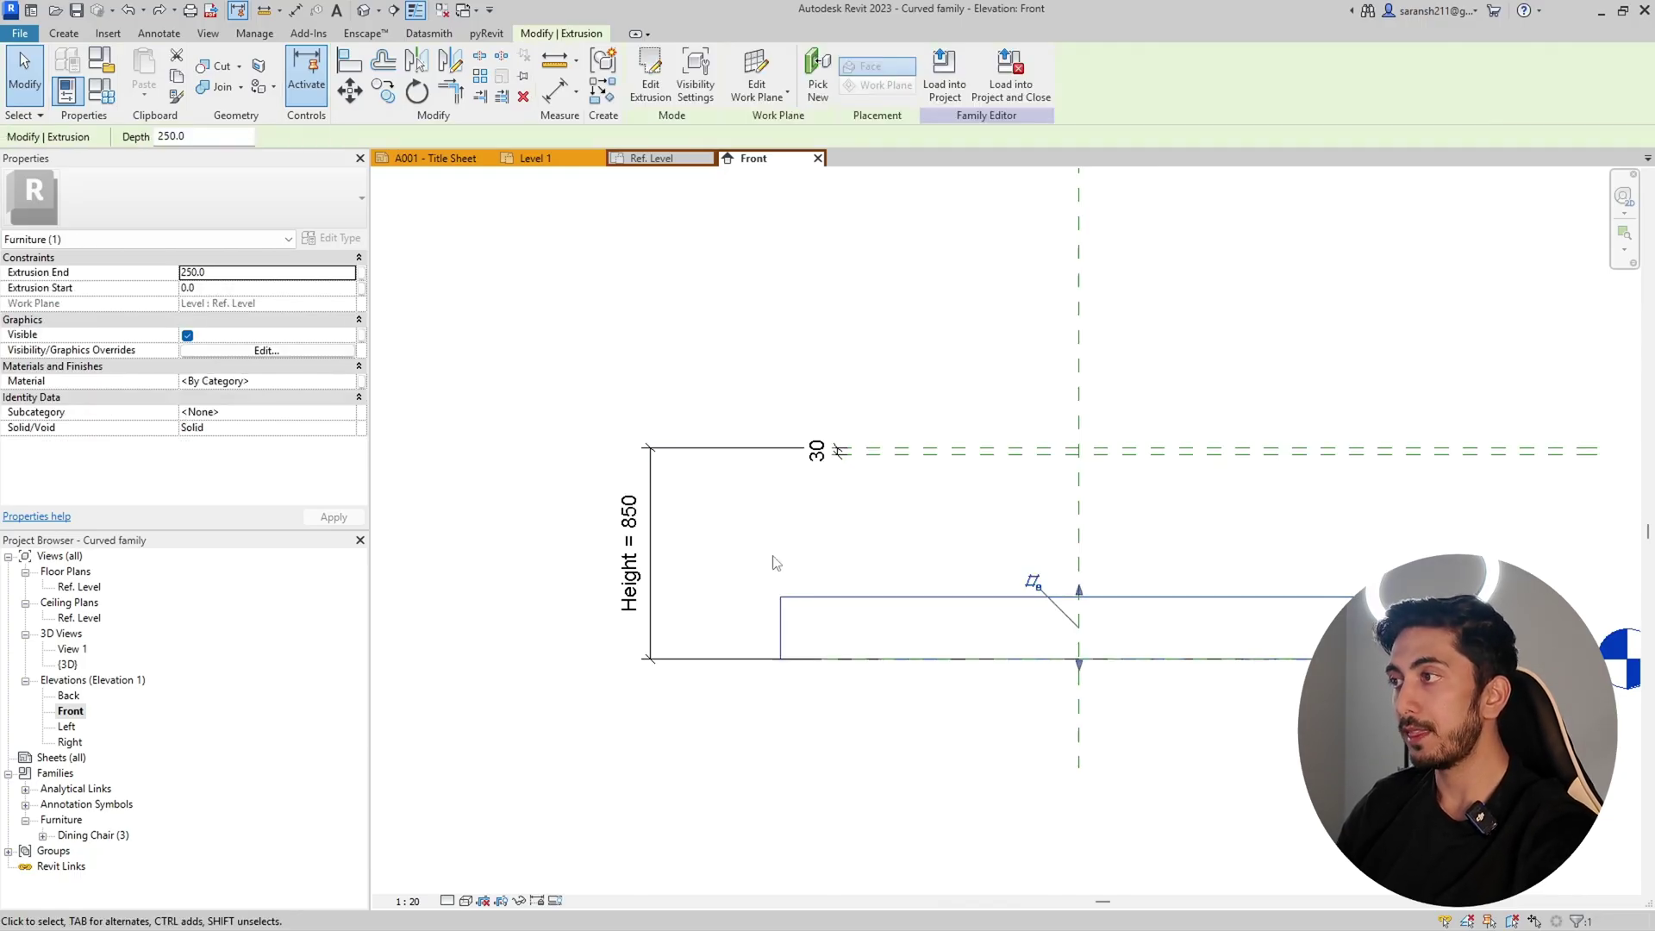
left_click(351, 60)
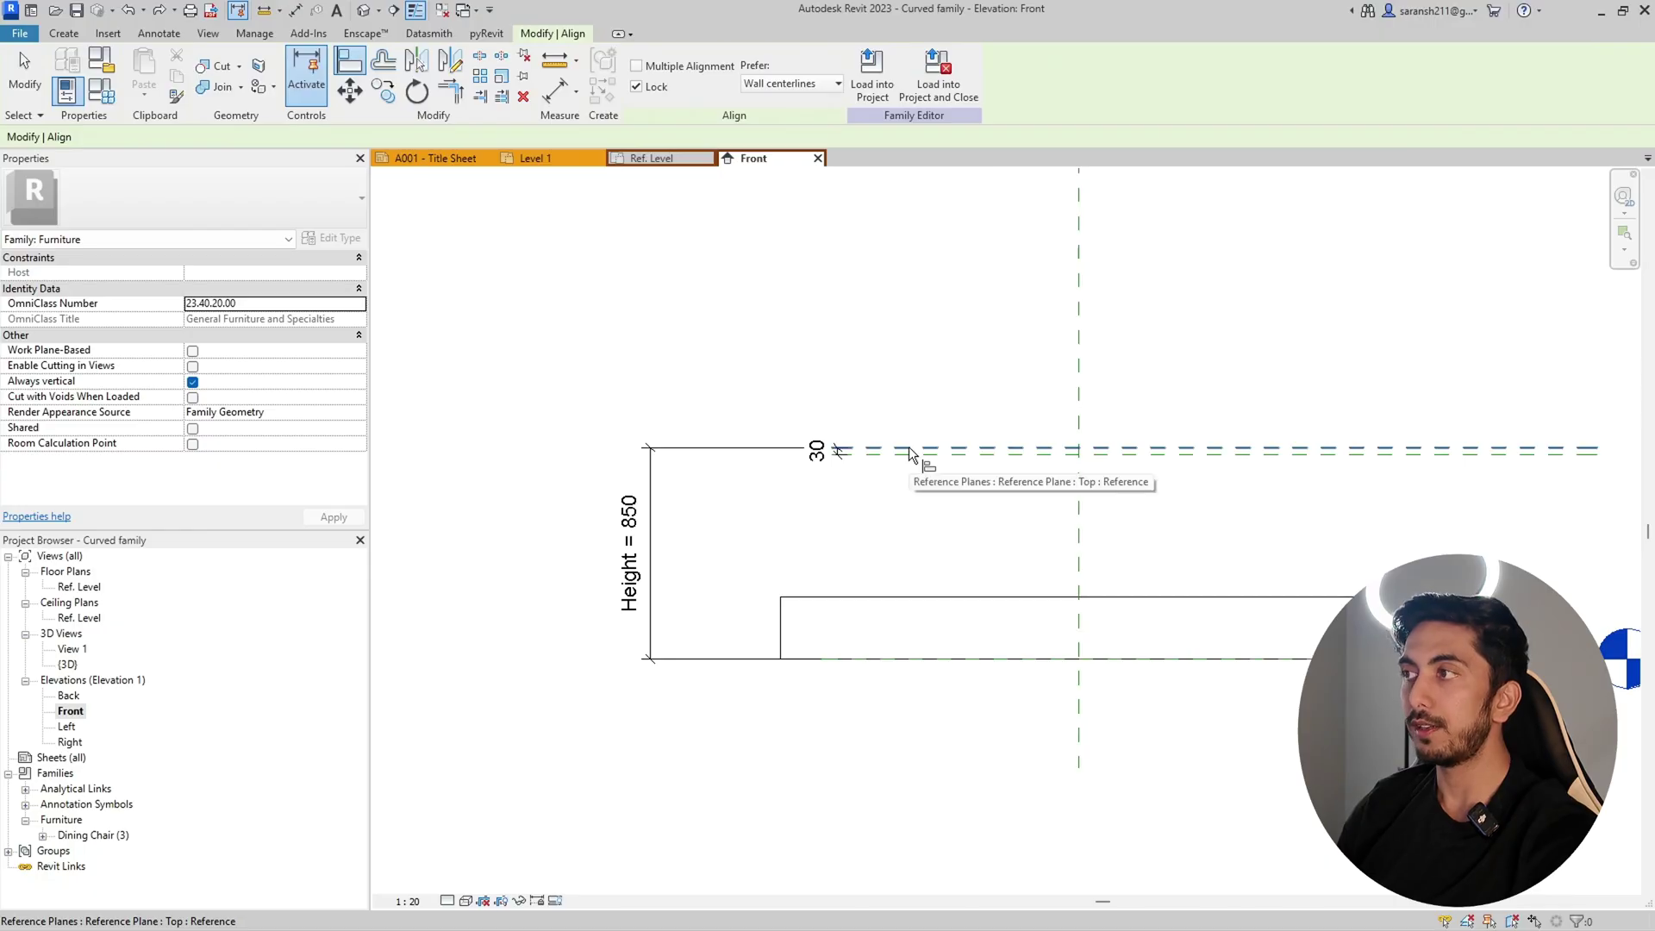
left_click(909, 452)
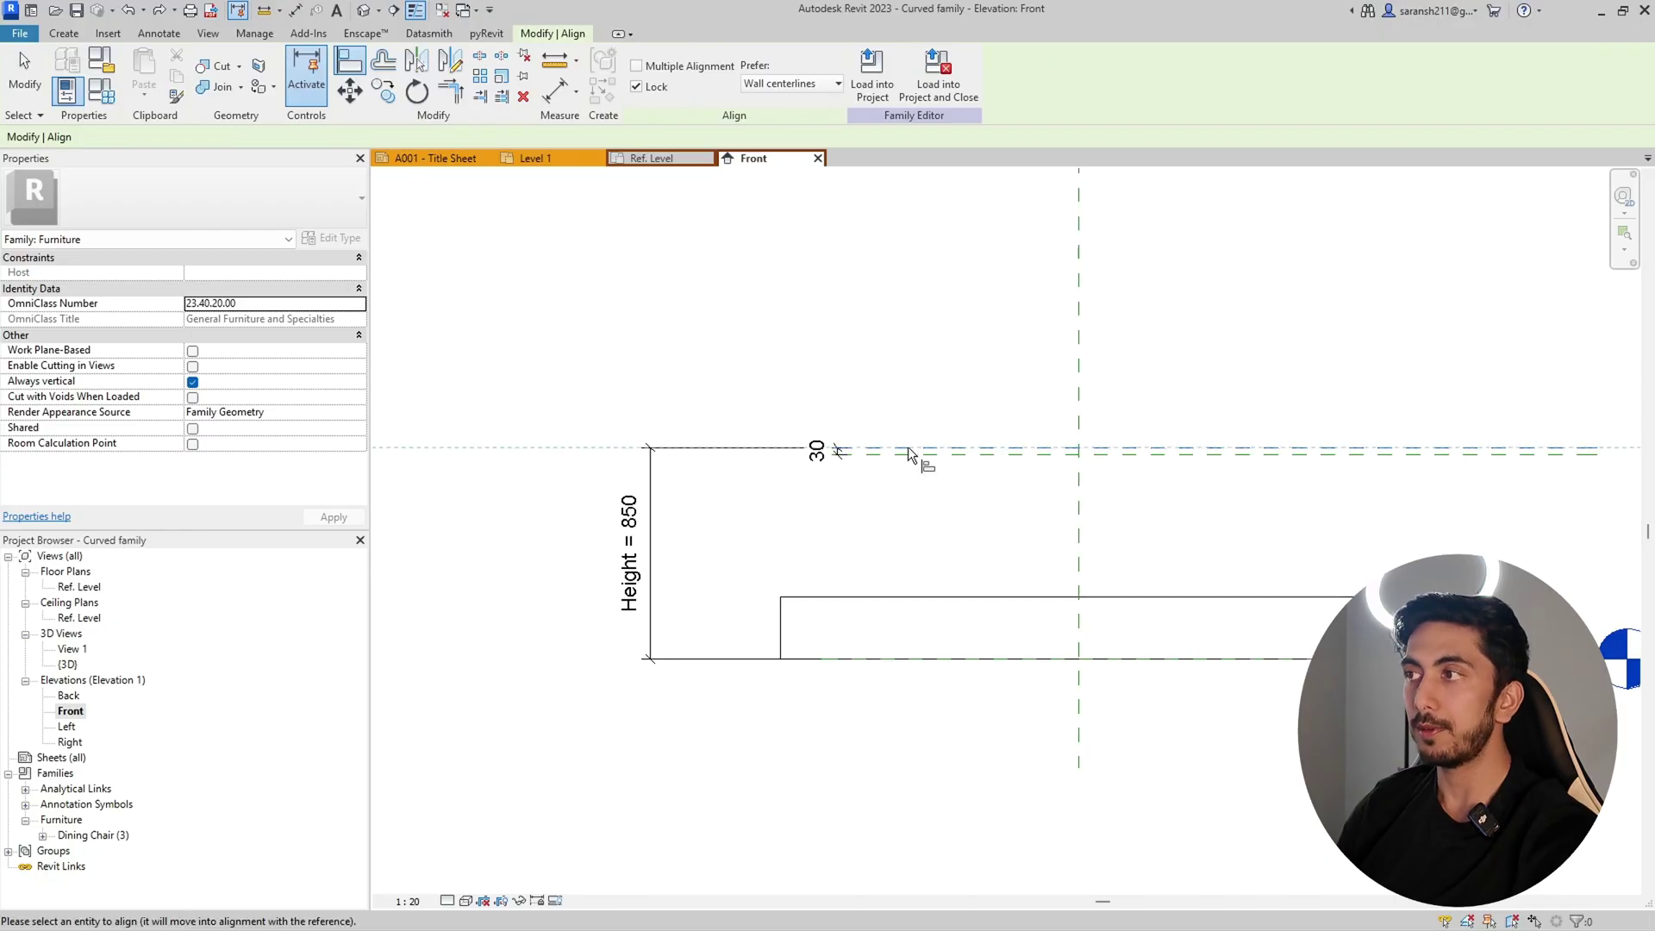
left_click(880, 597)
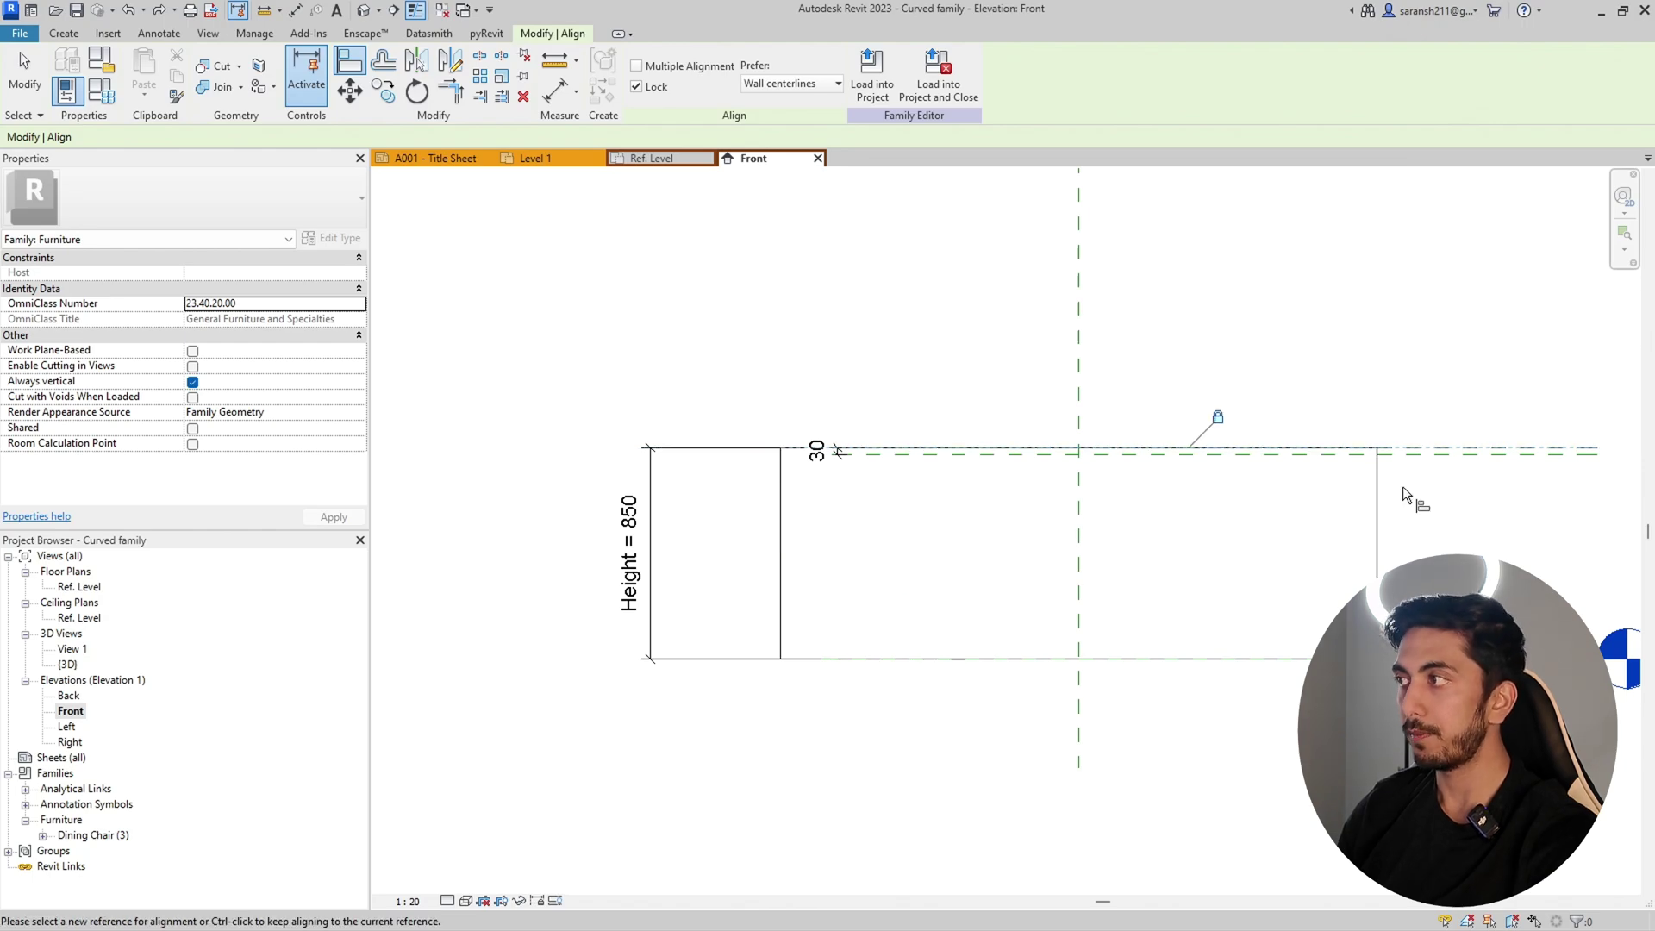
left_click(1430, 457)
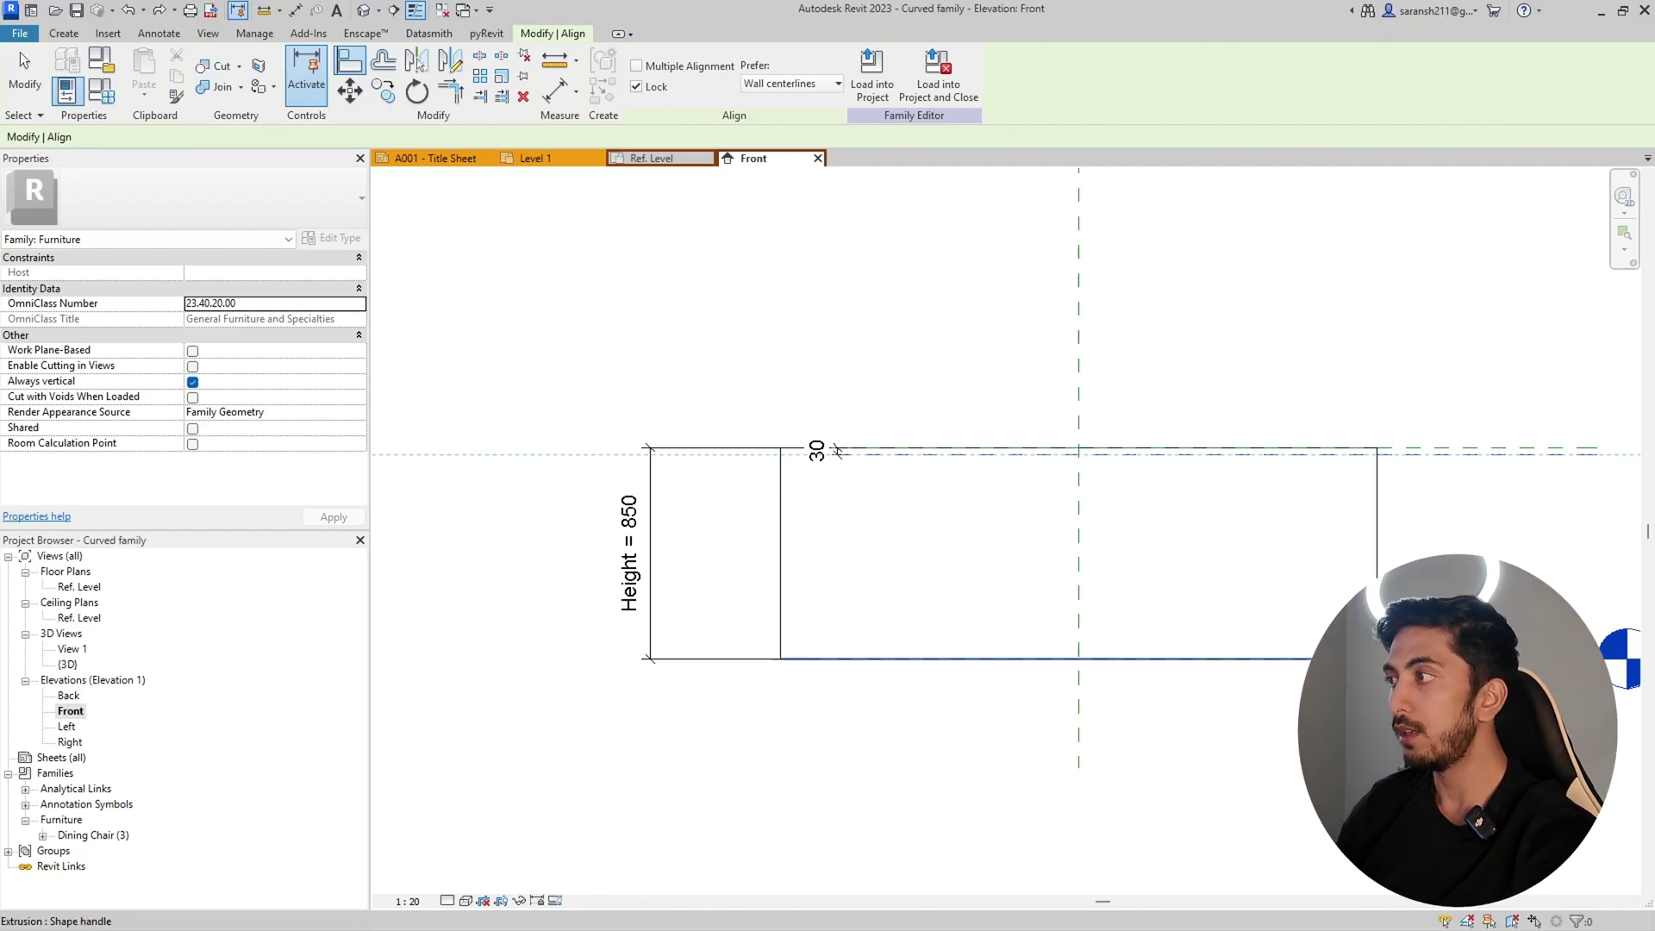
key("Escape")
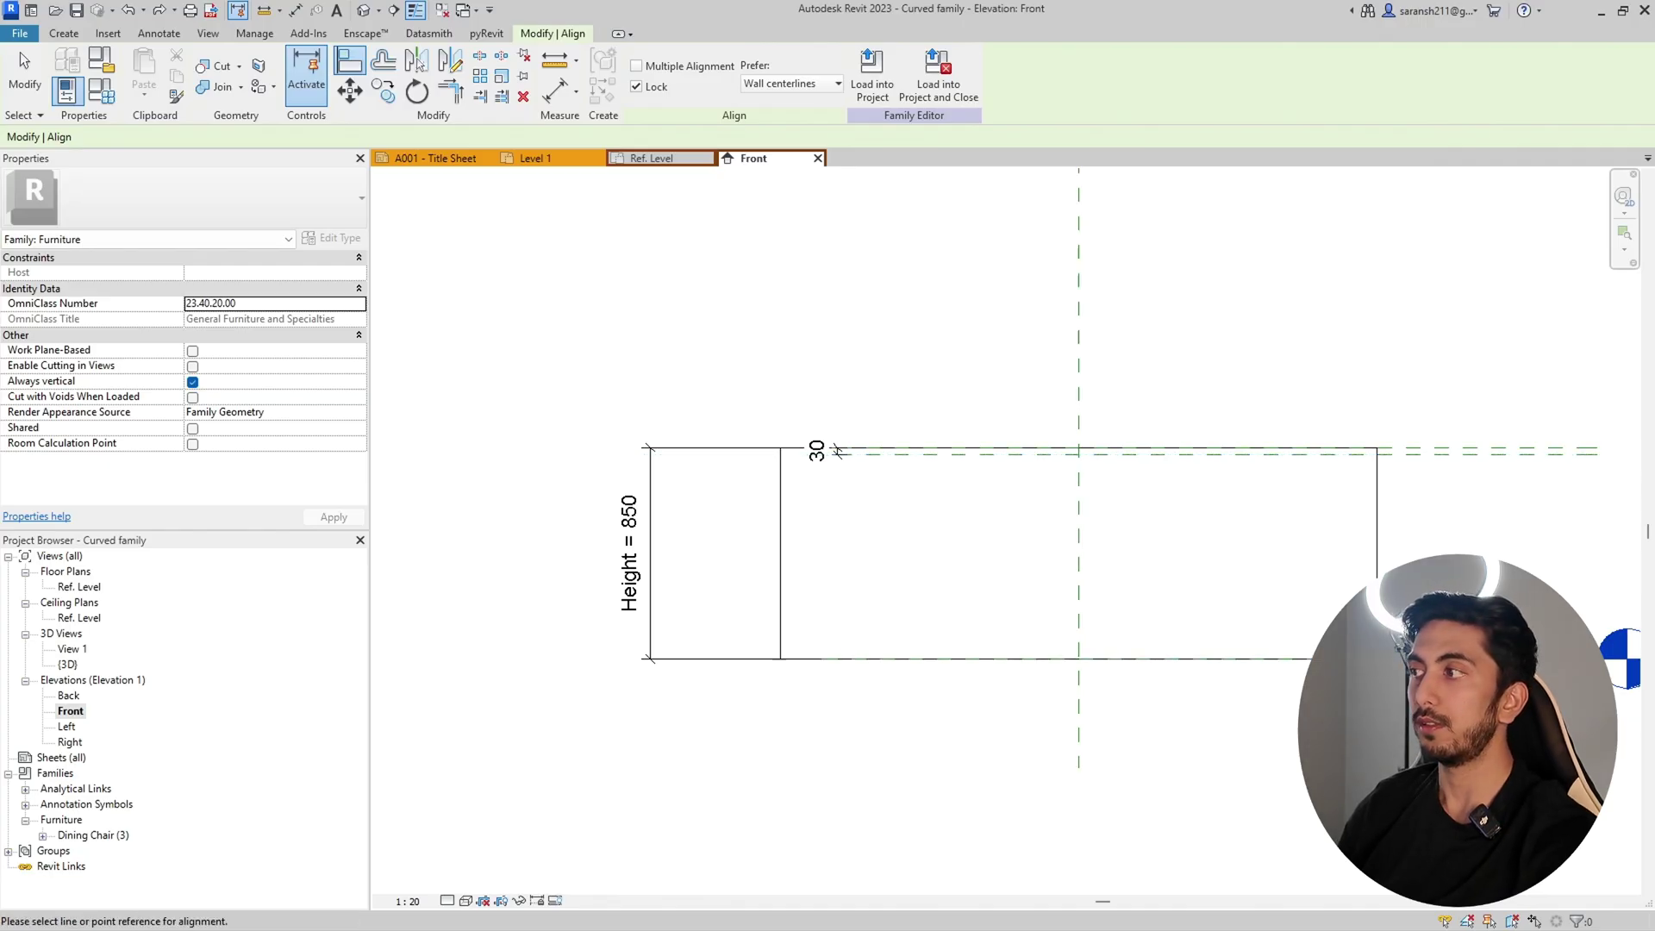
key("Escape")
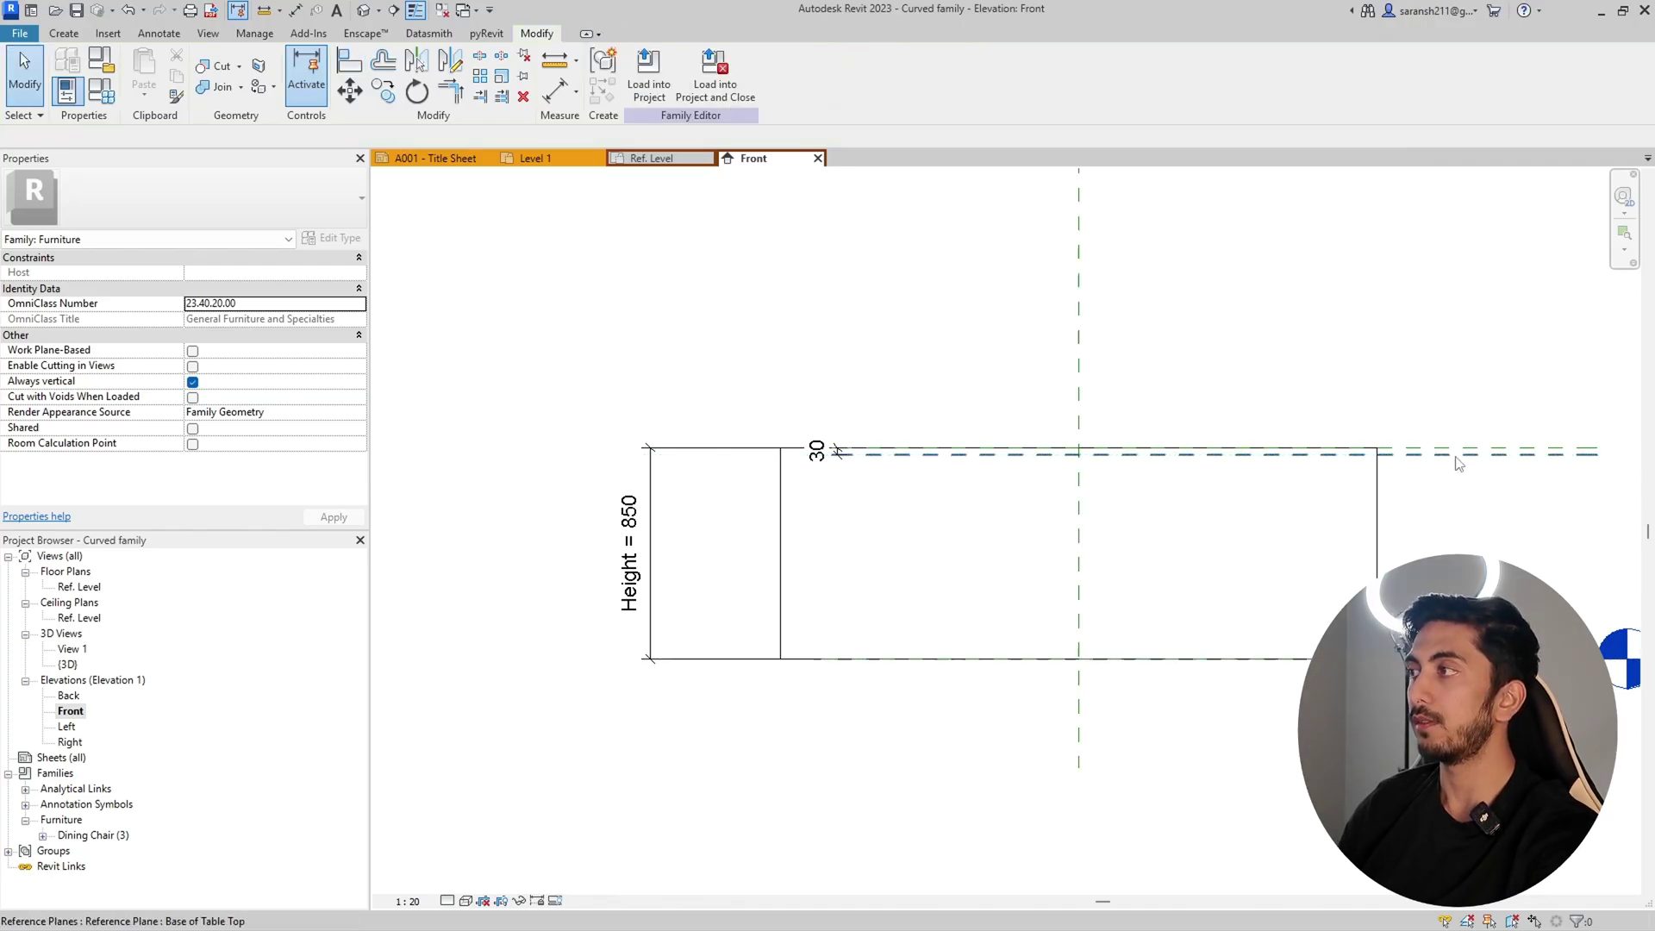
Step: Align the extrusion's lower face to the Base of Table Top reference plane with the alignment locked, and select the extrusion
key("a")
key("l")
left_click(1411, 454)
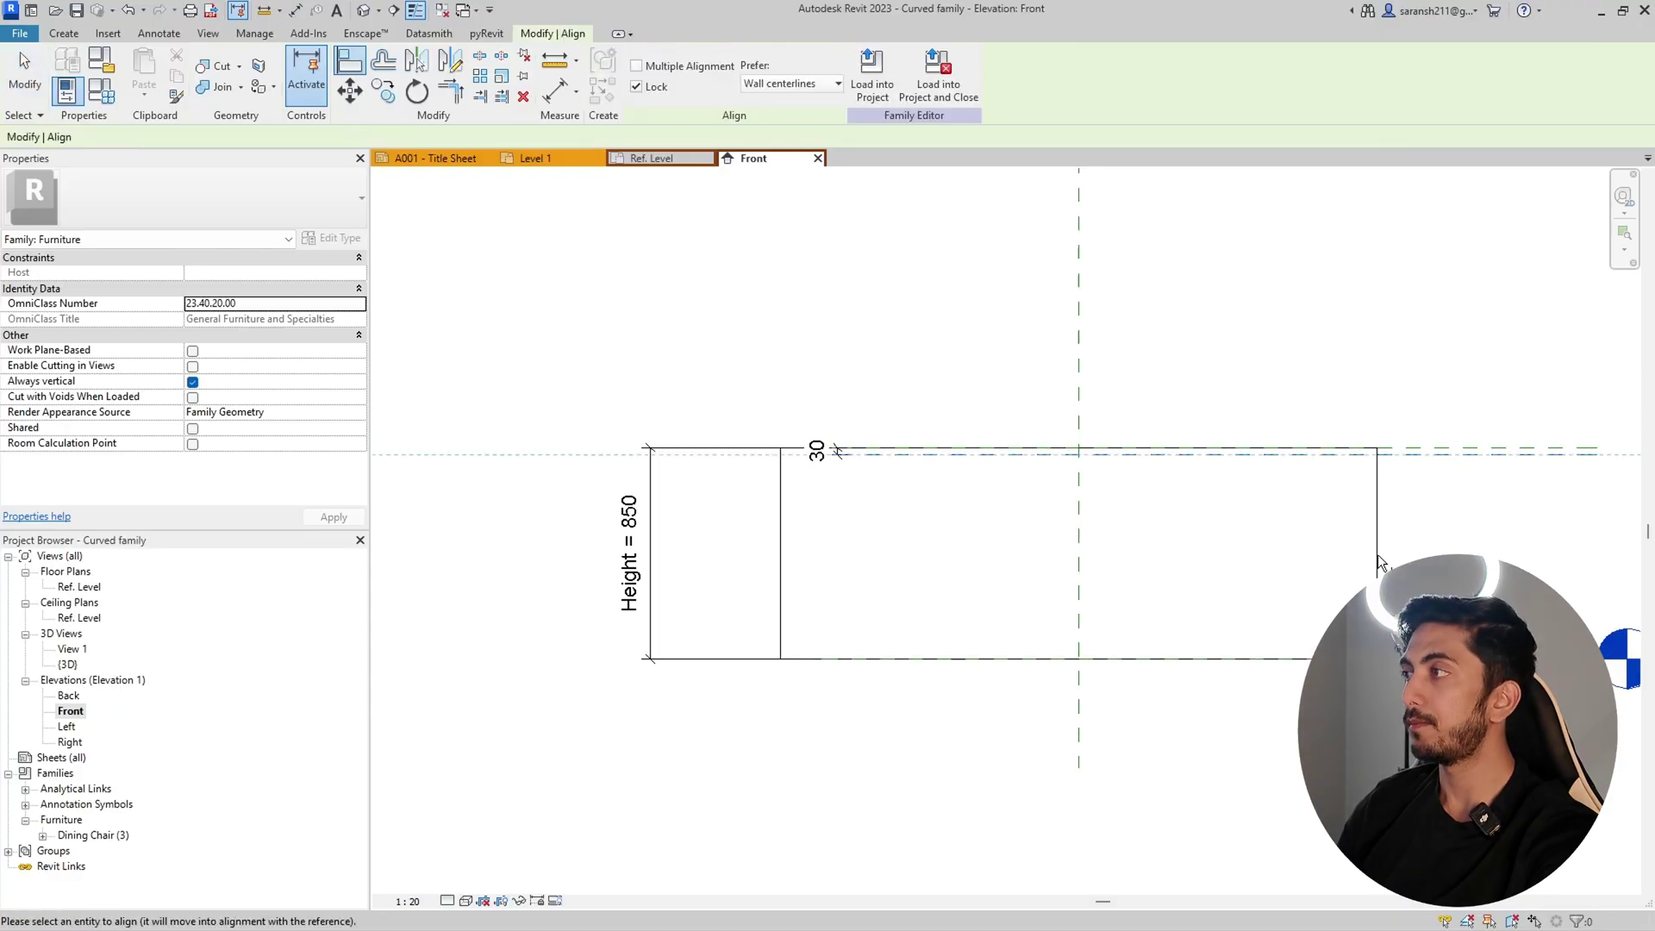
left_click(1190, 449)
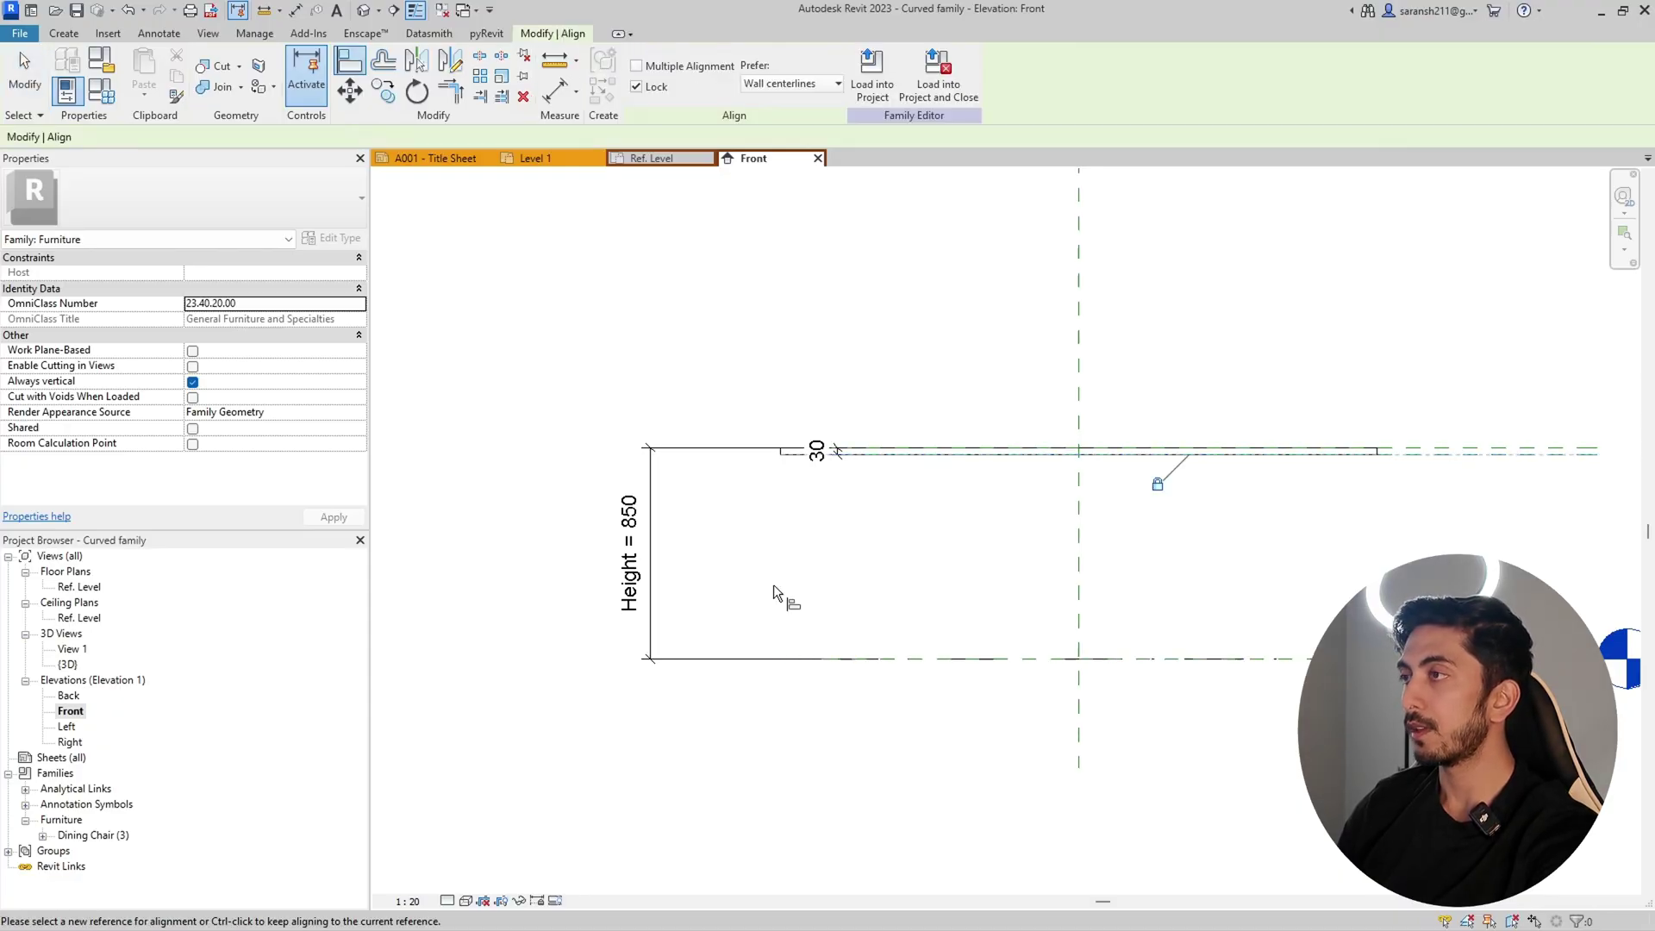
key("Escape")
left_click(930, 450)
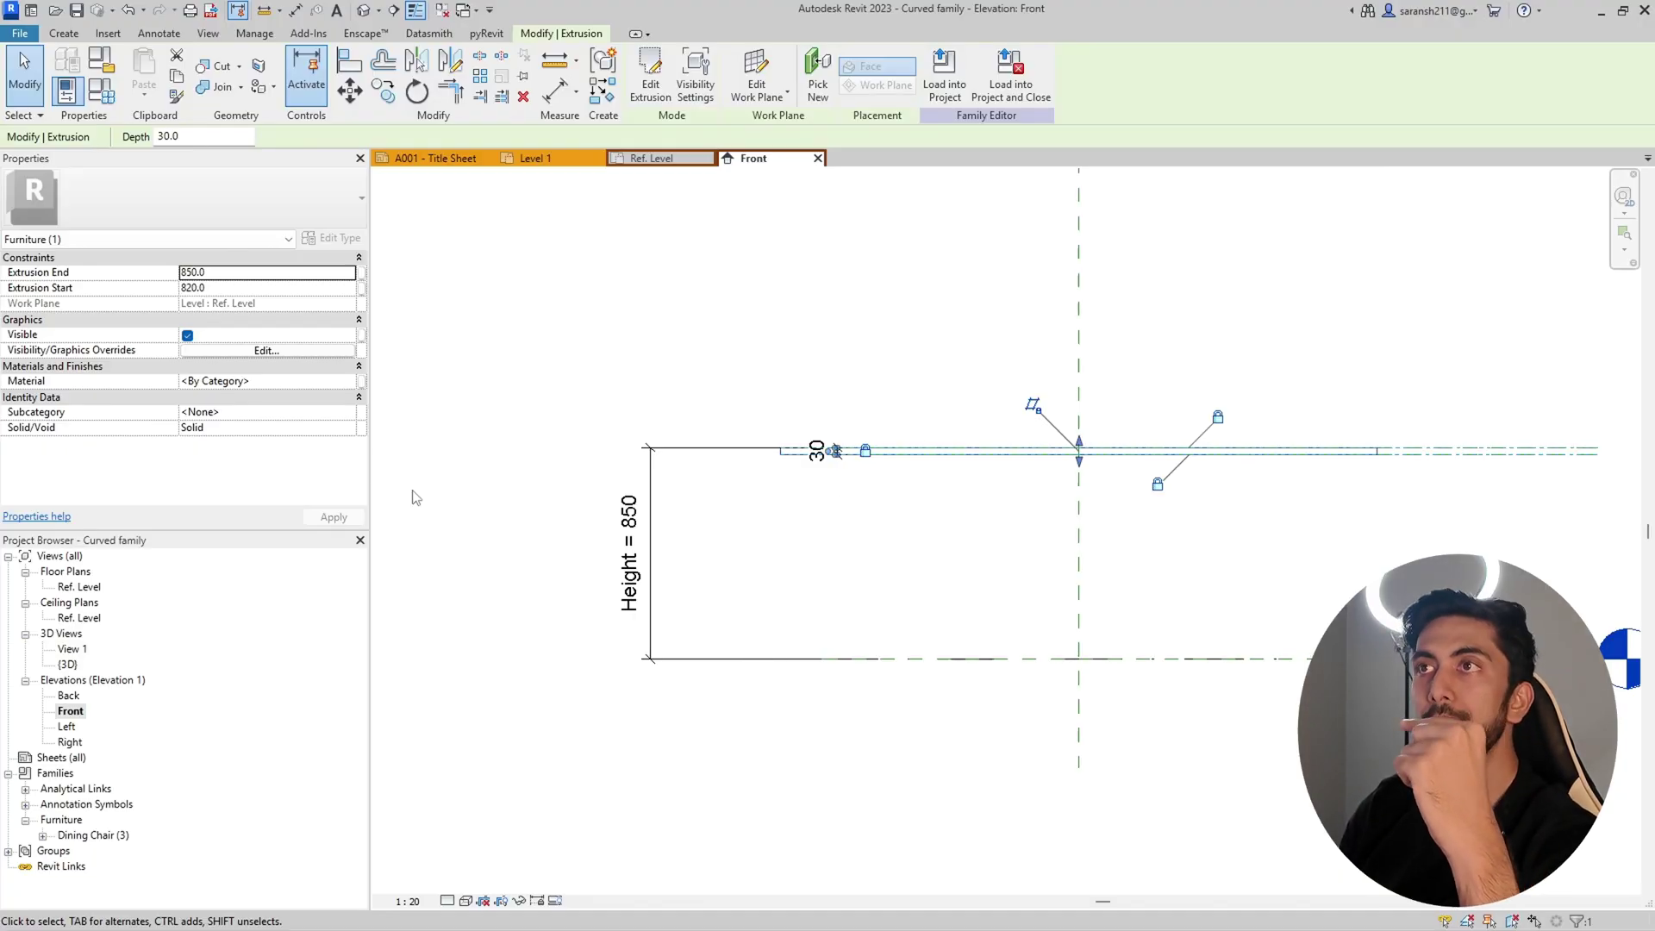
Step: Set the Height parameter to 950 in the family types and apply it to test the table top's movement
left_click(101, 89)
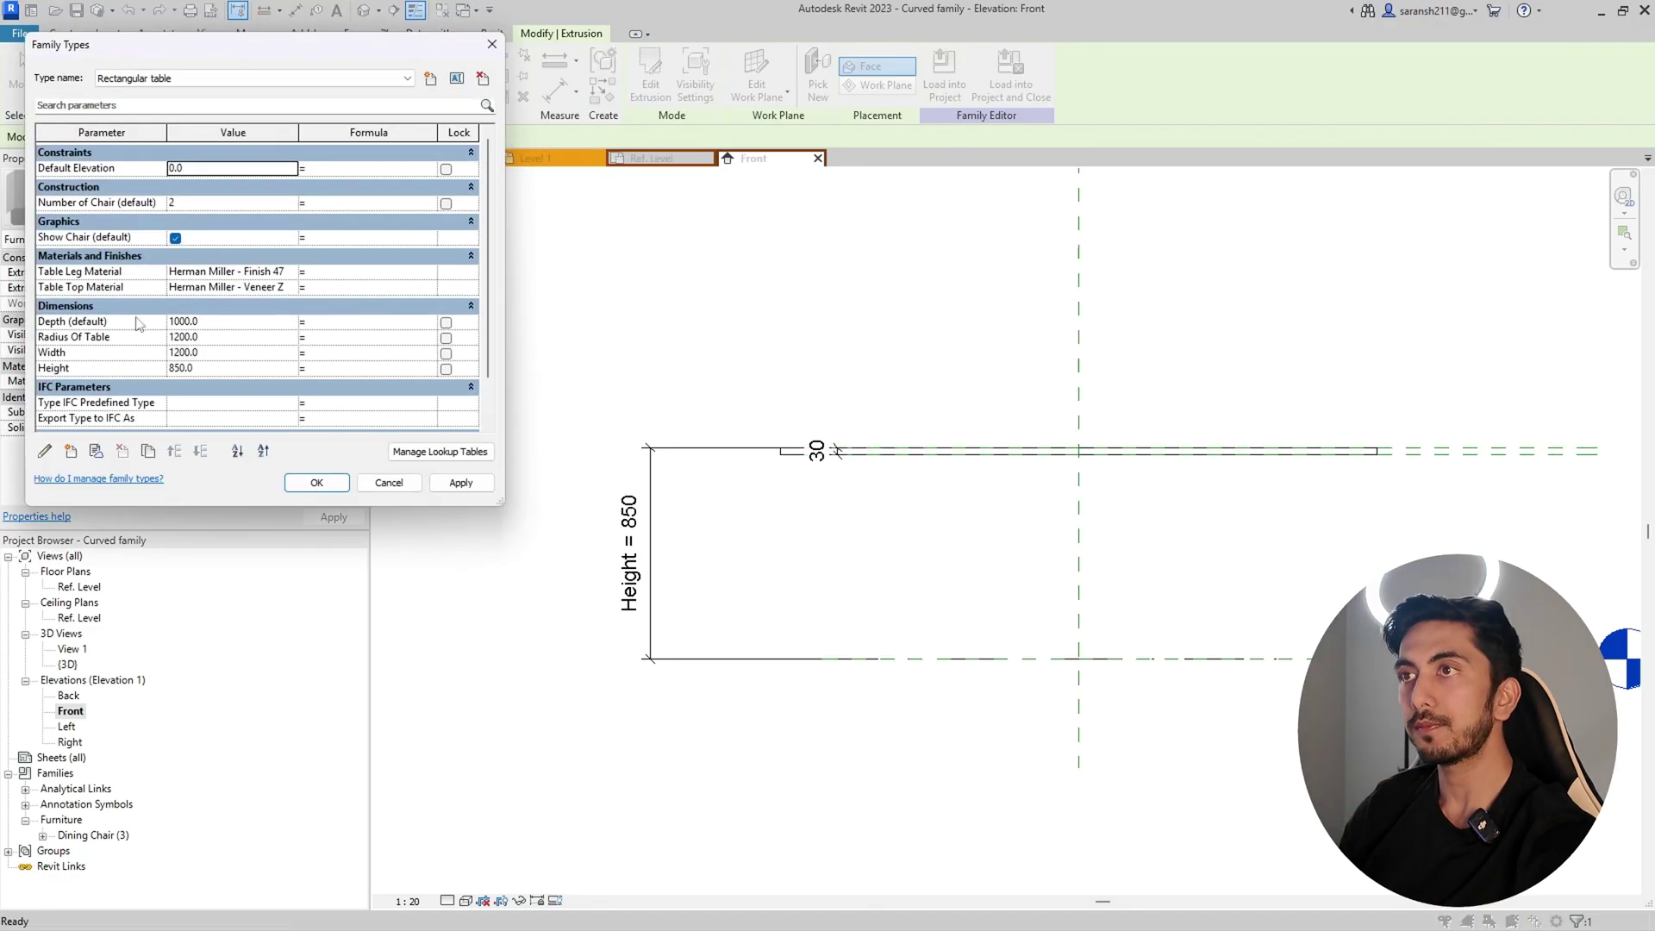
left_click(177, 368)
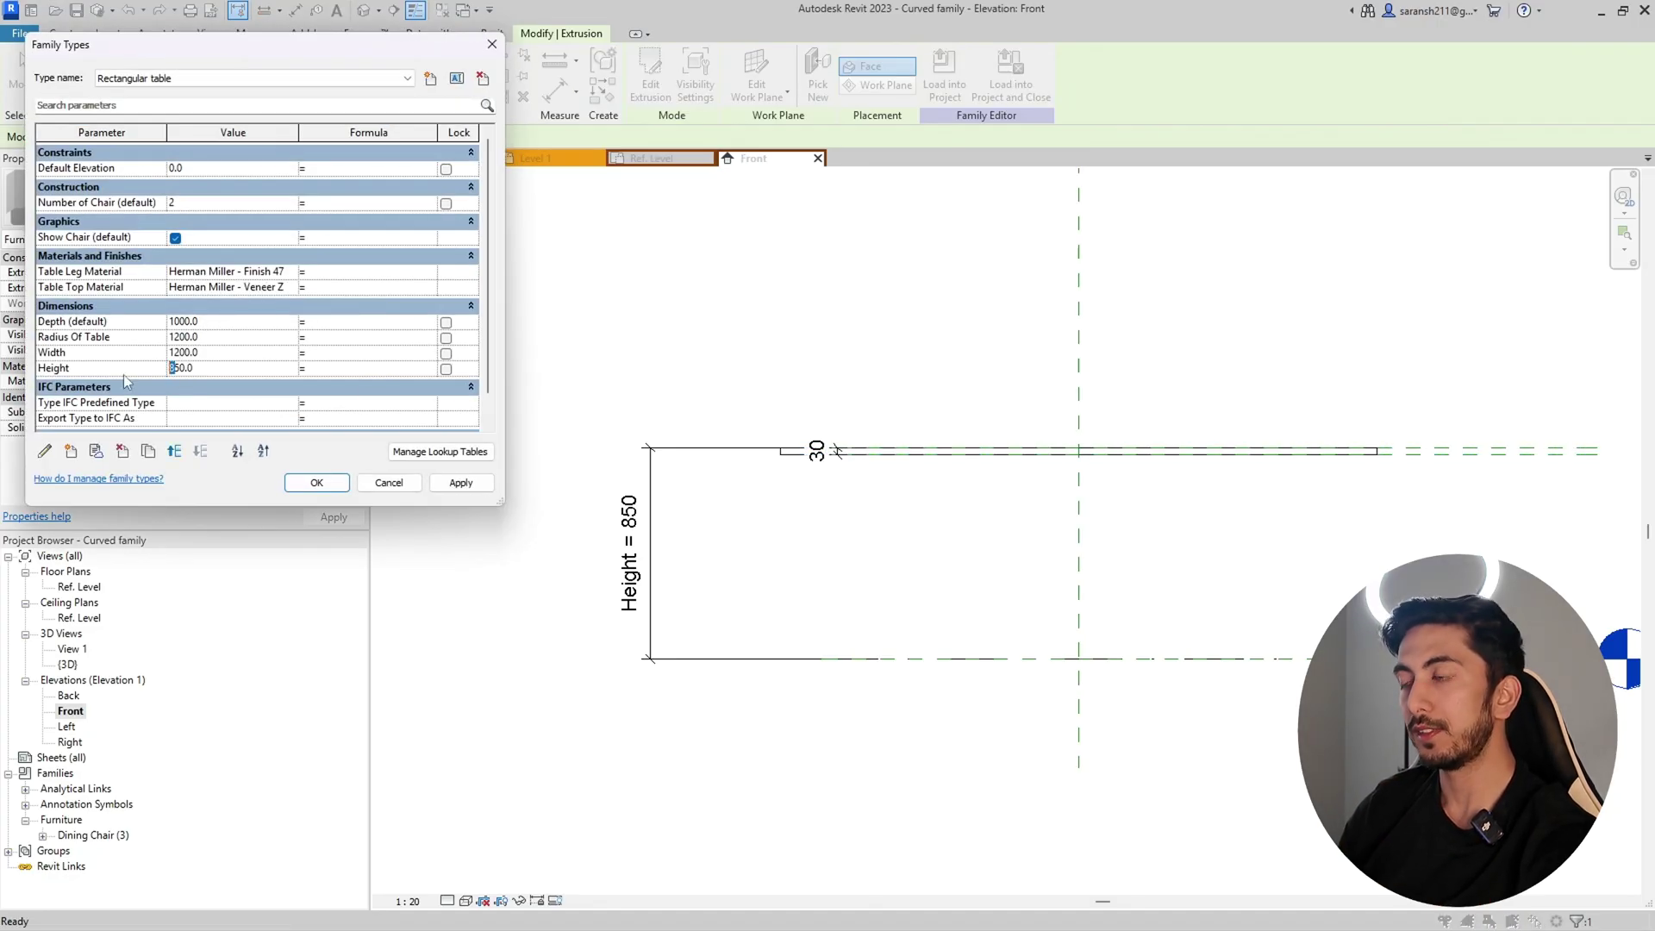
type("9")
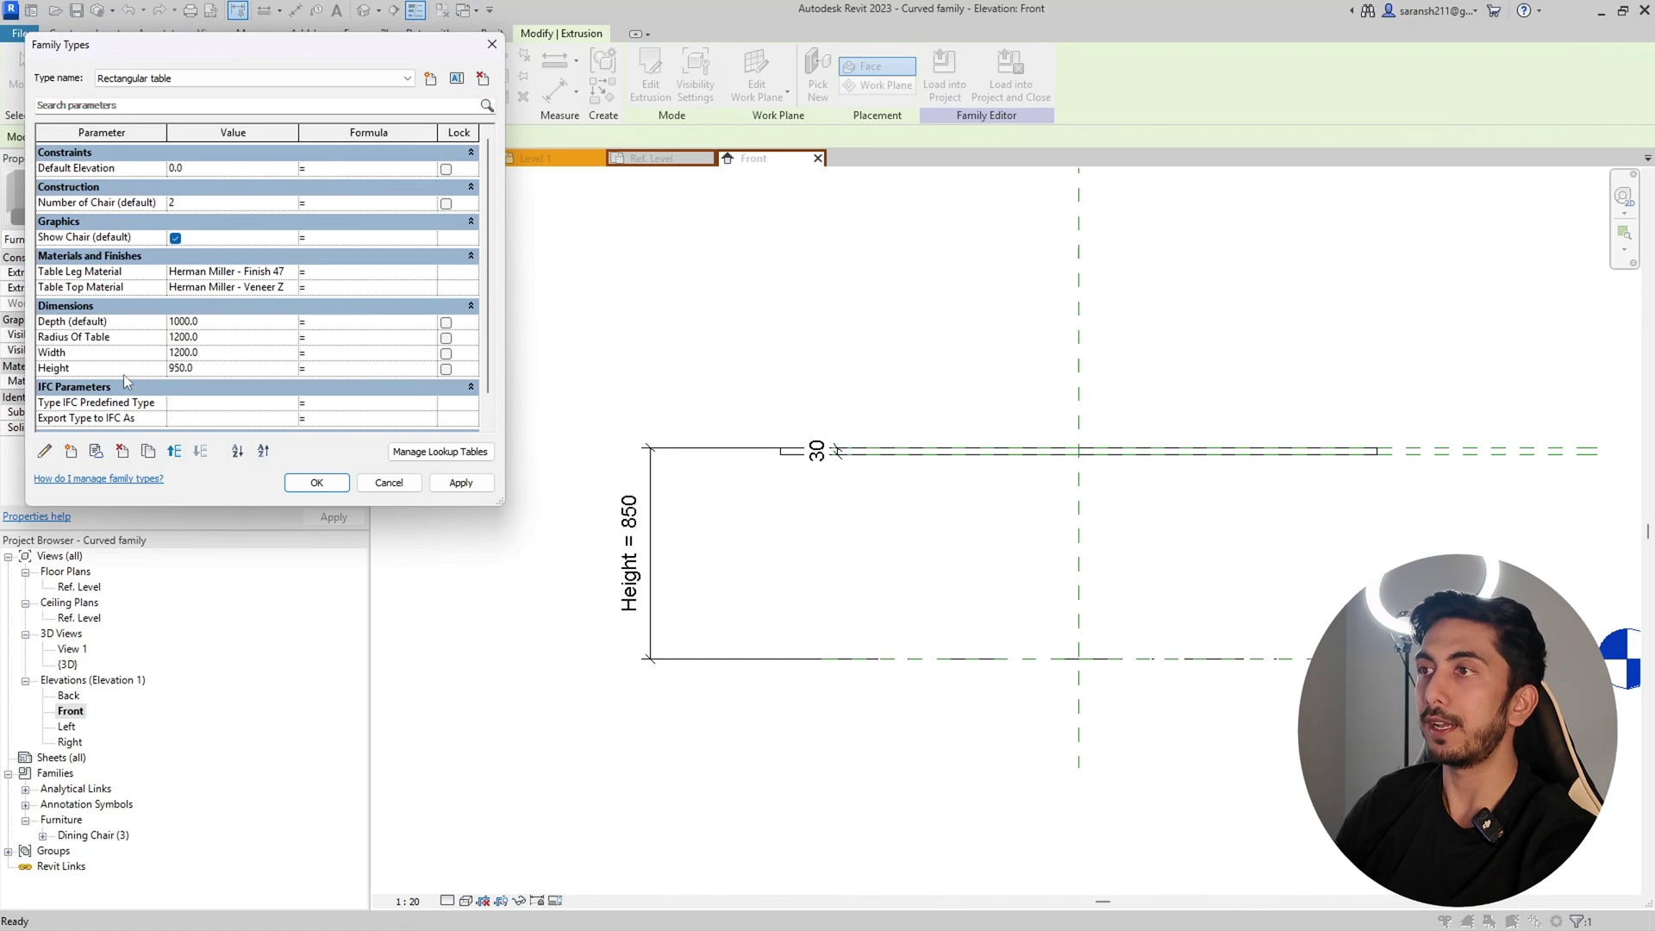
left_click(461, 482)
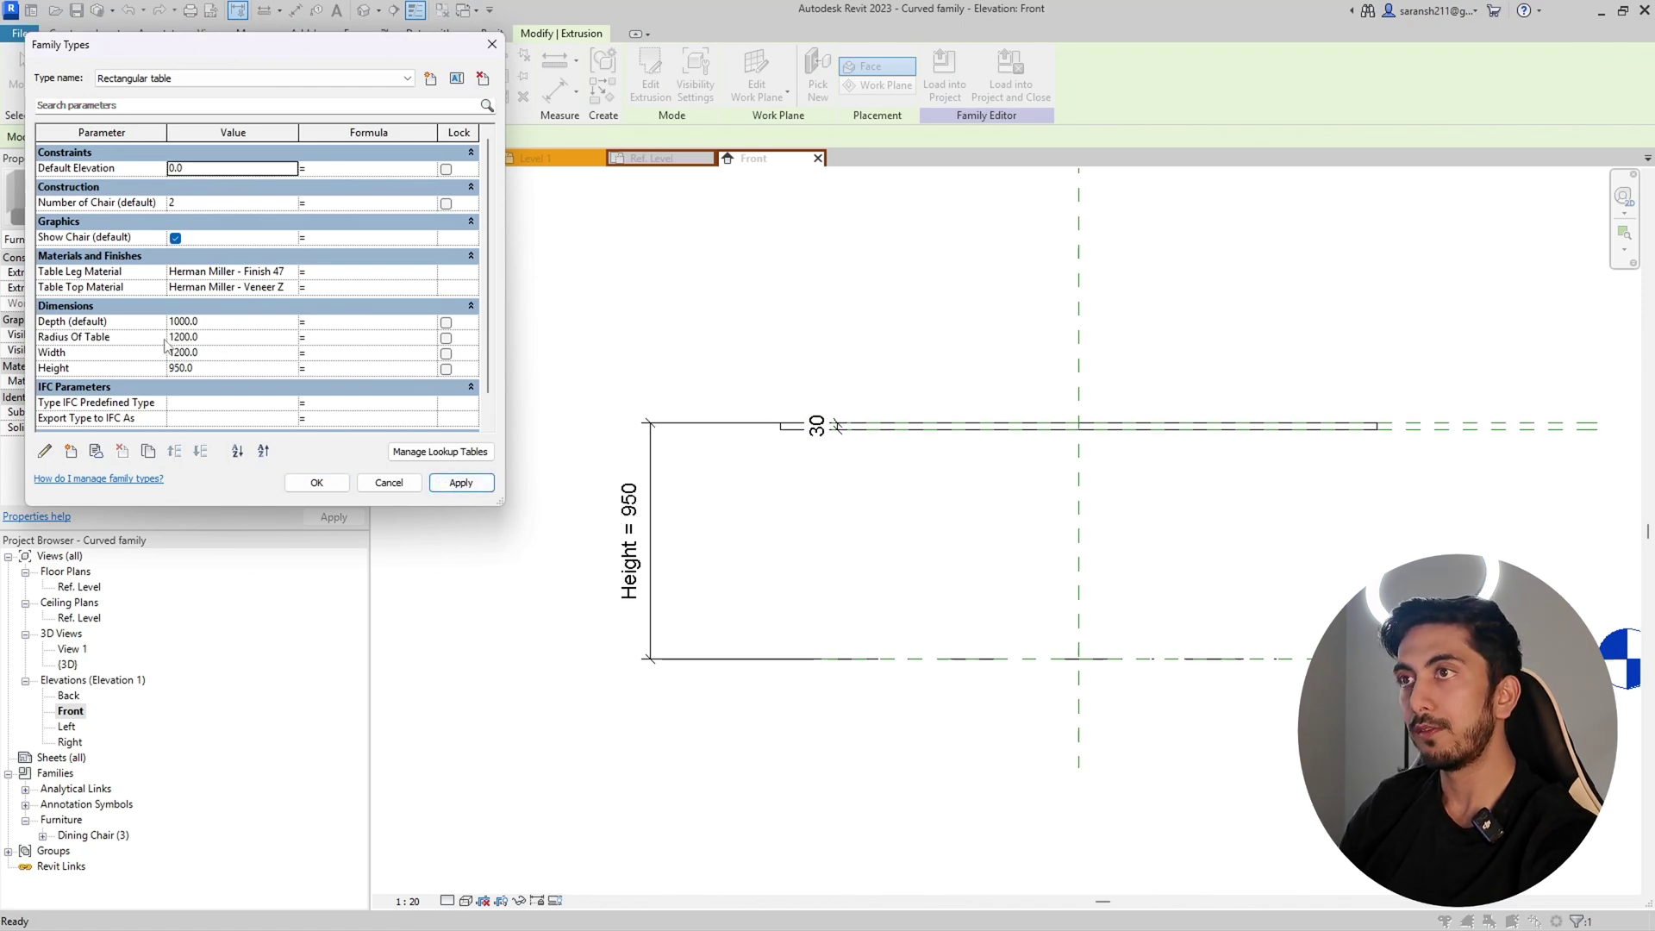
Step: Set the Height parameter to 650 and apply it, and open the Radius Of Table value for editing
left_click(178, 367)
type("65")
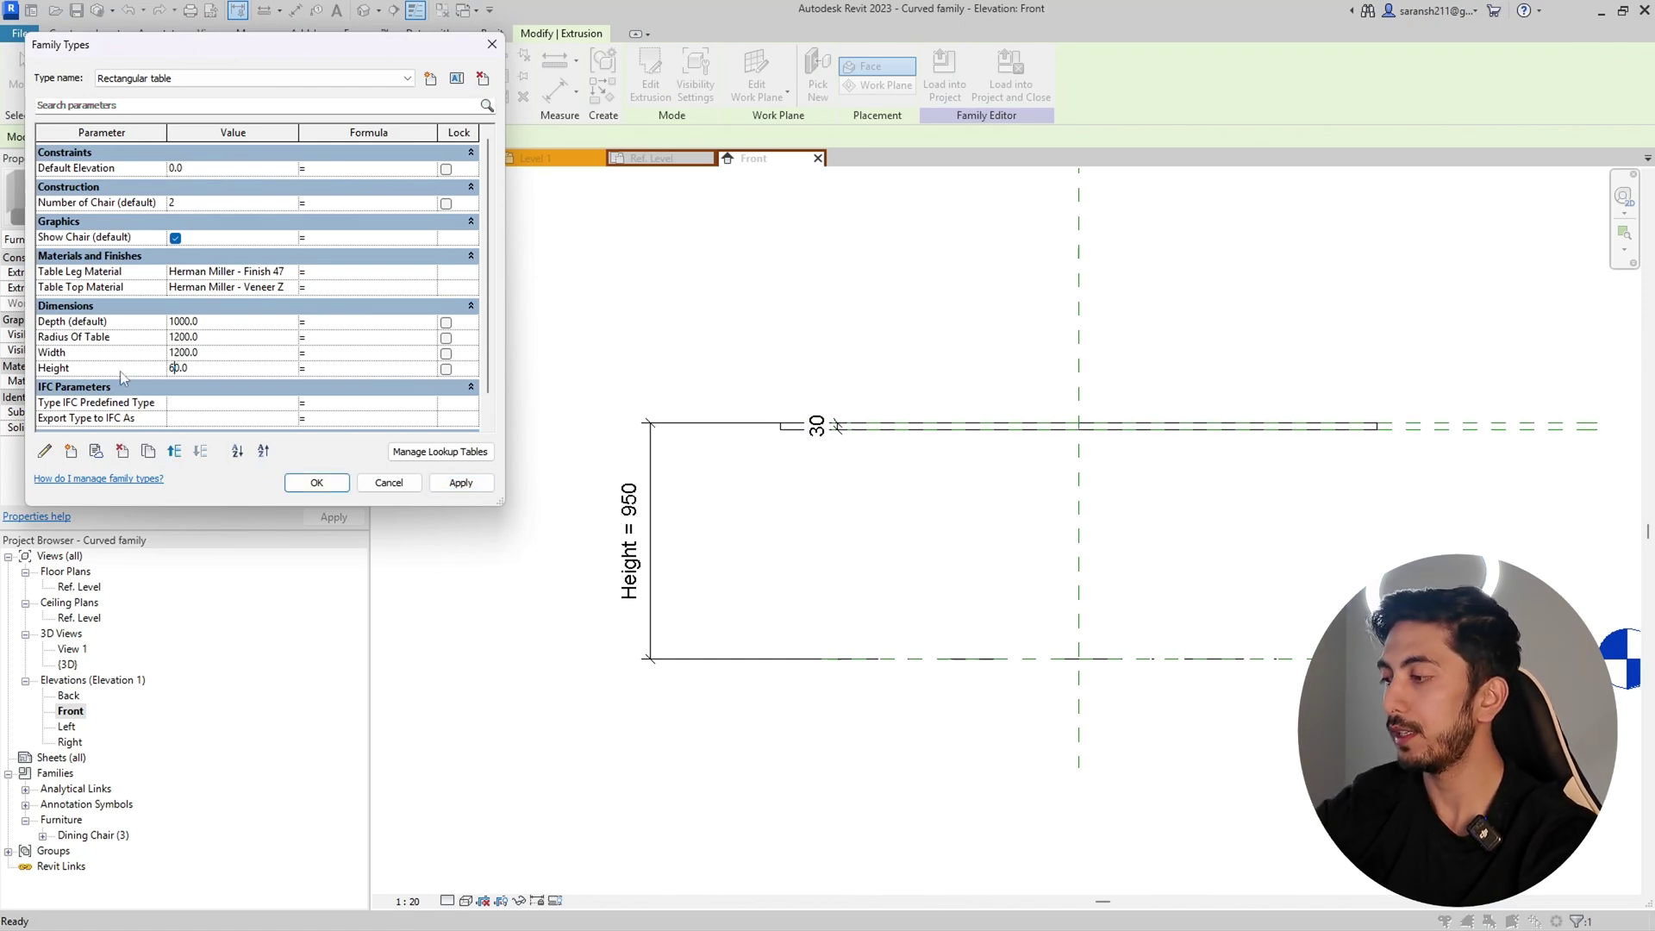
left_click(461, 482)
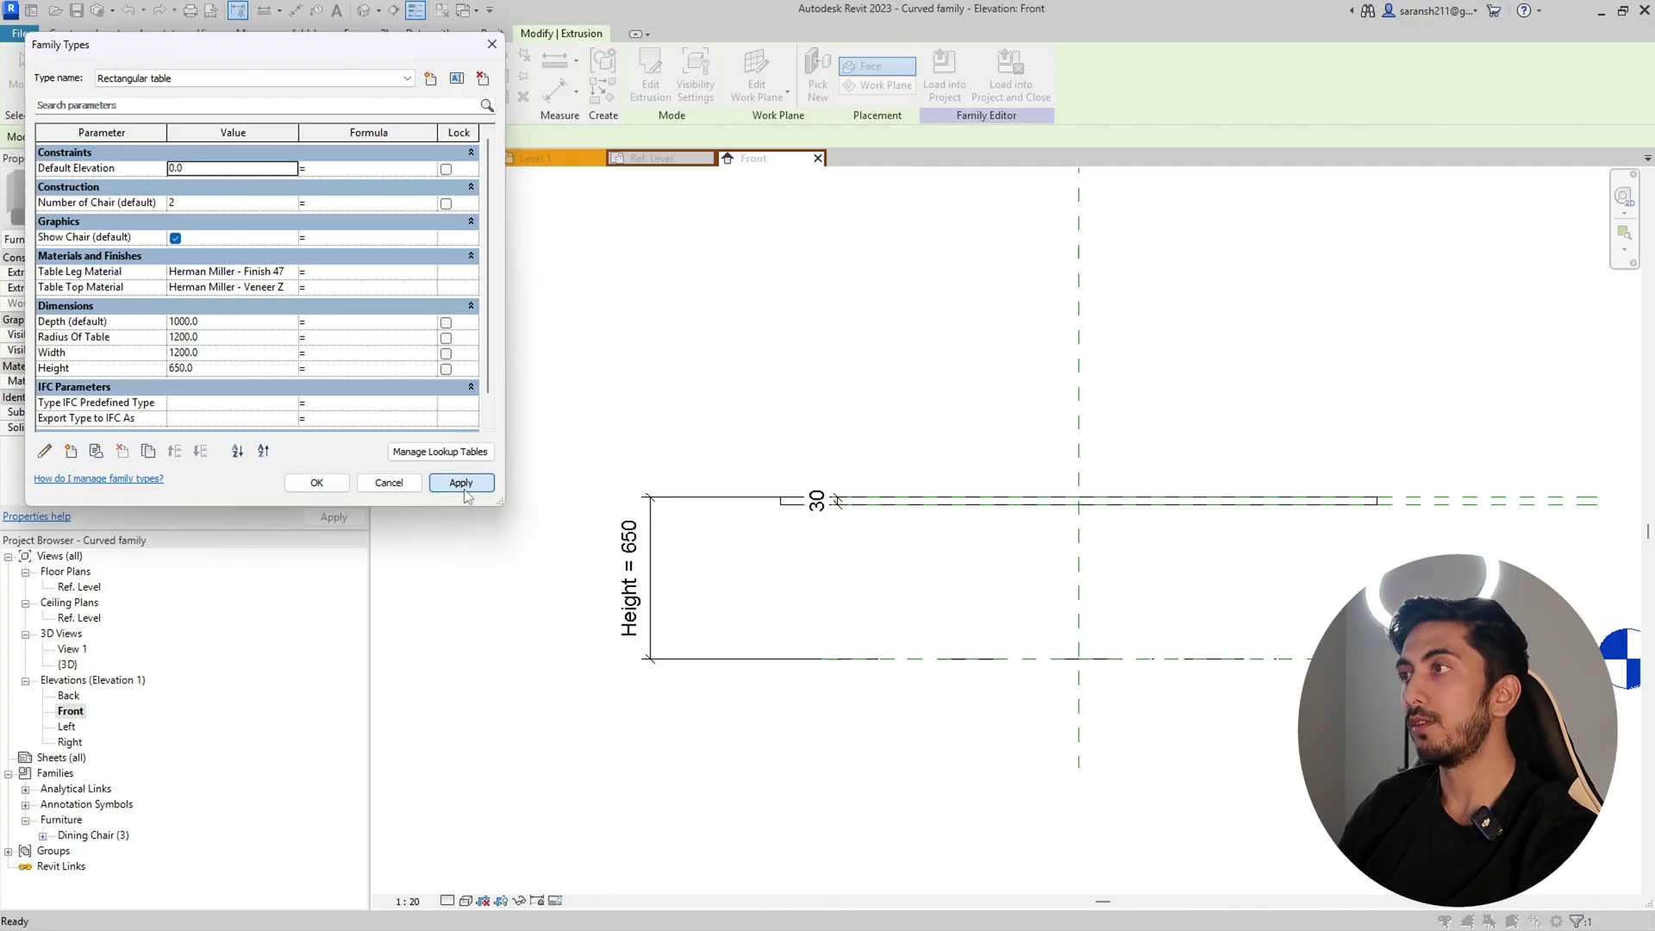
left_click(189, 339)
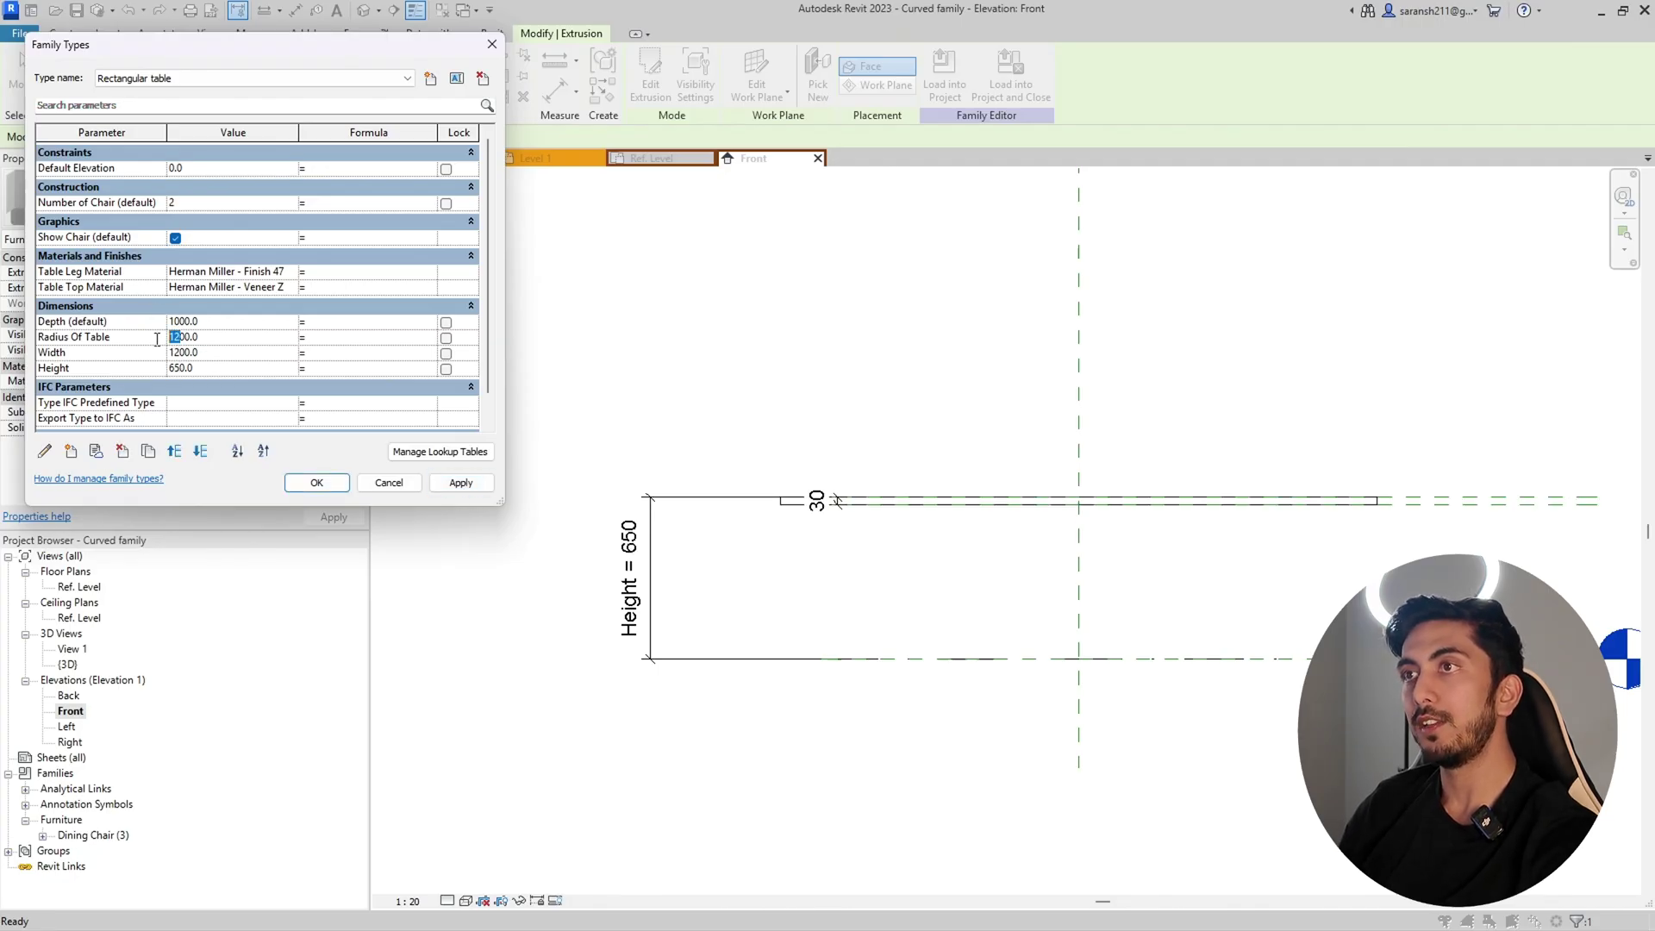
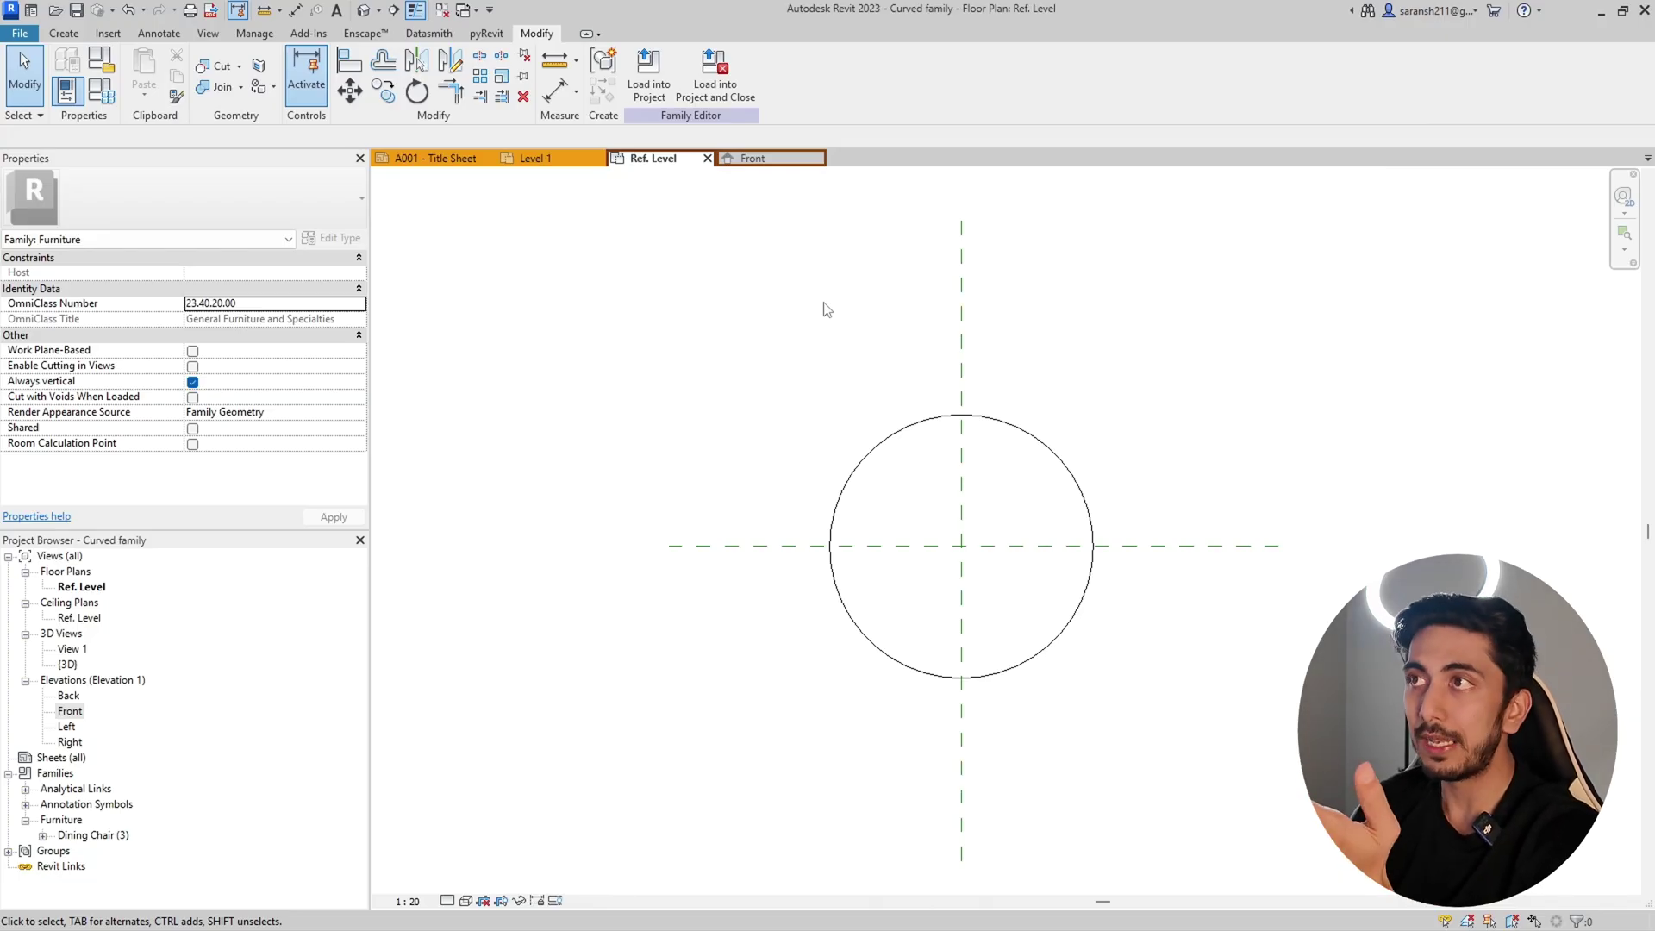
Step: Start an extrusion in the Ref. Level plan and sketch a circle of 50 mm radius centred on the intersection of the centre reference planes
left_click(64, 33)
left_click(145, 74)
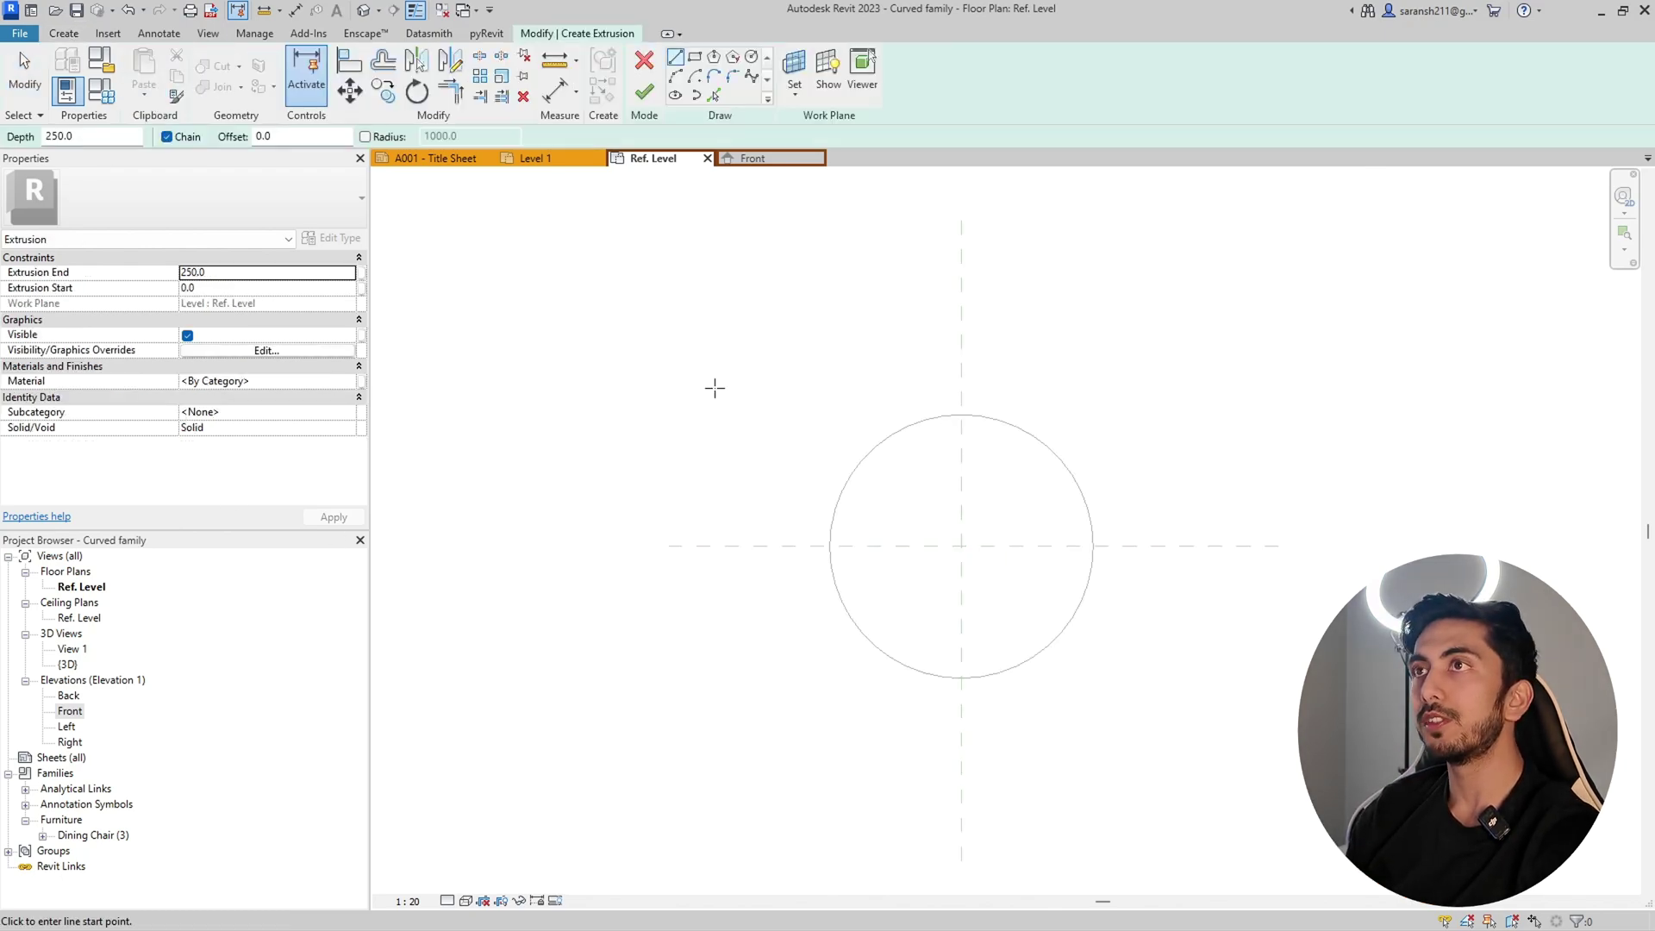
left_click(759, 67)
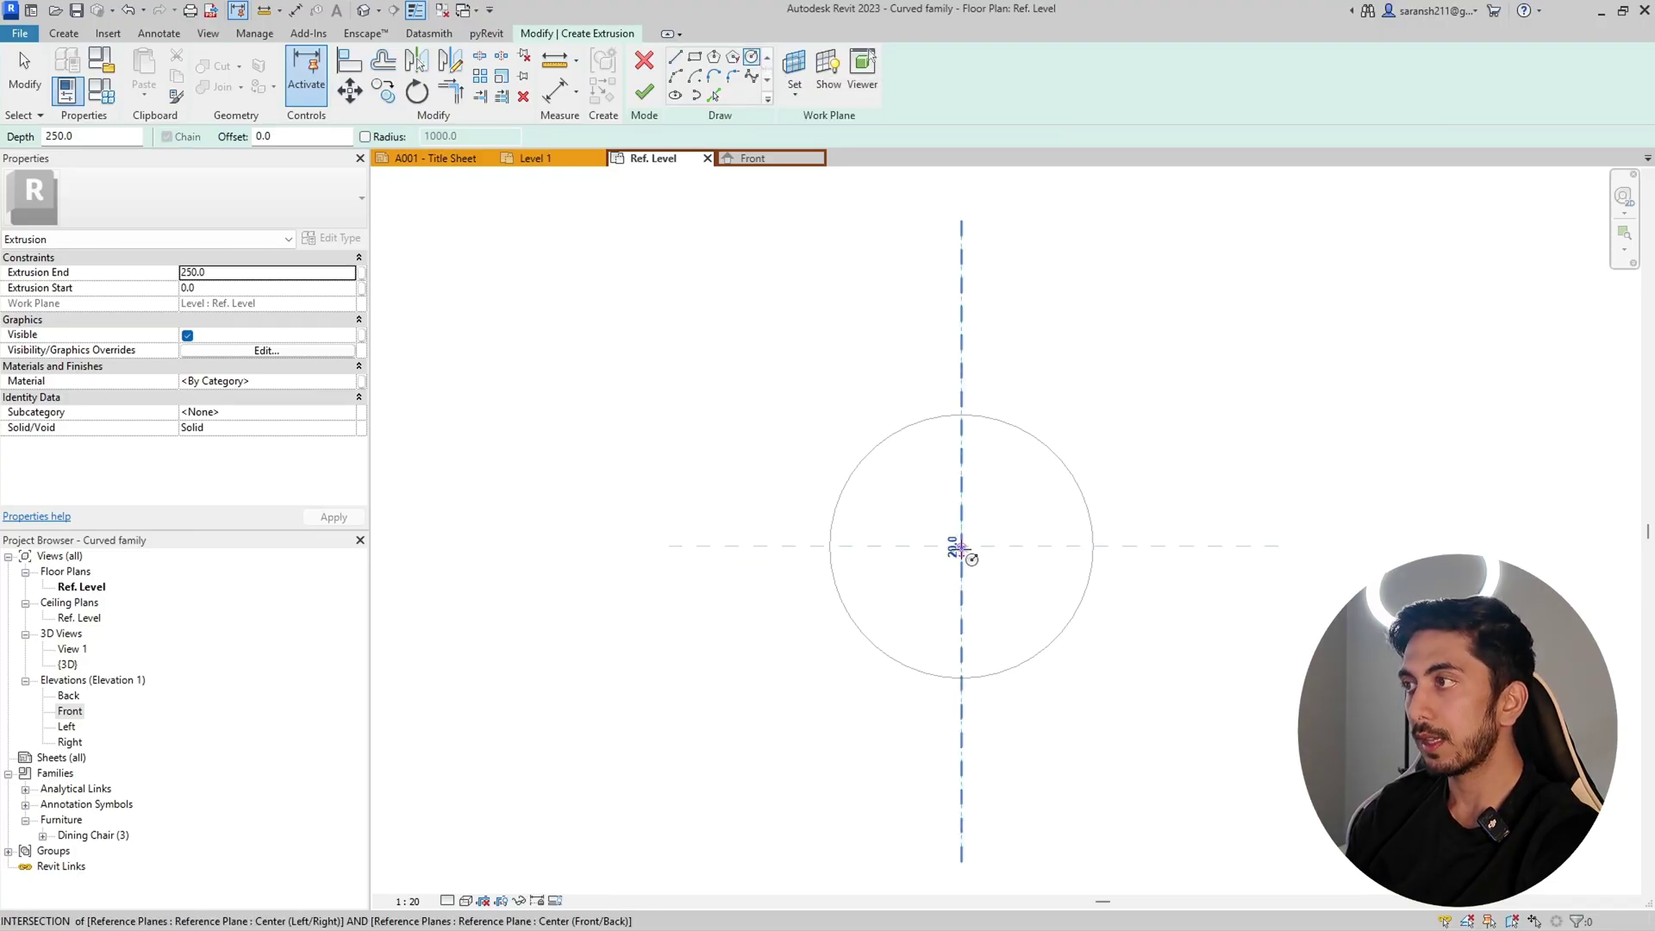
left_click(961, 545)
scroll(983, 545, "up", 2)
scroll(983, 545, "up", 2)
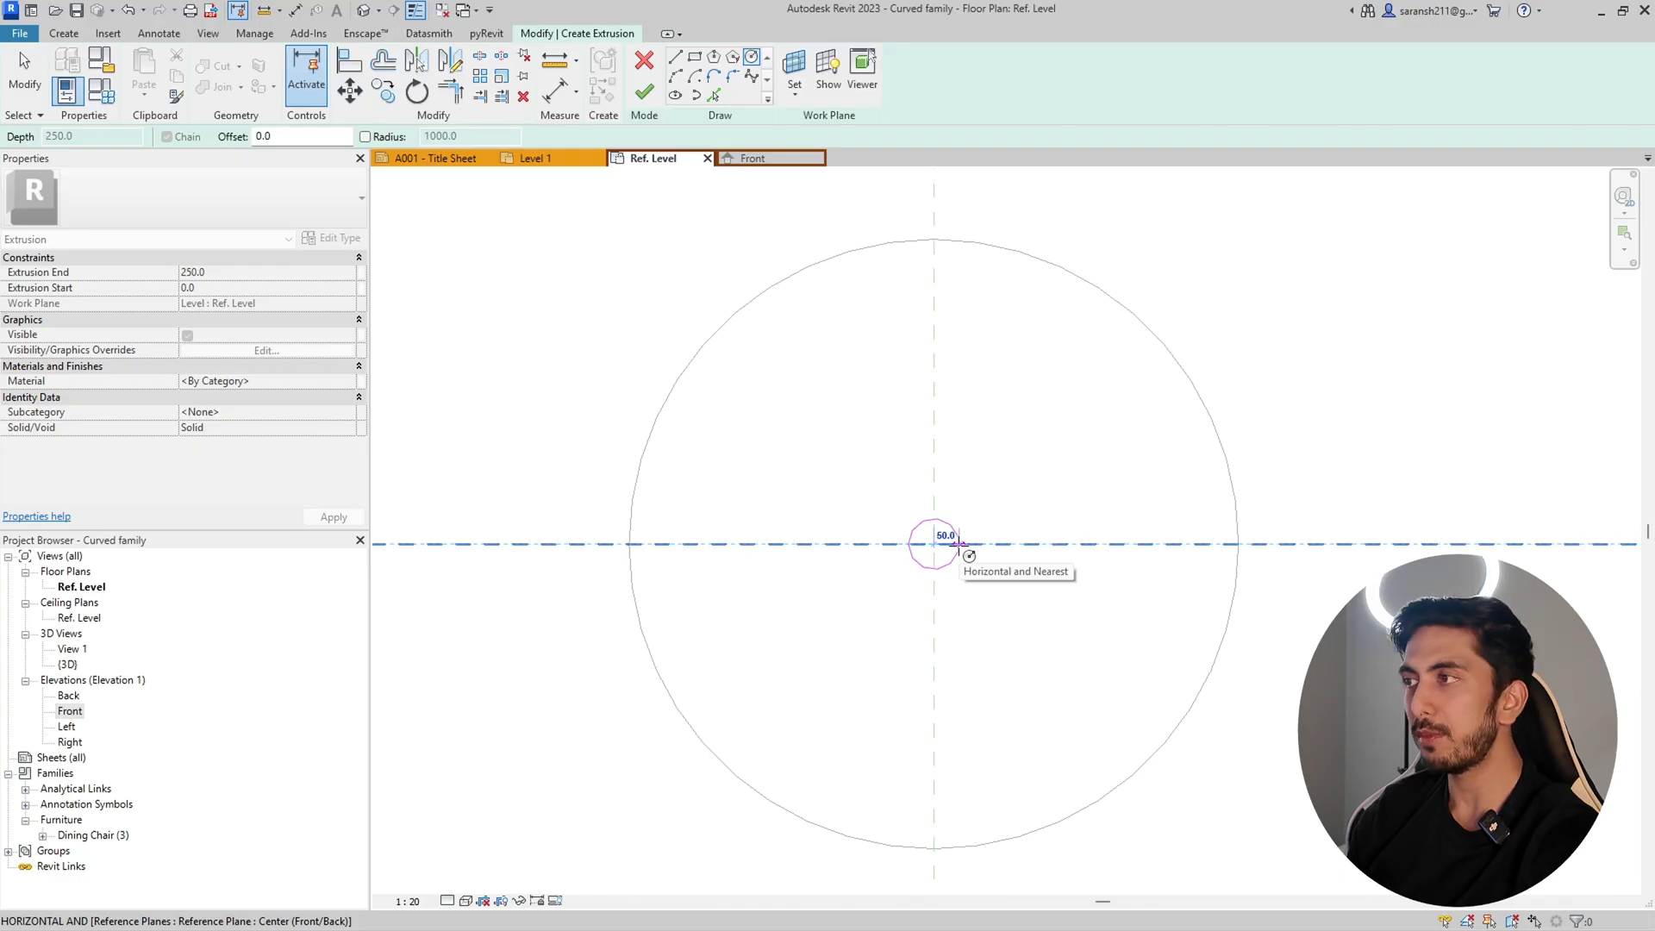
left_click(959, 544)
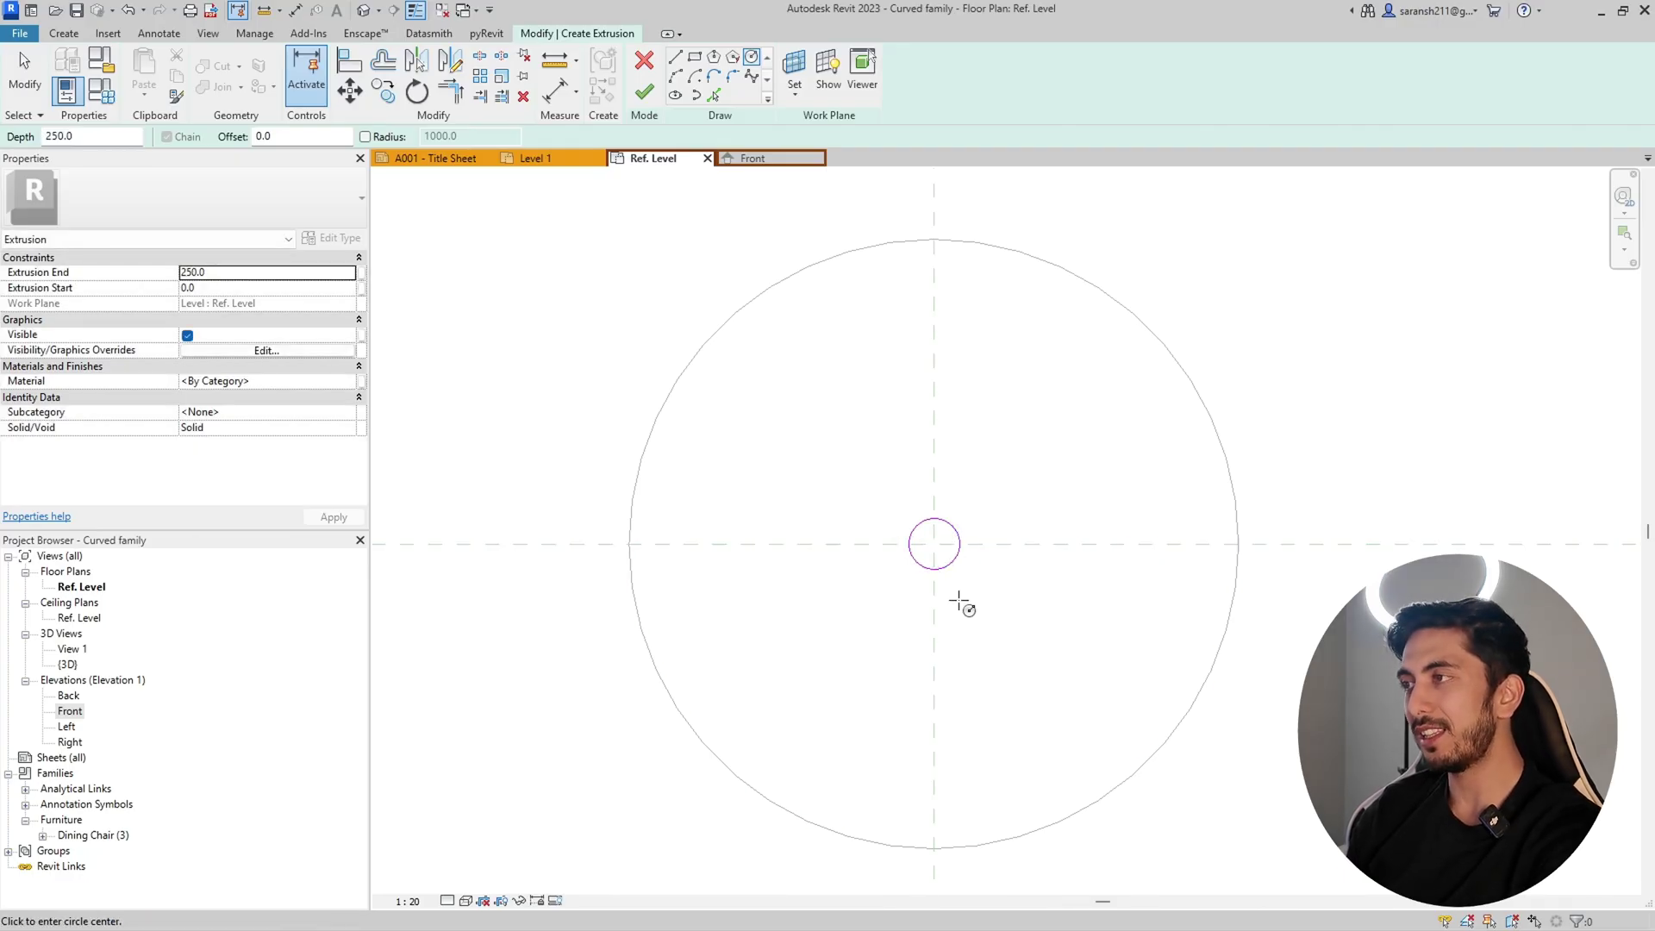
Step: Leave the circle tool and make the center mark of the small circle visible
key("Escape")
left_click(953, 565)
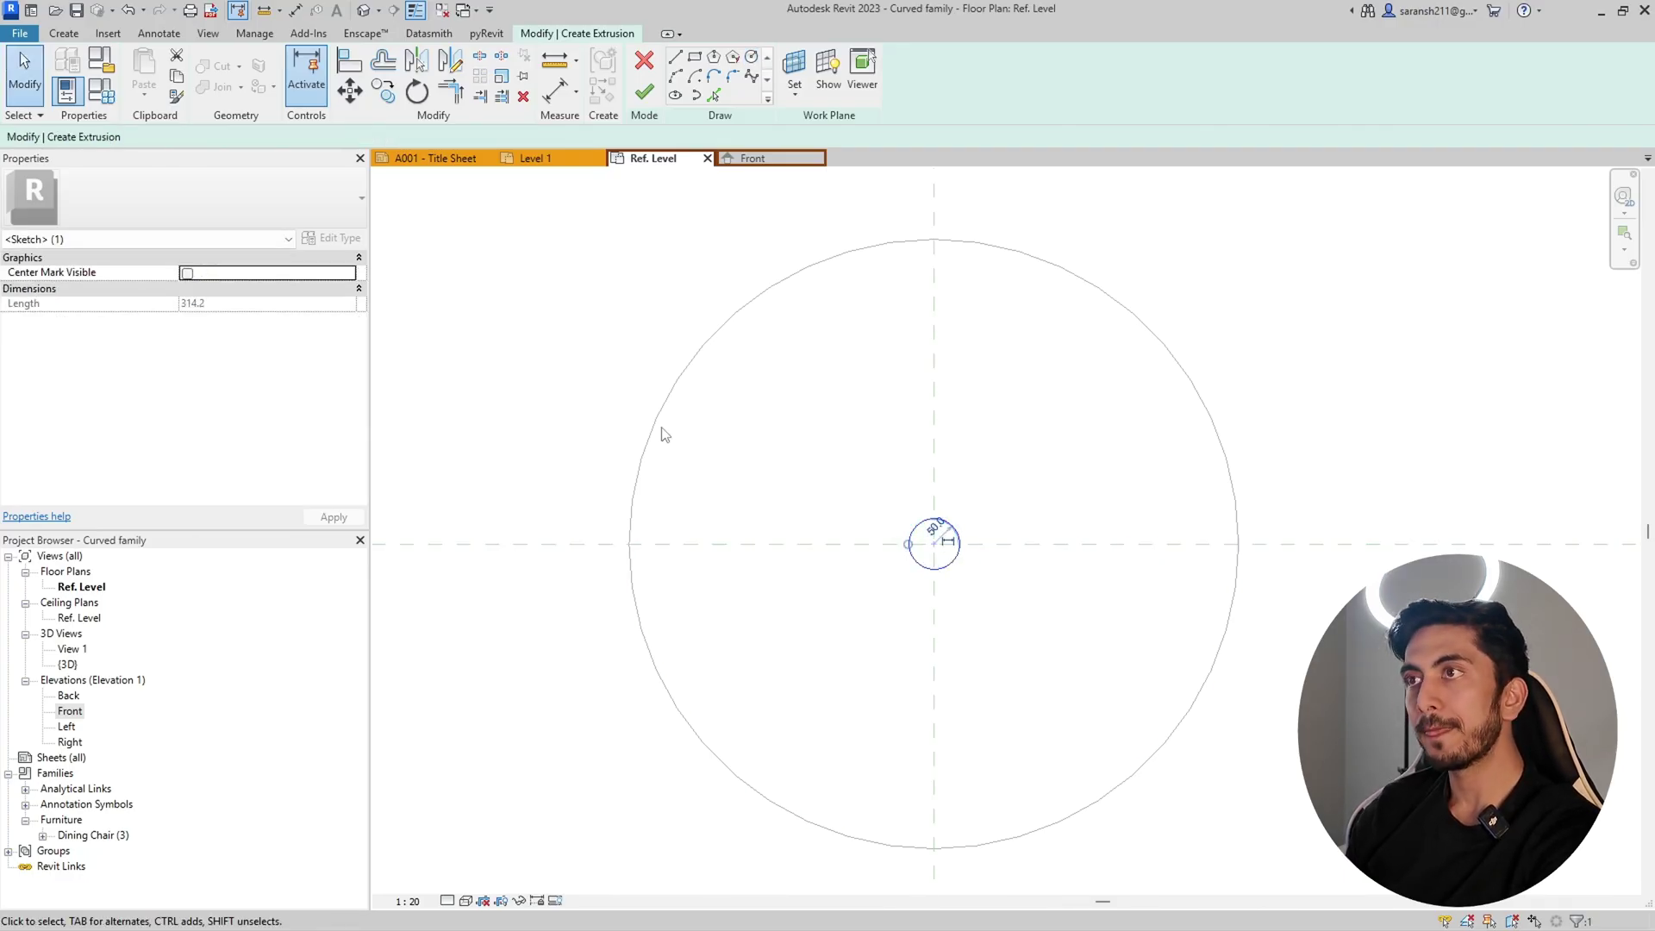
left_click(186, 274)
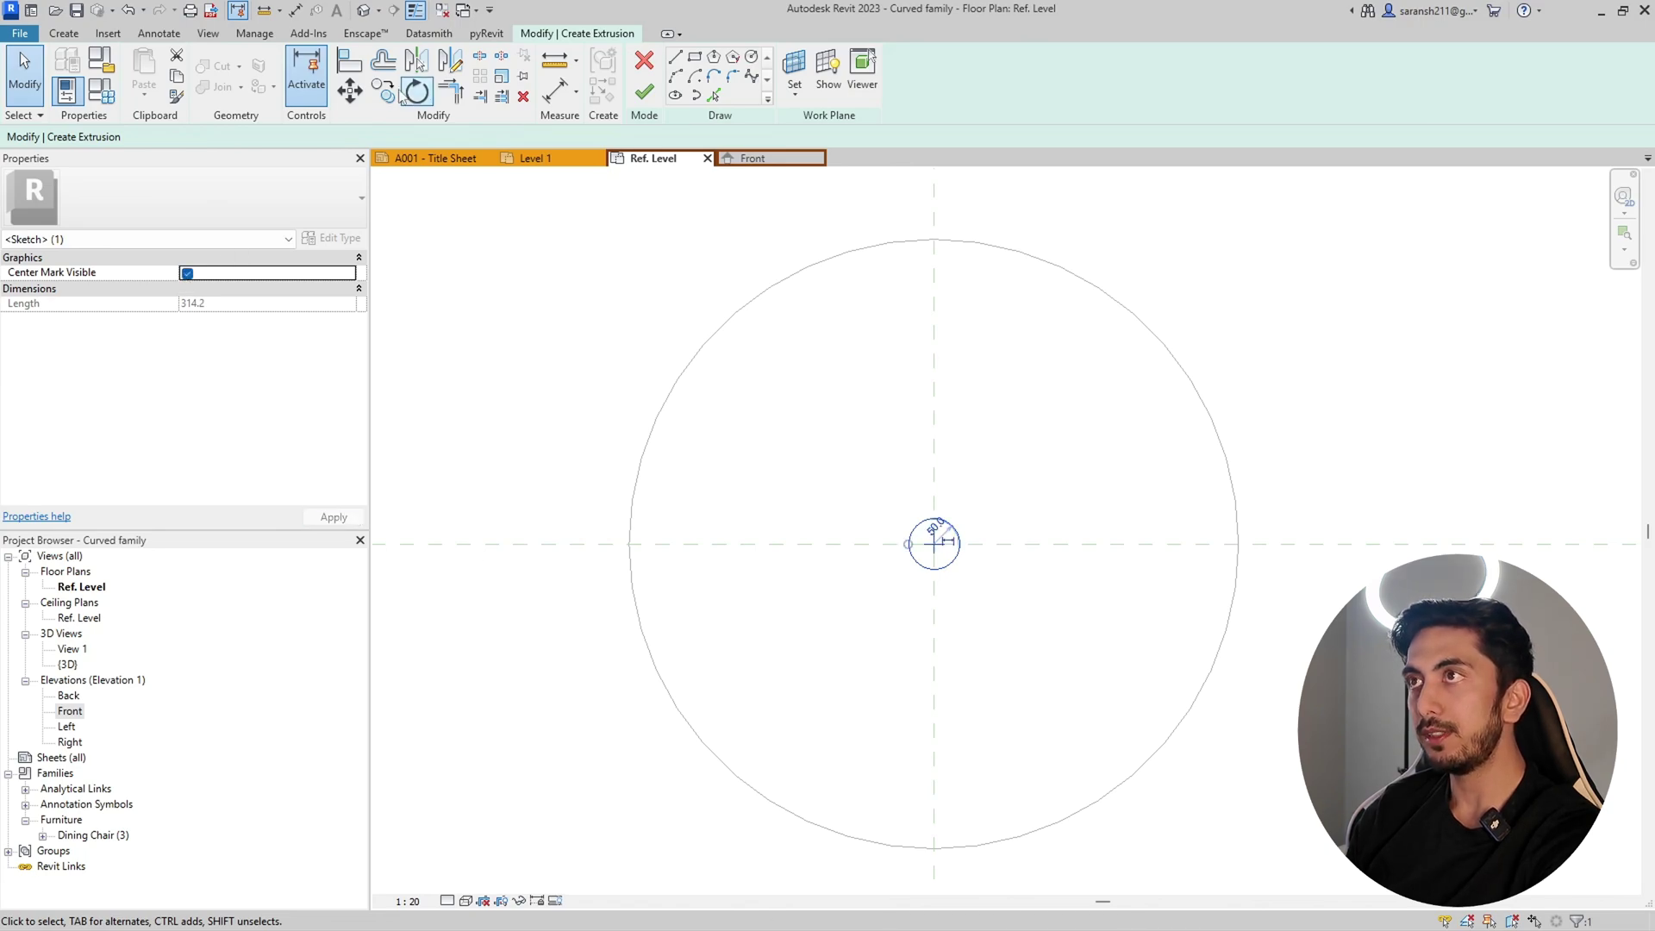
Step: Align the small circle's center mark to both centre reference planes with the alignments locked
left_click(355, 64)
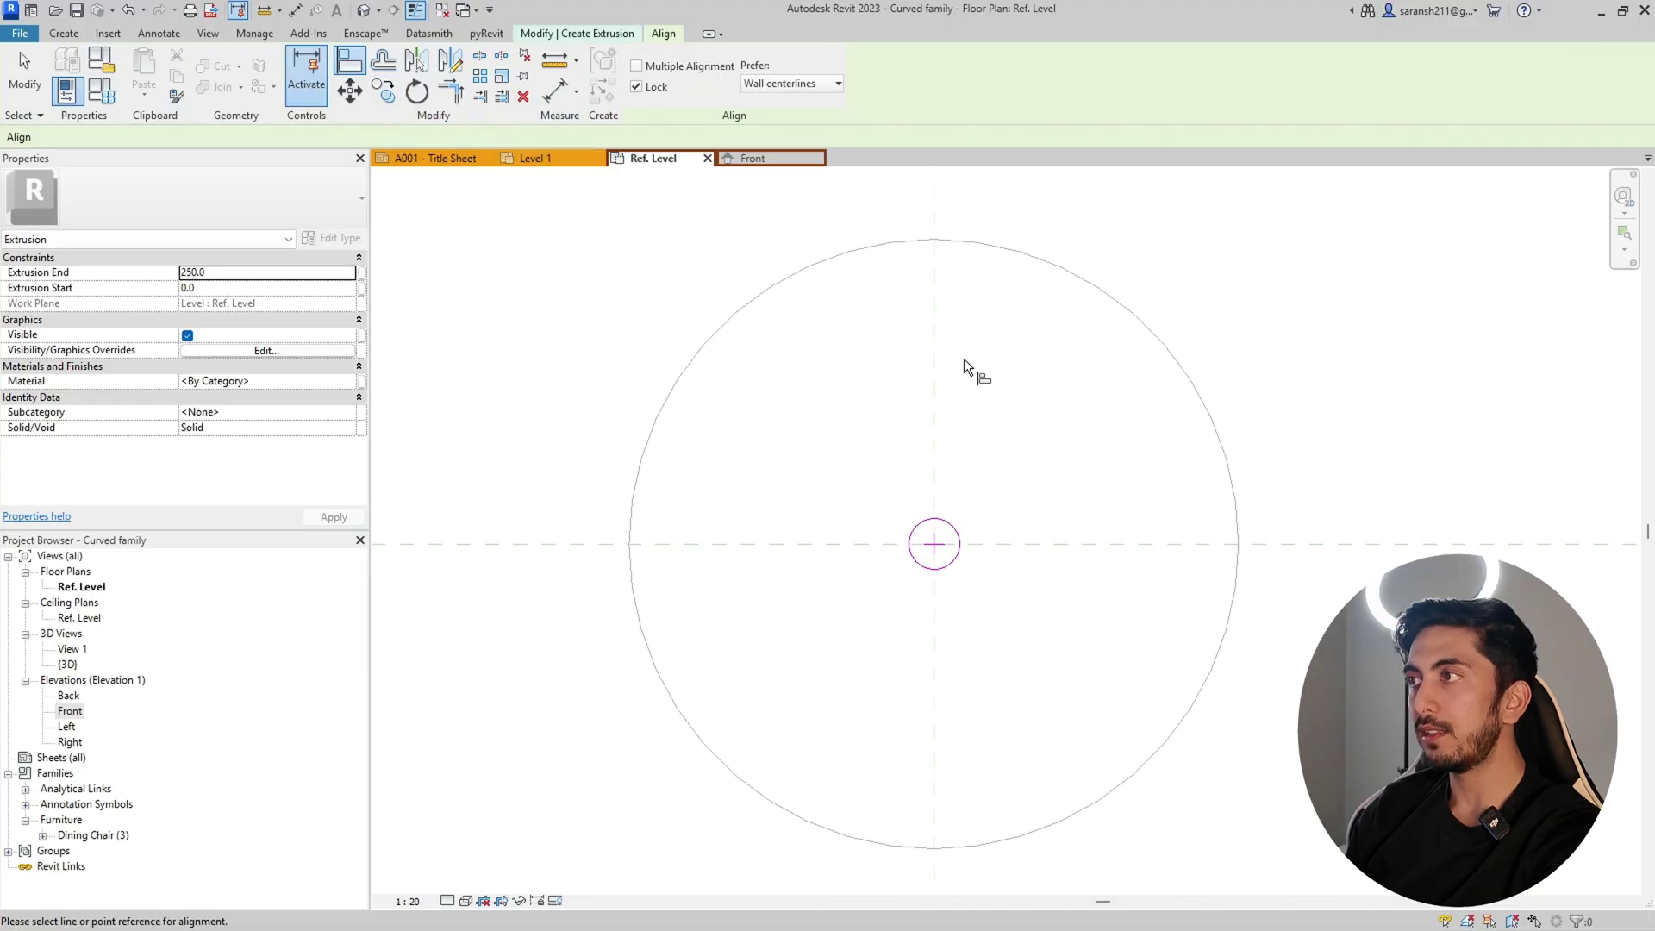
left_click(933, 350)
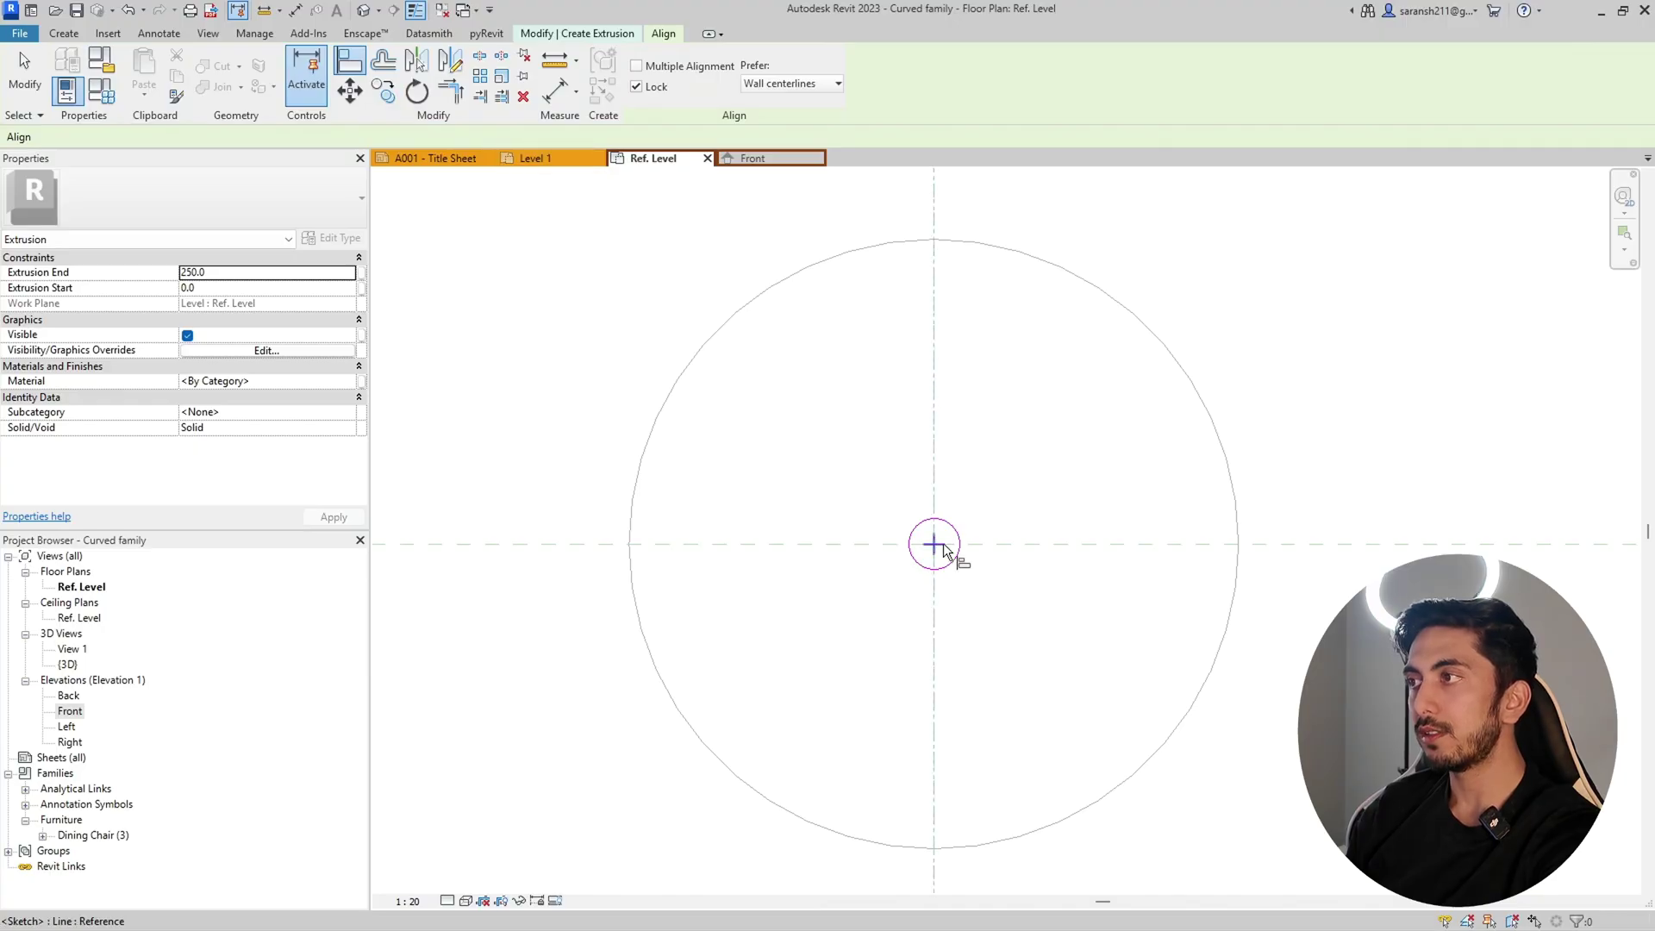
left_click(936, 536)
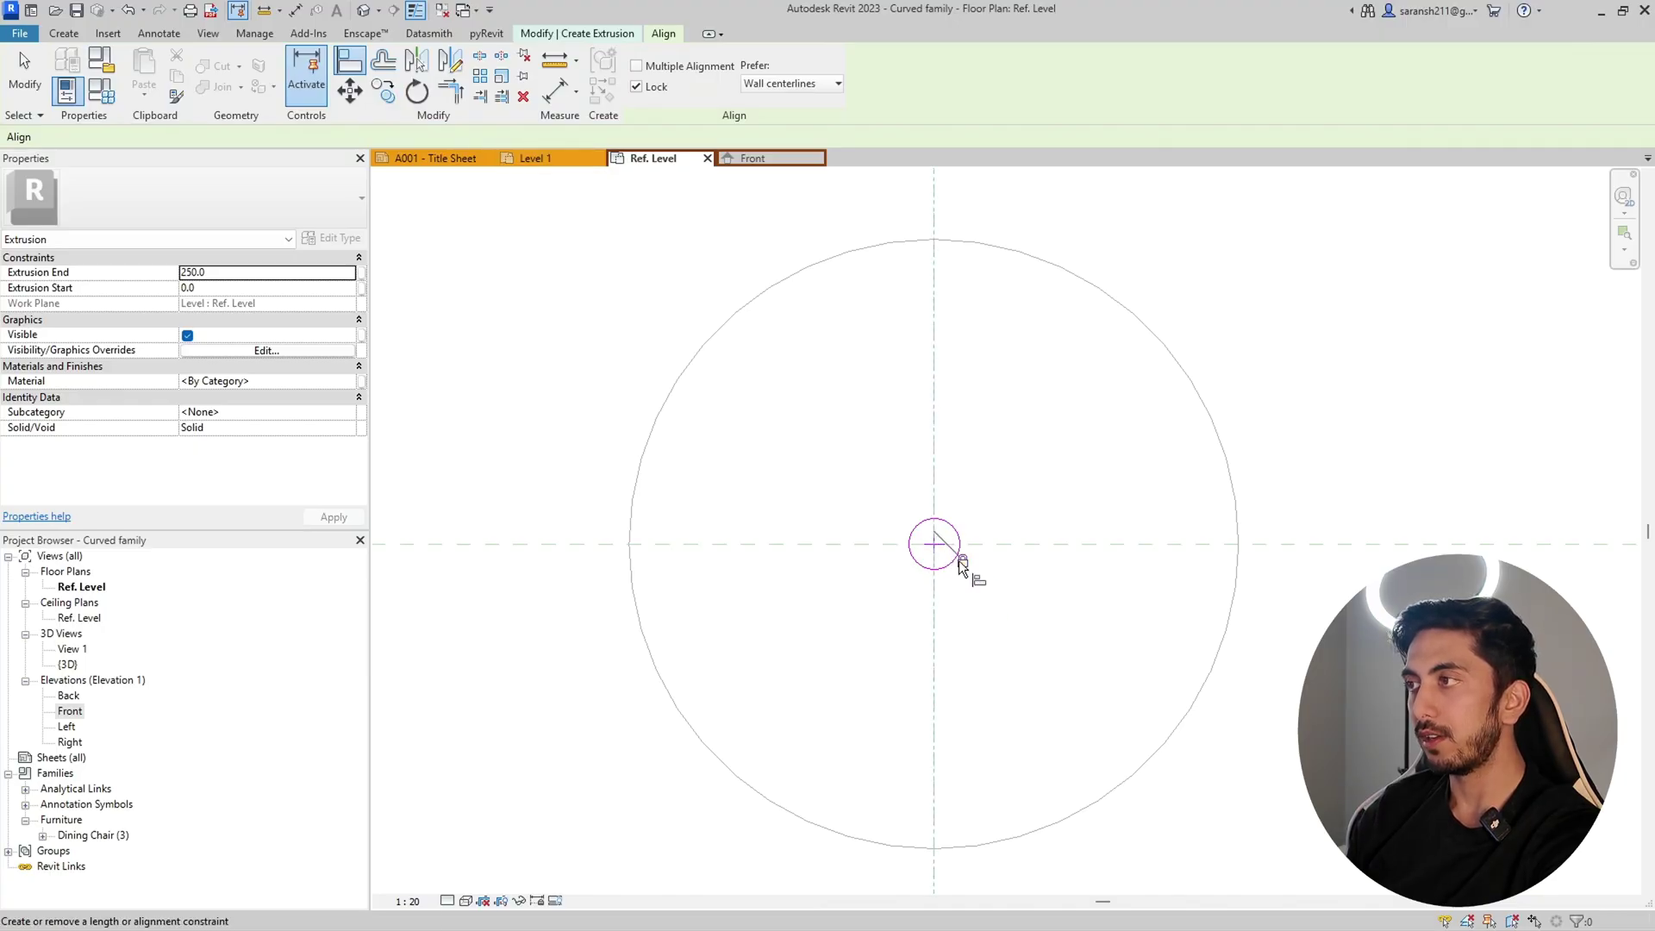
left_click(1072, 544)
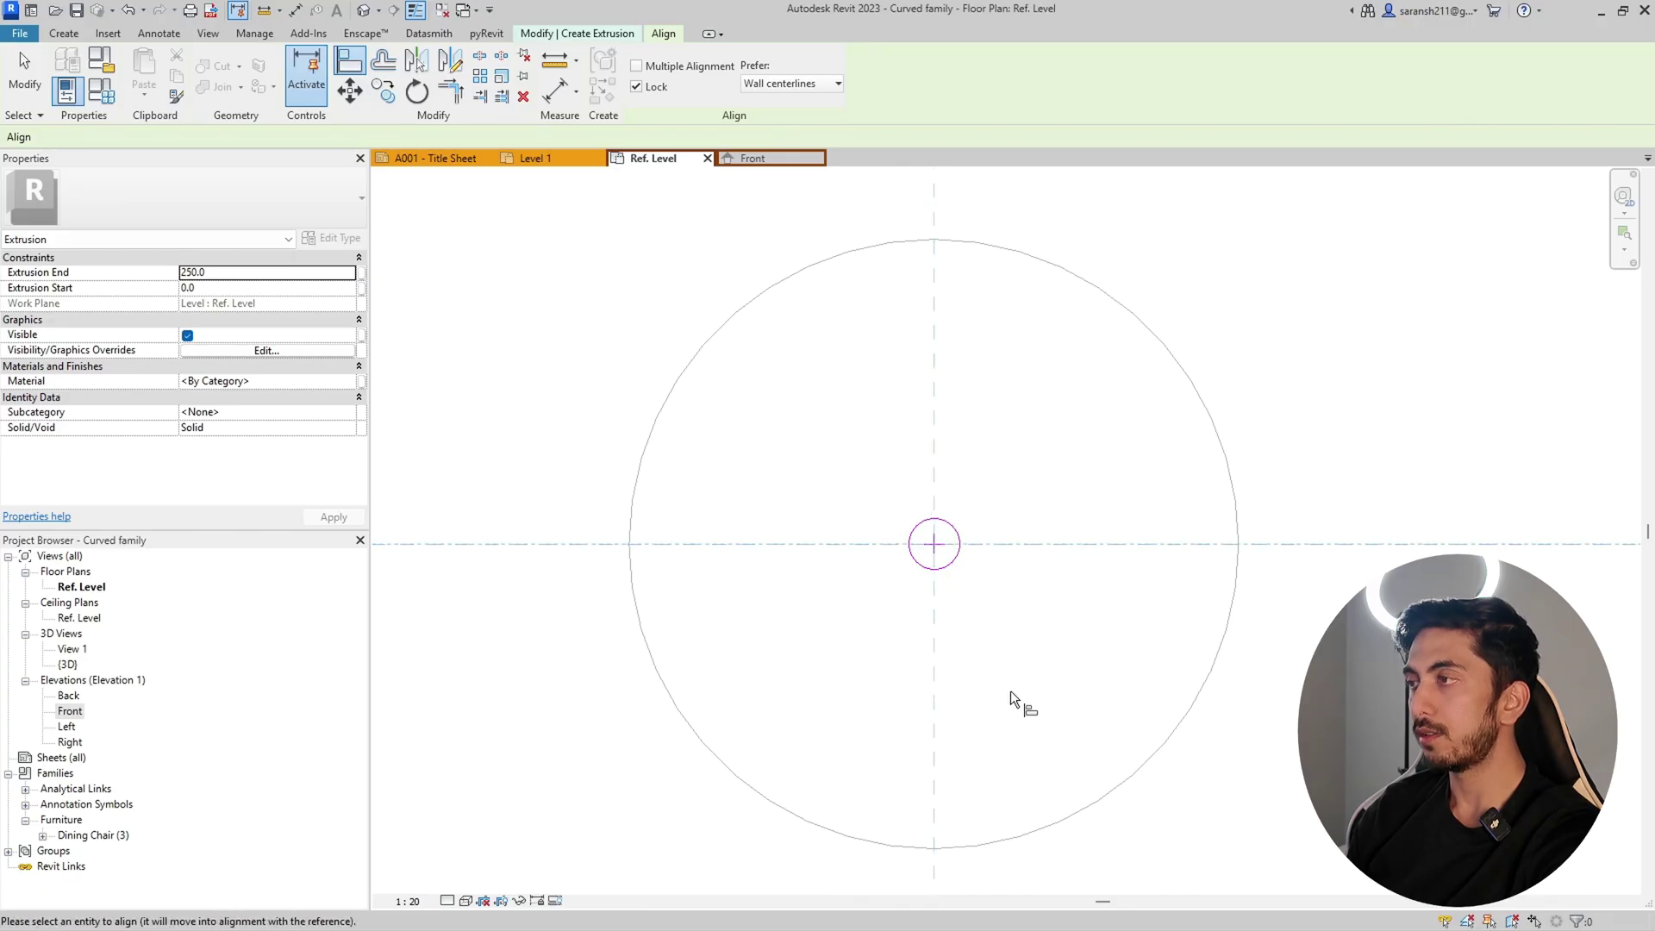
left_click(934, 548)
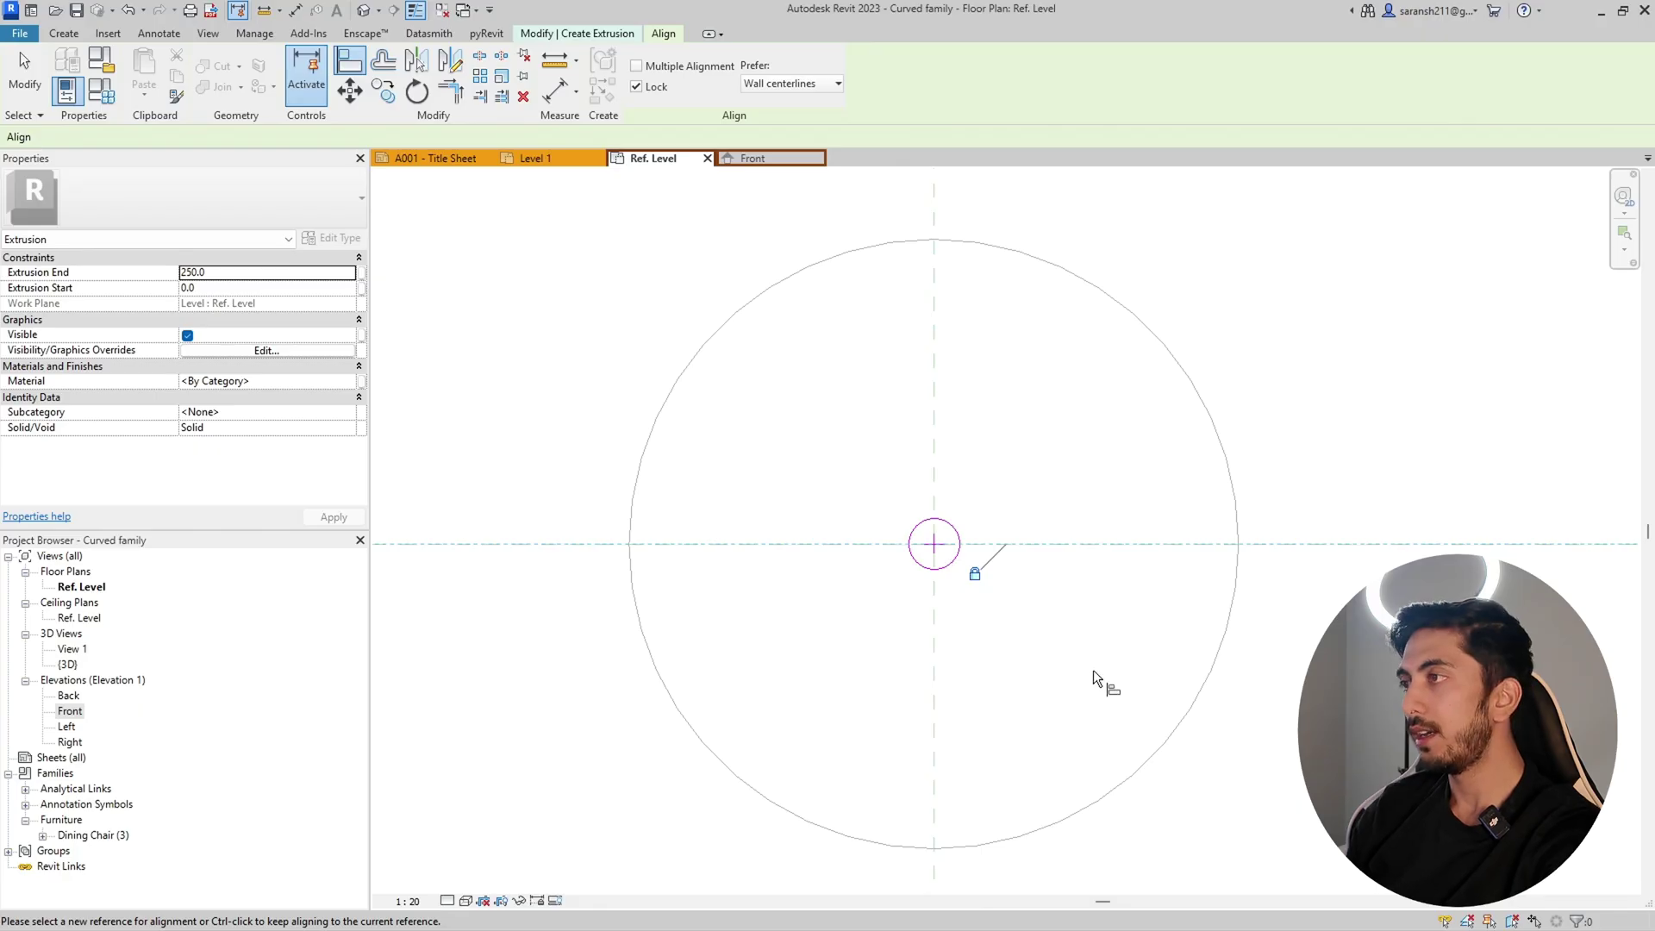
key("Escape")
key("Escape")
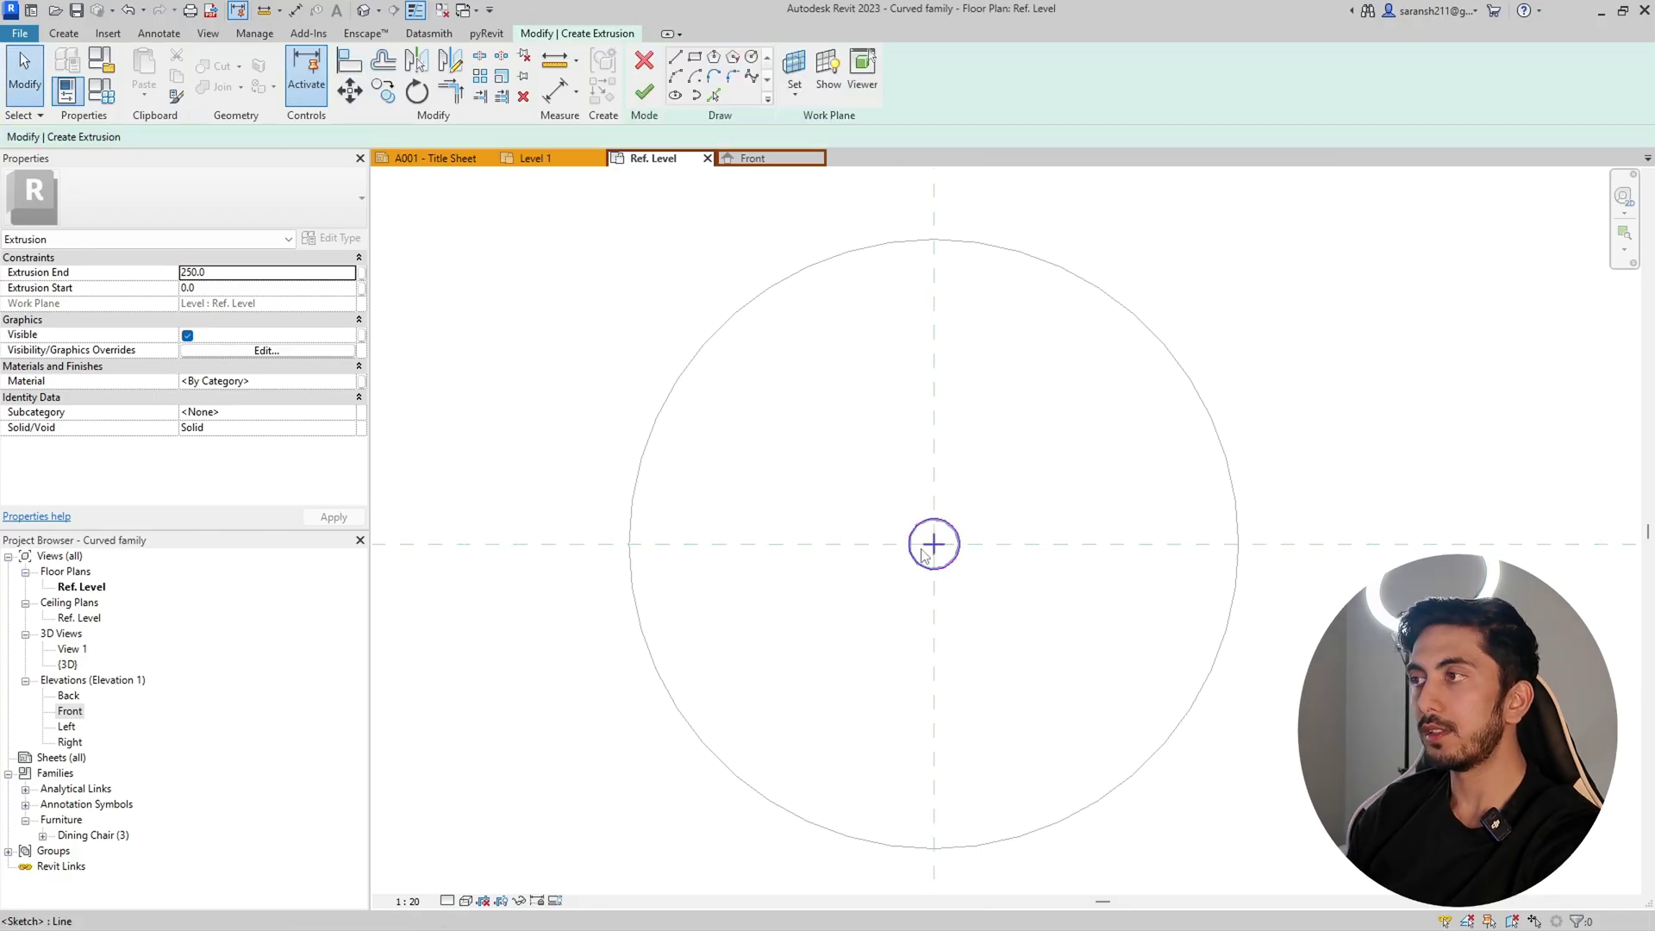
Step: Turn the small circle's temporary radius dimension into a permanent dimension
left_click(920, 567)
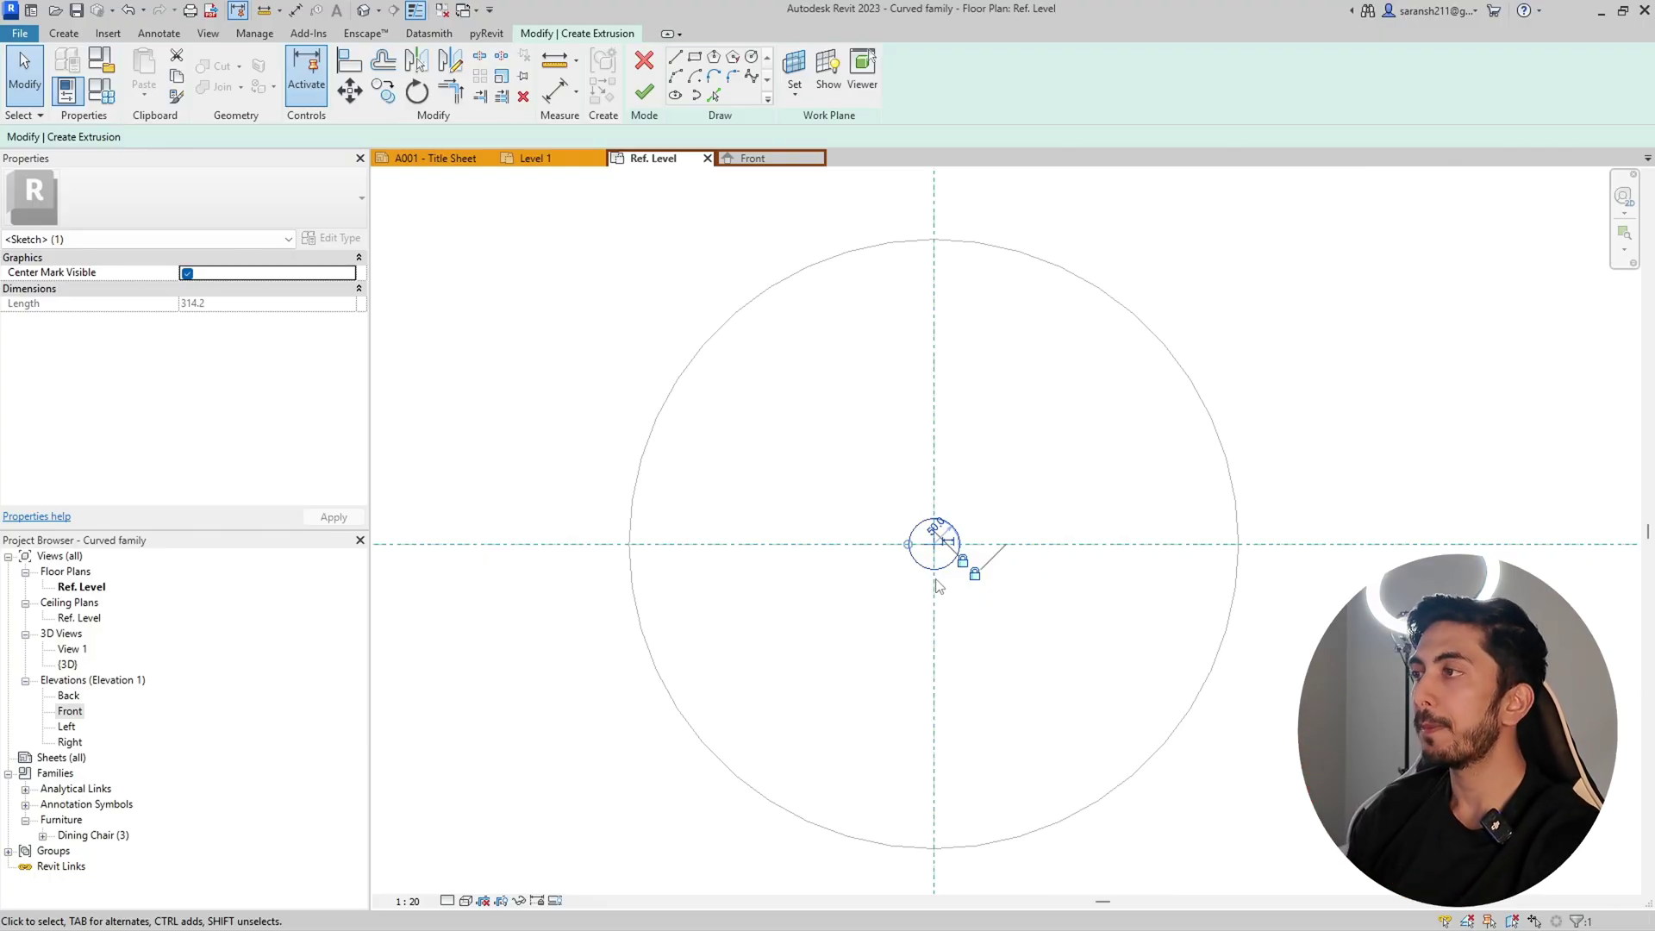
left_click(915, 592)
left_click(952, 561)
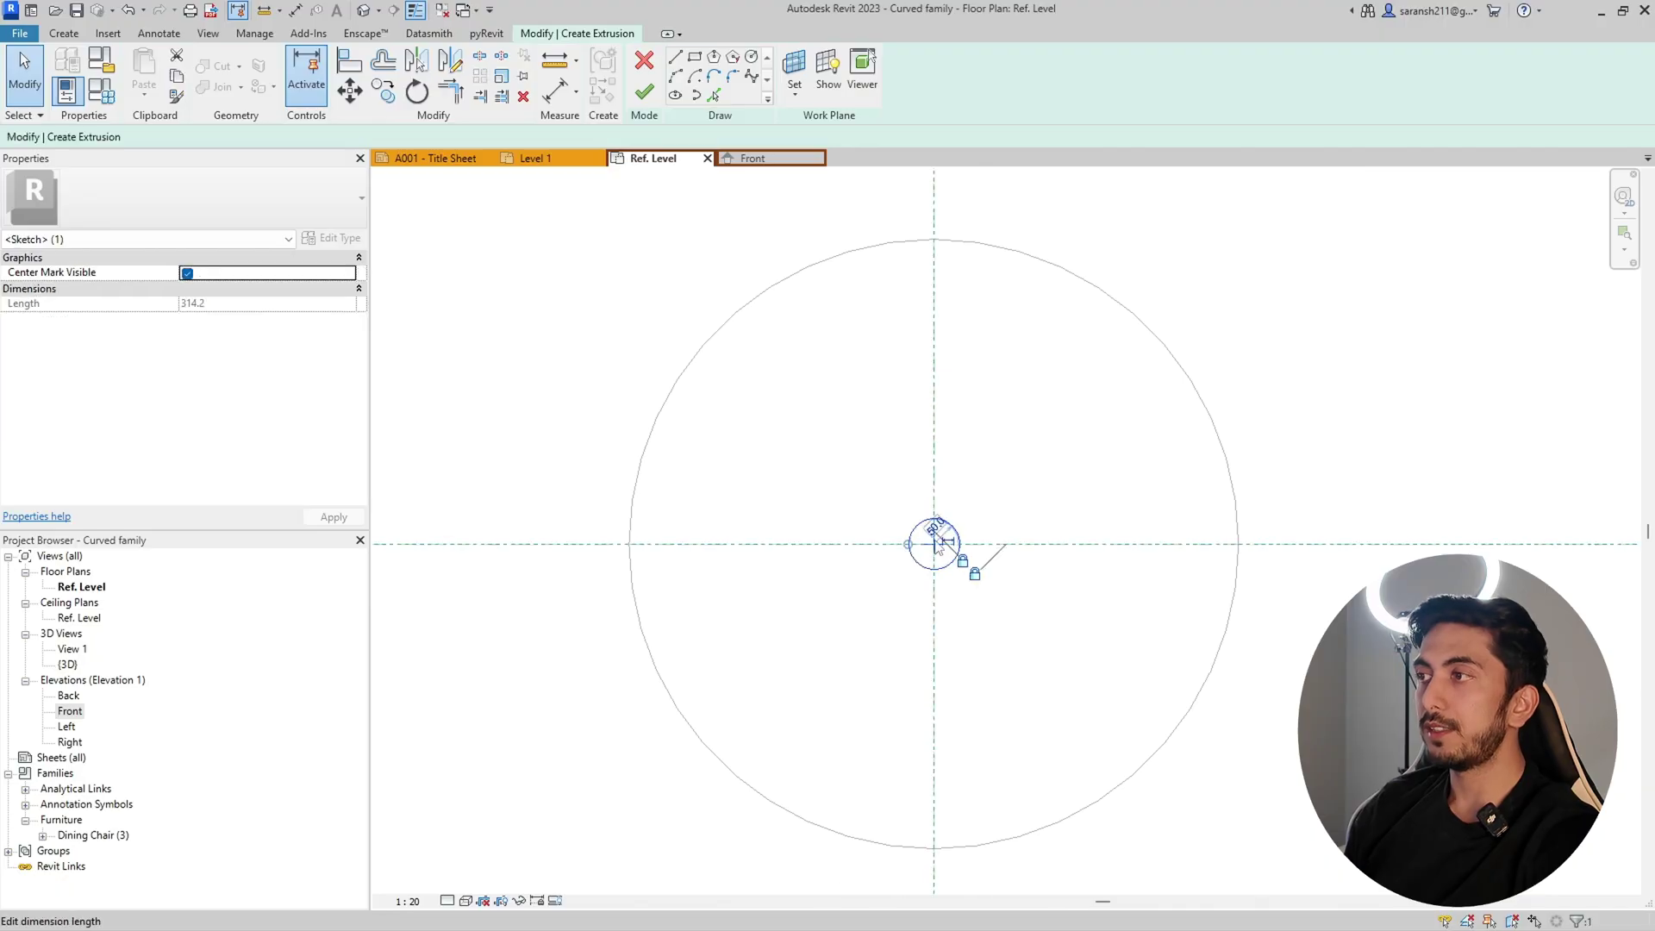
scroll(969, 551, "up", 3)
left_click(967, 541)
left_click(1121, 731)
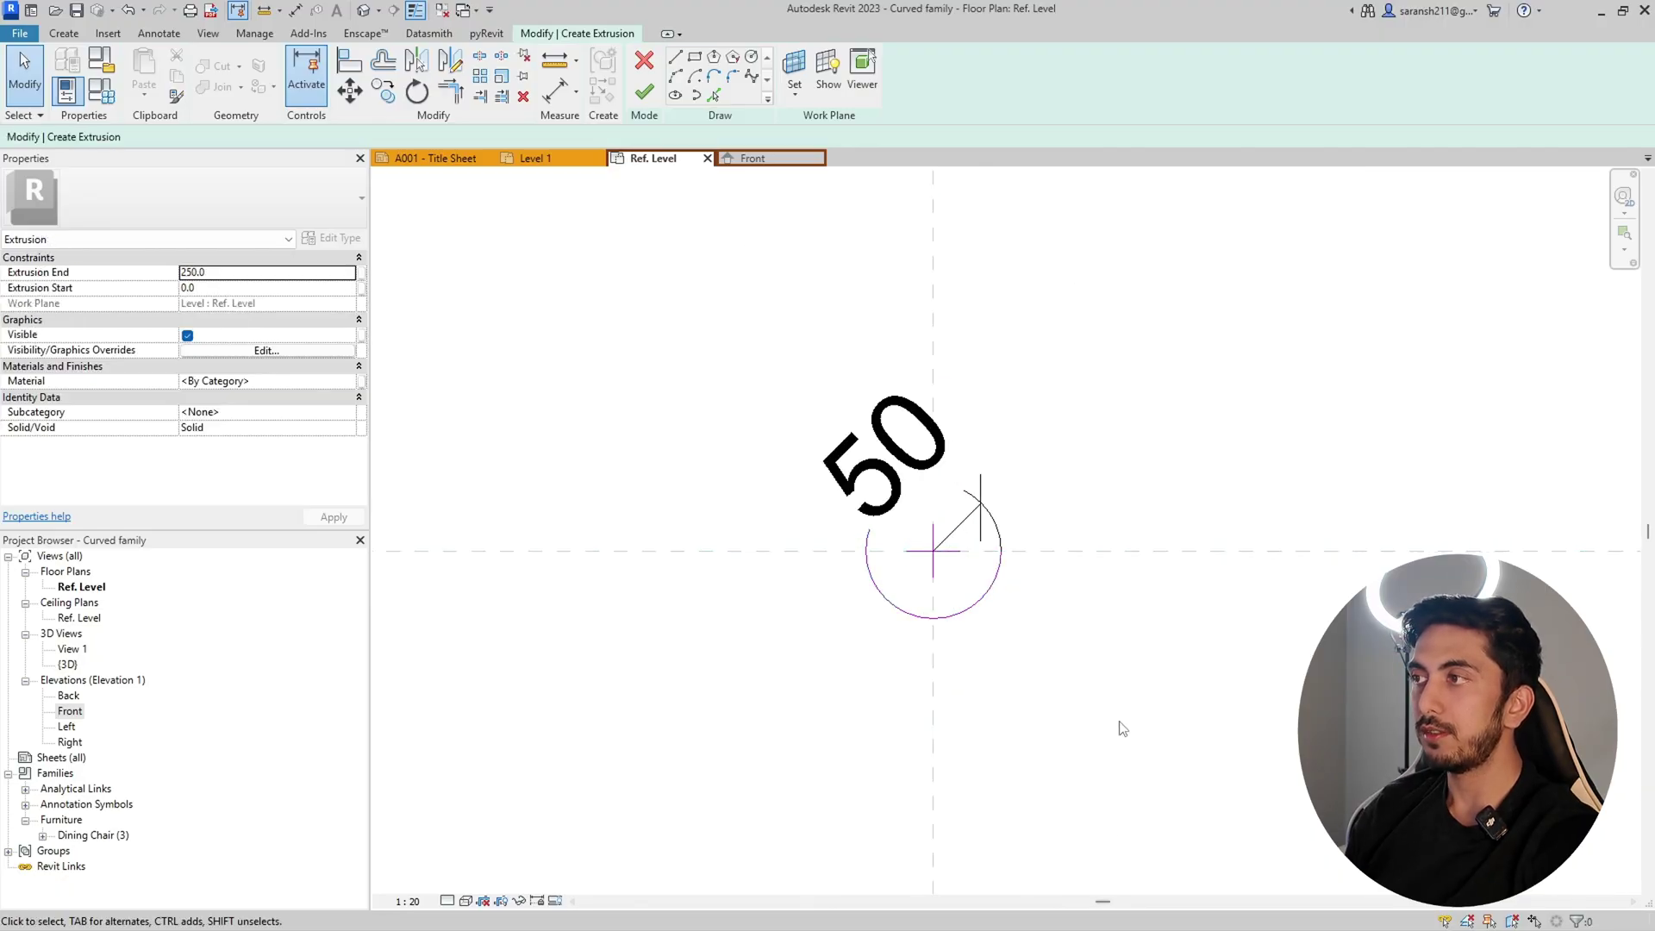
Step: Label the small circle's radius dimension with a new type family parameter named Center Support Thickness
left_click(965, 521)
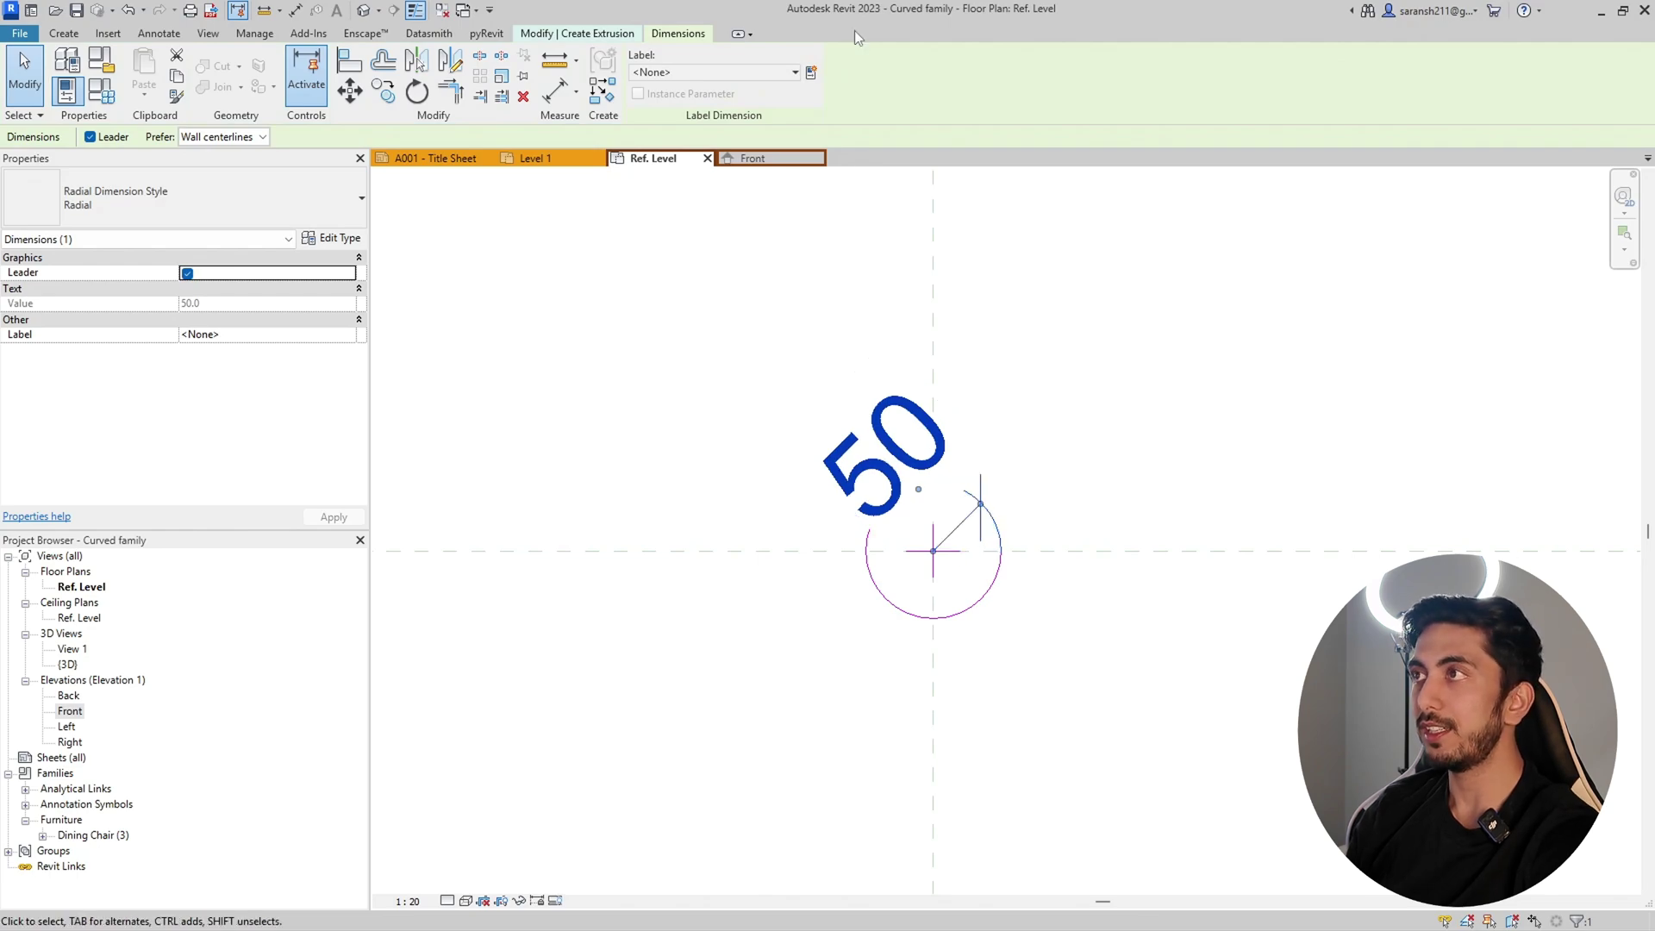
left_click(811, 73)
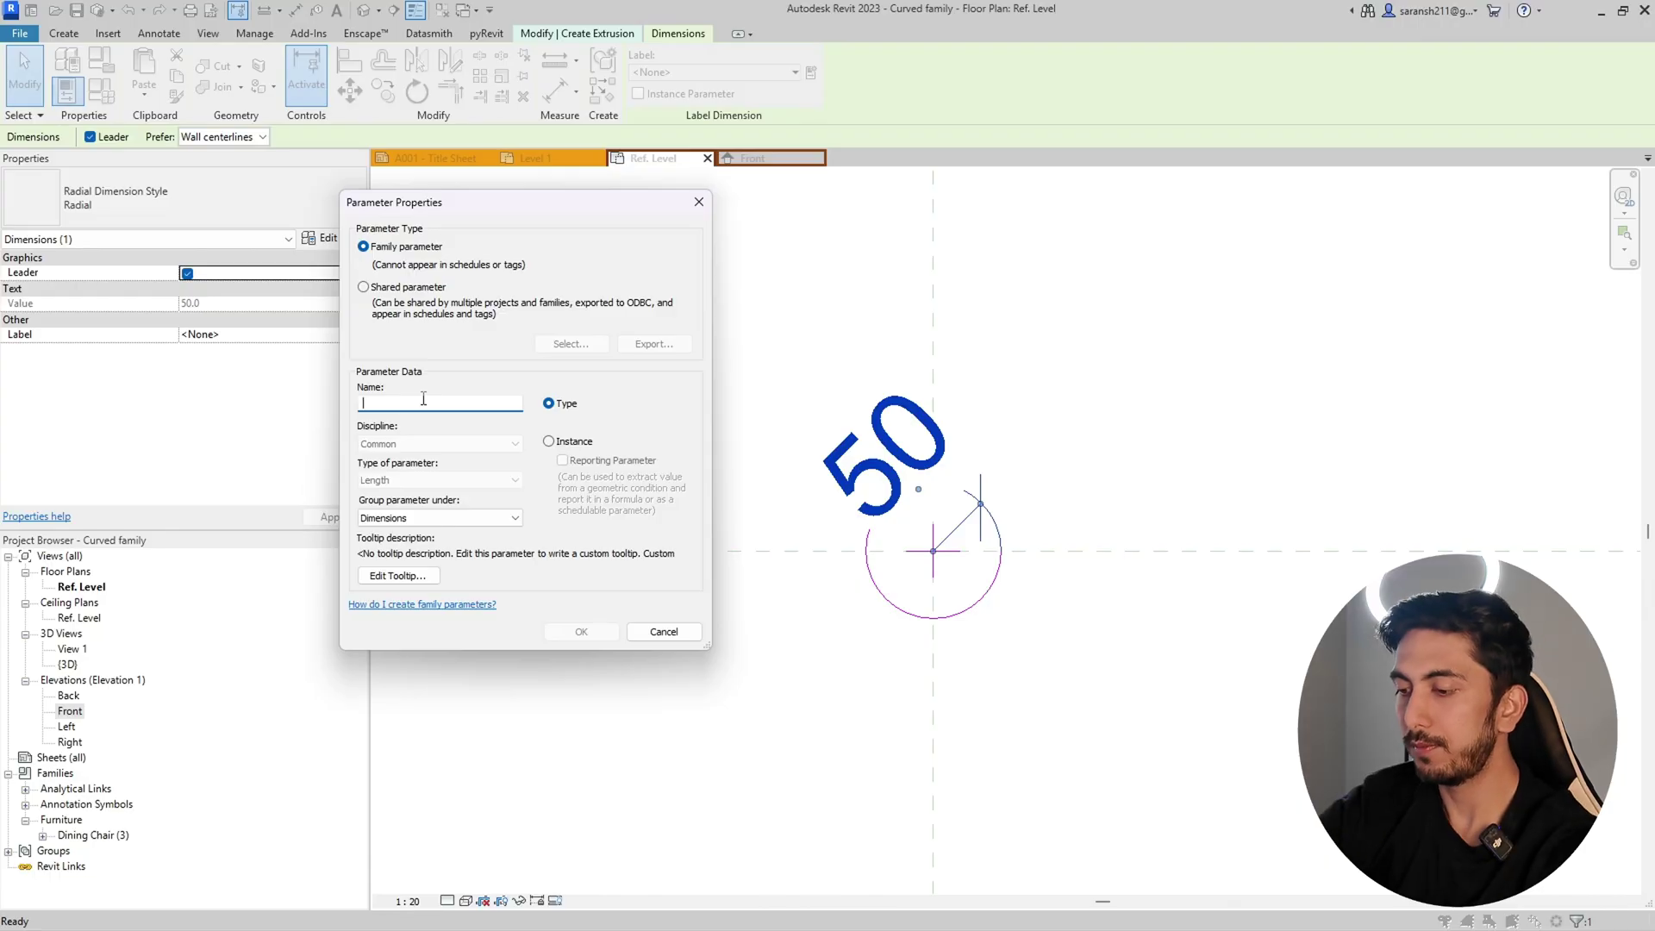
key("Caps_Lock")
type("C")
key("Caps_Lock")
type("en")
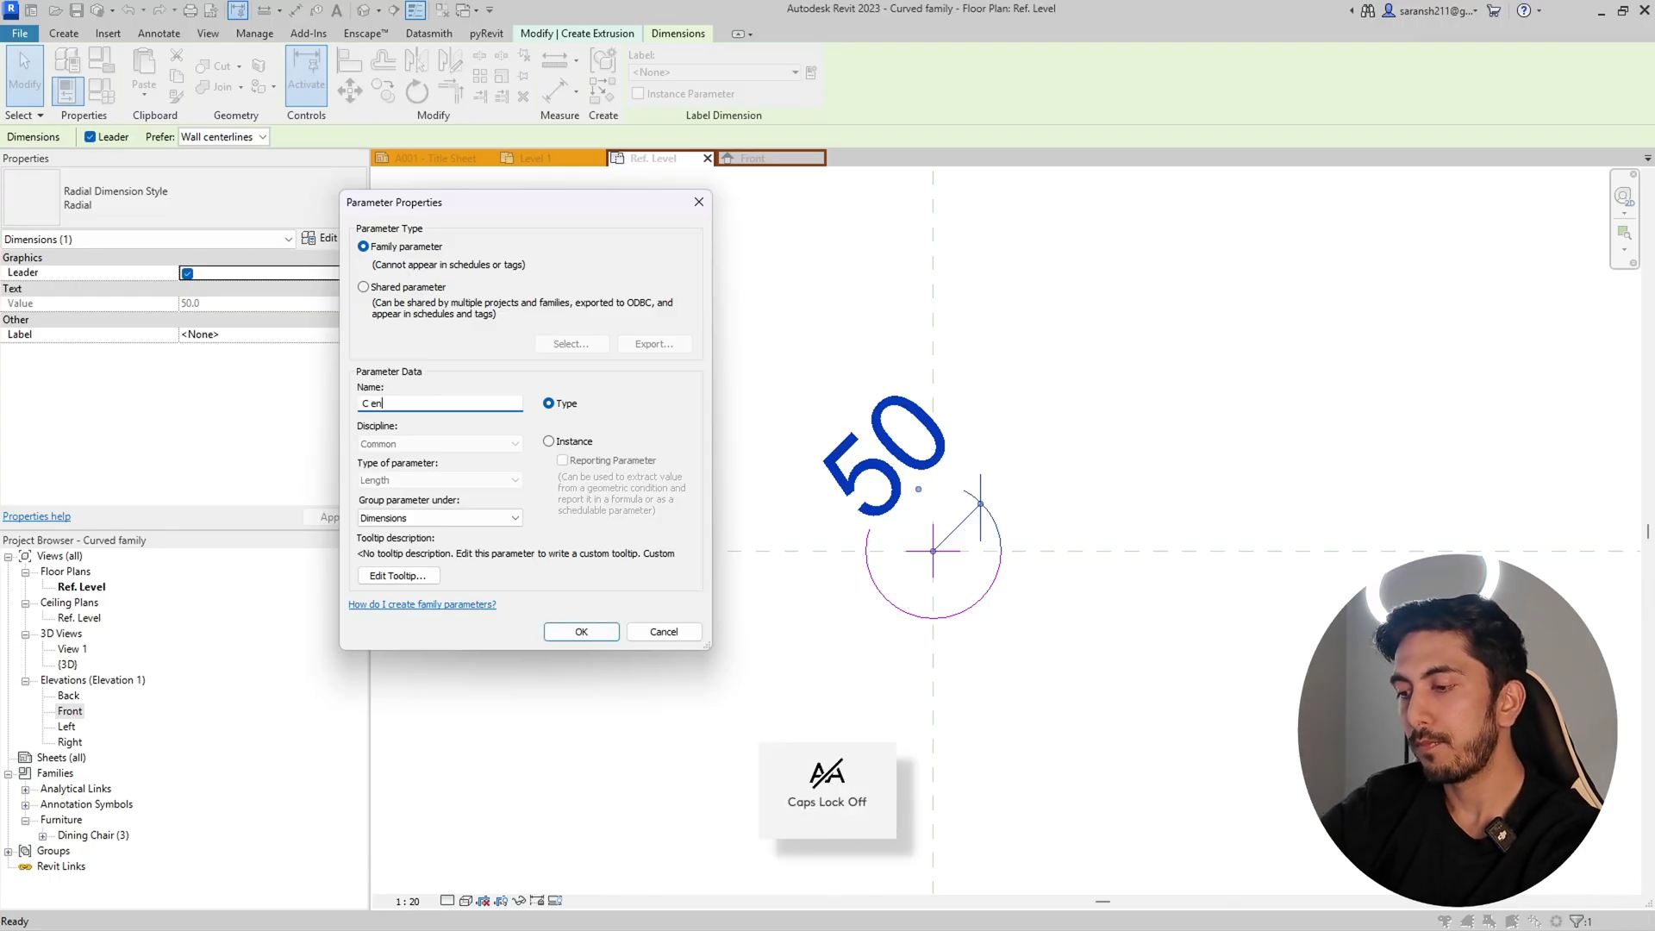
type("ter")
key("Caps_Lock")
type("S")
key("Caps_Lock")
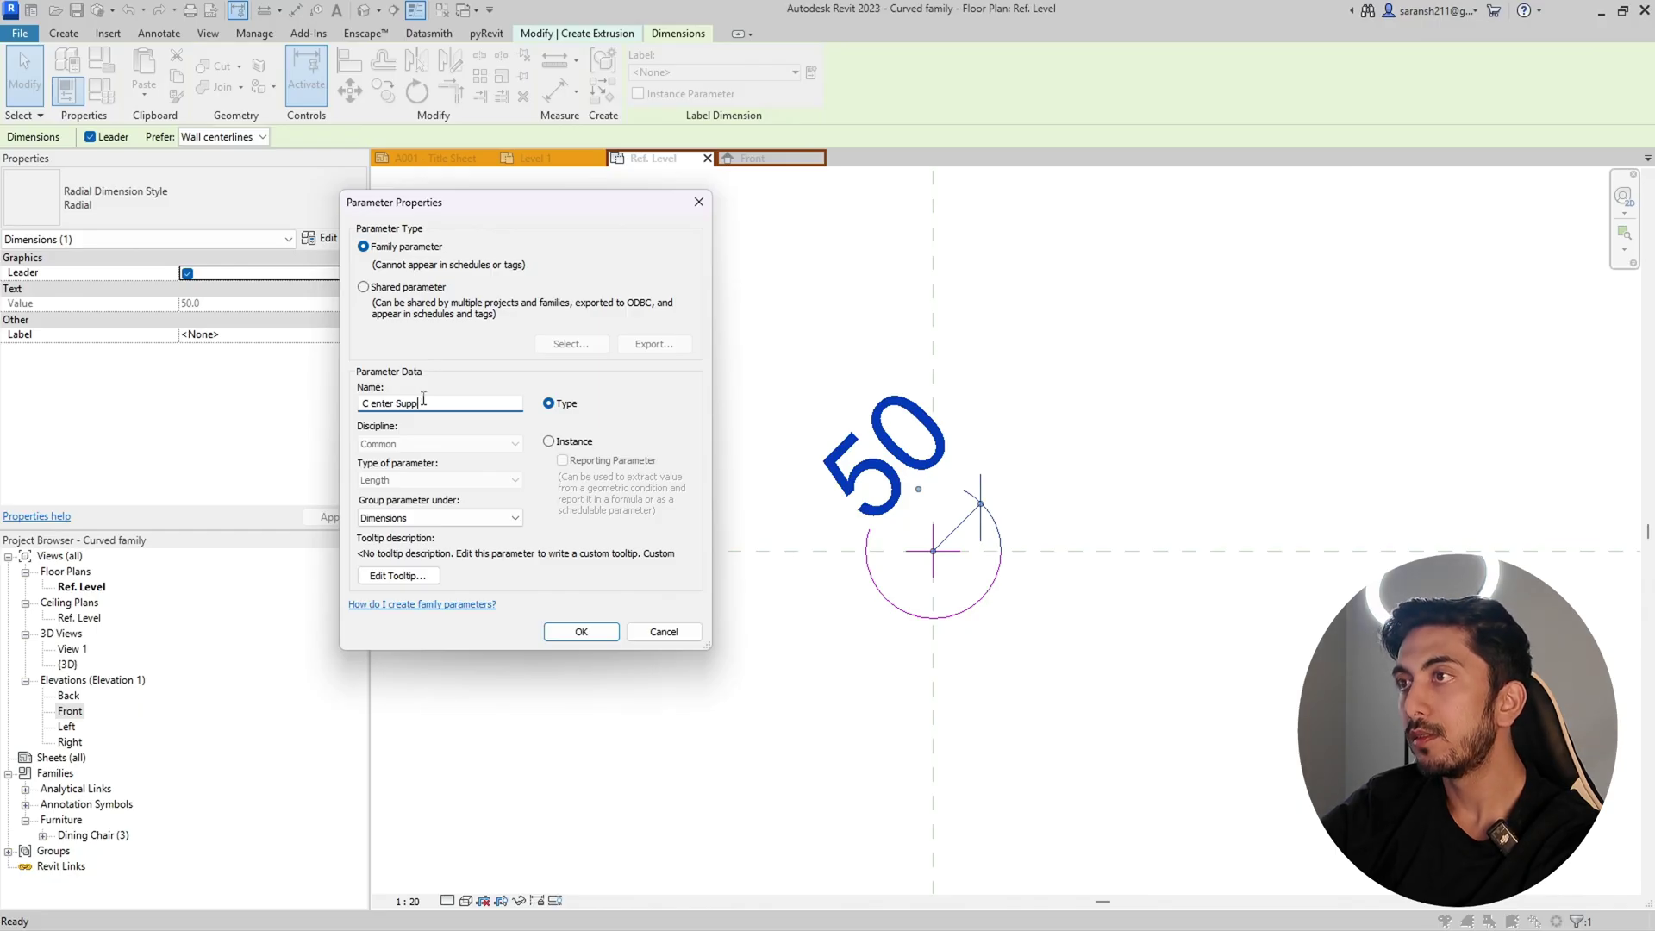
type("upport")
key("Caps_Lock")
type("T")
key("Caps_Lock")
type("hickness")
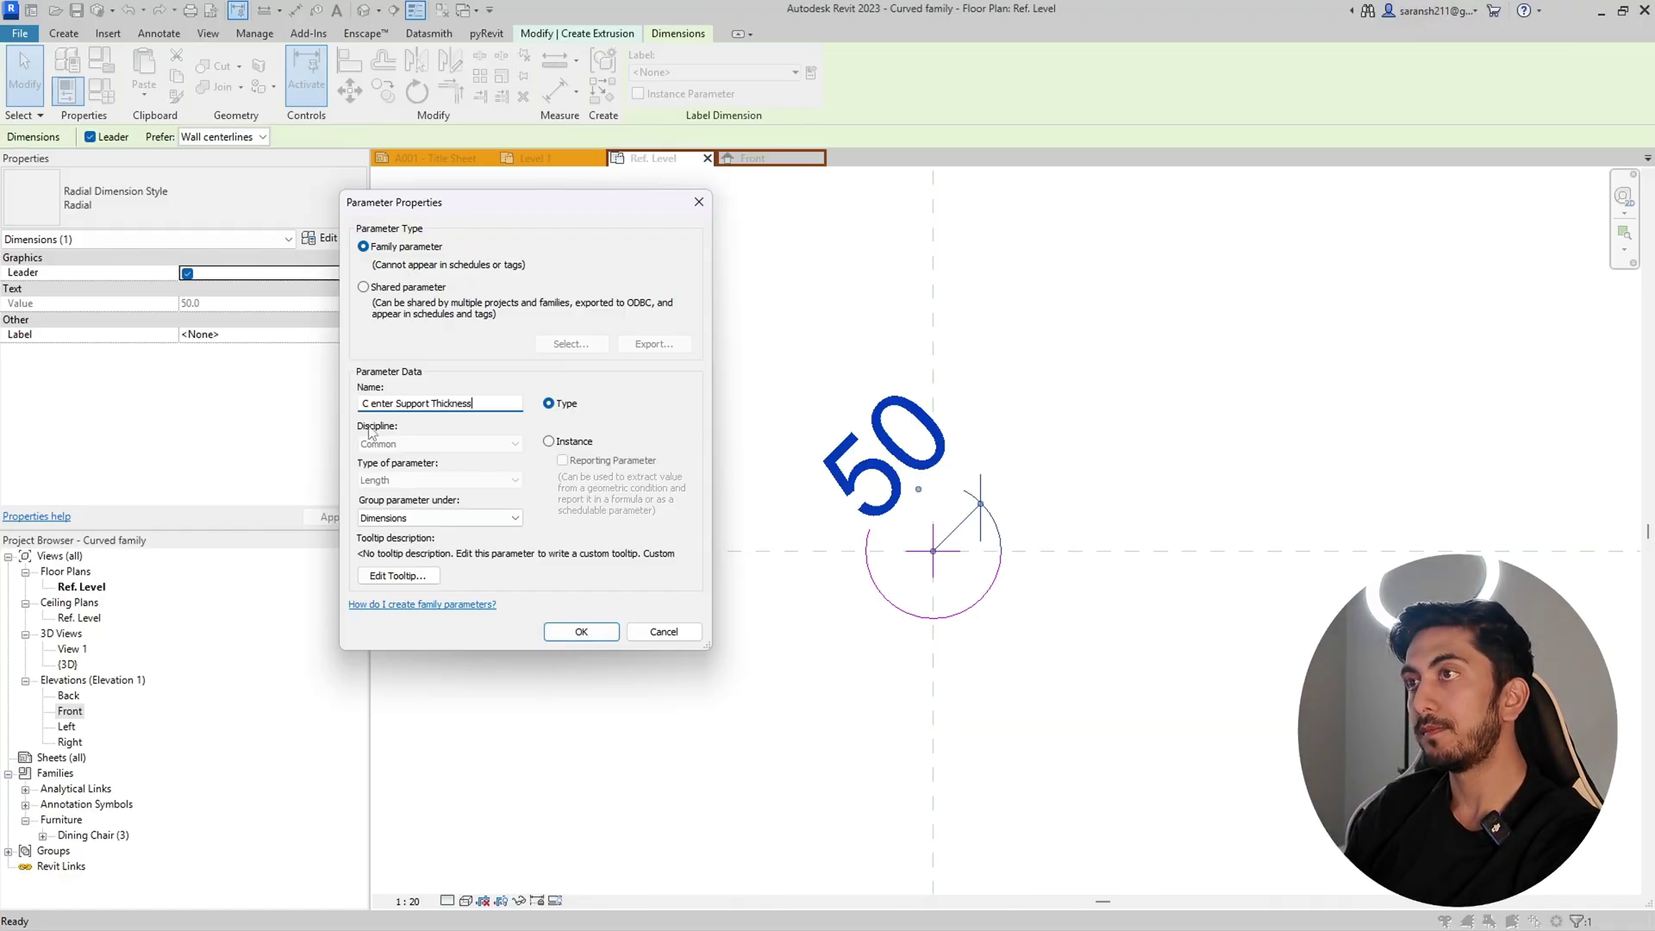
key("BackSpace")
key("BackSpace")
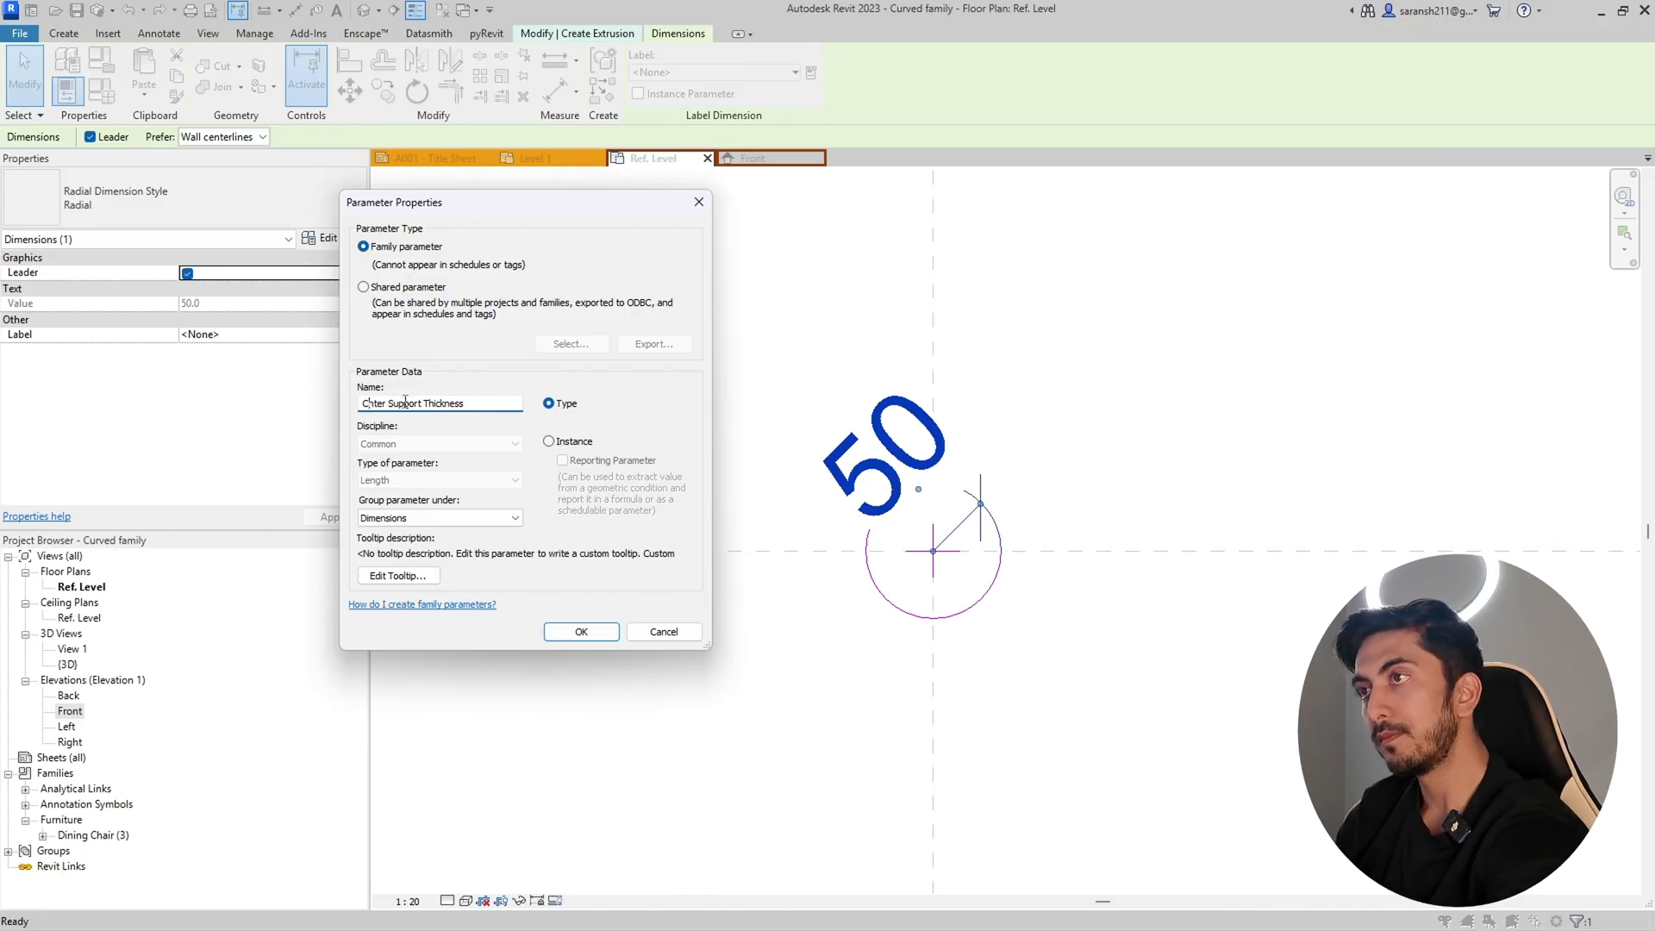
type("e")
left_click(581, 631)
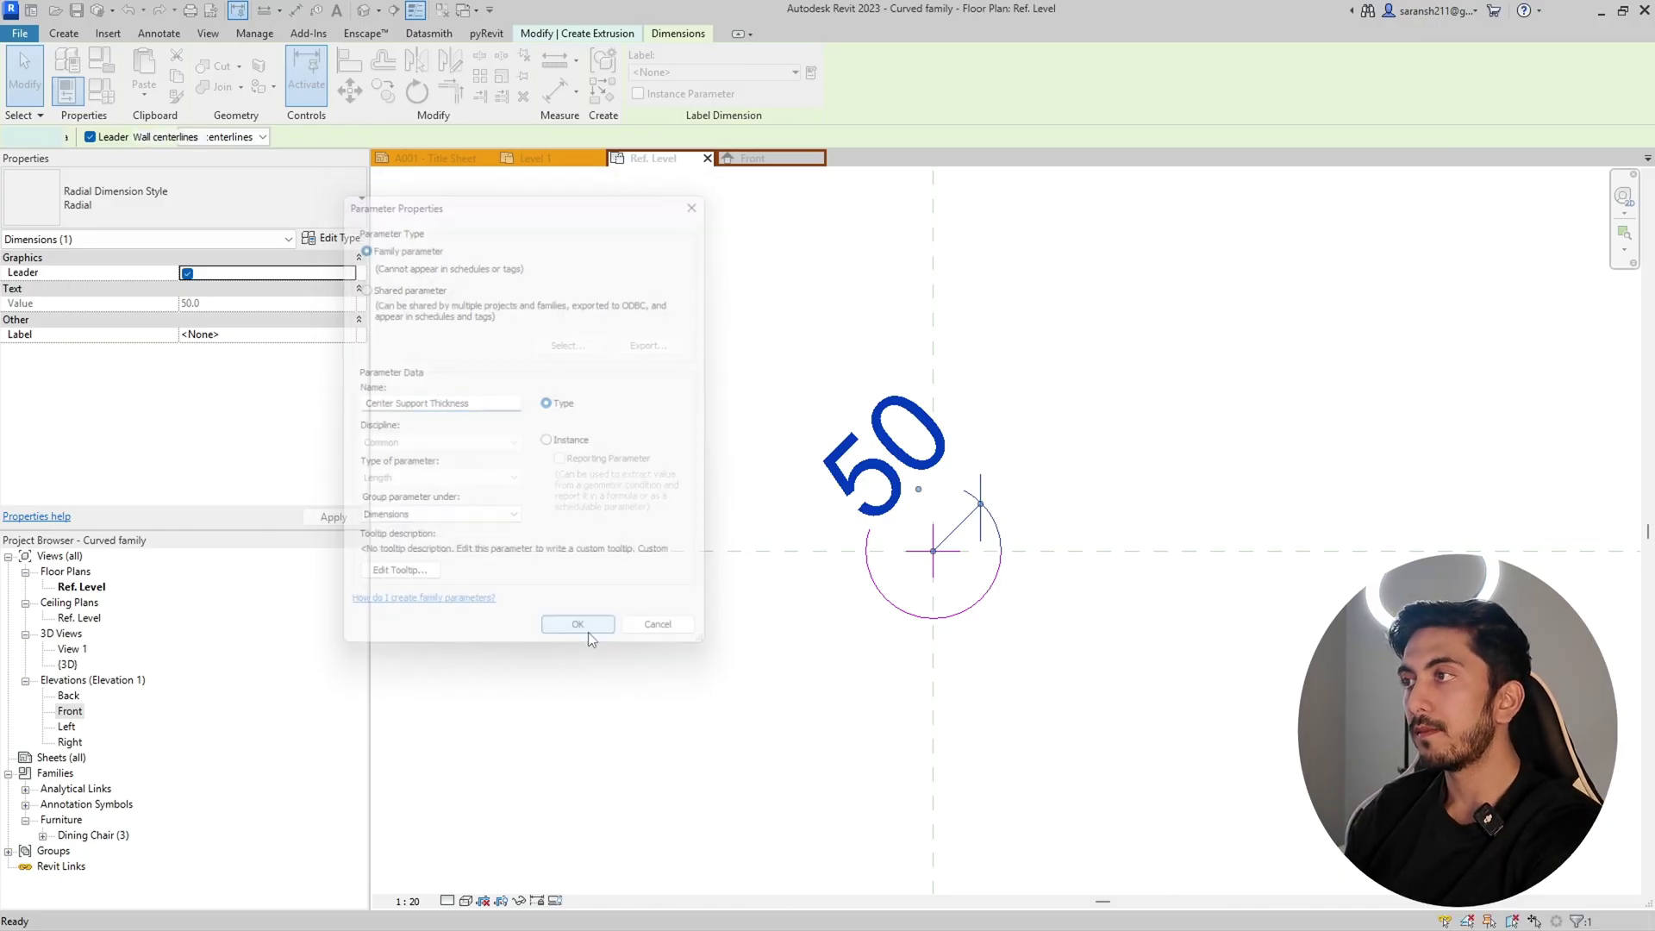
key("Escape")
Step: Finish the center support's extrusion sketch and clear the selection
scroll(757, 462, "down", 4)
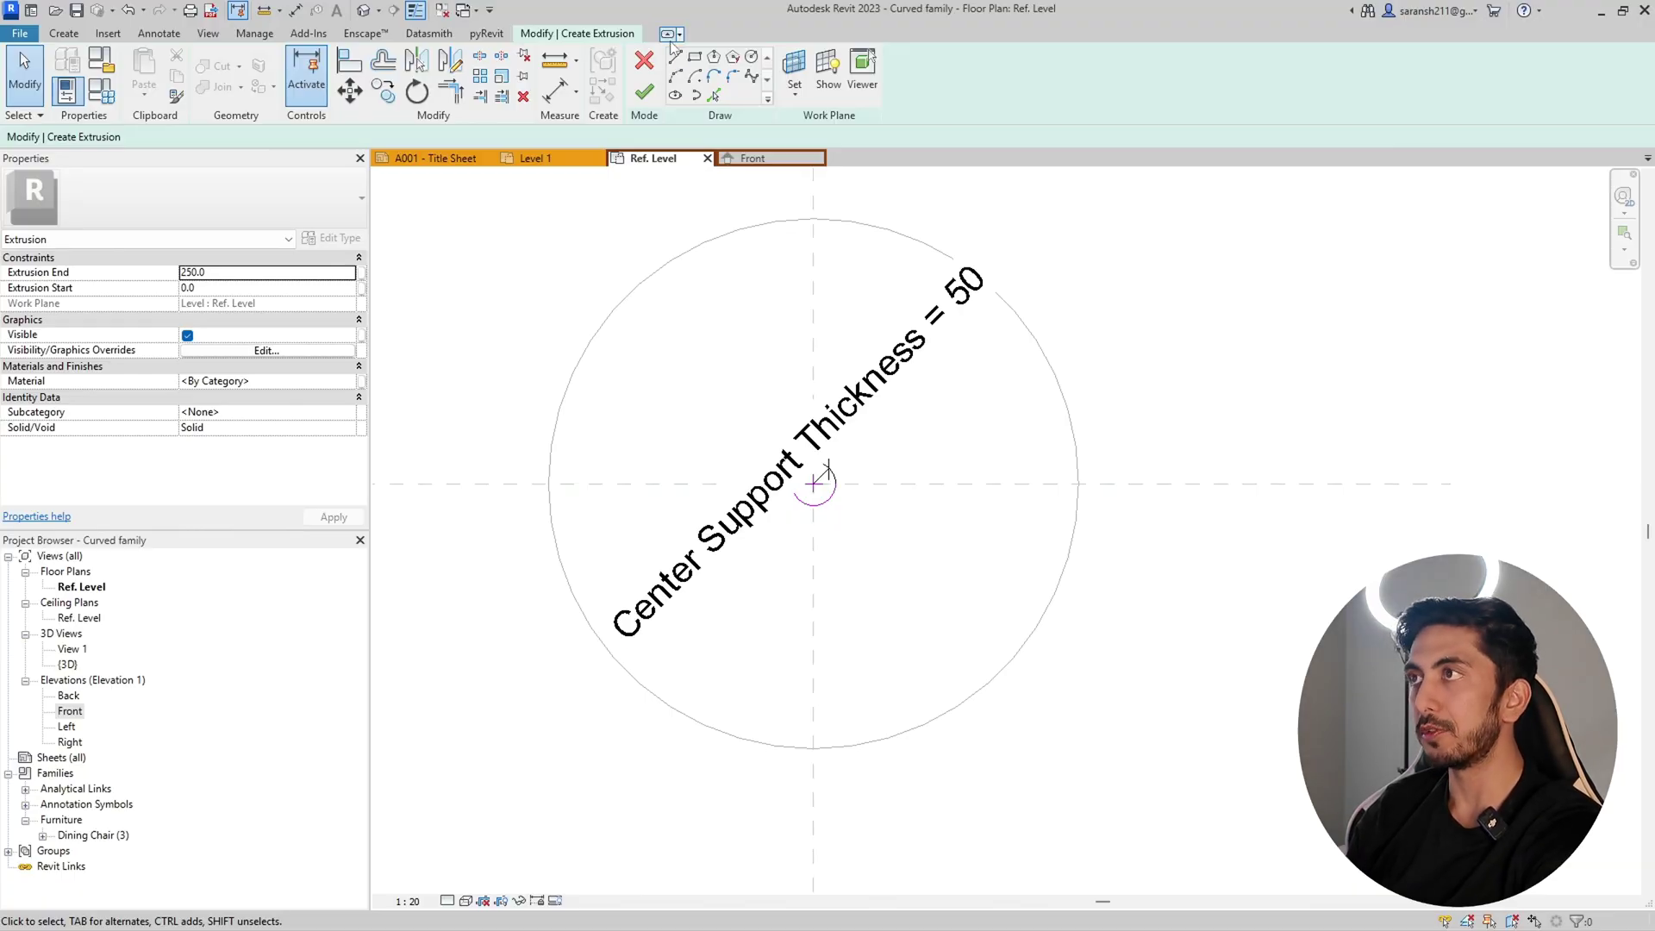
left_click(646, 90)
left_click(1019, 665)
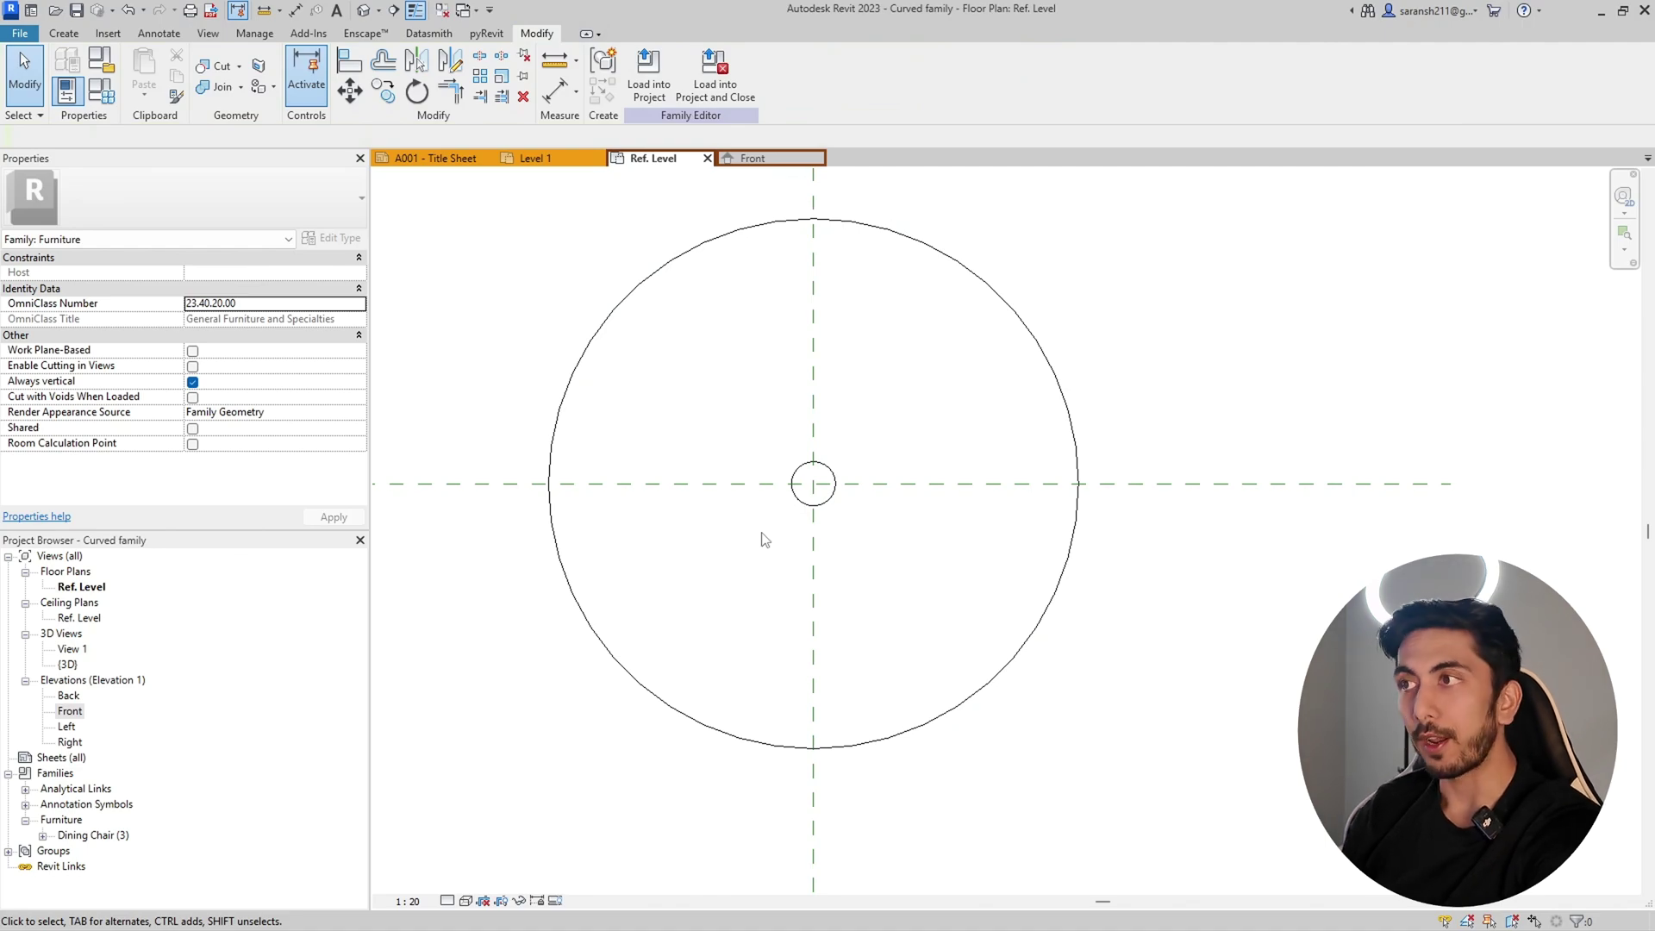
Step: In the Front elevation, raise the lower face of the center support extrusion slightly above the reference level
left_click(751, 158)
left_click(1090, 638)
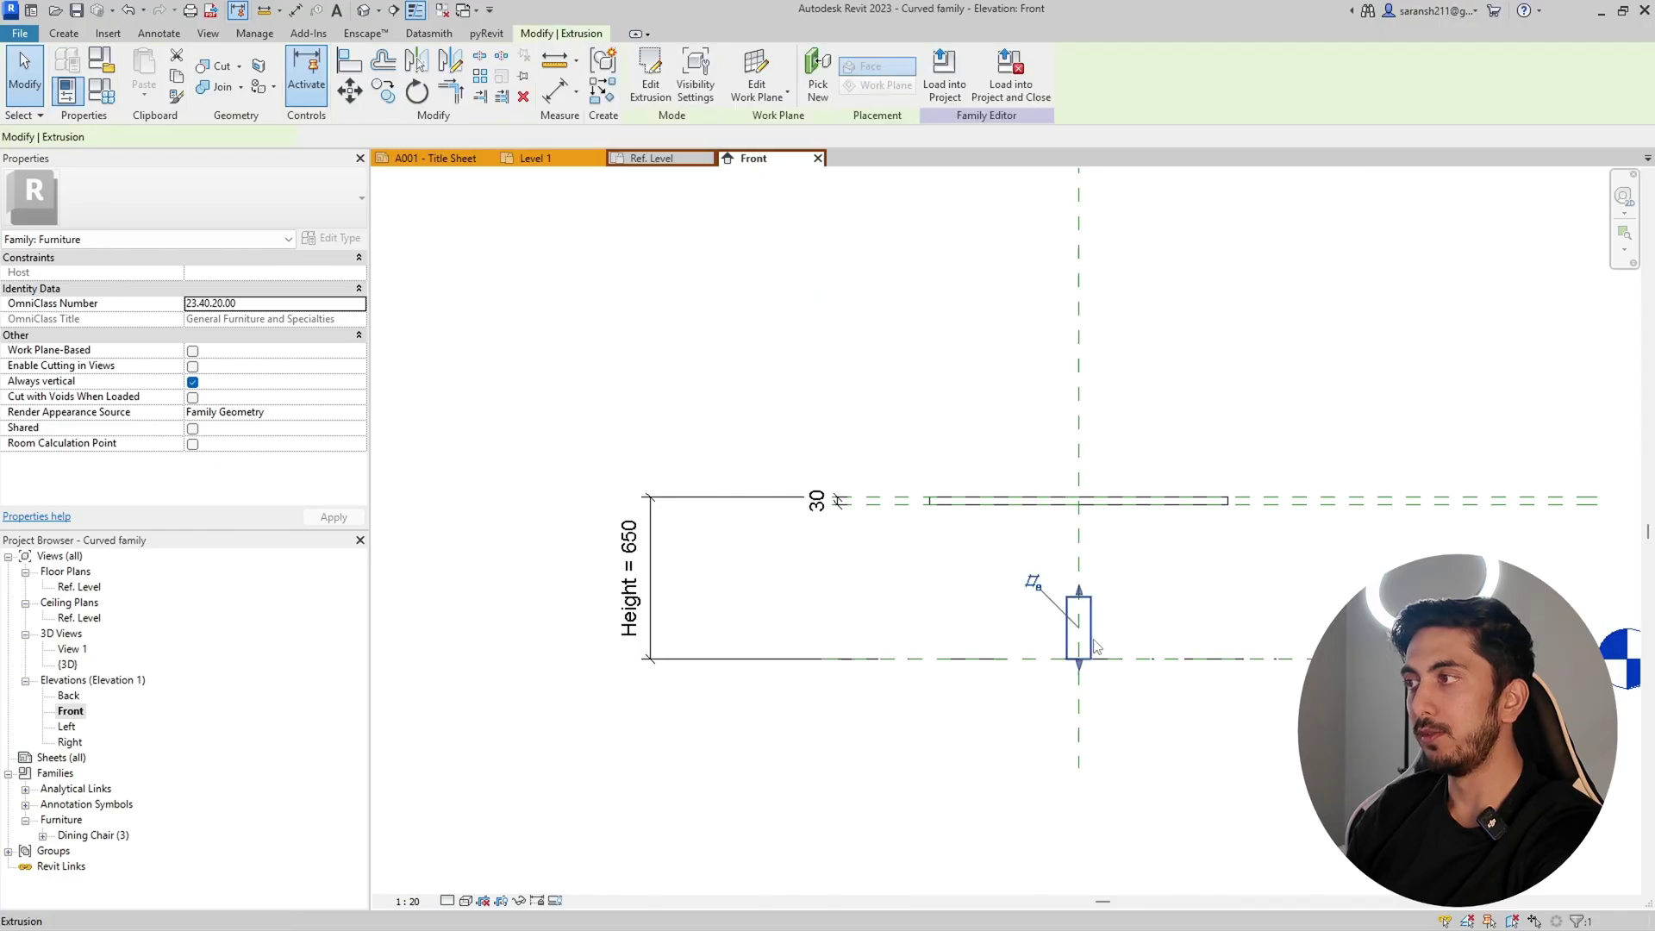
scroll(1080, 644, "up", 2)
left_click(1193, 620)
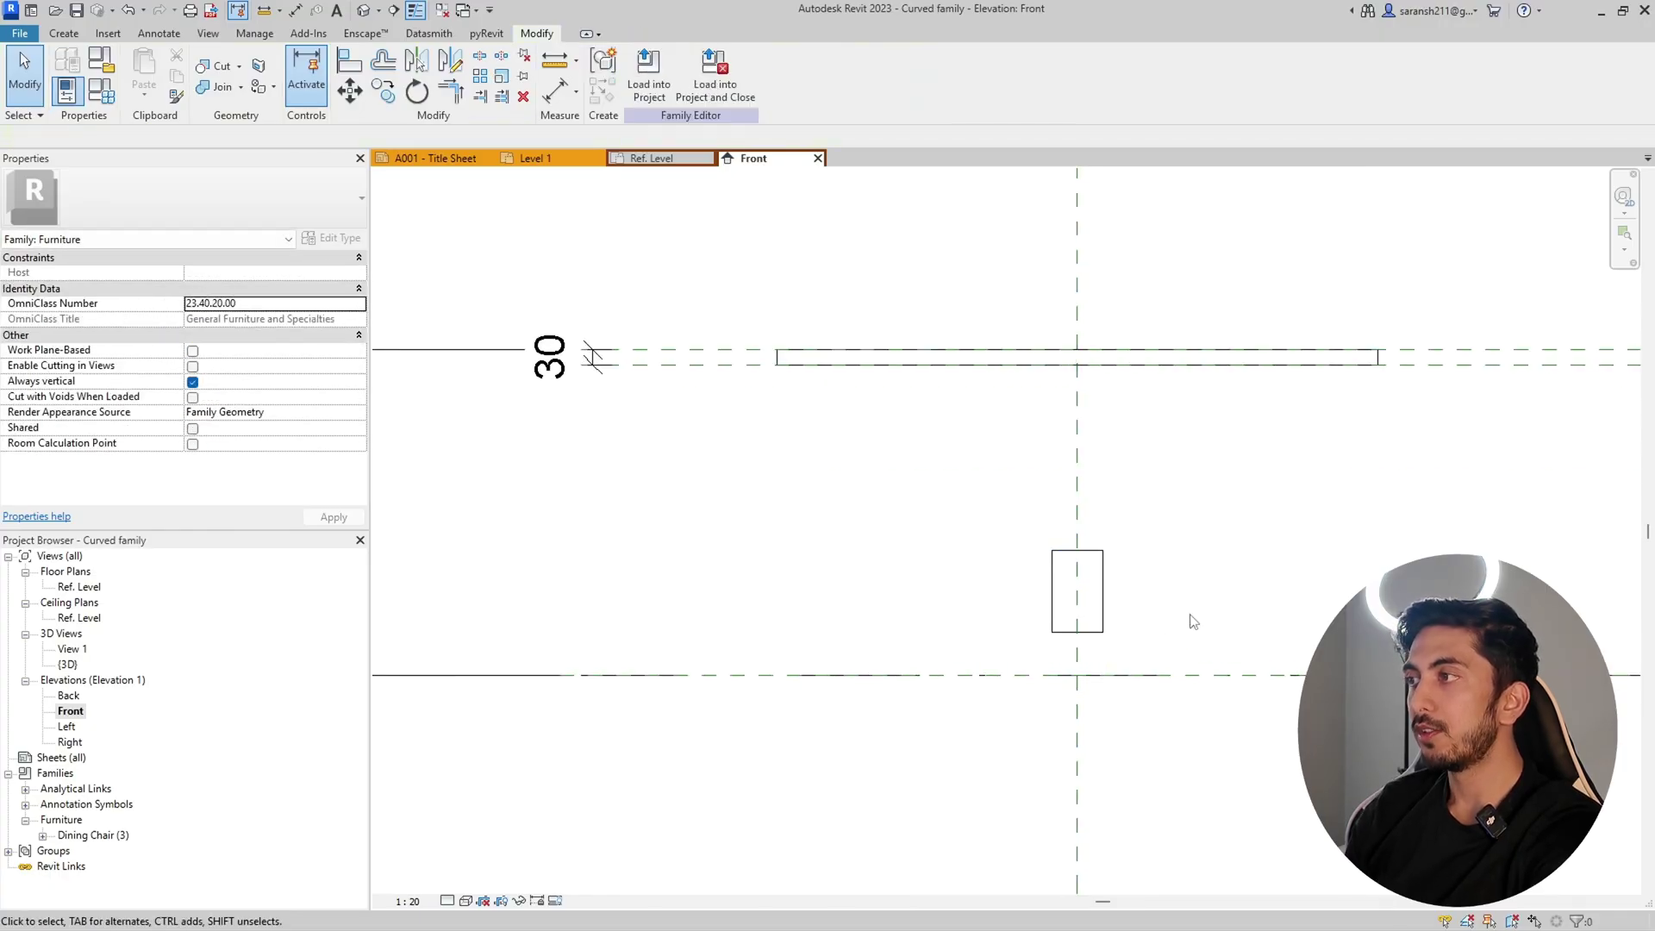
scroll(1146, 540, "down", 2)
Step: Align the center support's lower face to the reference plane at the level line with the alignment locked
left_click(363, 78)
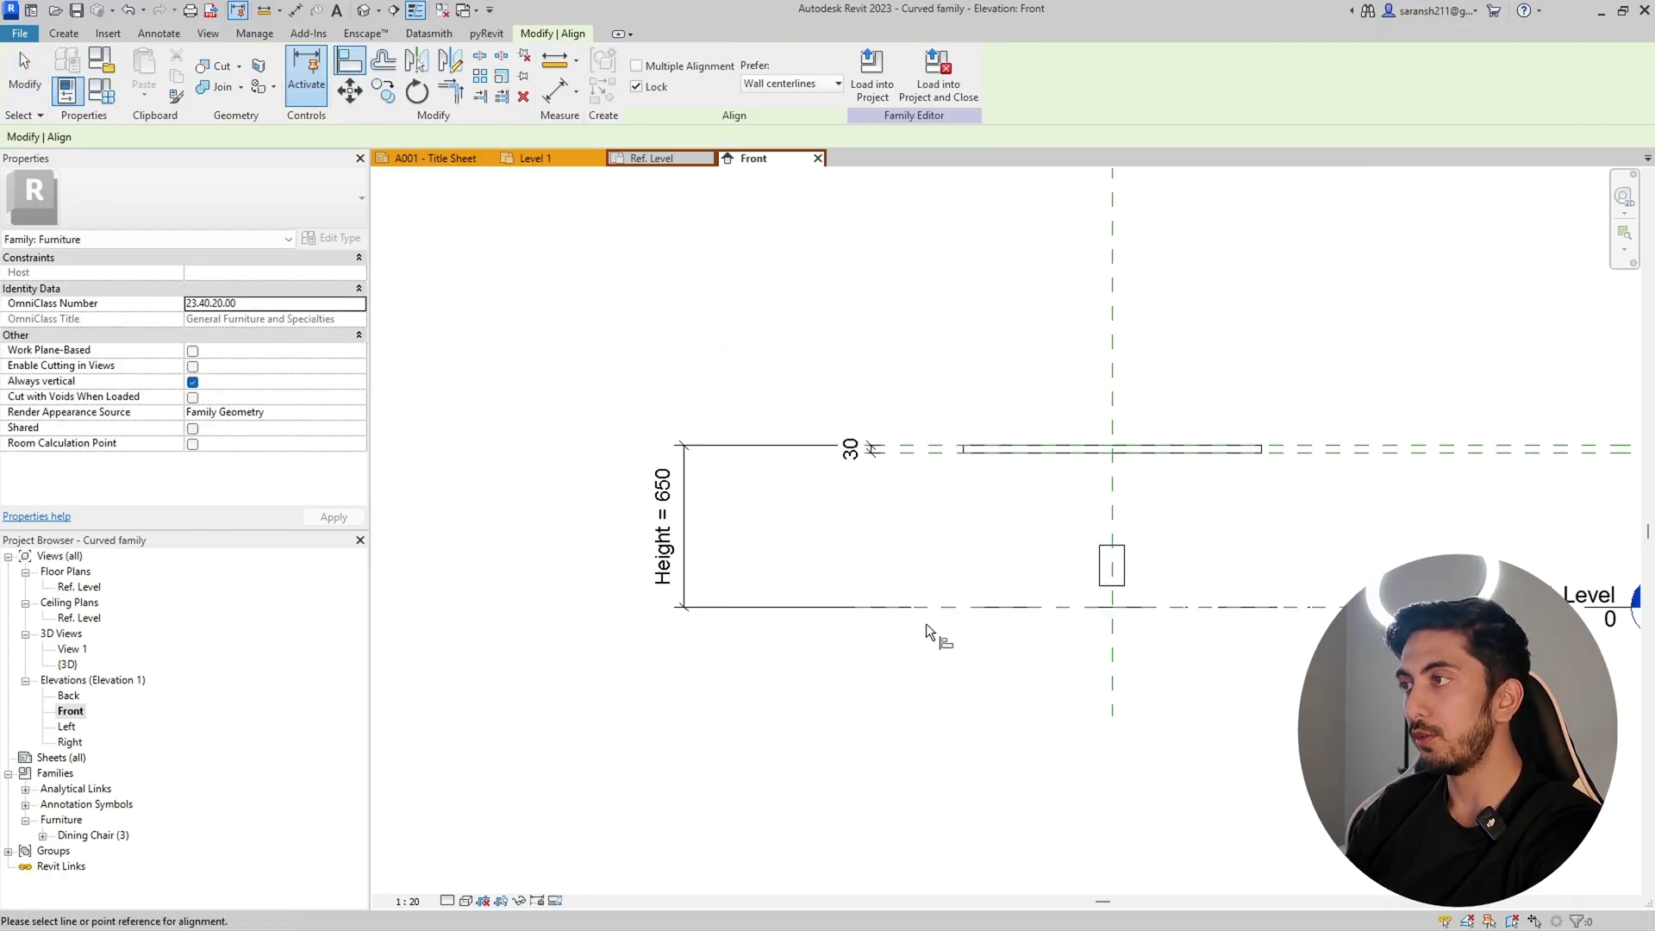
key("Caps_Lock")
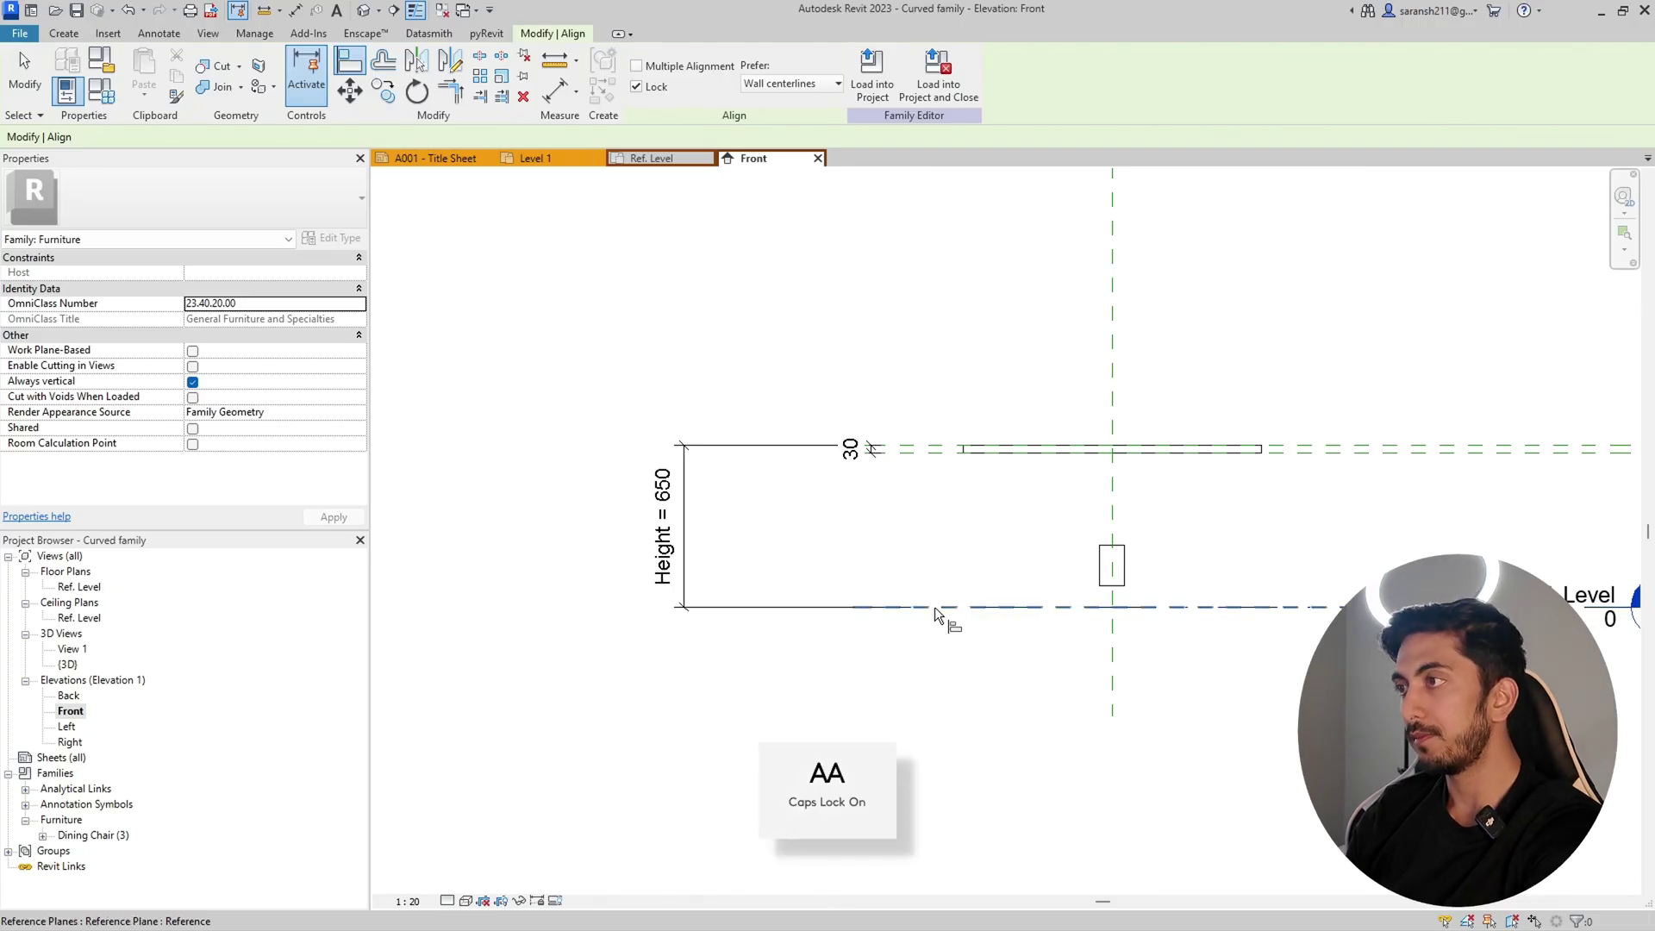
left_click(934, 607)
left_click(1119, 586)
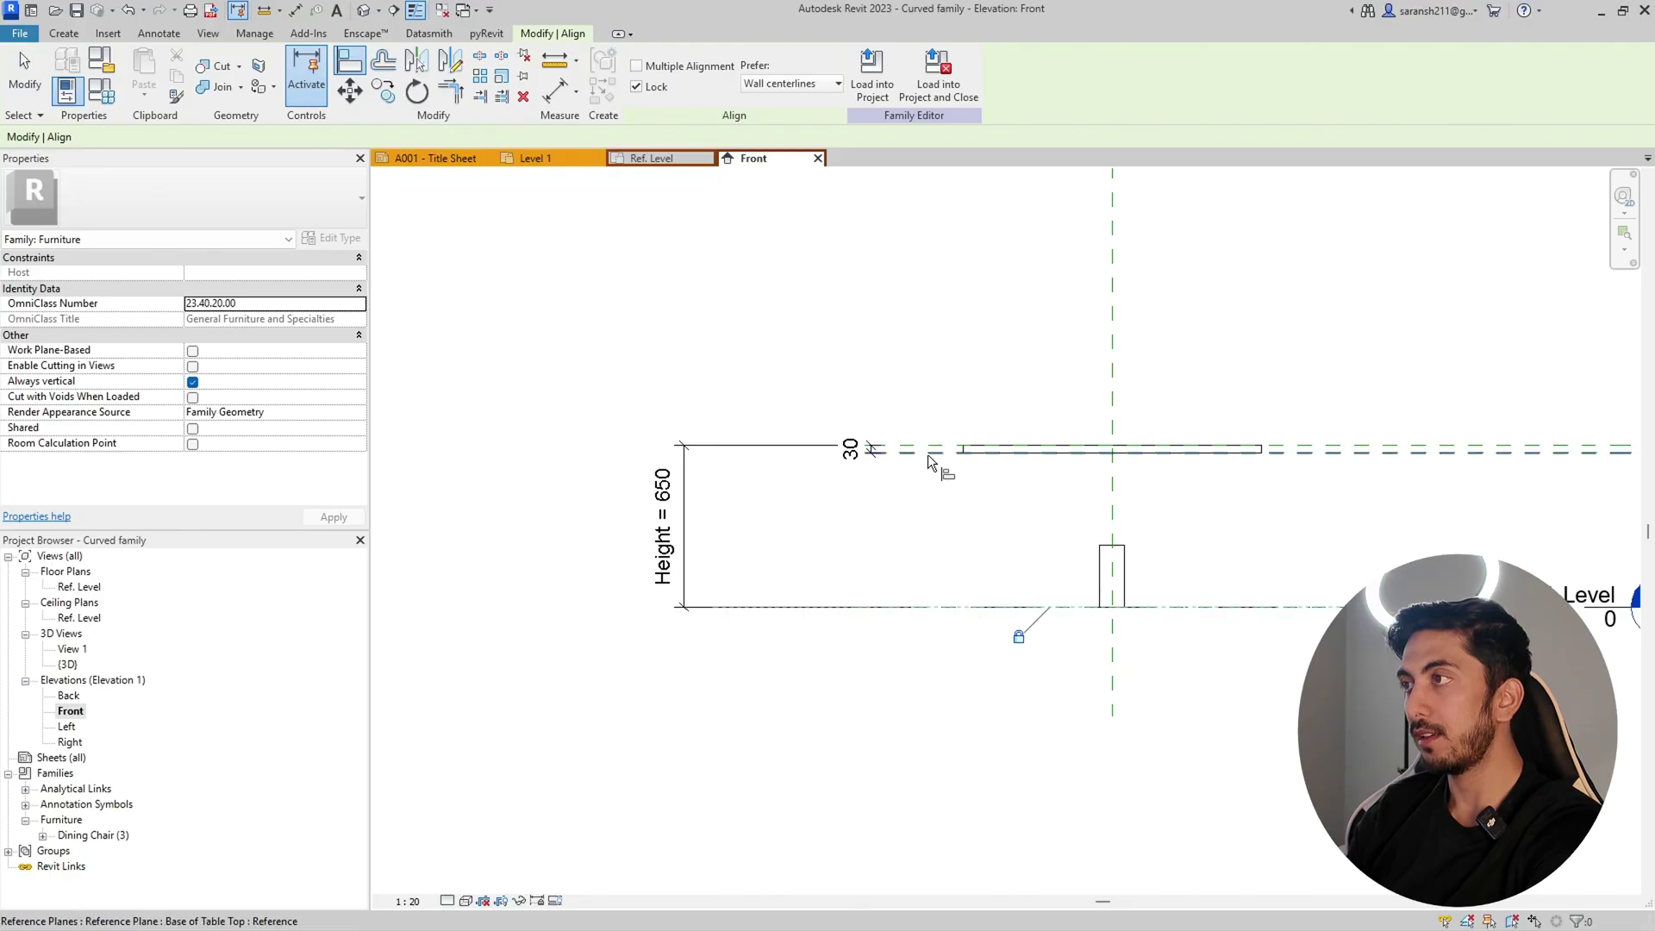
Step: Align the center support's upper face to the Base of Table Top reference plane with the alignment locked, and exit Align
left_click(927, 453)
left_click(1105, 552)
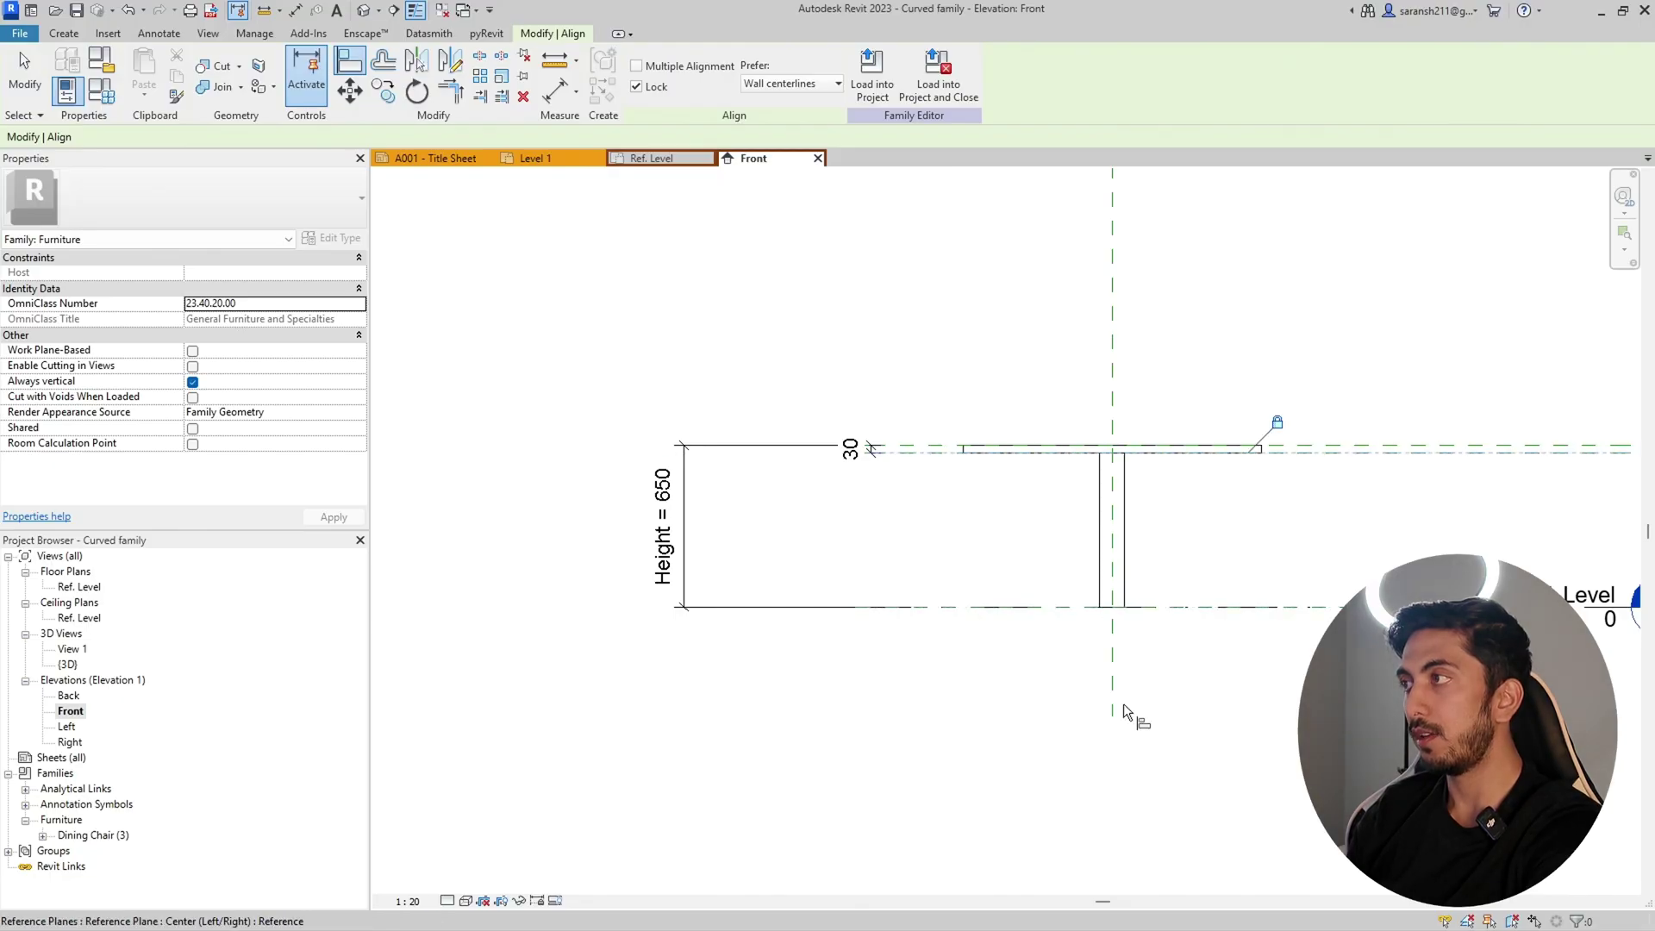
key("Escape")
key("Escape")
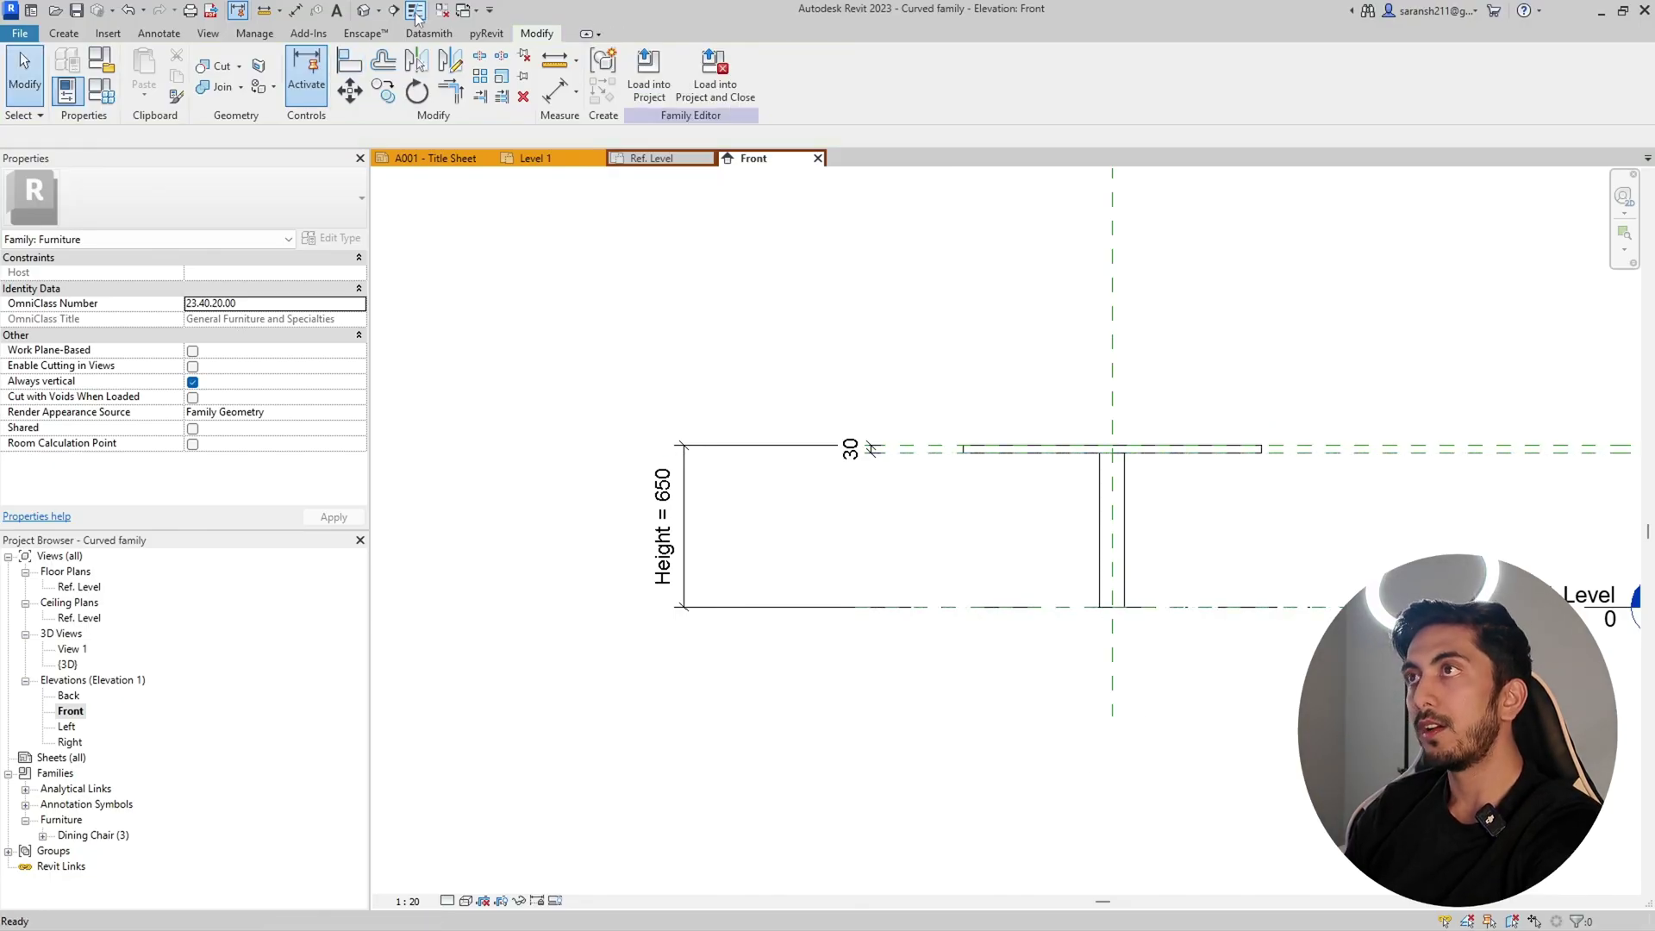
Step: Inspect the tabletop and center support in the 3D view, from above and from the side
left_click(363, 11)
scroll(870, 611, "down", 4)
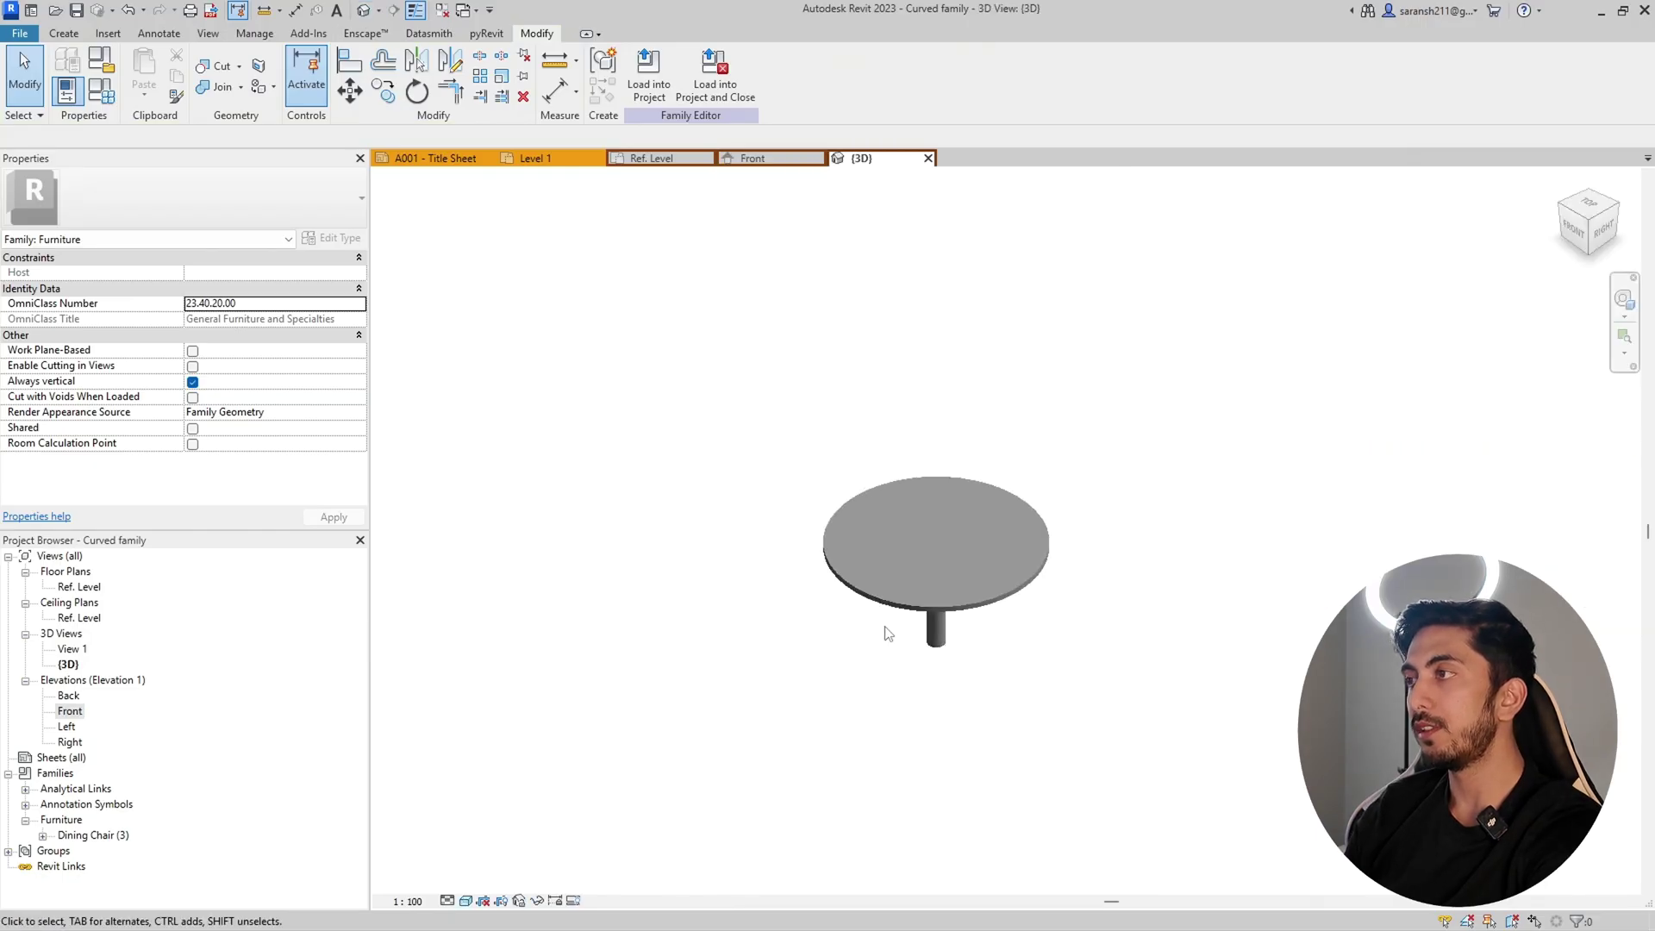
middle_click_drag(887, 631, 1325, 428, "shift")
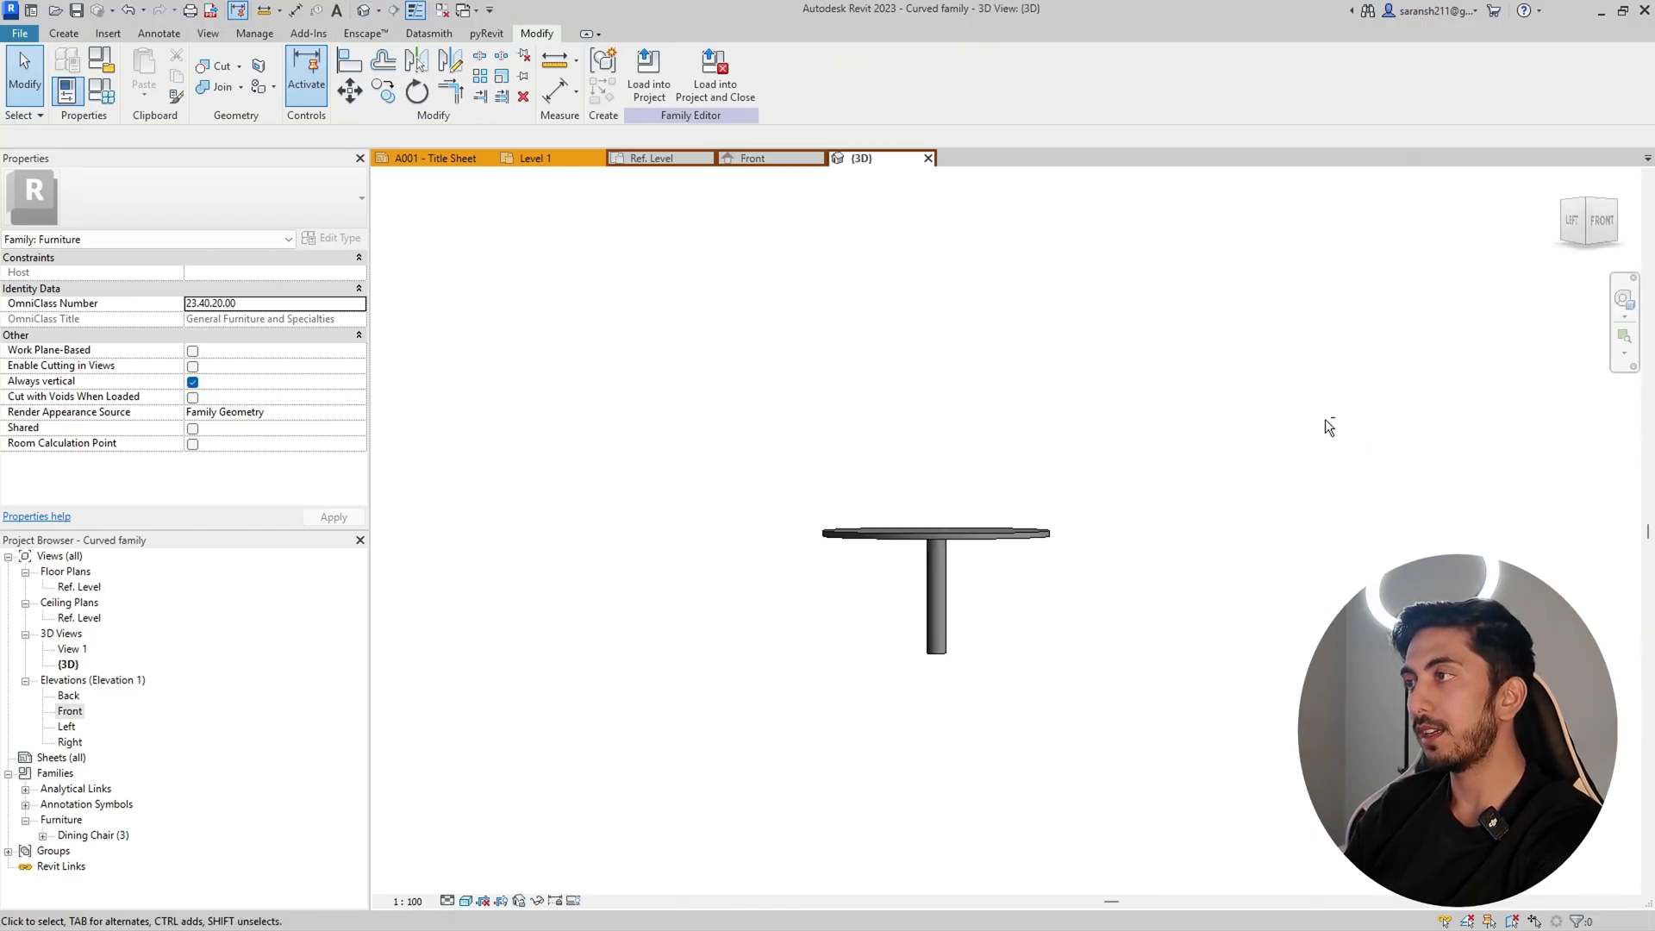
Step: In the Front elevation, create a reference plane offset 30 mm above the Ref. Level by picking the level line
left_click(769, 160)
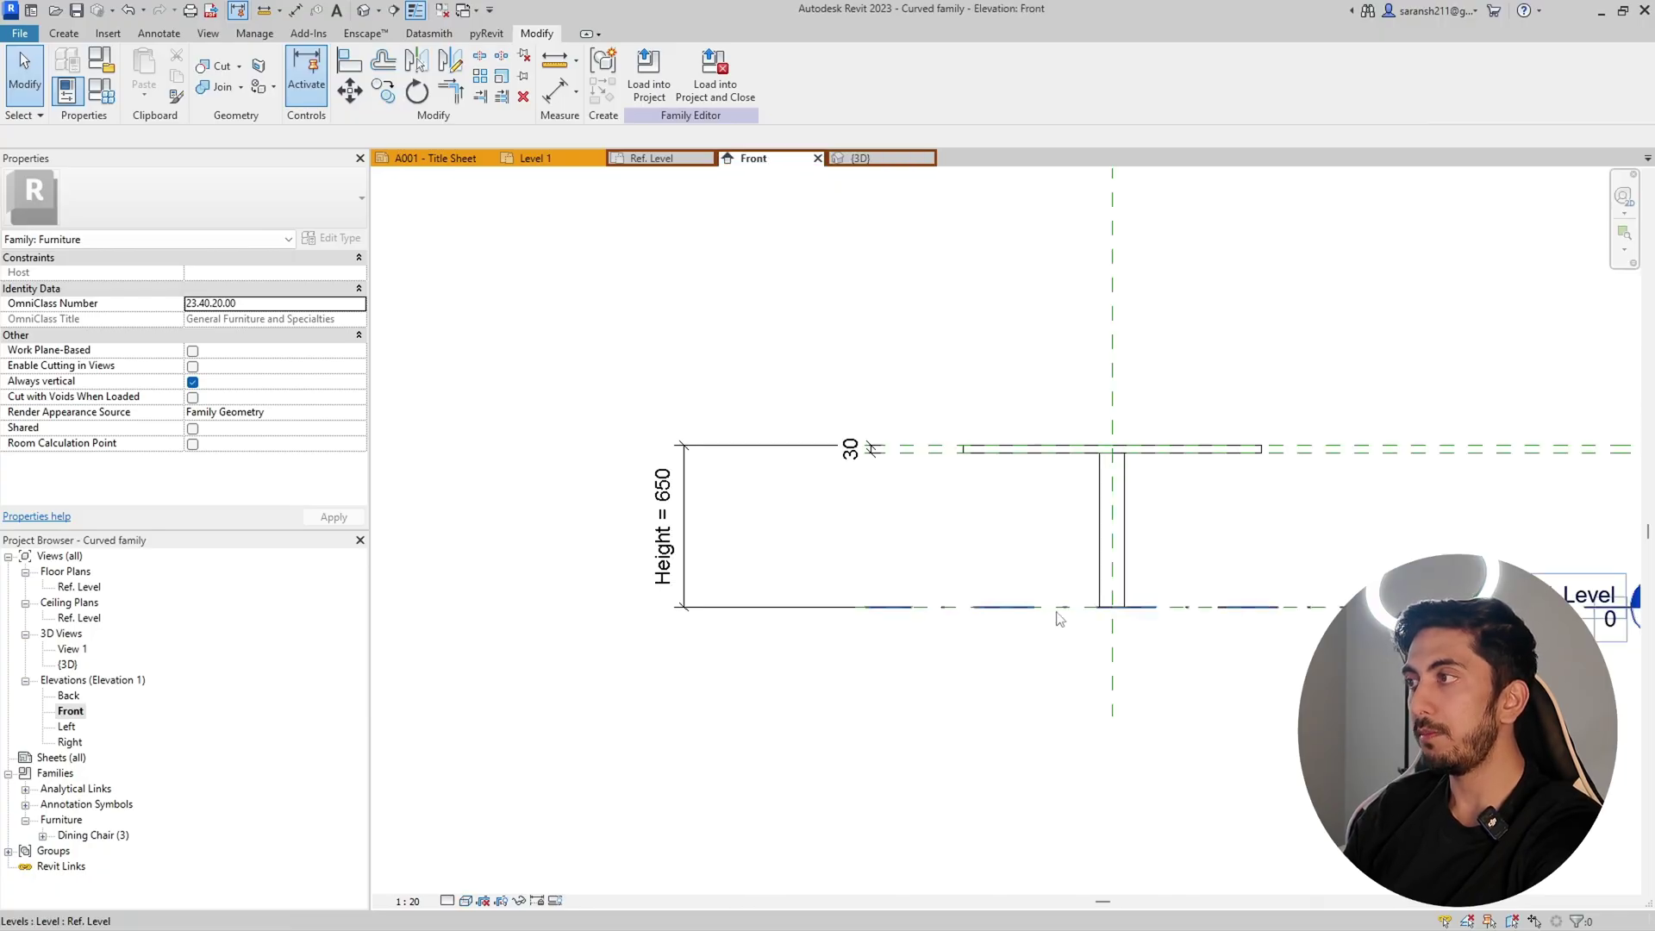
left_click(65, 34)
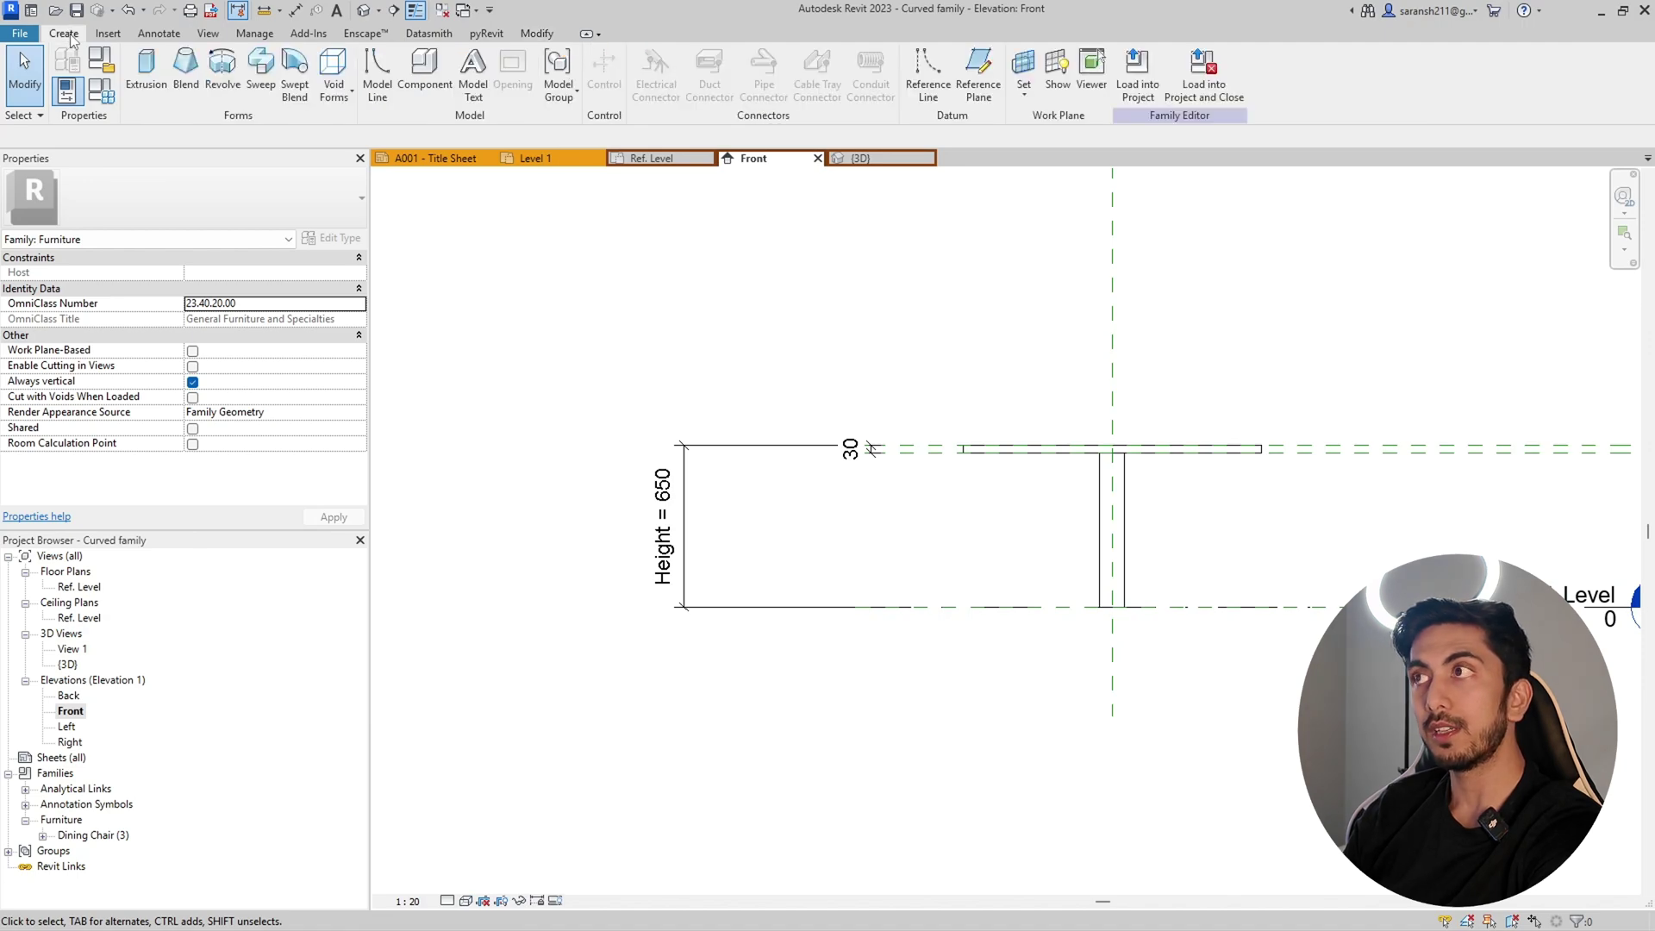
left_click(978, 73)
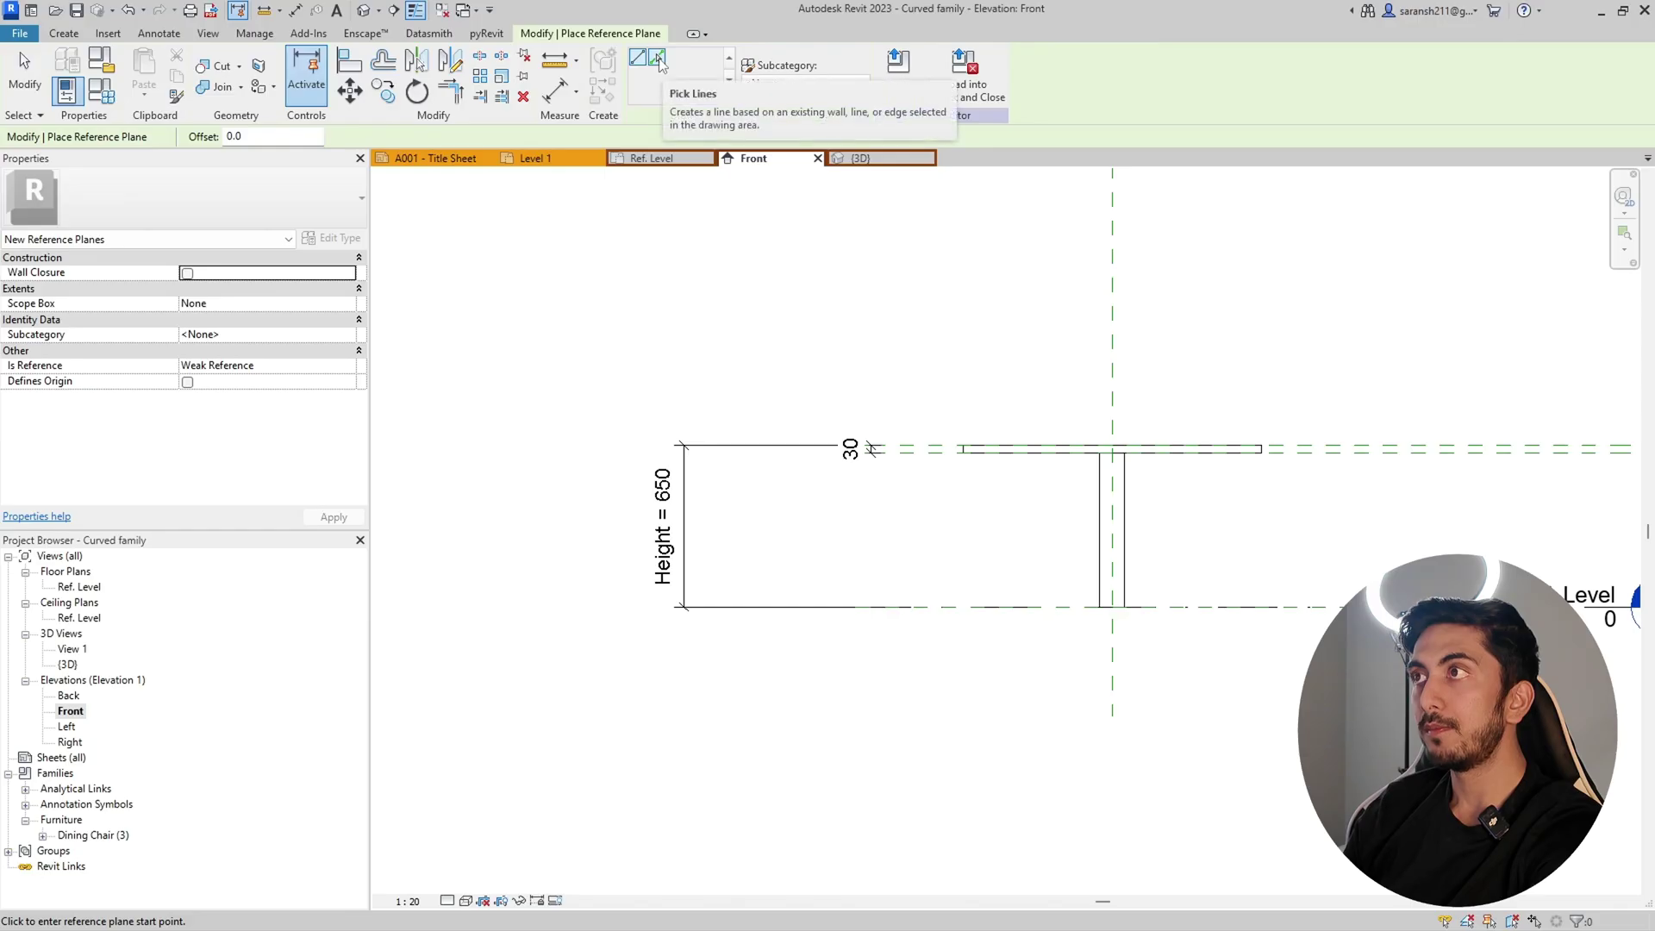
left_click(658, 62)
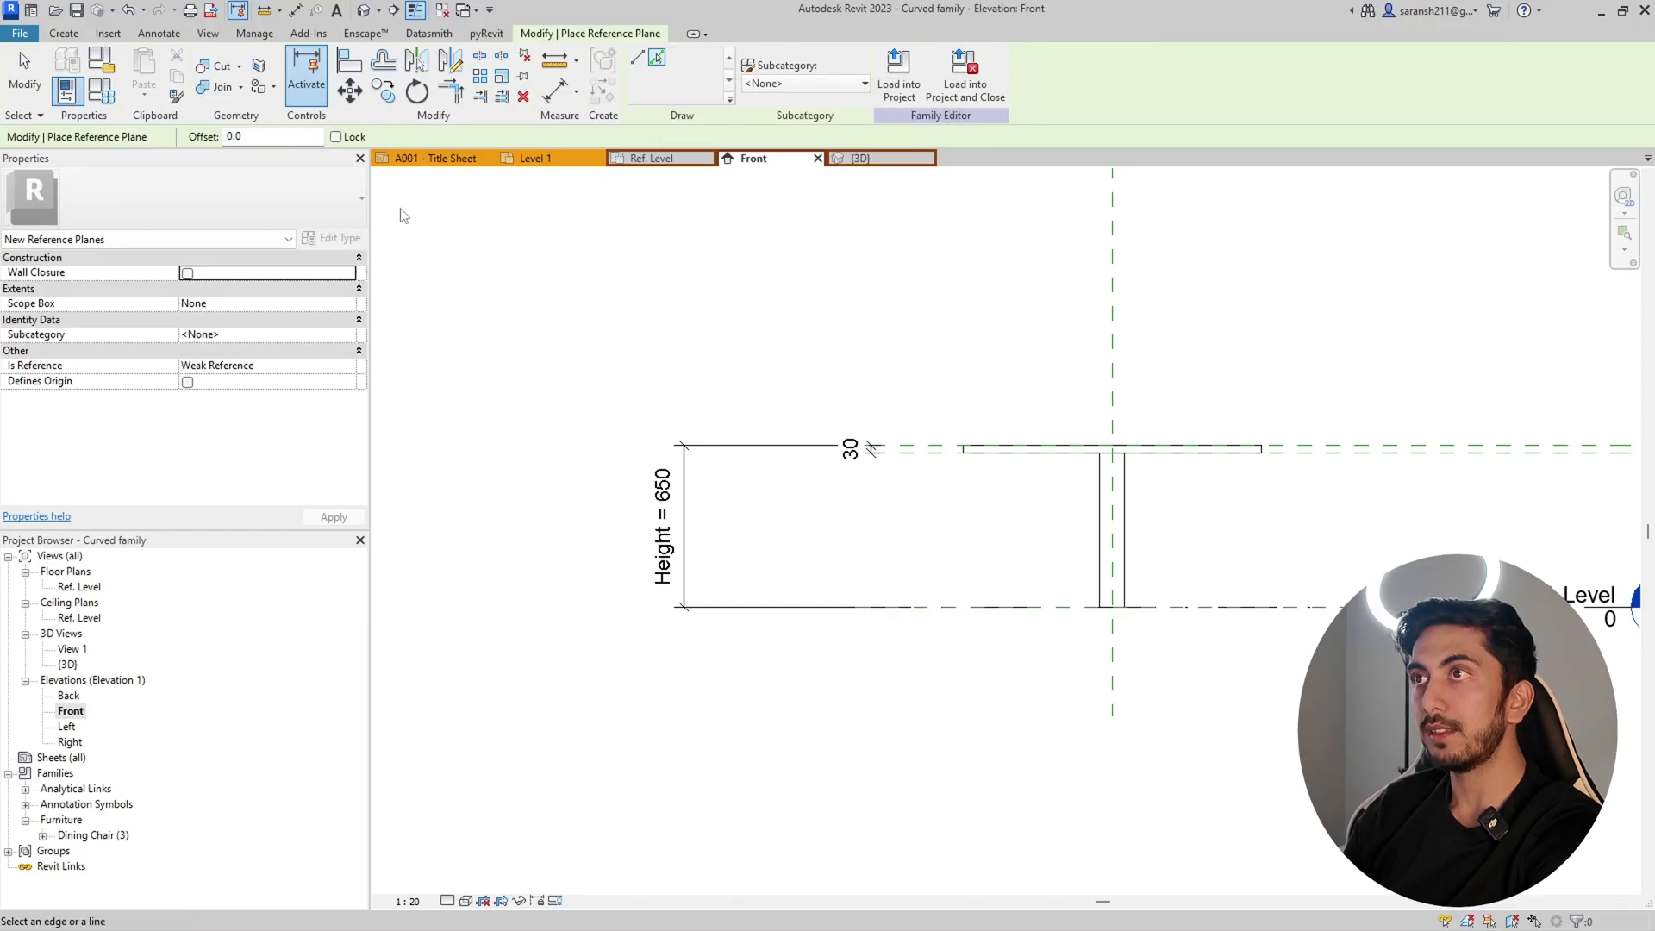
left_click(284, 134)
left_click_drag(277, 135, 198, 141)
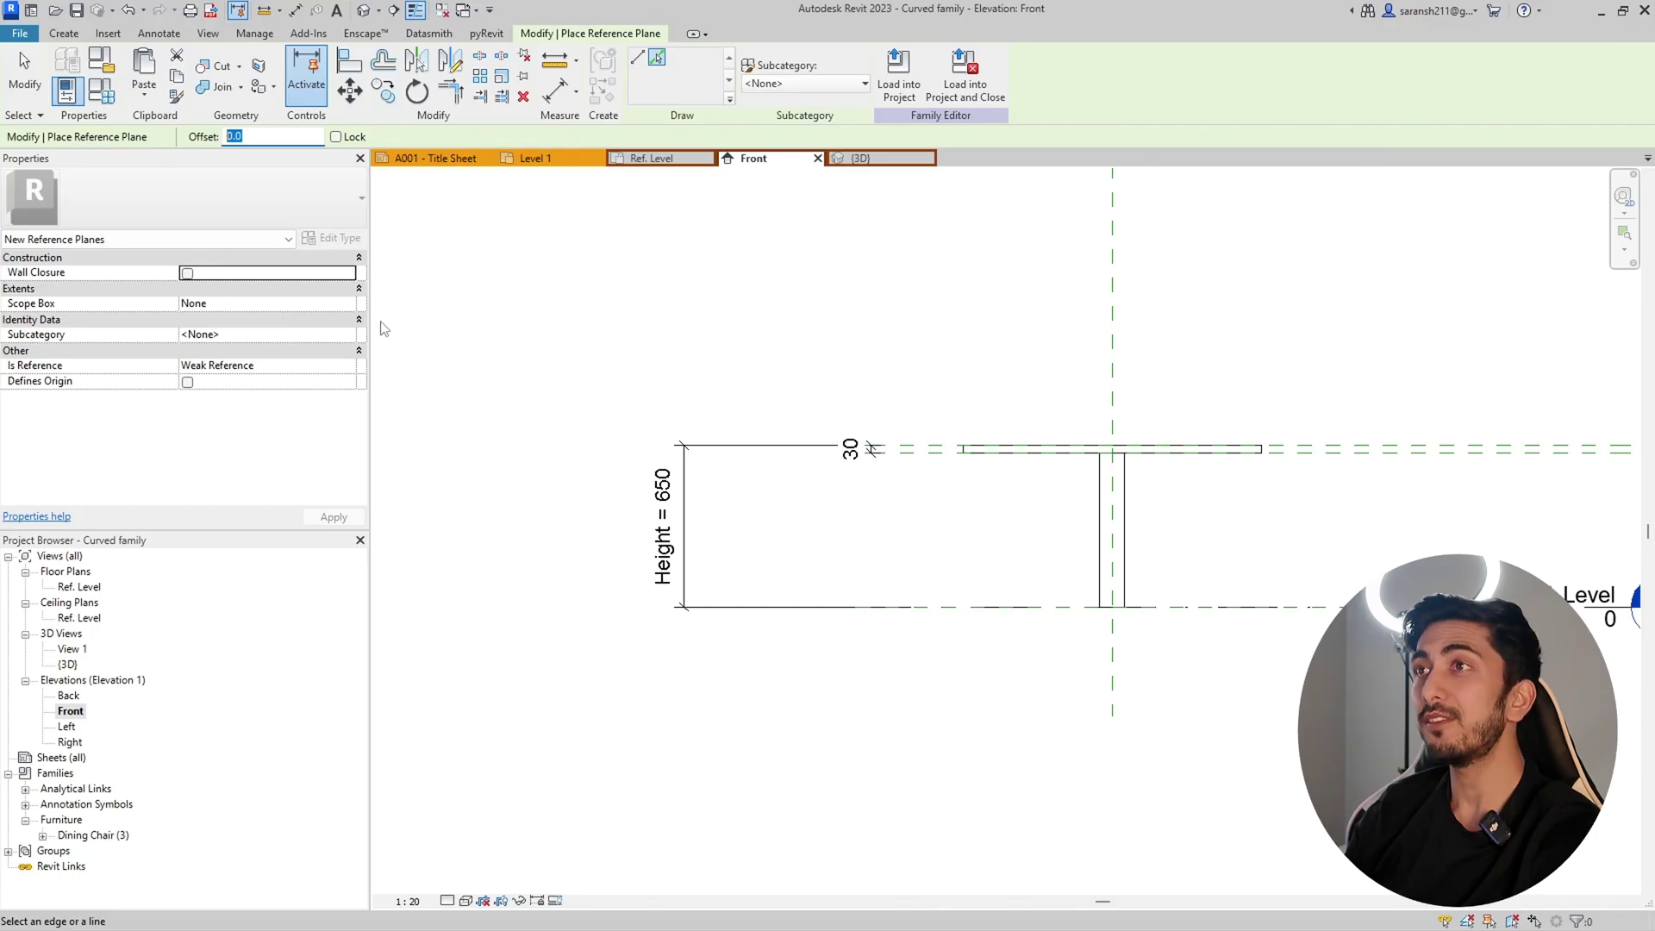
type("3")
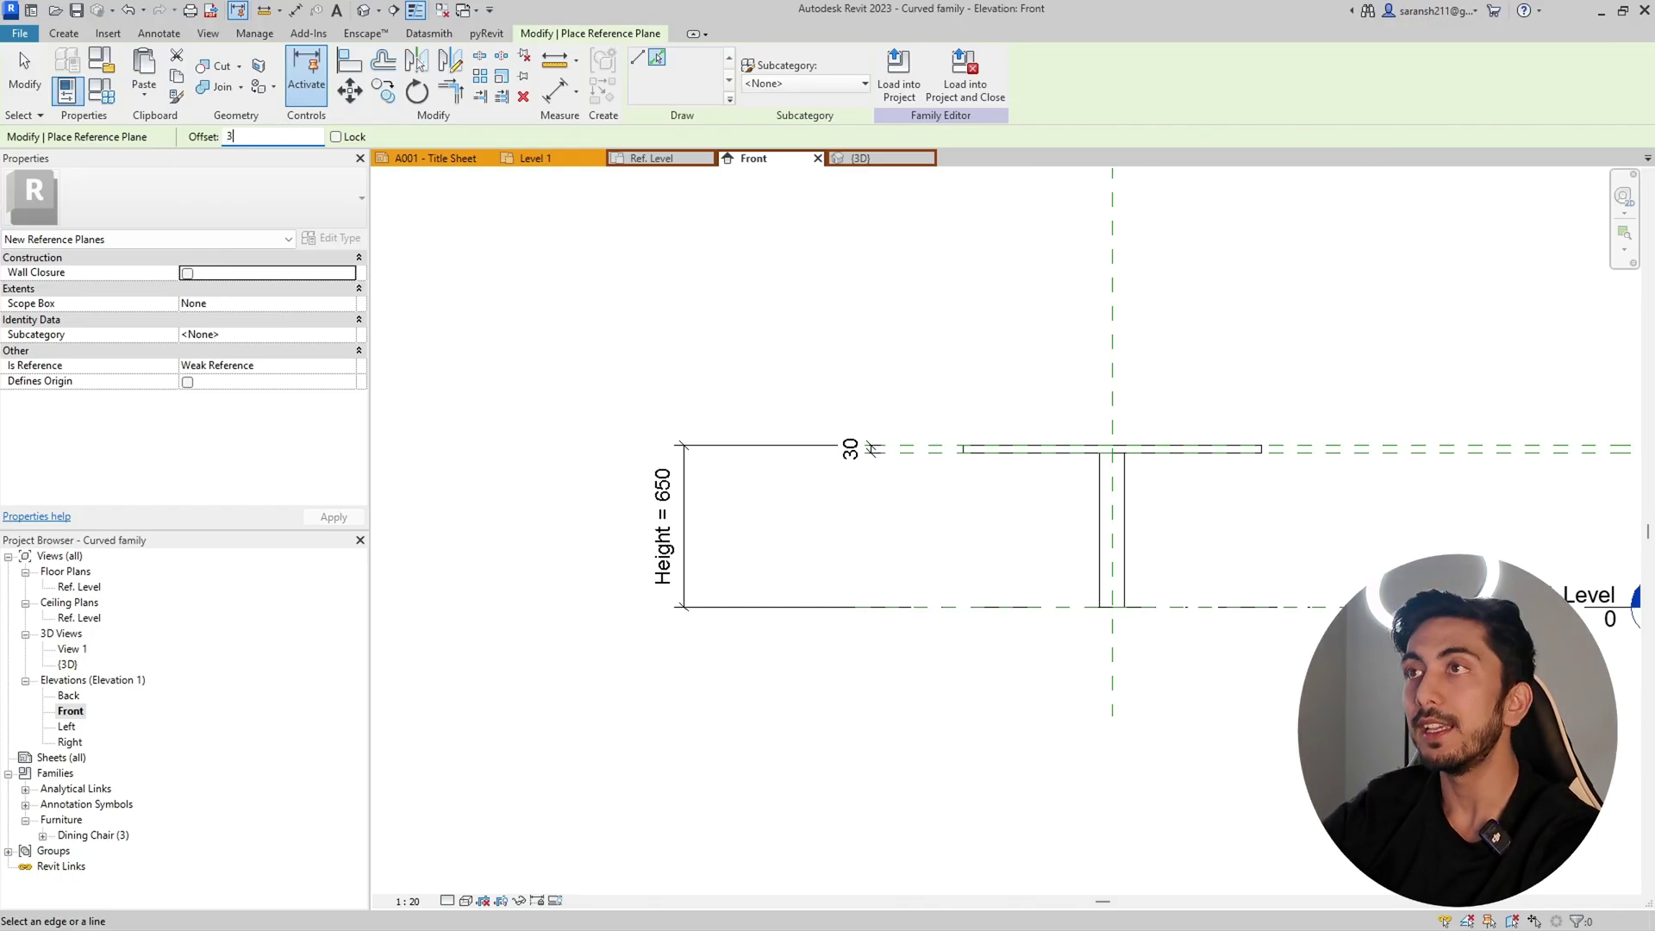
left_click(951, 613)
key("Escape")
key("Escape")
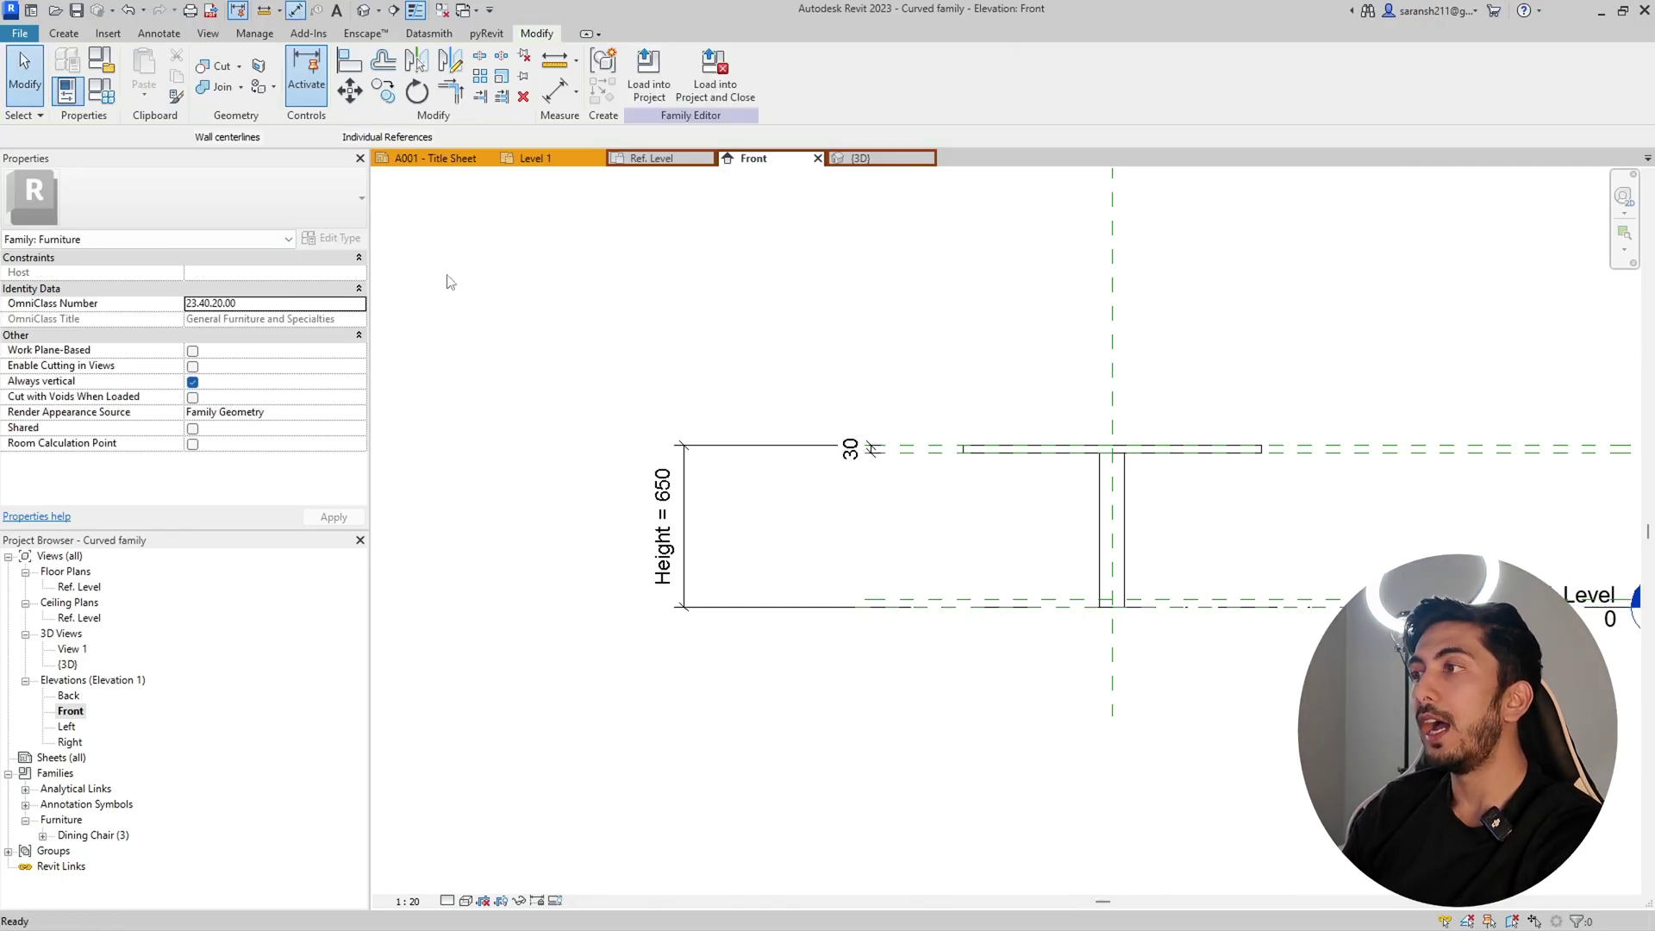
Step: Add an aligned dimension between the new lower reference plane and the Ref. Level
key("d")
key("i")
scroll(939, 606, "up", 3)
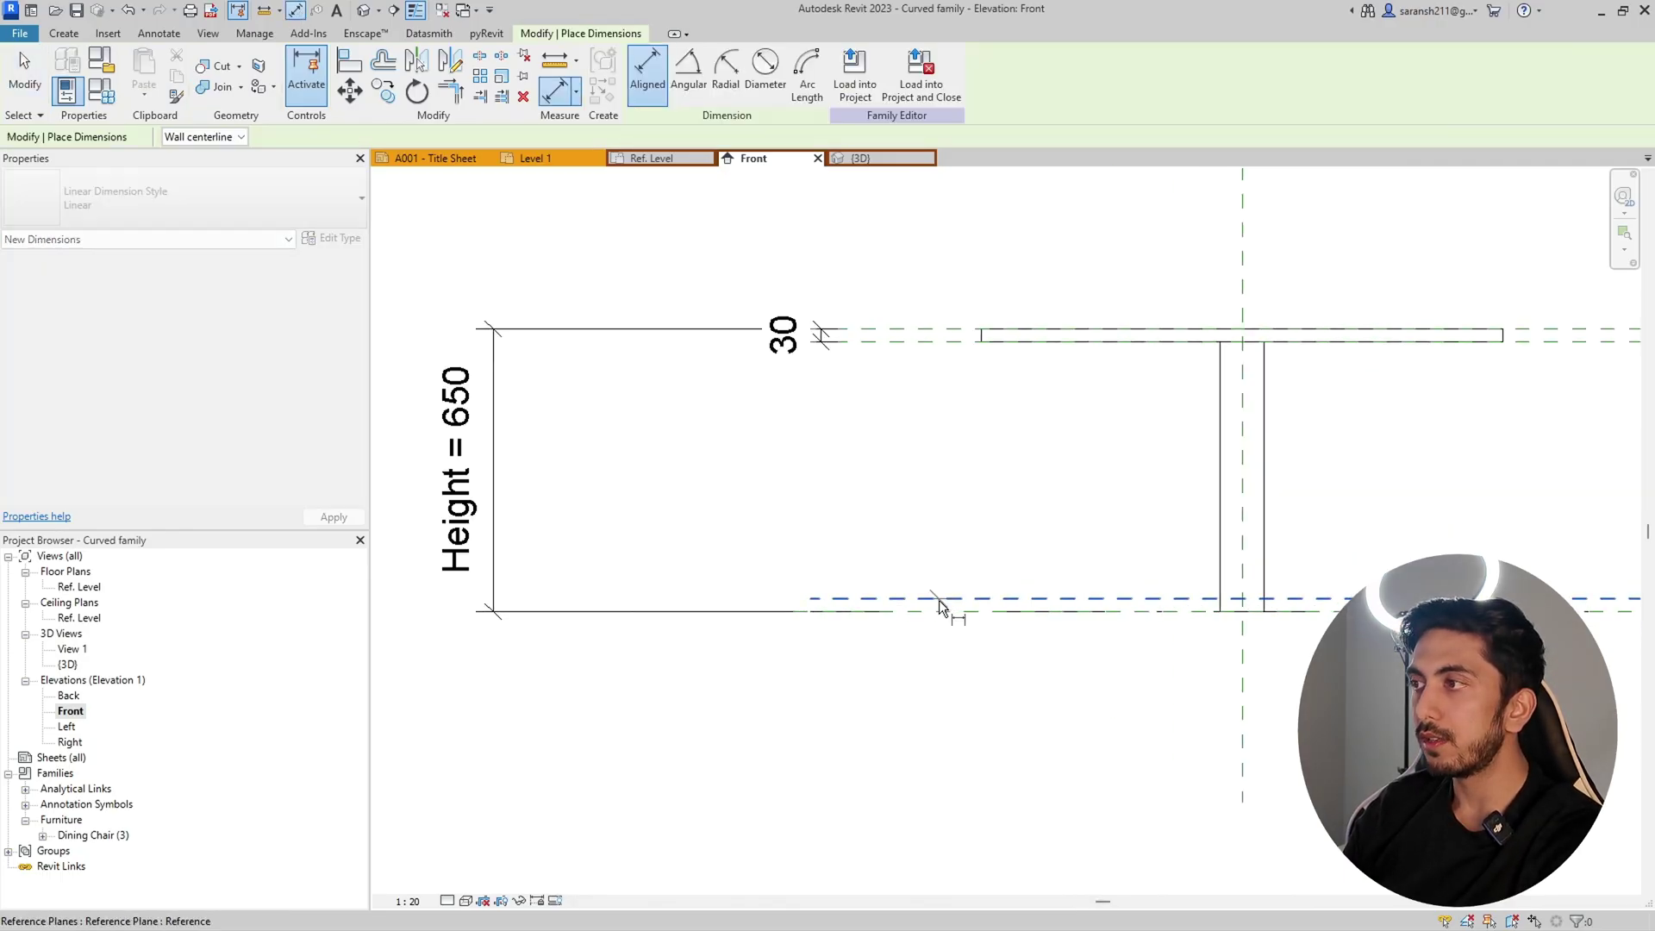
left_click(933, 615)
scroll(849, 659, "down", 3)
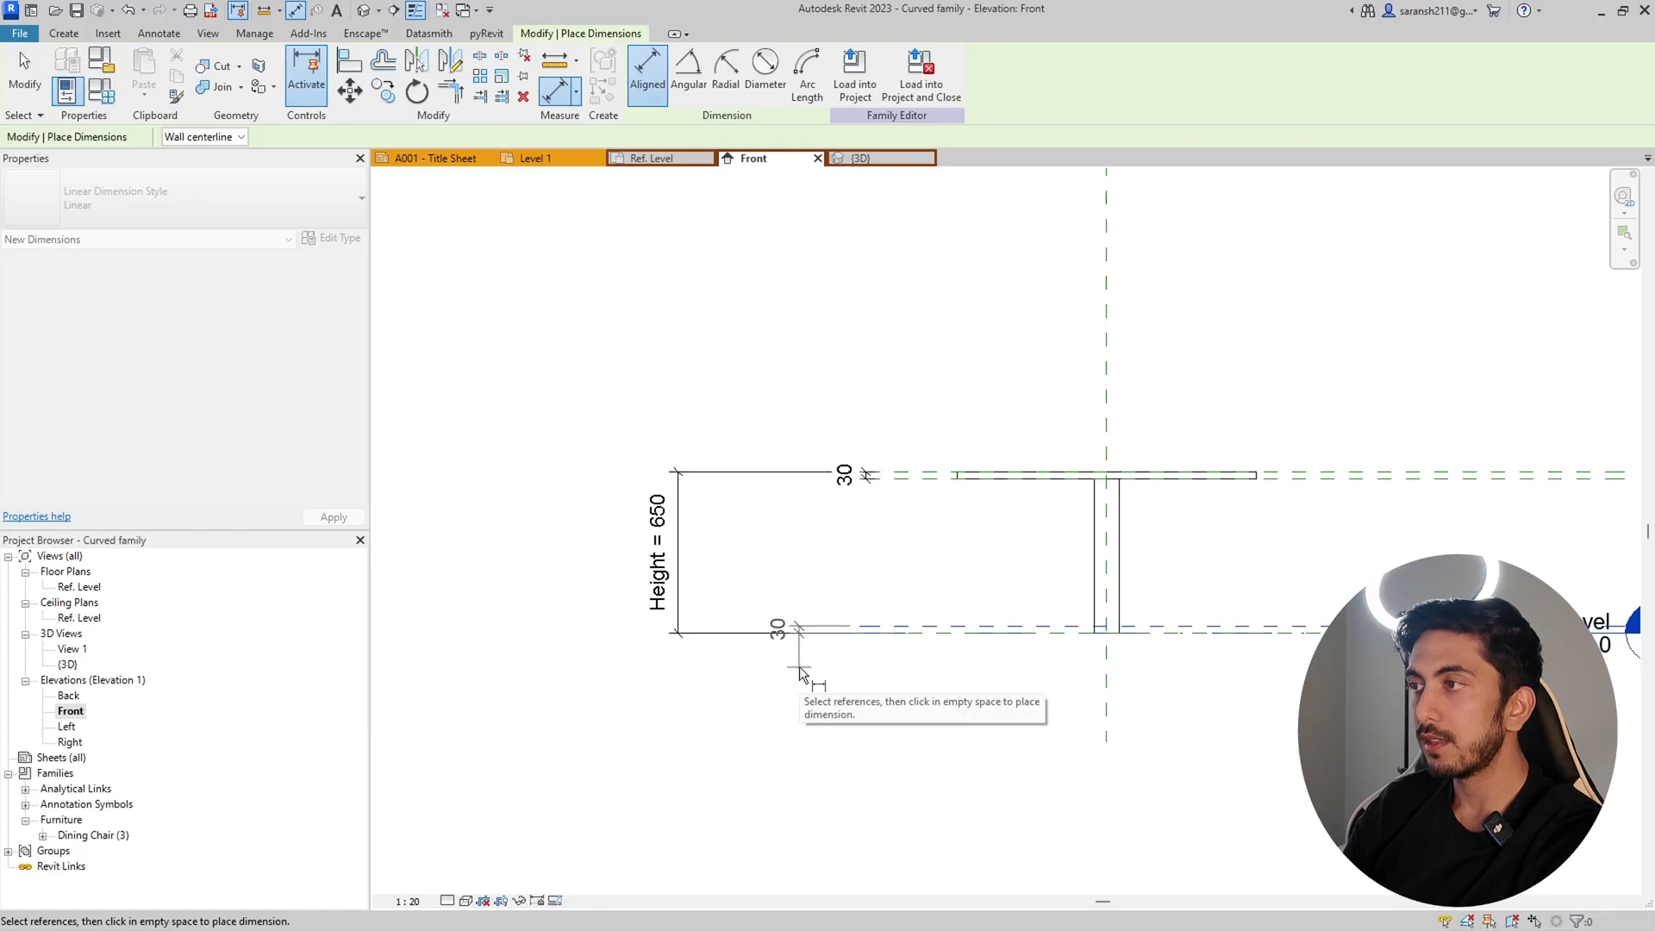
left_click(799, 666)
scroll(810, 638, "up", 4)
key("Escape")
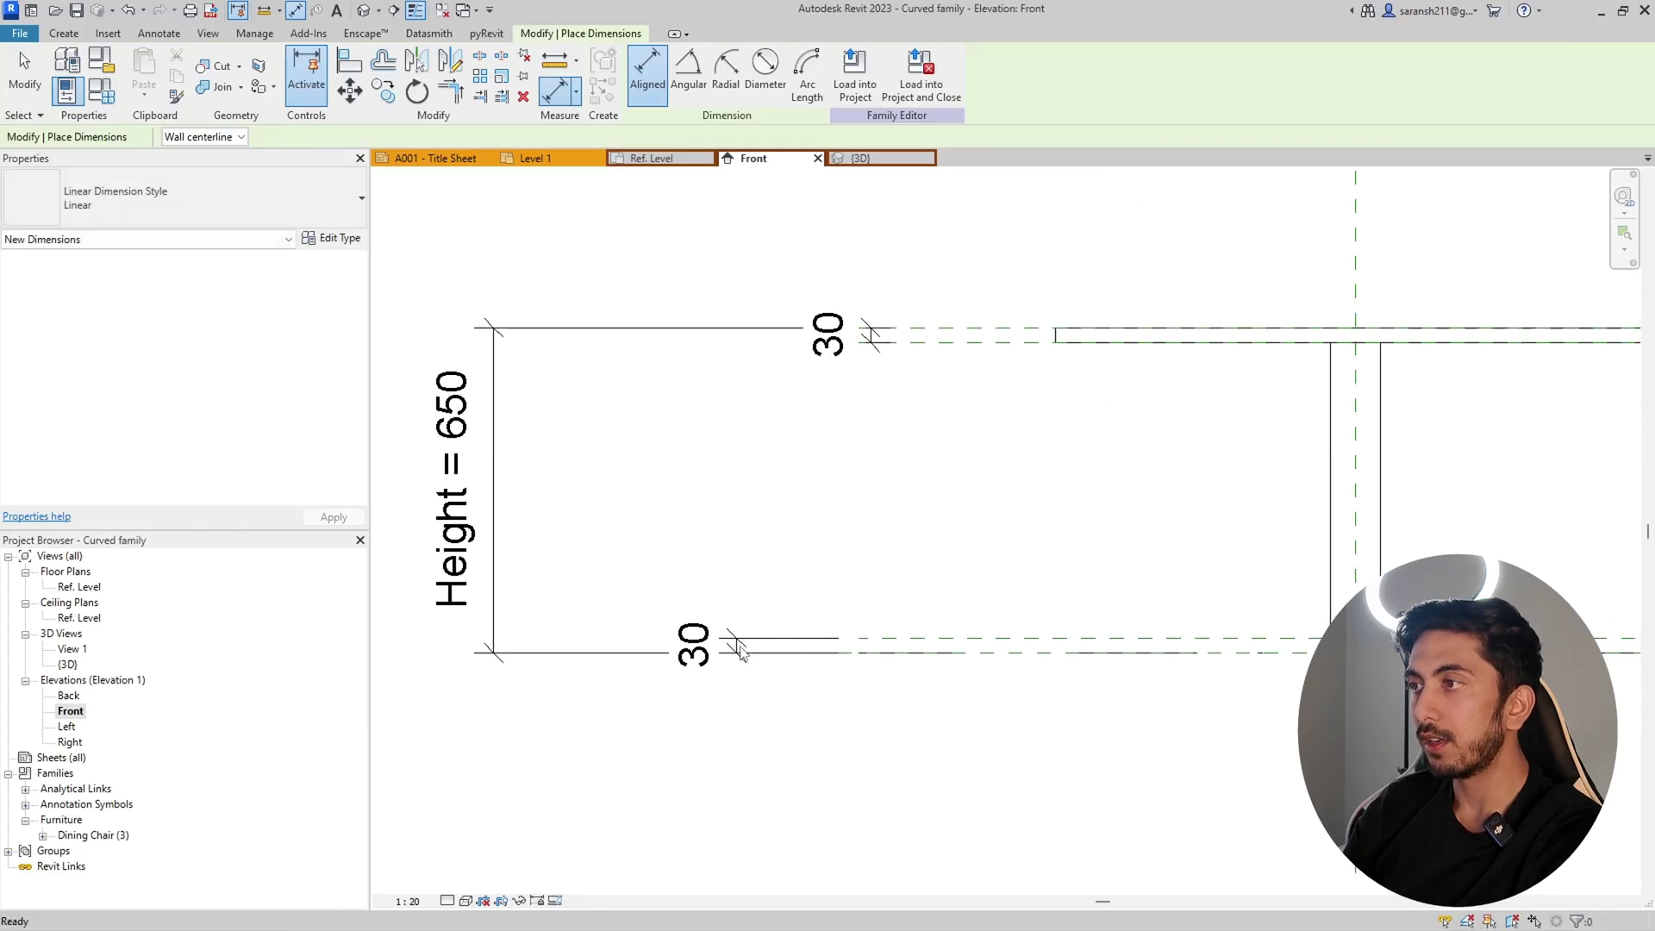
Step: Move the lower plane's dimension into line beneath the tabletop thickness dimension and clear the selection
scroll(737, 645, "up", 1)
left_click(739, 639)
scroll(738, 640, "up", 2)
left_click_drag(739, 642, 970, 615)
scroll(923, 612, "down", 2)
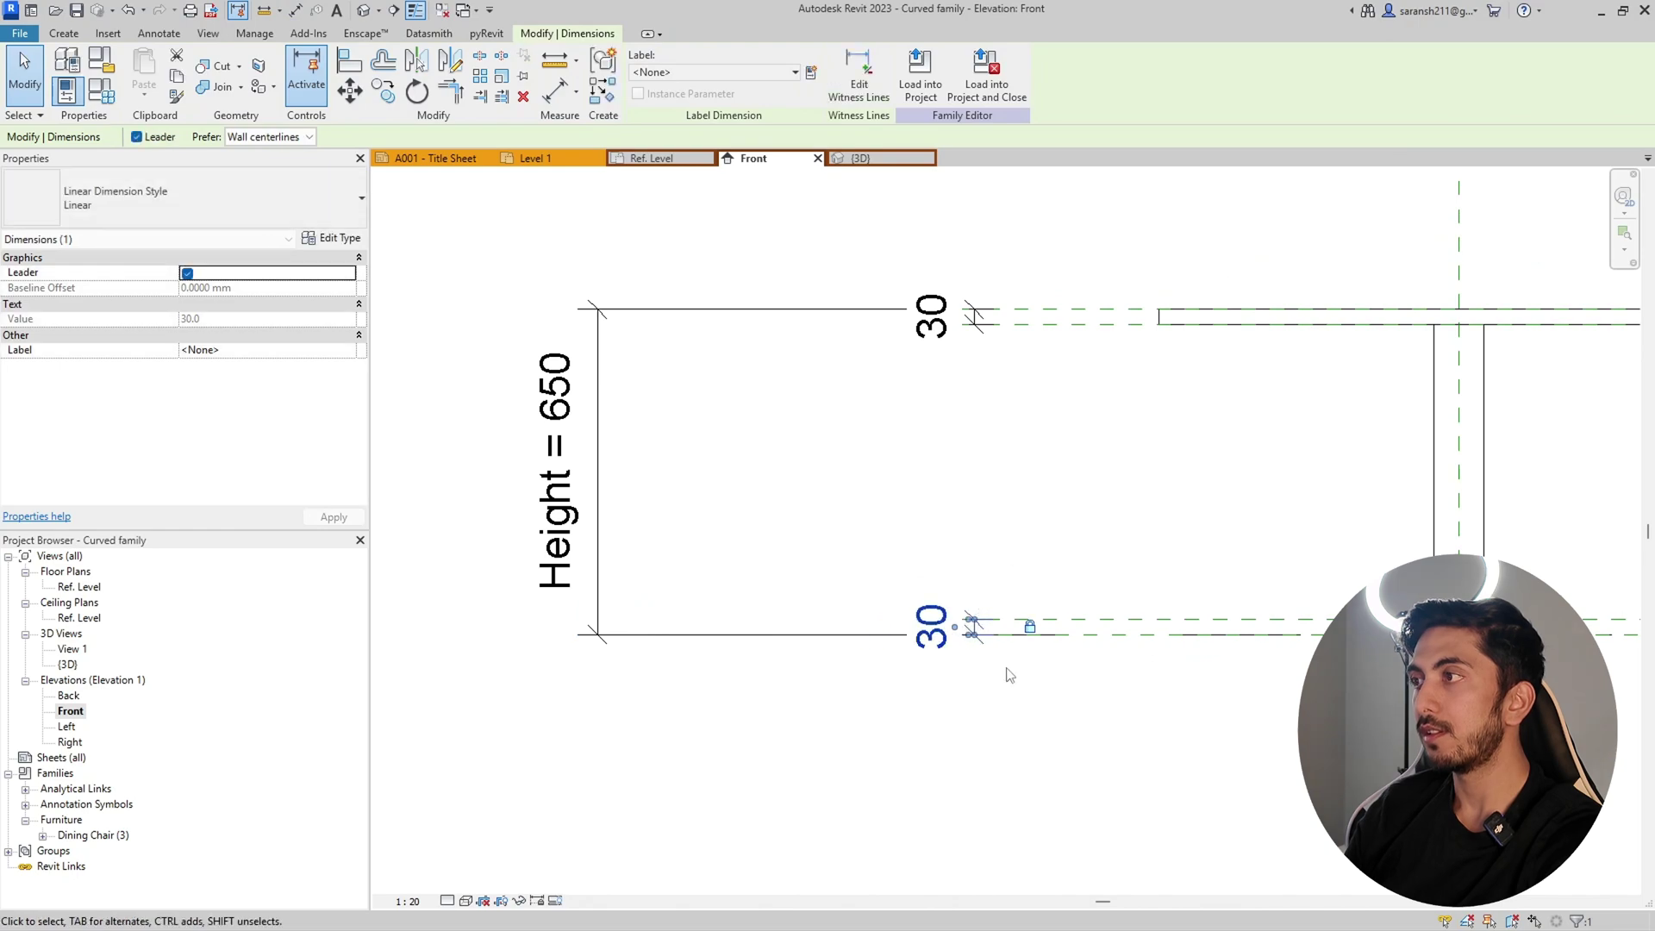
left_click(930, 680)
scroll(959, 722, "down", 2)
scroll(983, 551, "up", 2)
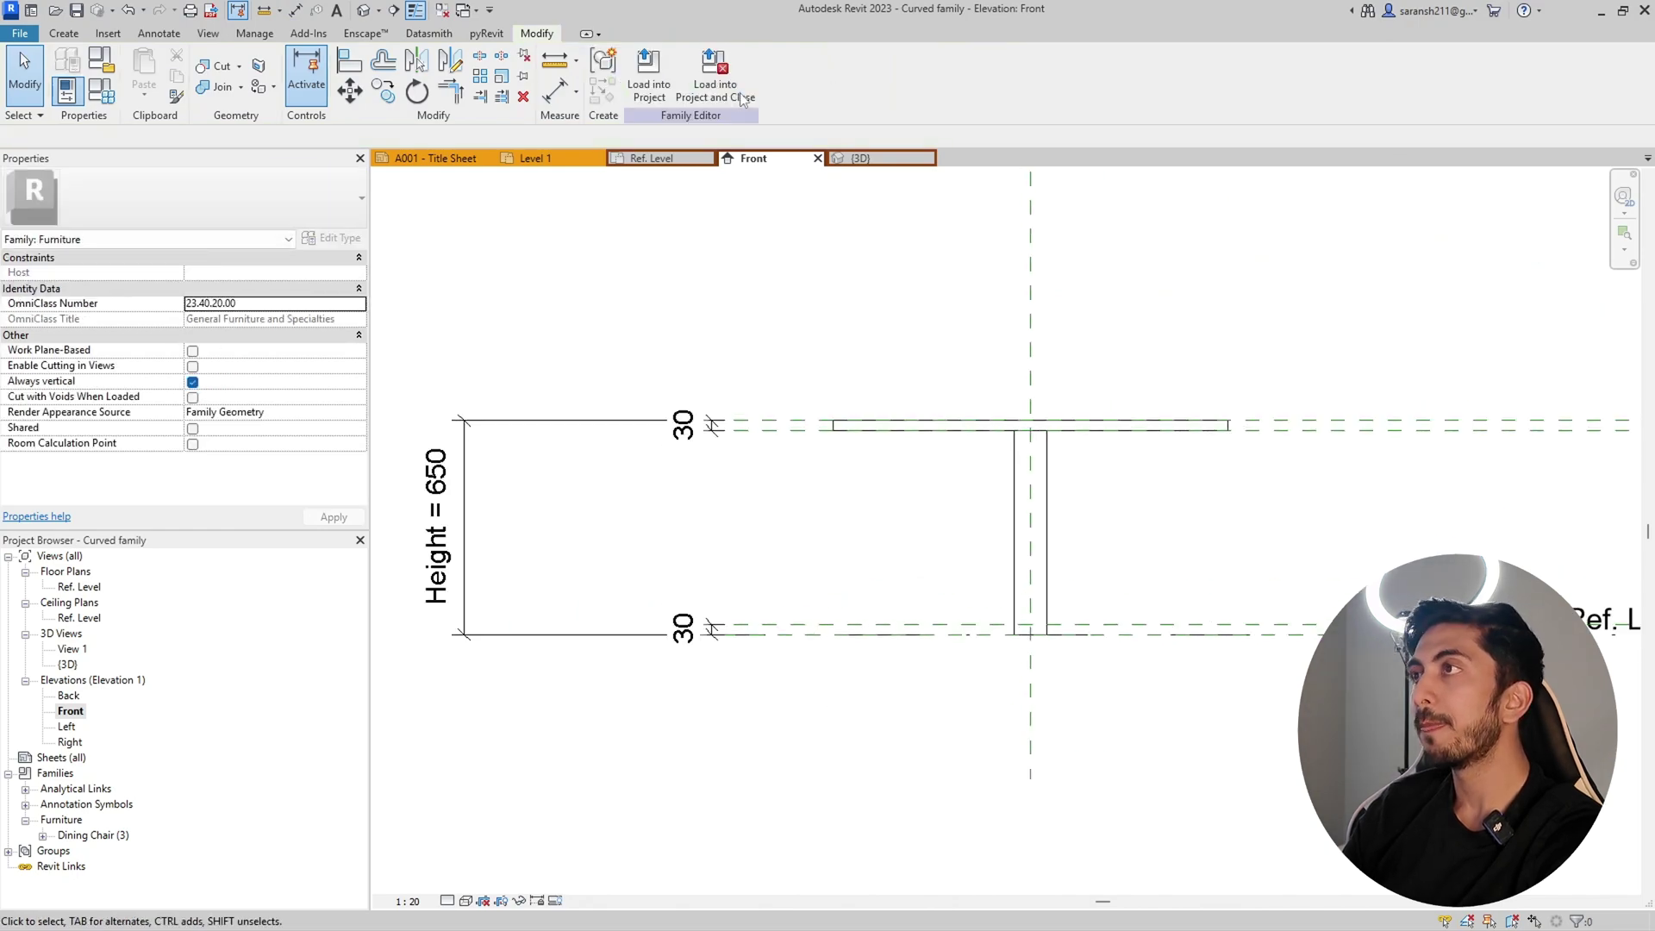
Step: In the Ref. Level plan, start an extrusion and sketch a 200 mm radius base circle centered on the reference plane intersection
left_click(676, 157)
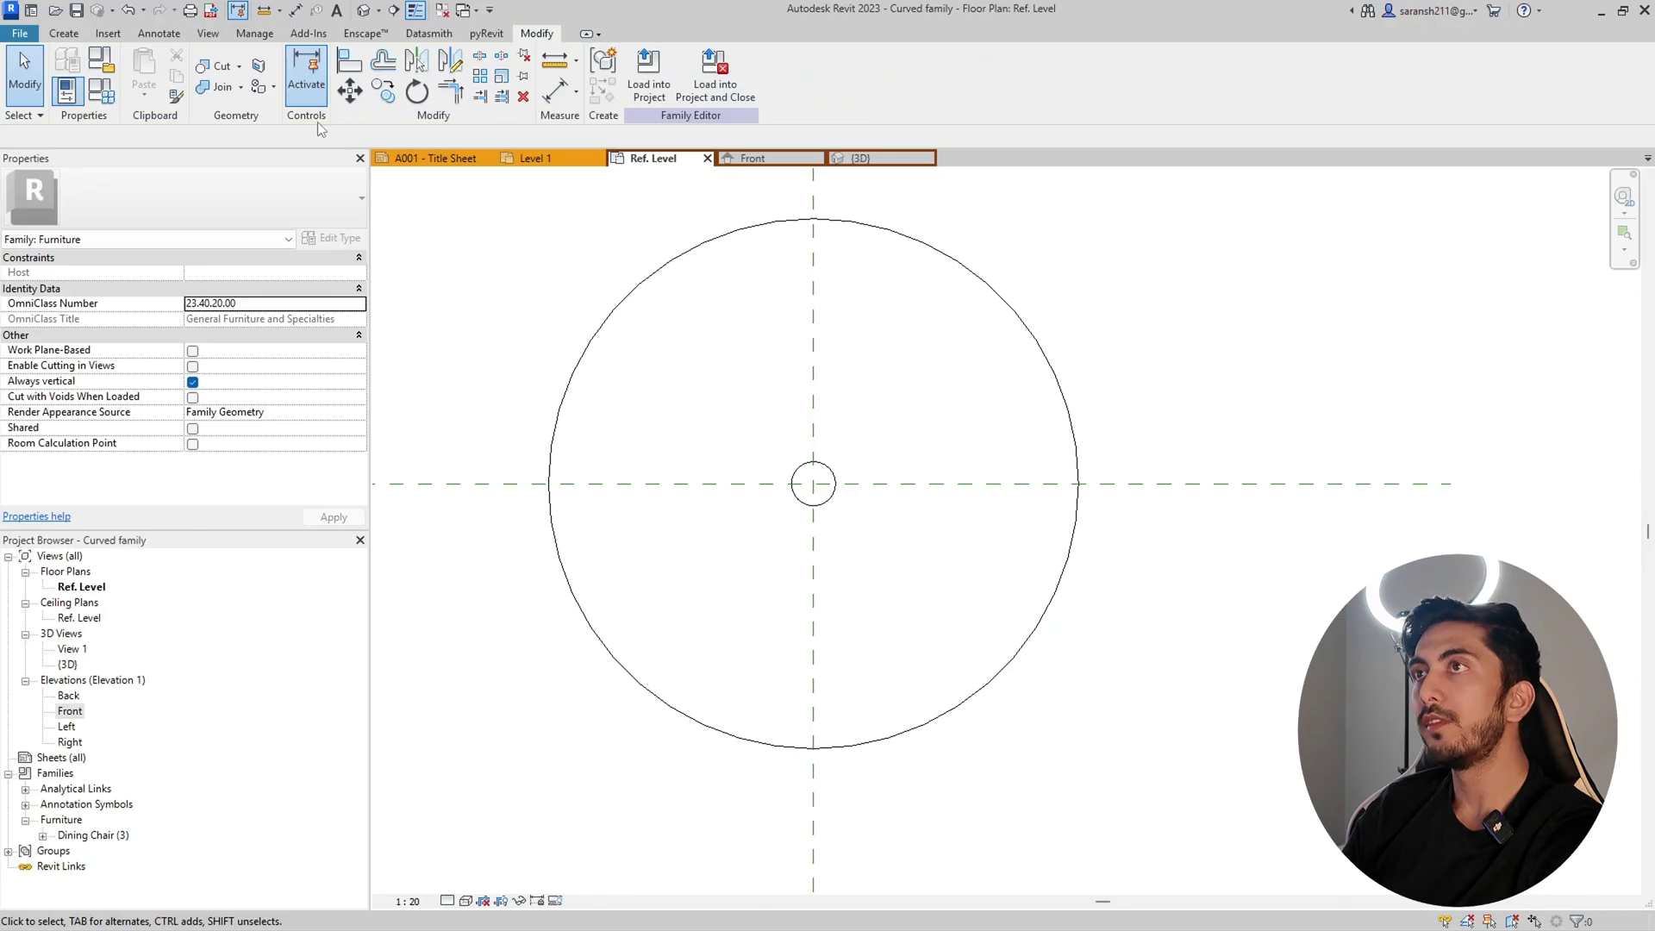
left_click(64, 33)
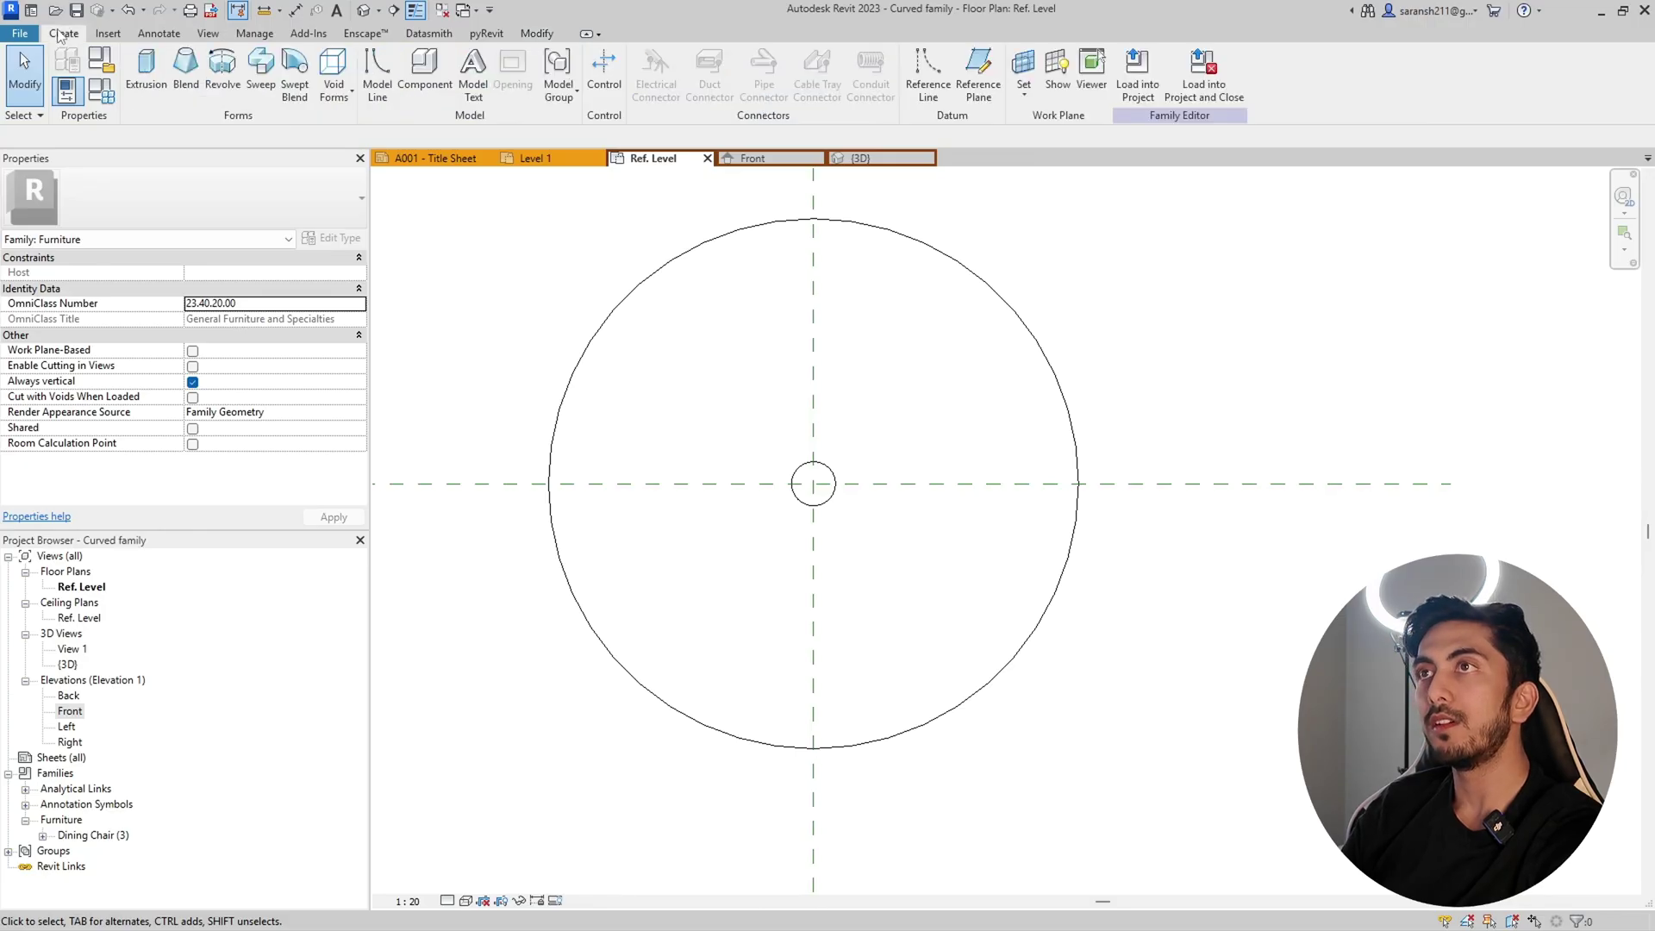
left_click(155, 80)
left_click(752, 56)
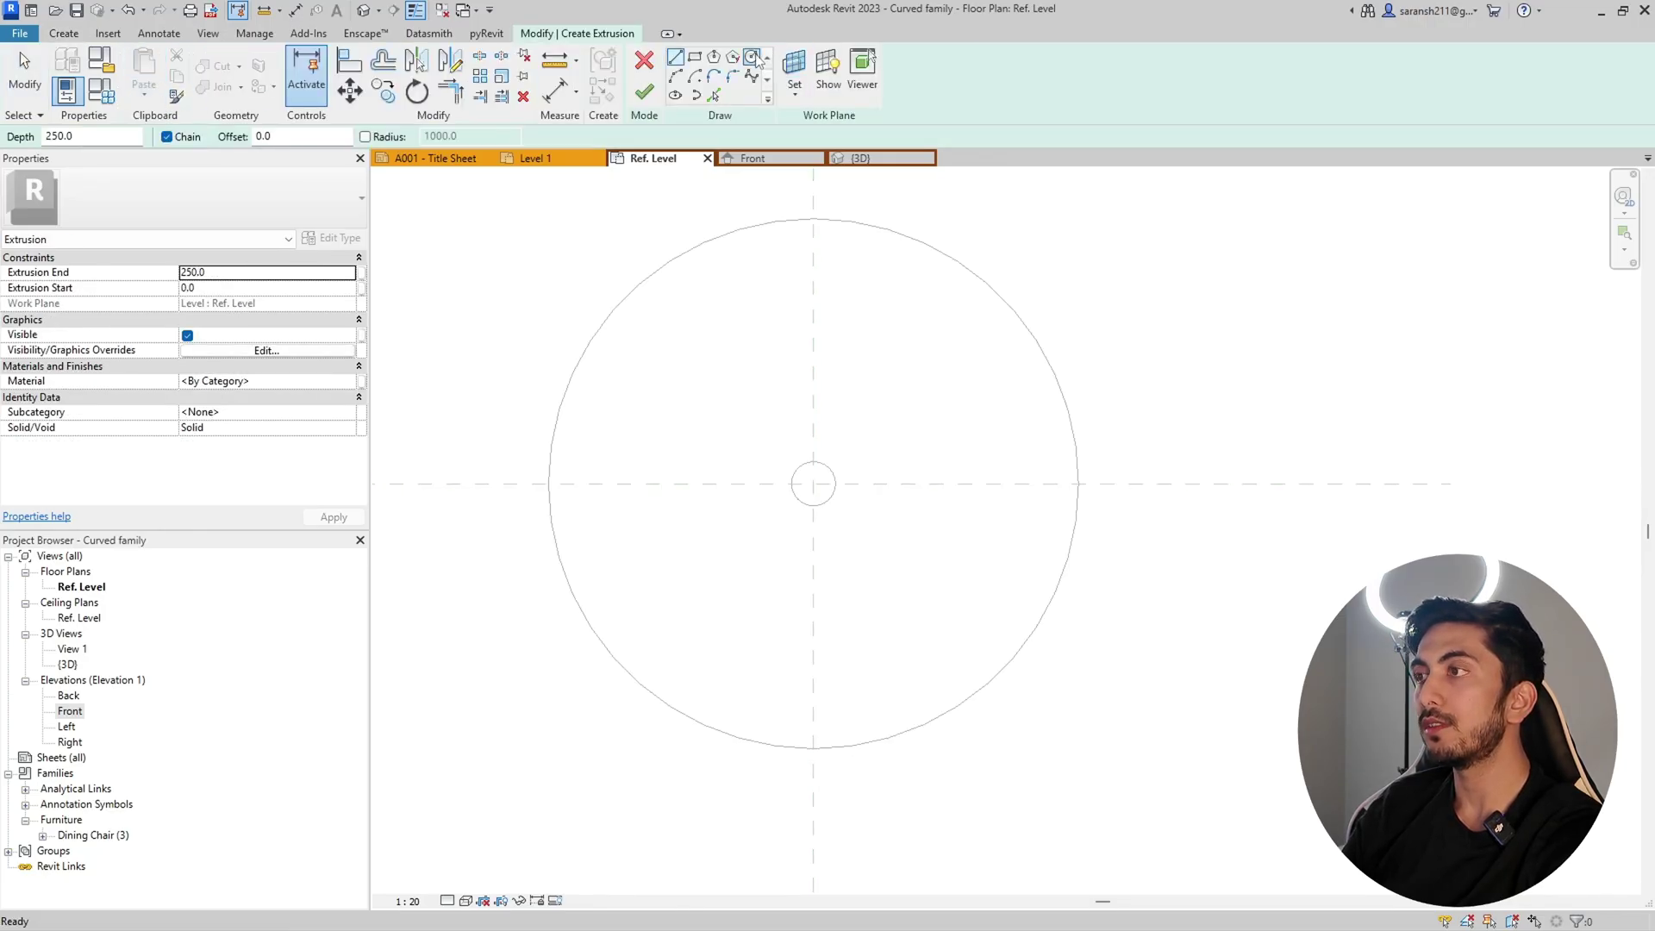
left_click(813, 484)
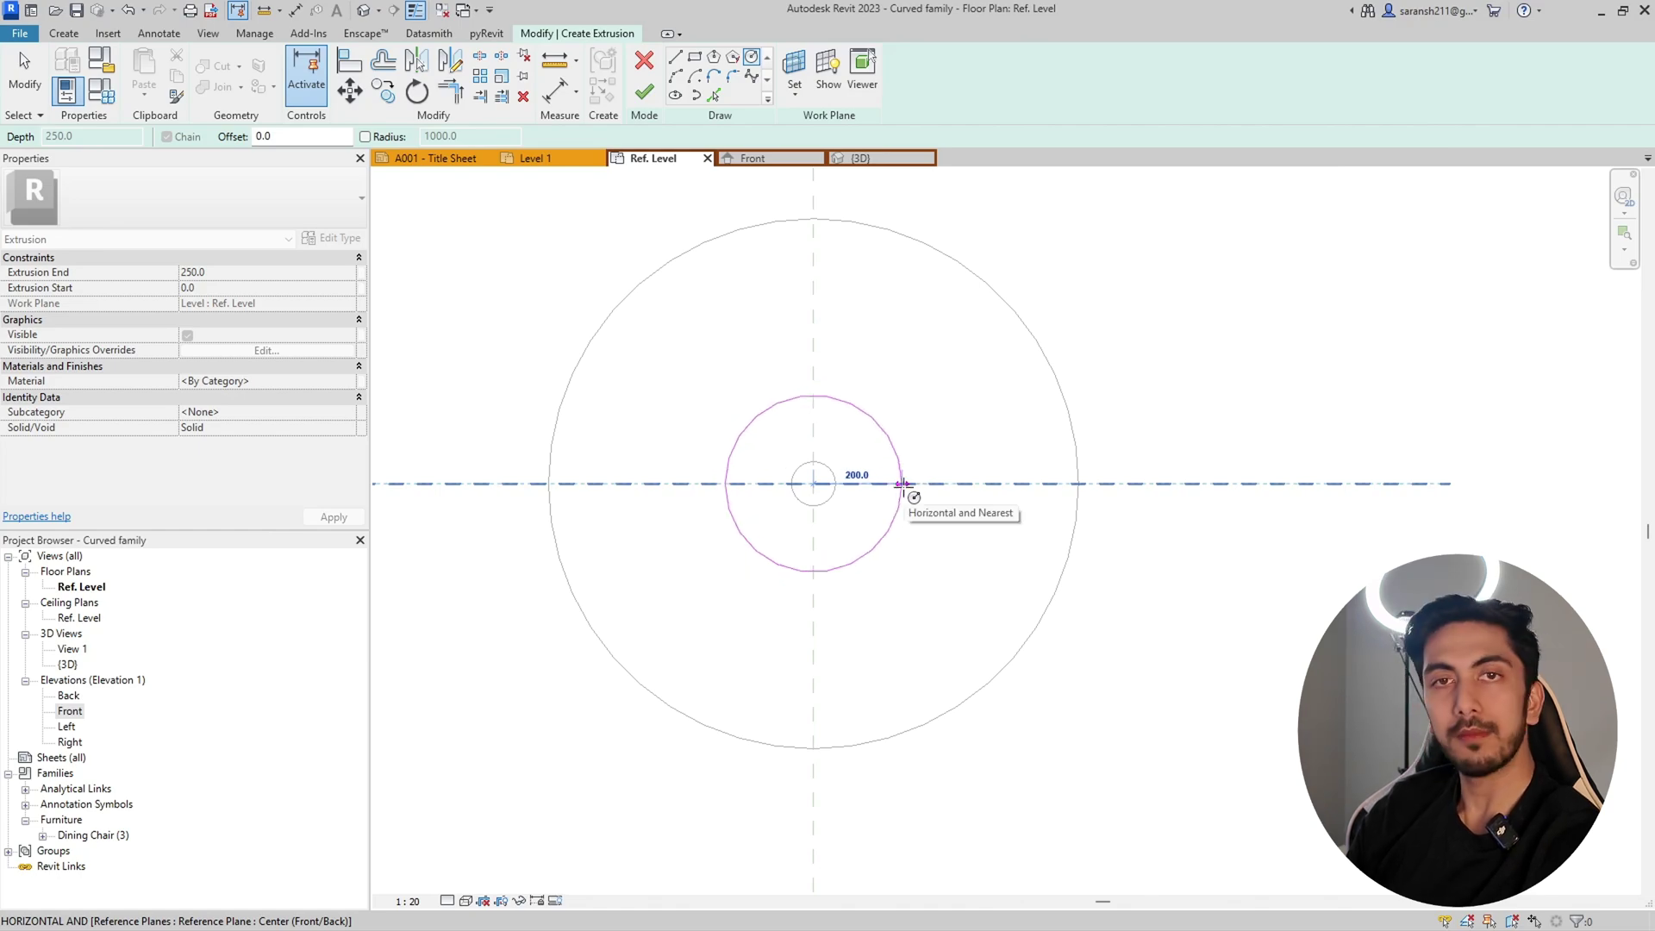
left_click(902, 484)
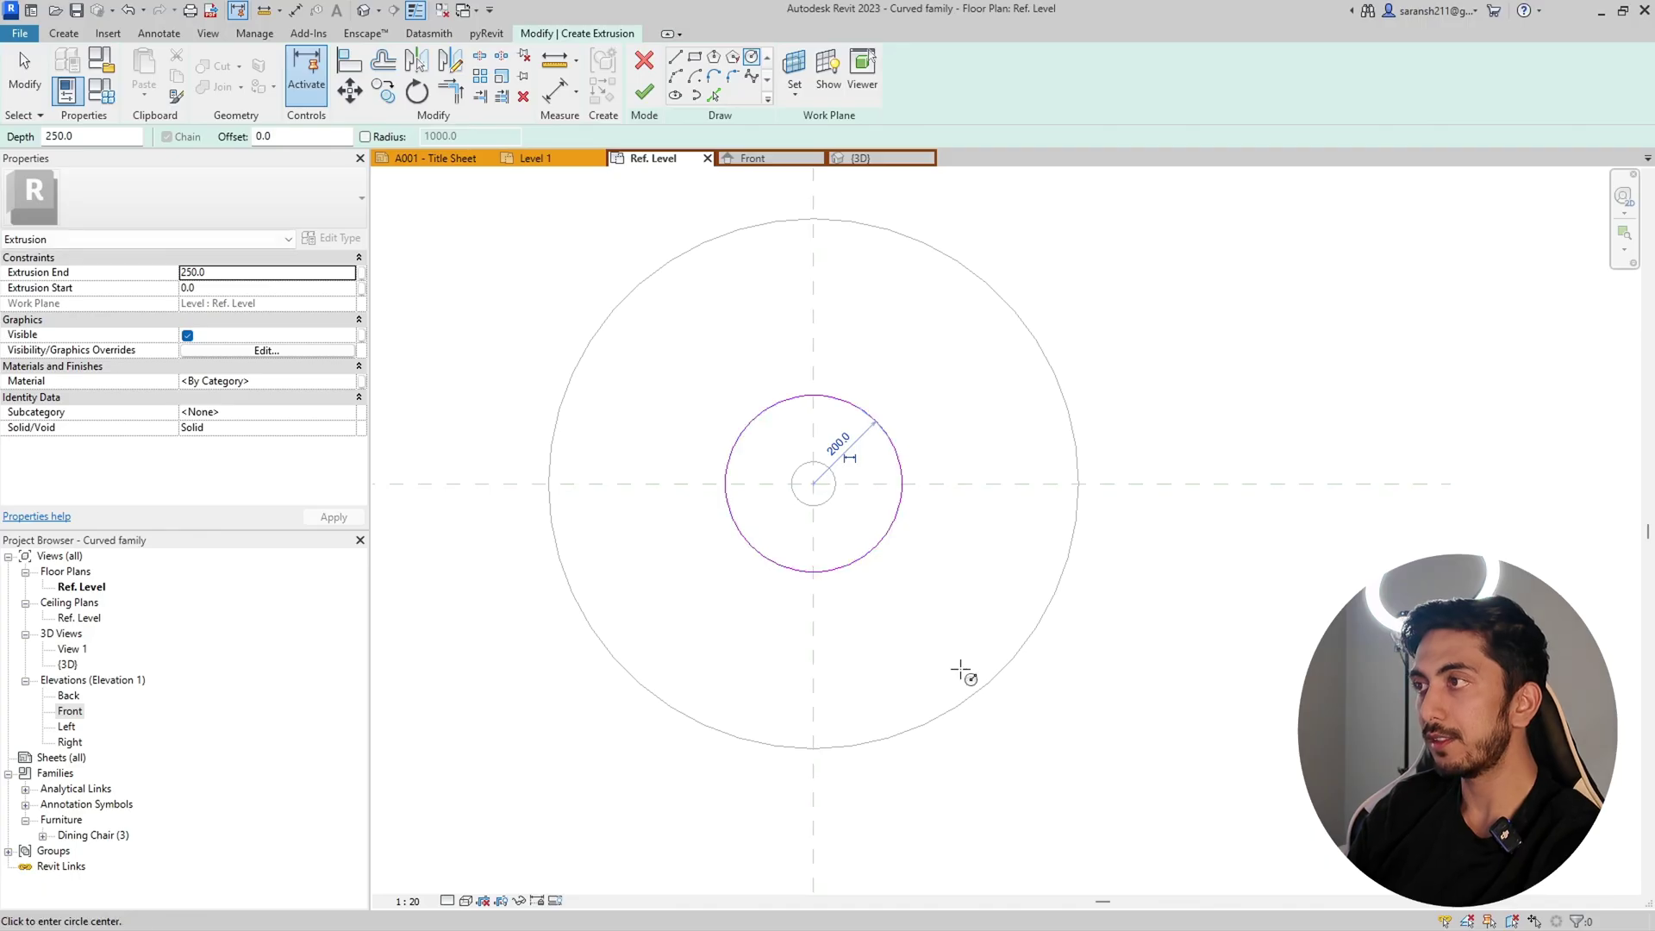
key("Escape")
key("Escape")
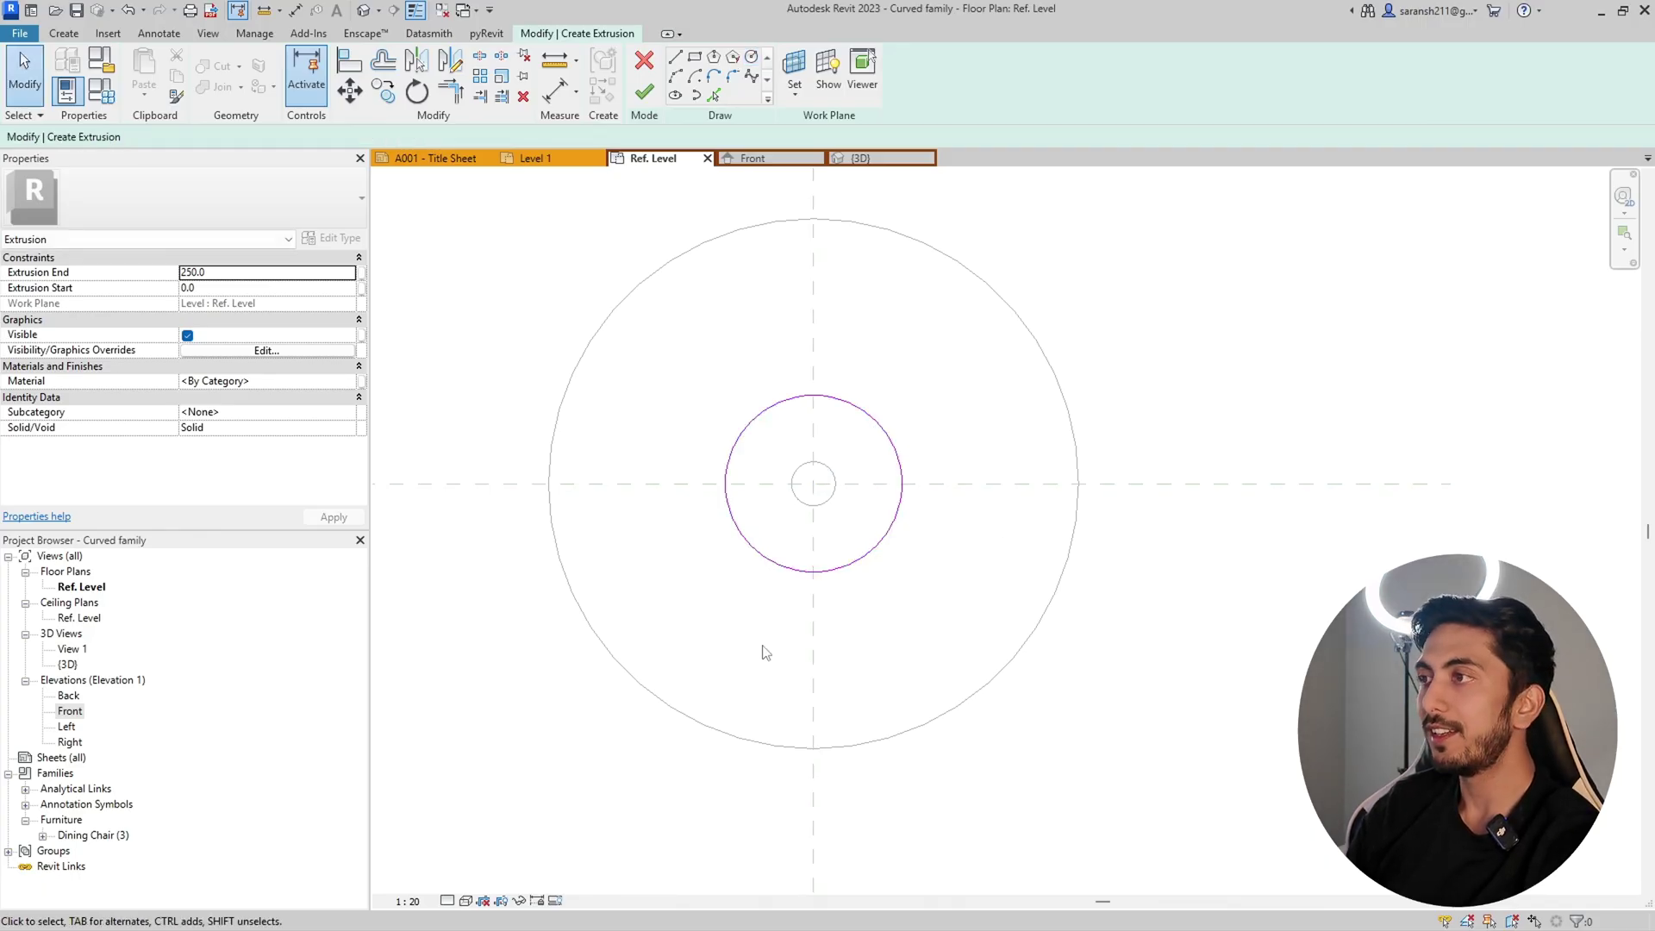
Step: Make the base circle's center mark visible and align it to the vertical center reference plane with the alignment locked
left_click(788, 578)
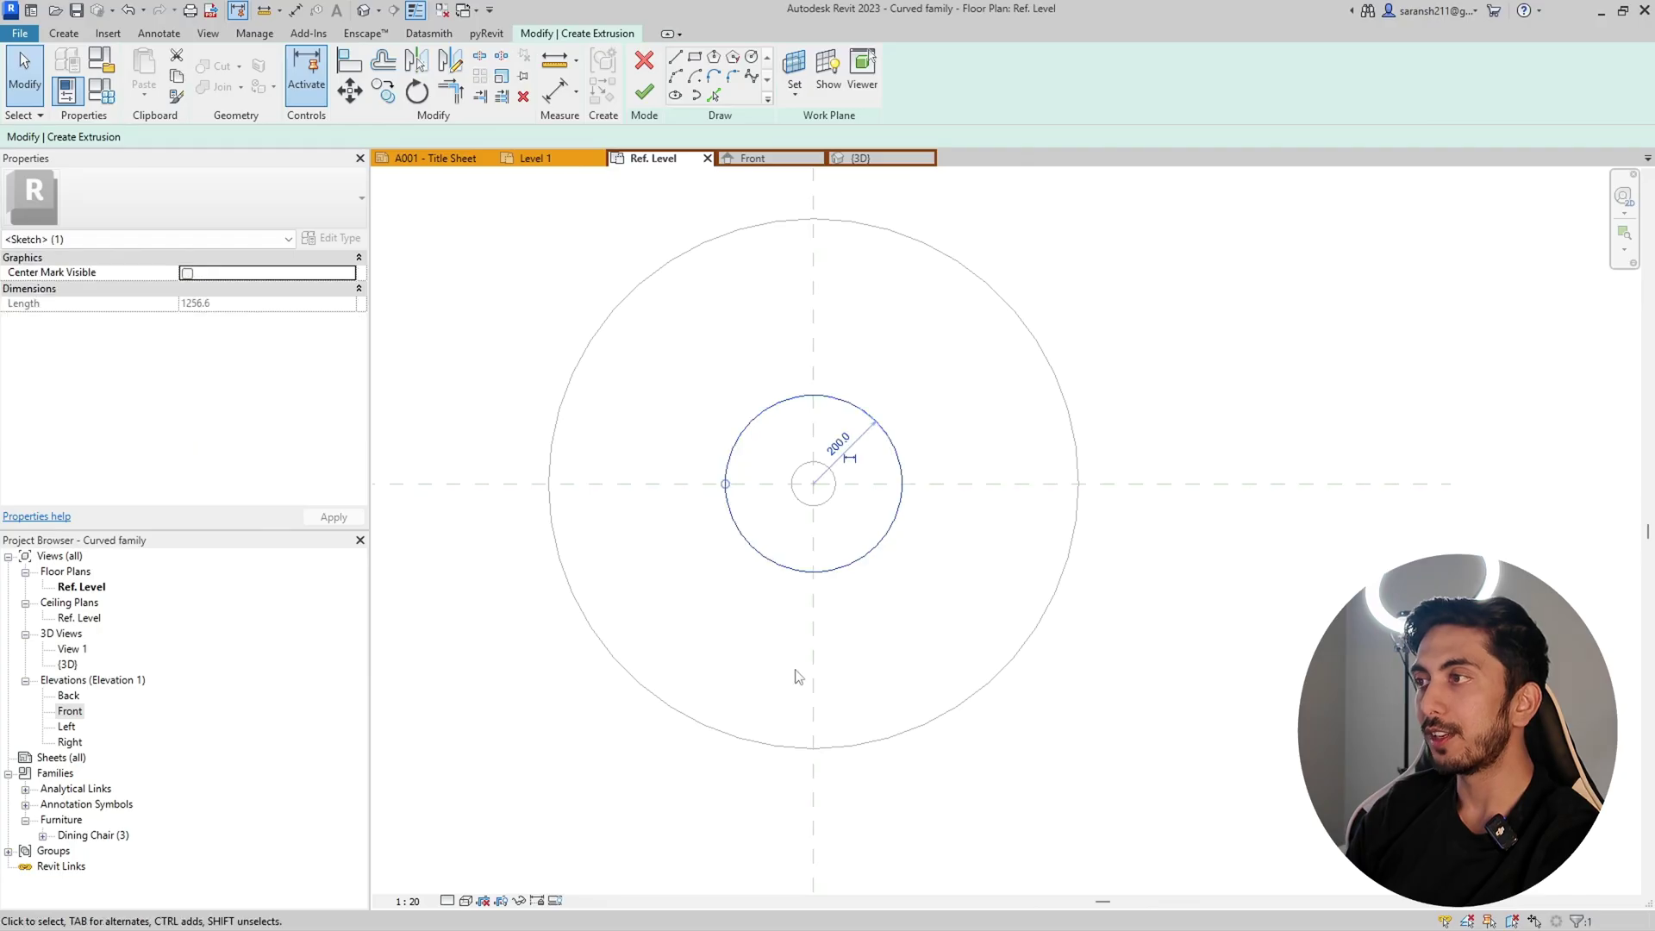
left_click(187, 274)
left_click(349, 60)
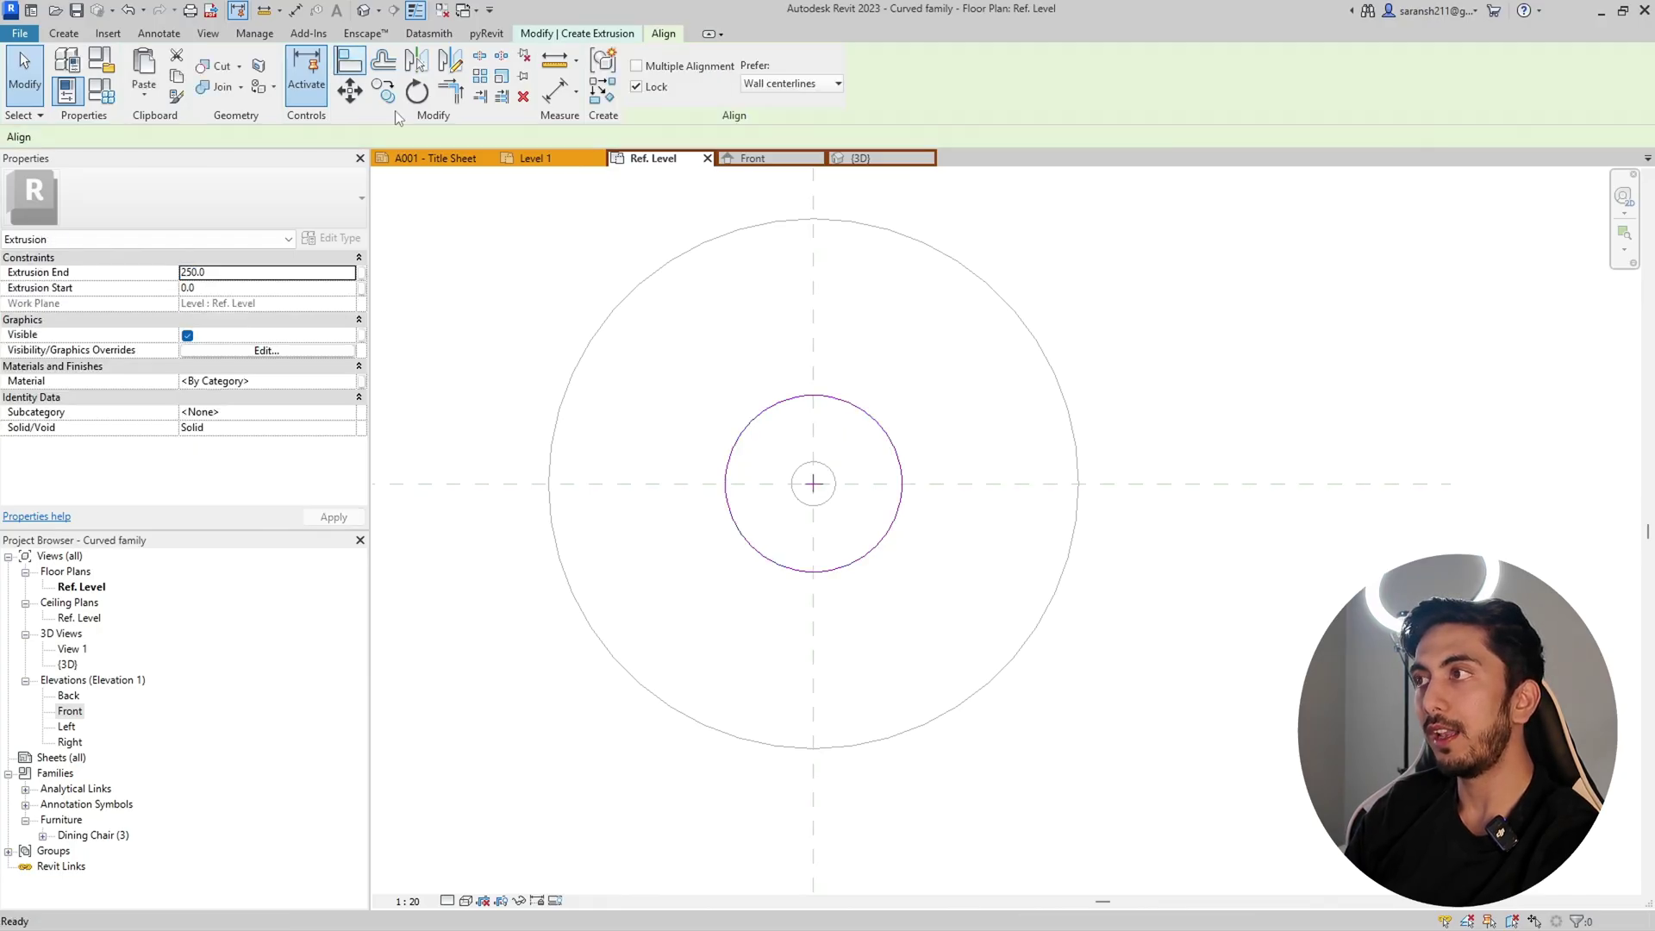
left_click(813, 319)
left_click(816, 481)
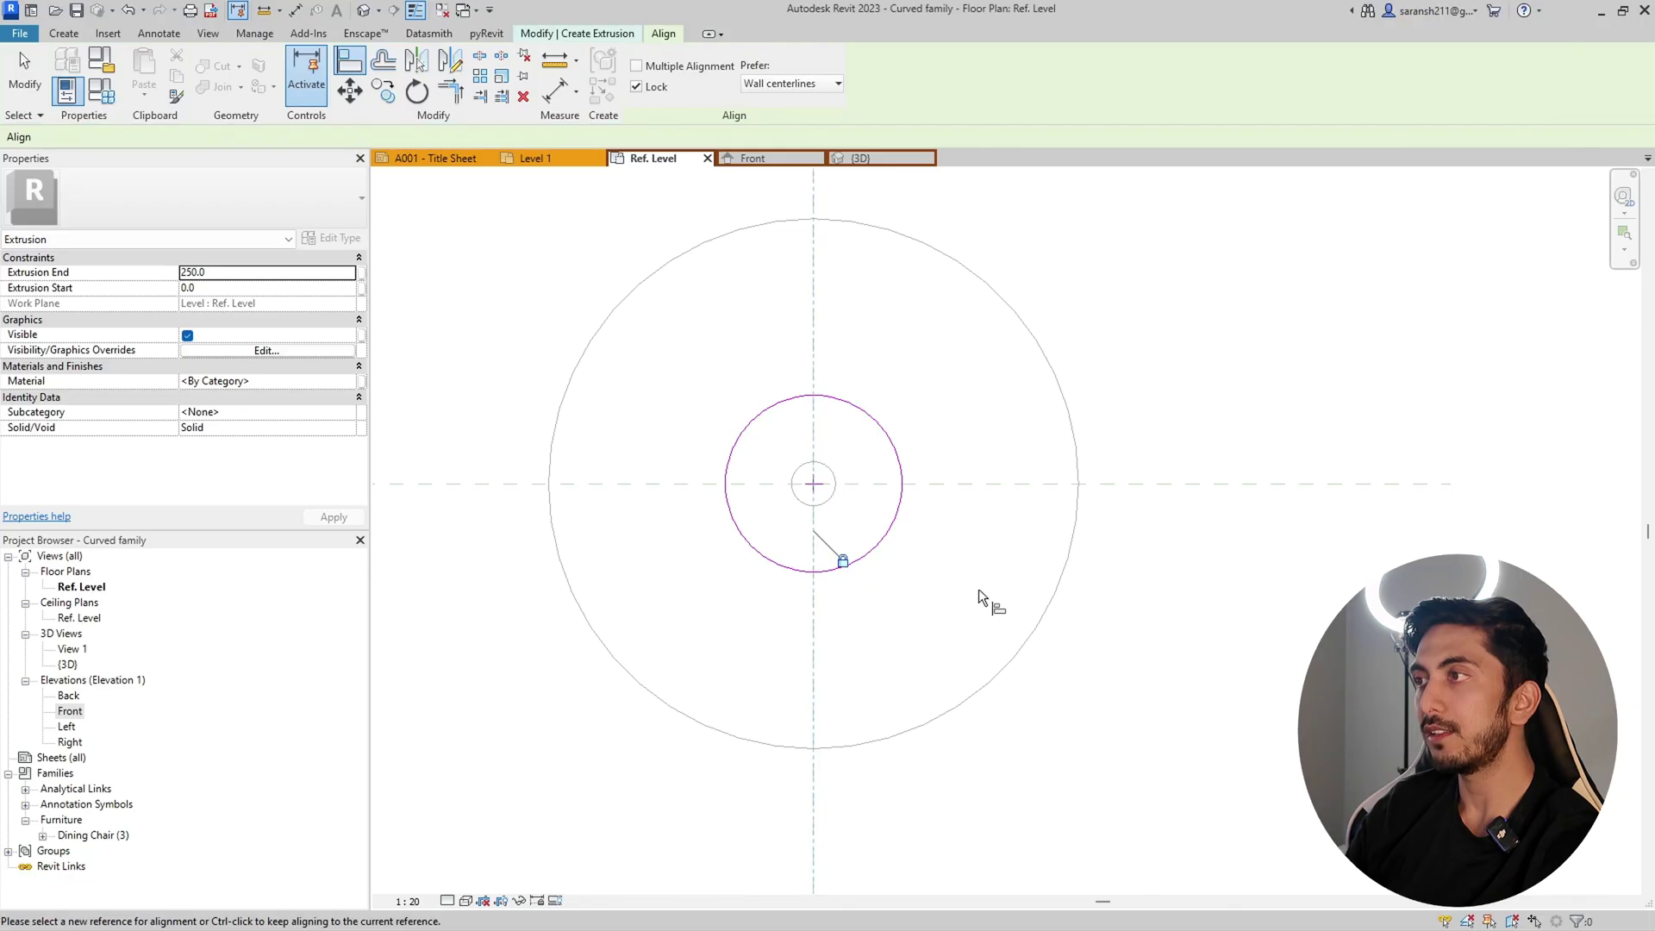
Step: Align the base circle's center to the horizontal center reference plane with the alignment locked, and finish the extrusion sketch
left_click(1016, 482)
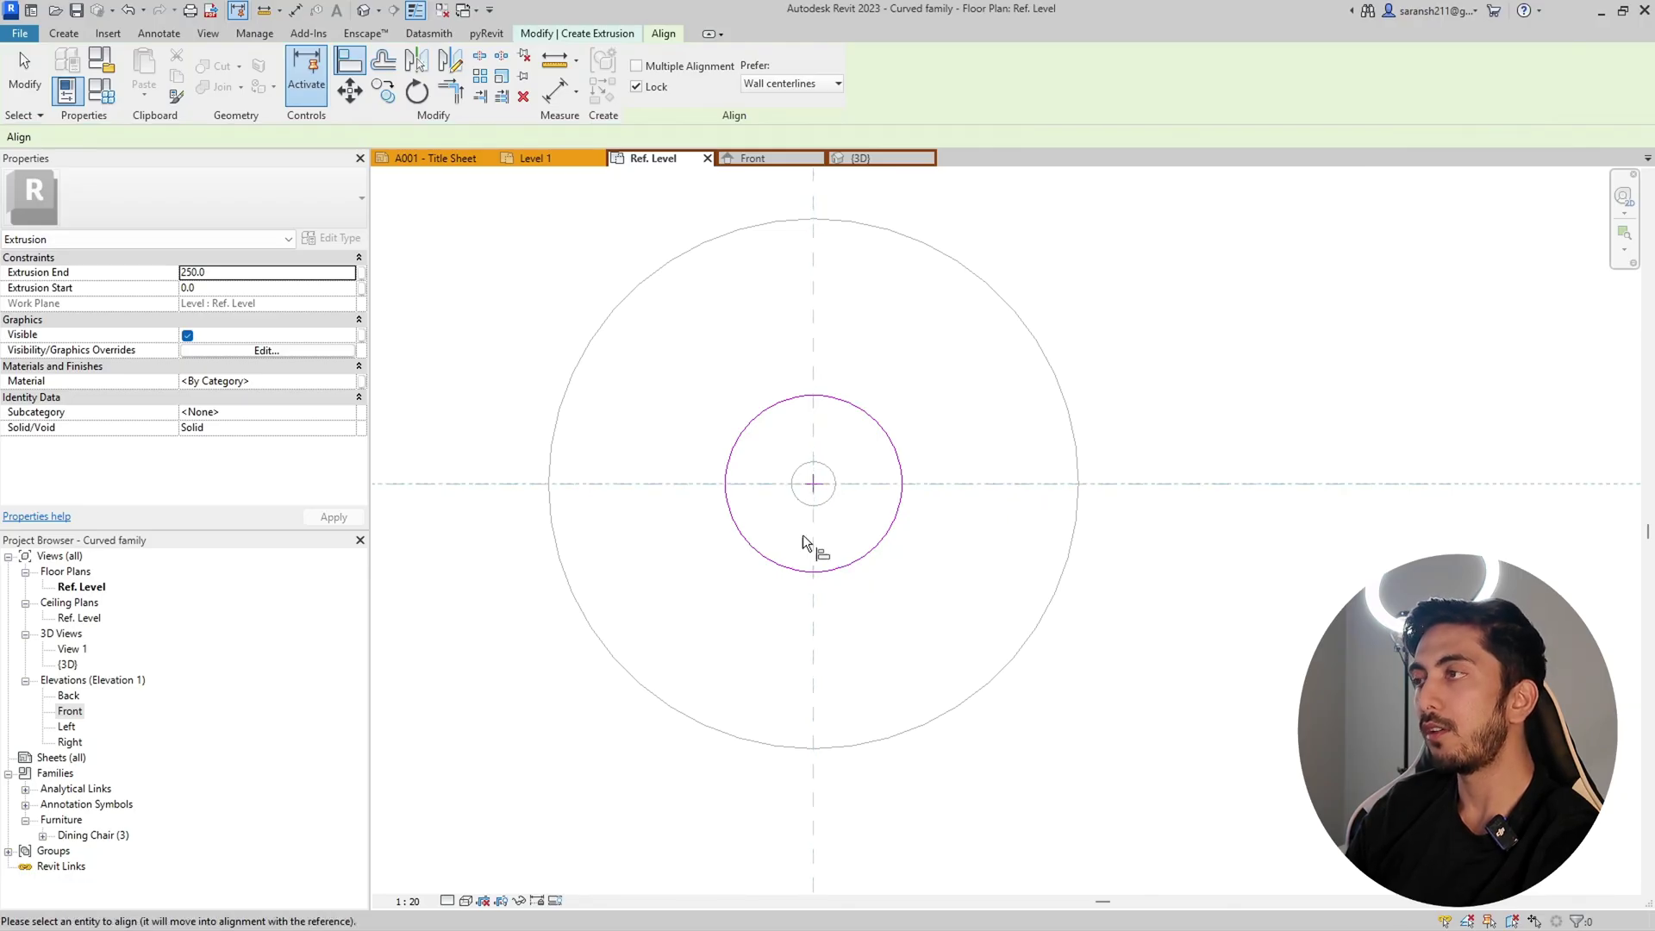
left_click(812, 483)
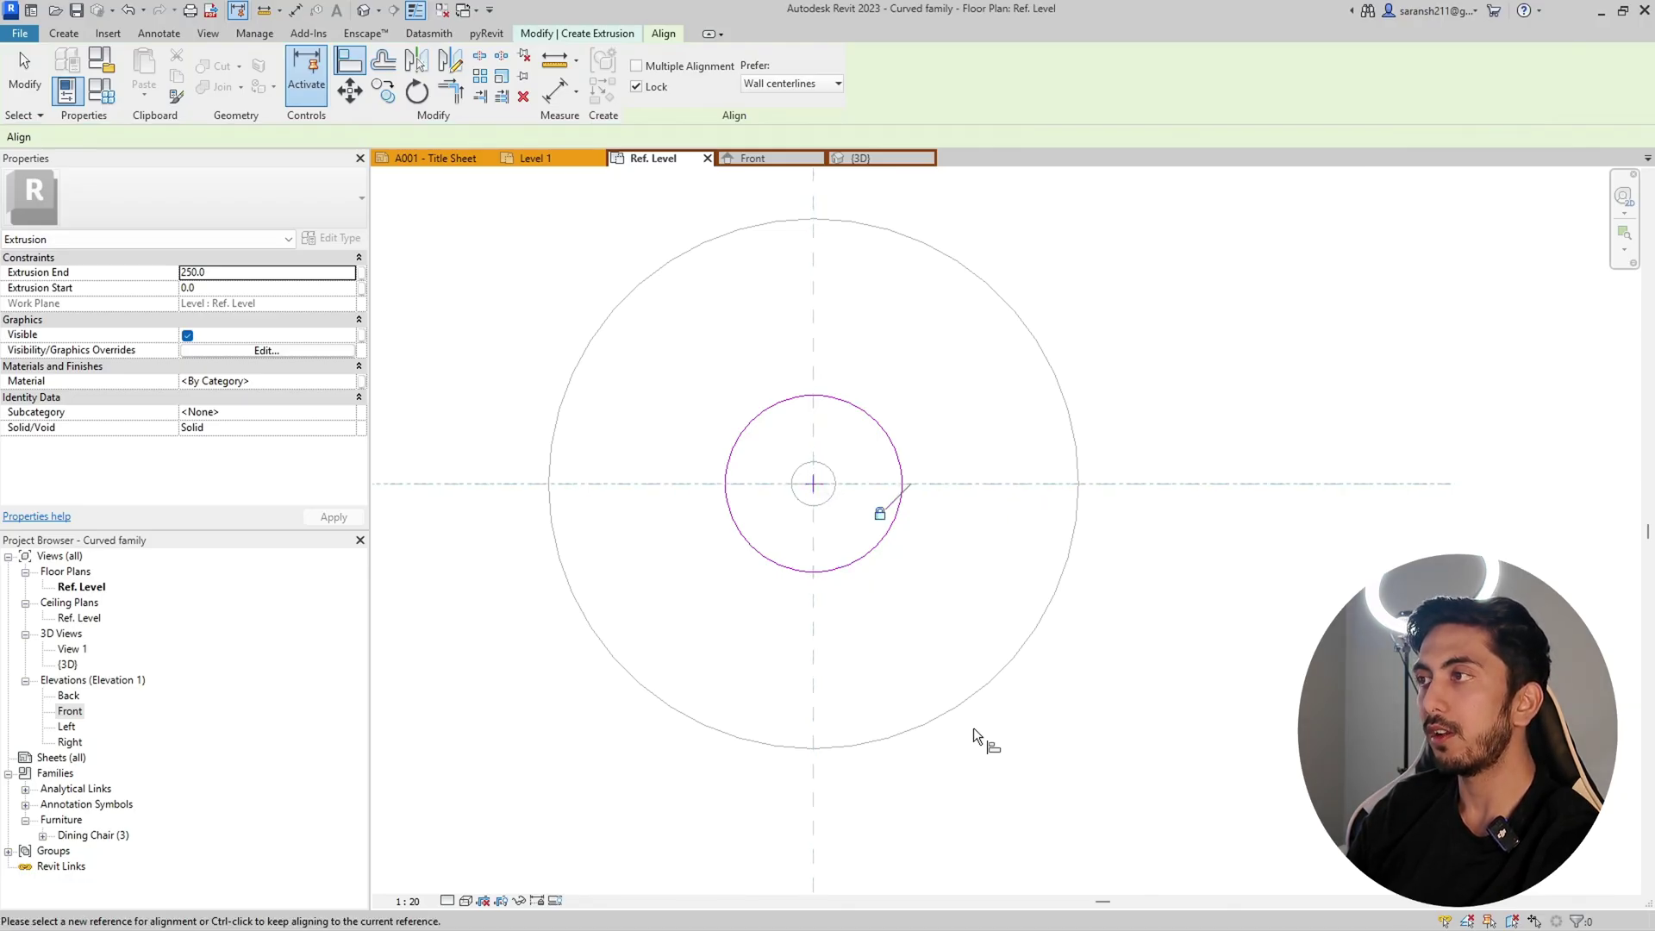
scroll(974, 732, "down", 2)
key("Escape")
key("Escape")
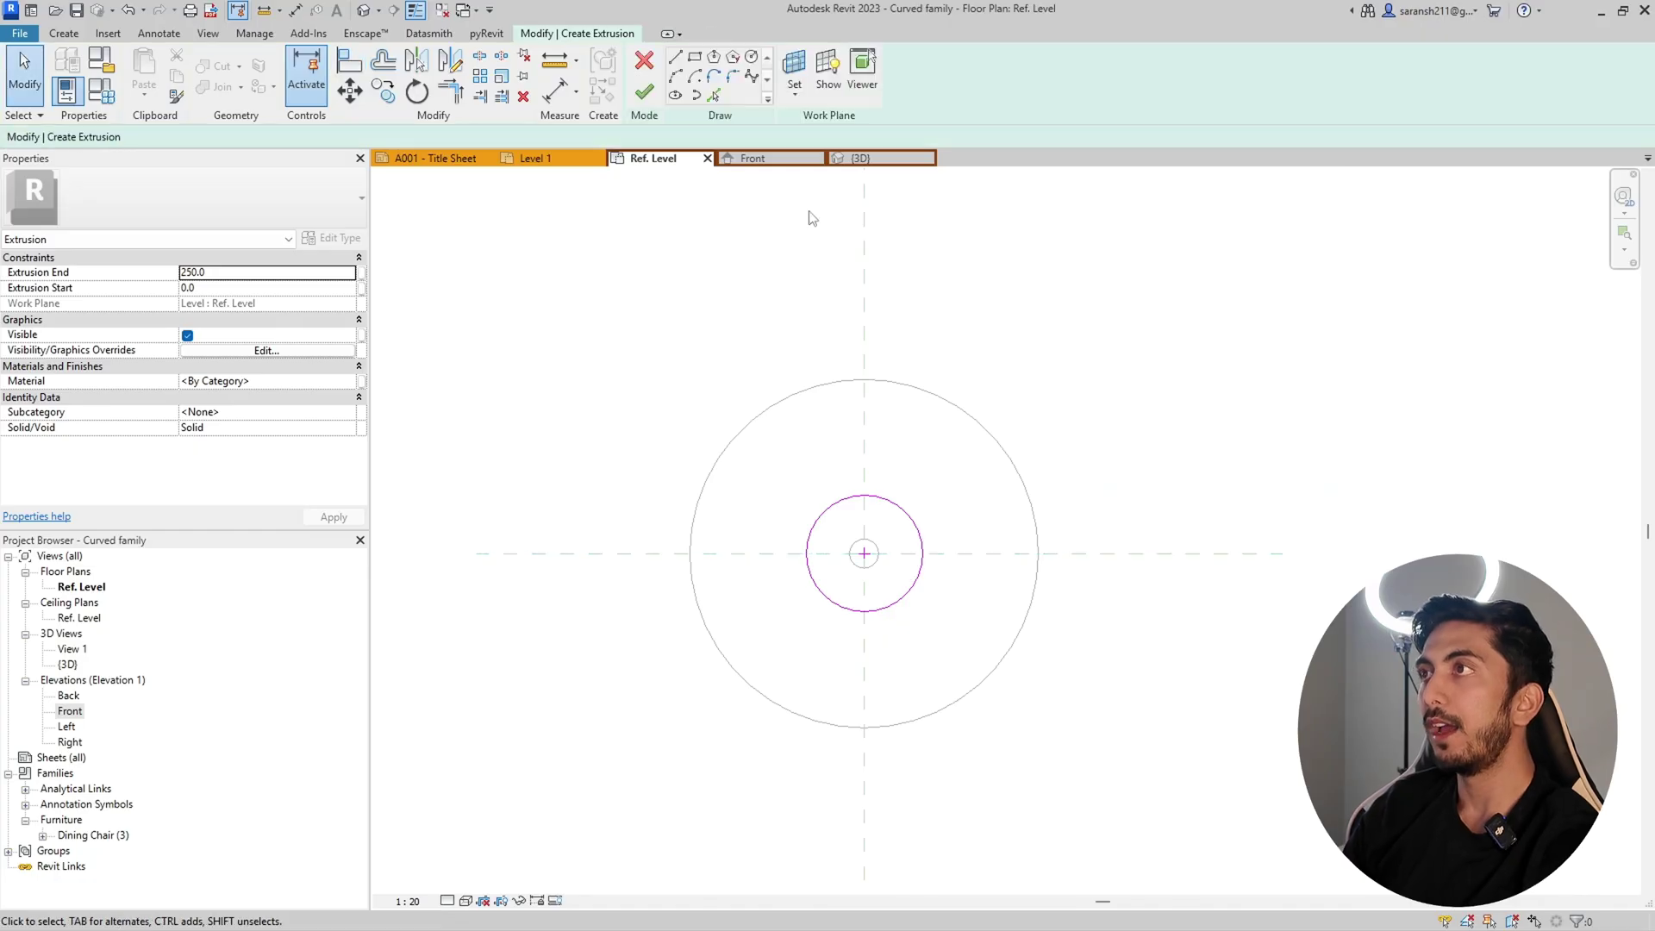
left_click(647, 95)
left_click(528, 500)
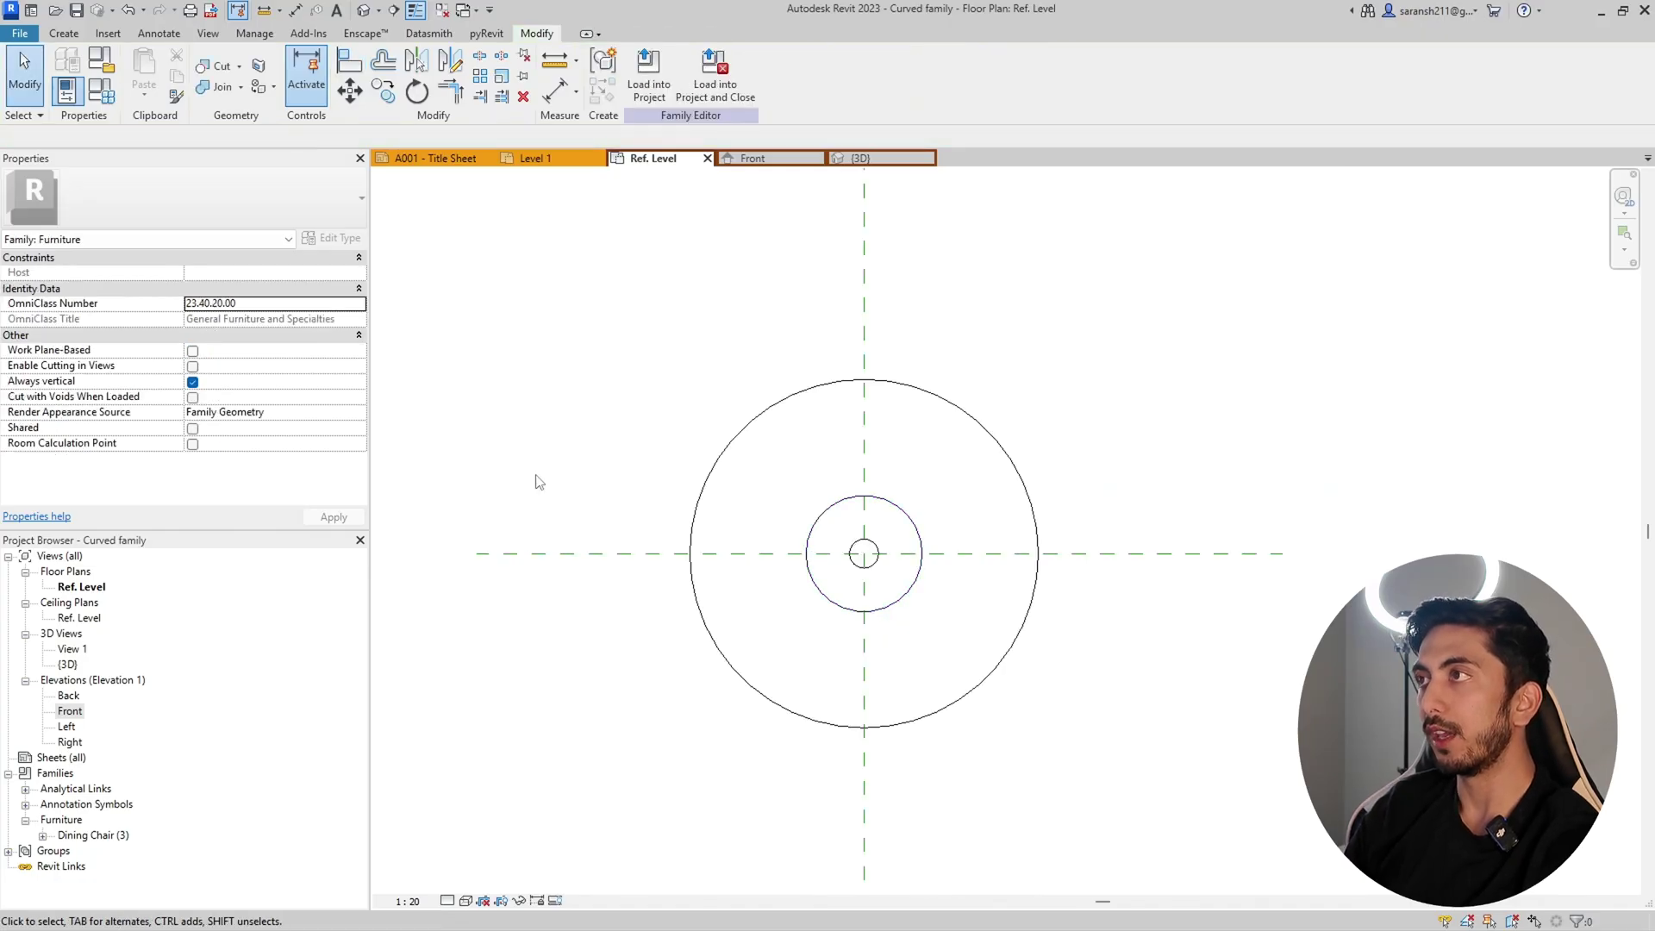
Step: In the Front elevation, lower the base extrusion's upper face to the reference plane 30 mm above the level and lock it
left_click(737, 166)
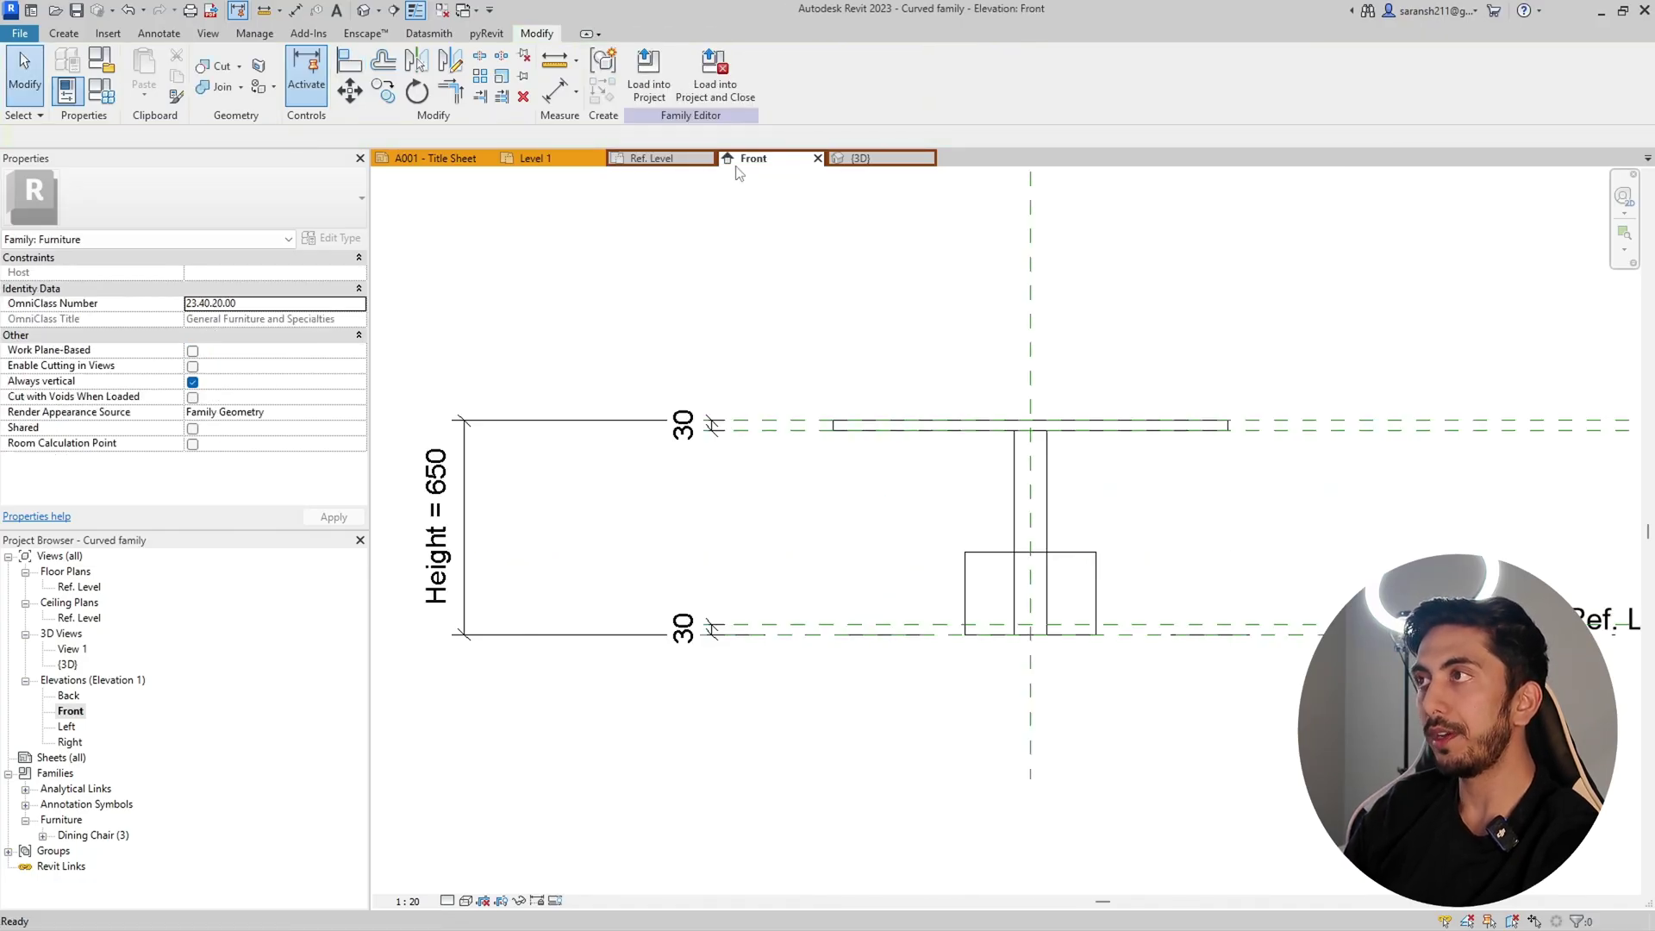
left_click(967, 578)
left_click_drag(1030, 642, 1029, 636)
left_click_drag(1030, 546, 1030, 624)
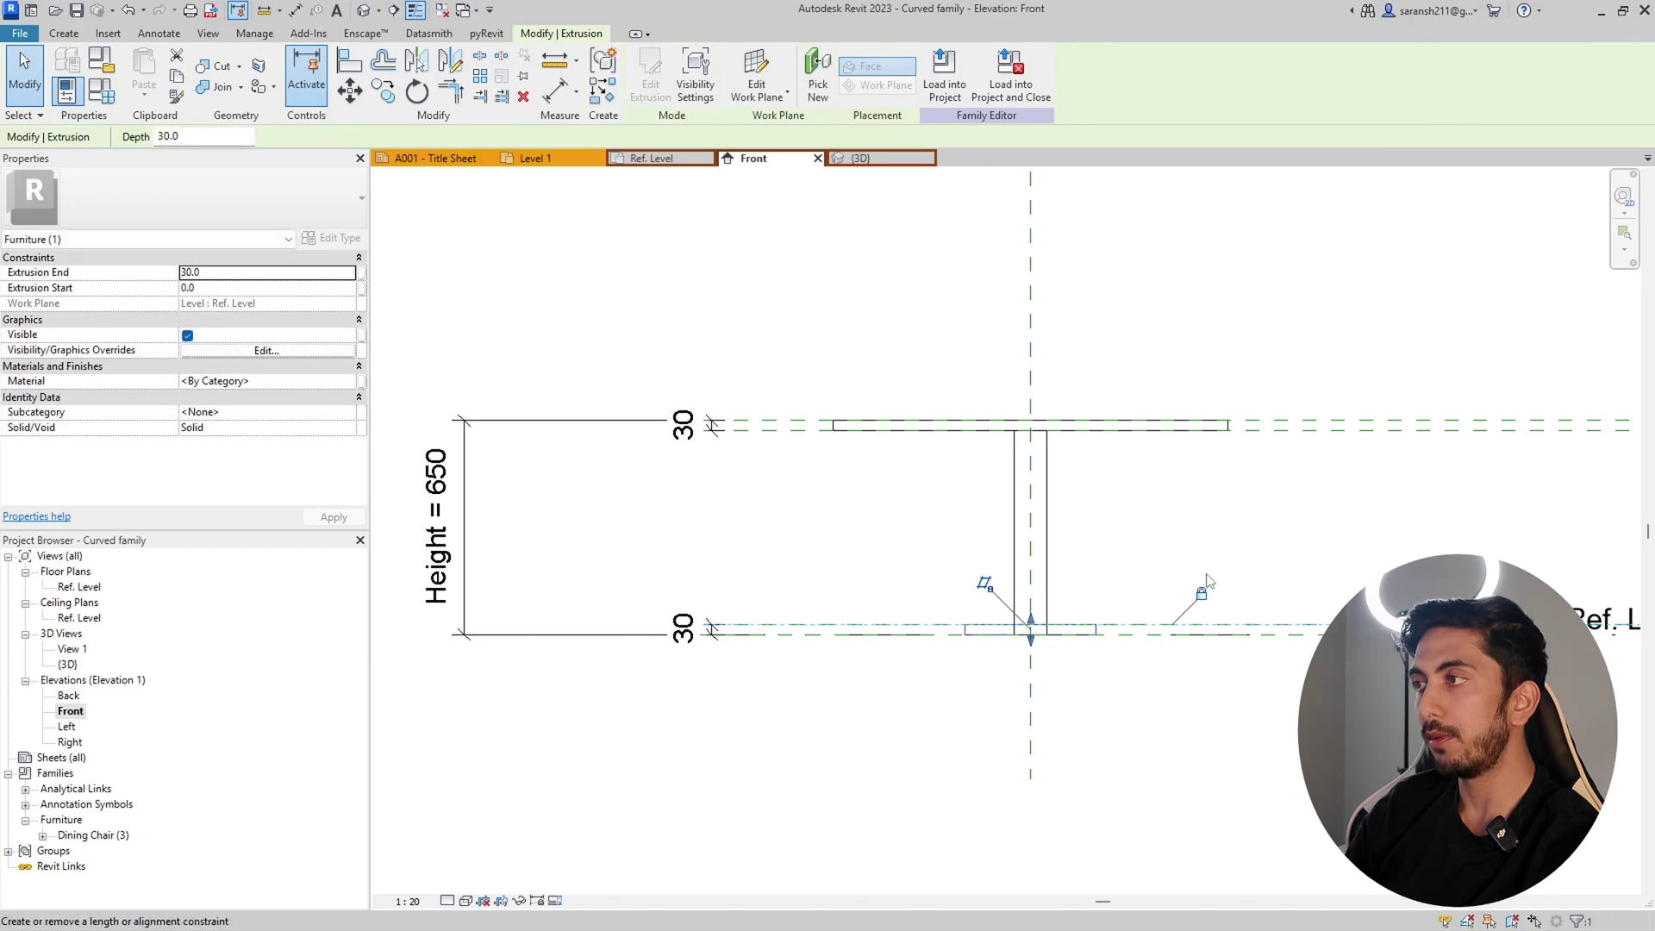
left_click(1205, 608)
Step: Inspect the table with its new round base in the 3D view
left_click(888, 158)
middle_click_drag(883, 267, 672, 431, "shift")
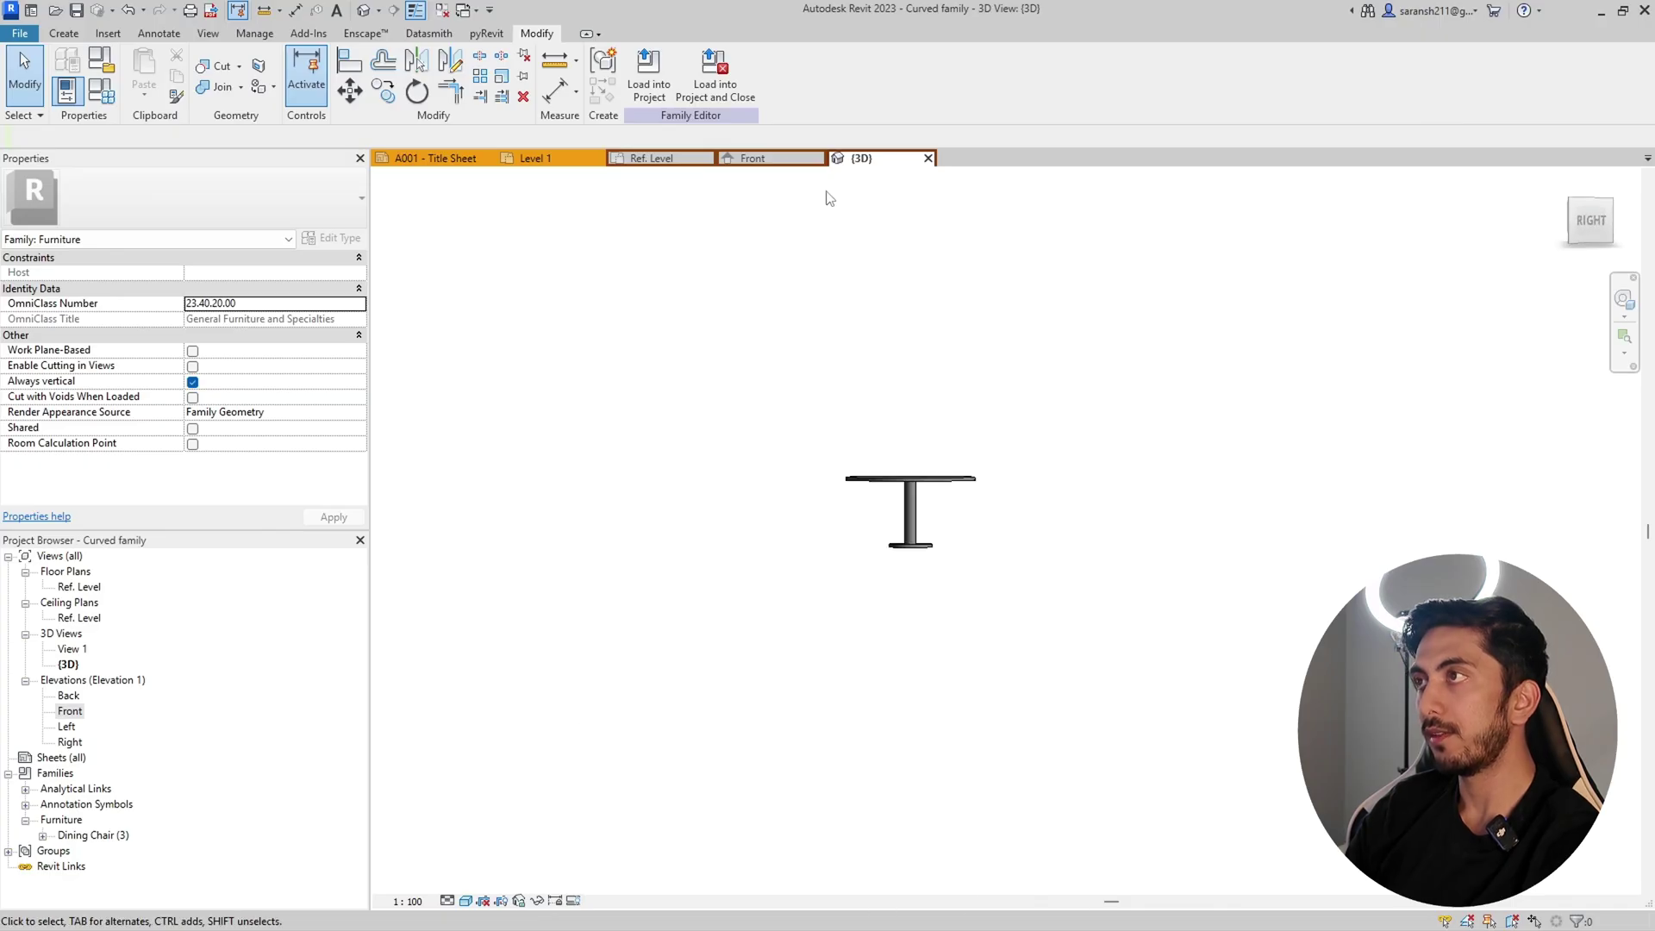
left_click(750, 159)
Step: In the Ref. Level plan, edit the base extrusion's sketch and make the circle's radius dimension permanent
left_click(681, 159)
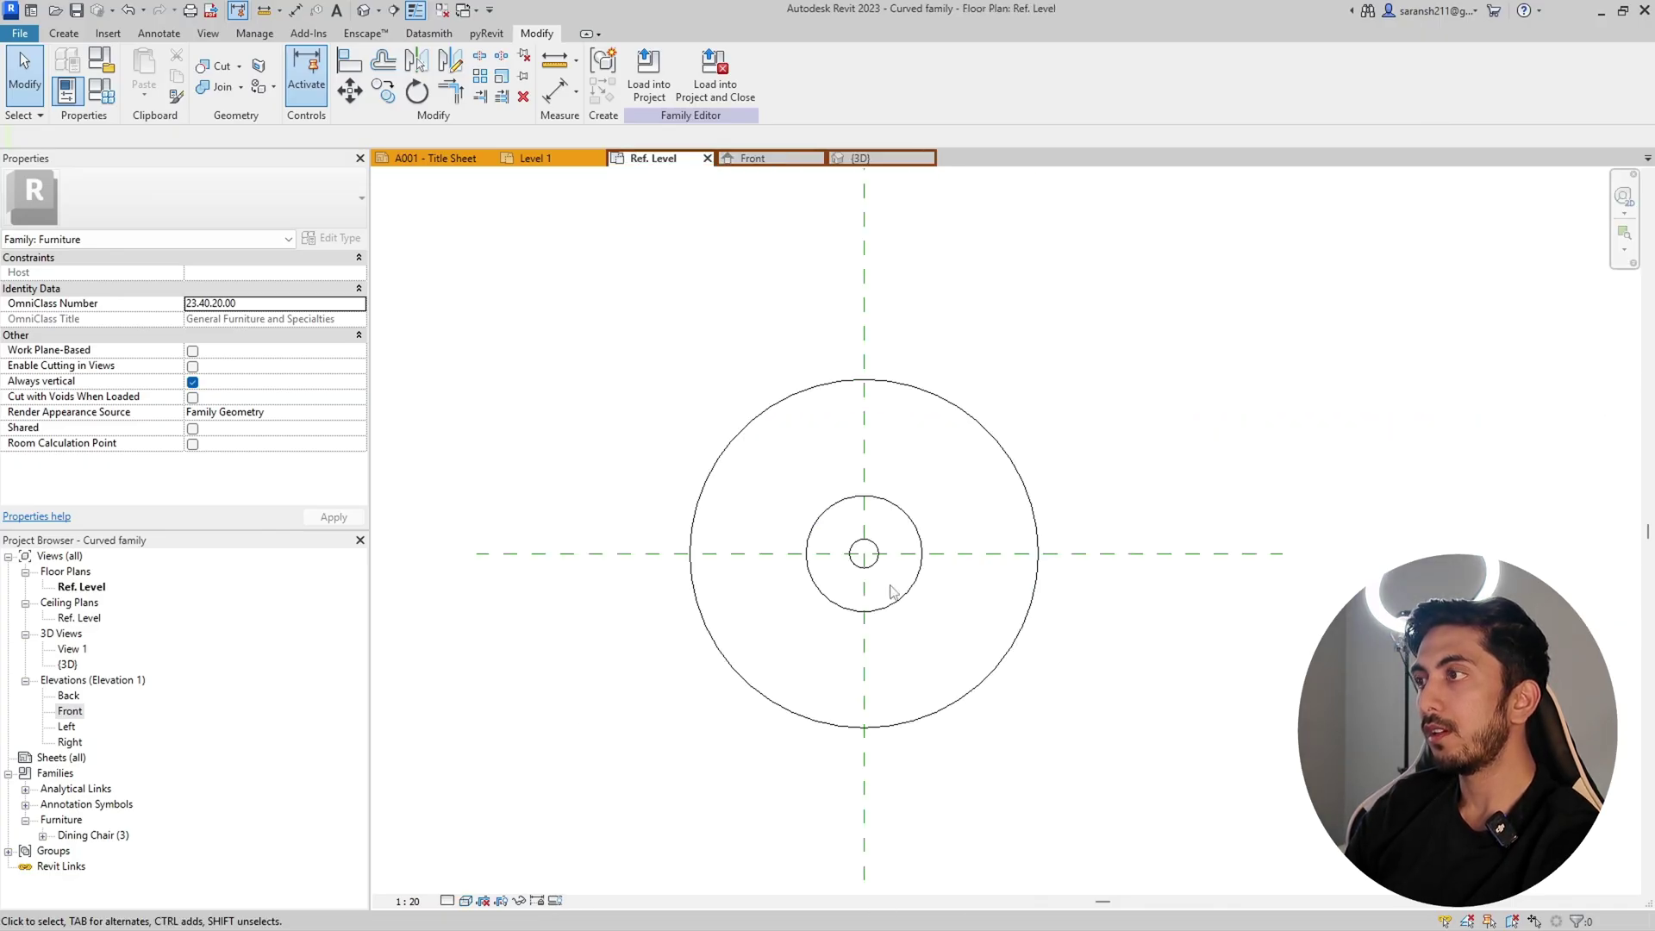
left_click(922, 551)
double_click(926, 551)
scroll(923, 594, "up", 3)
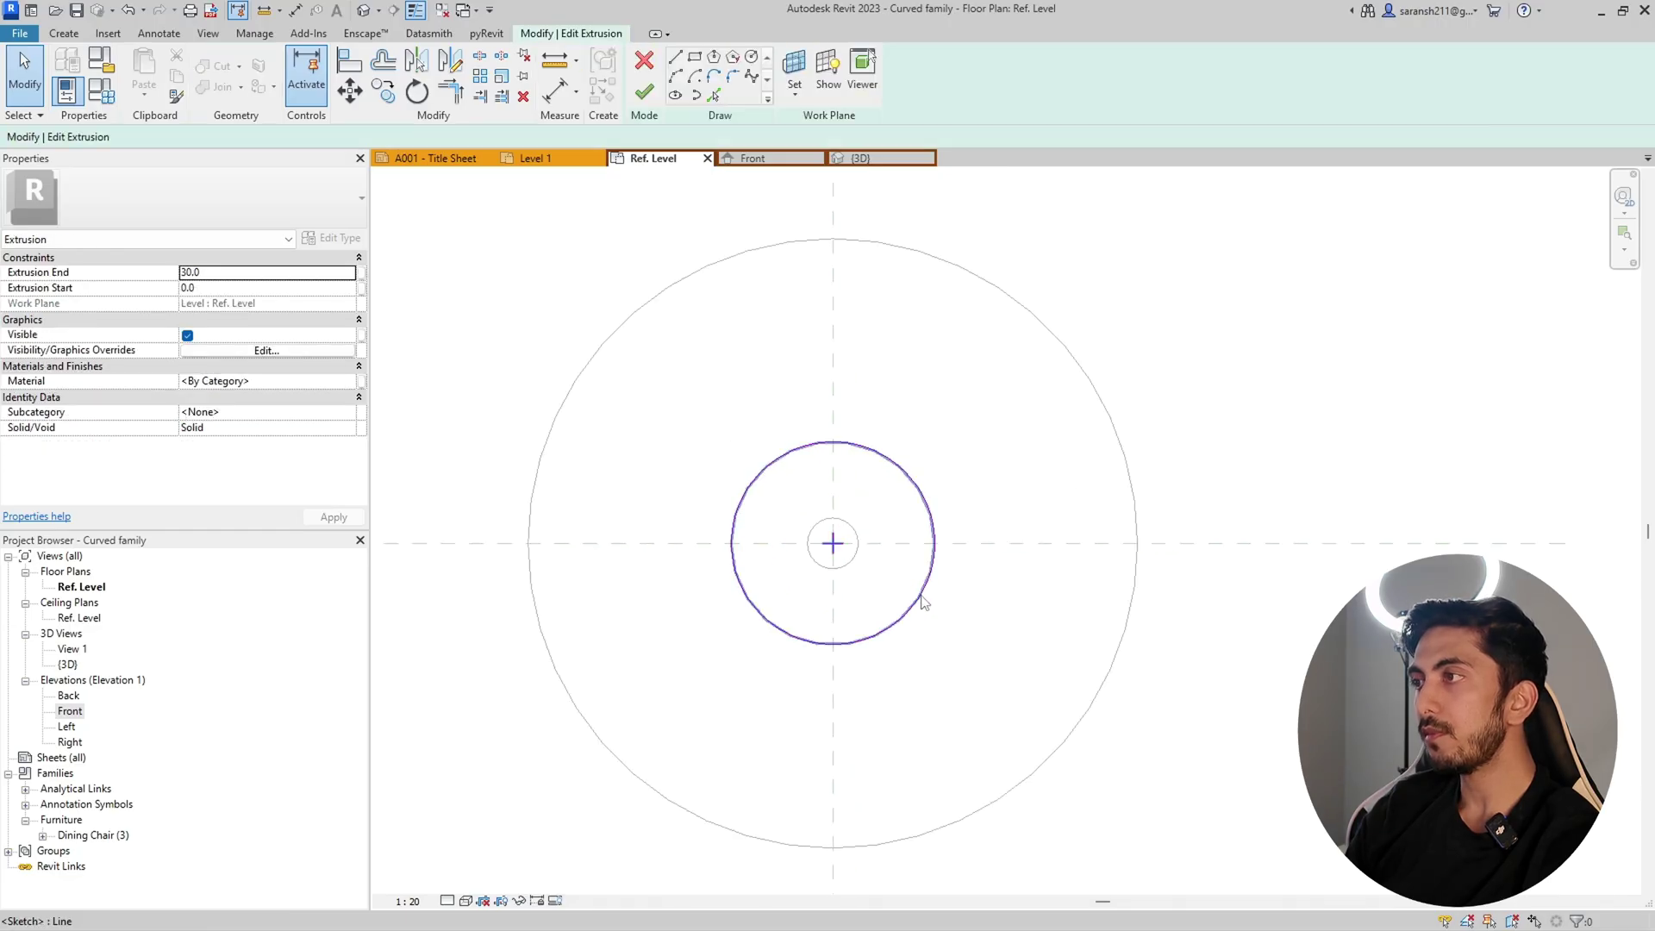
left_click(923, 595)
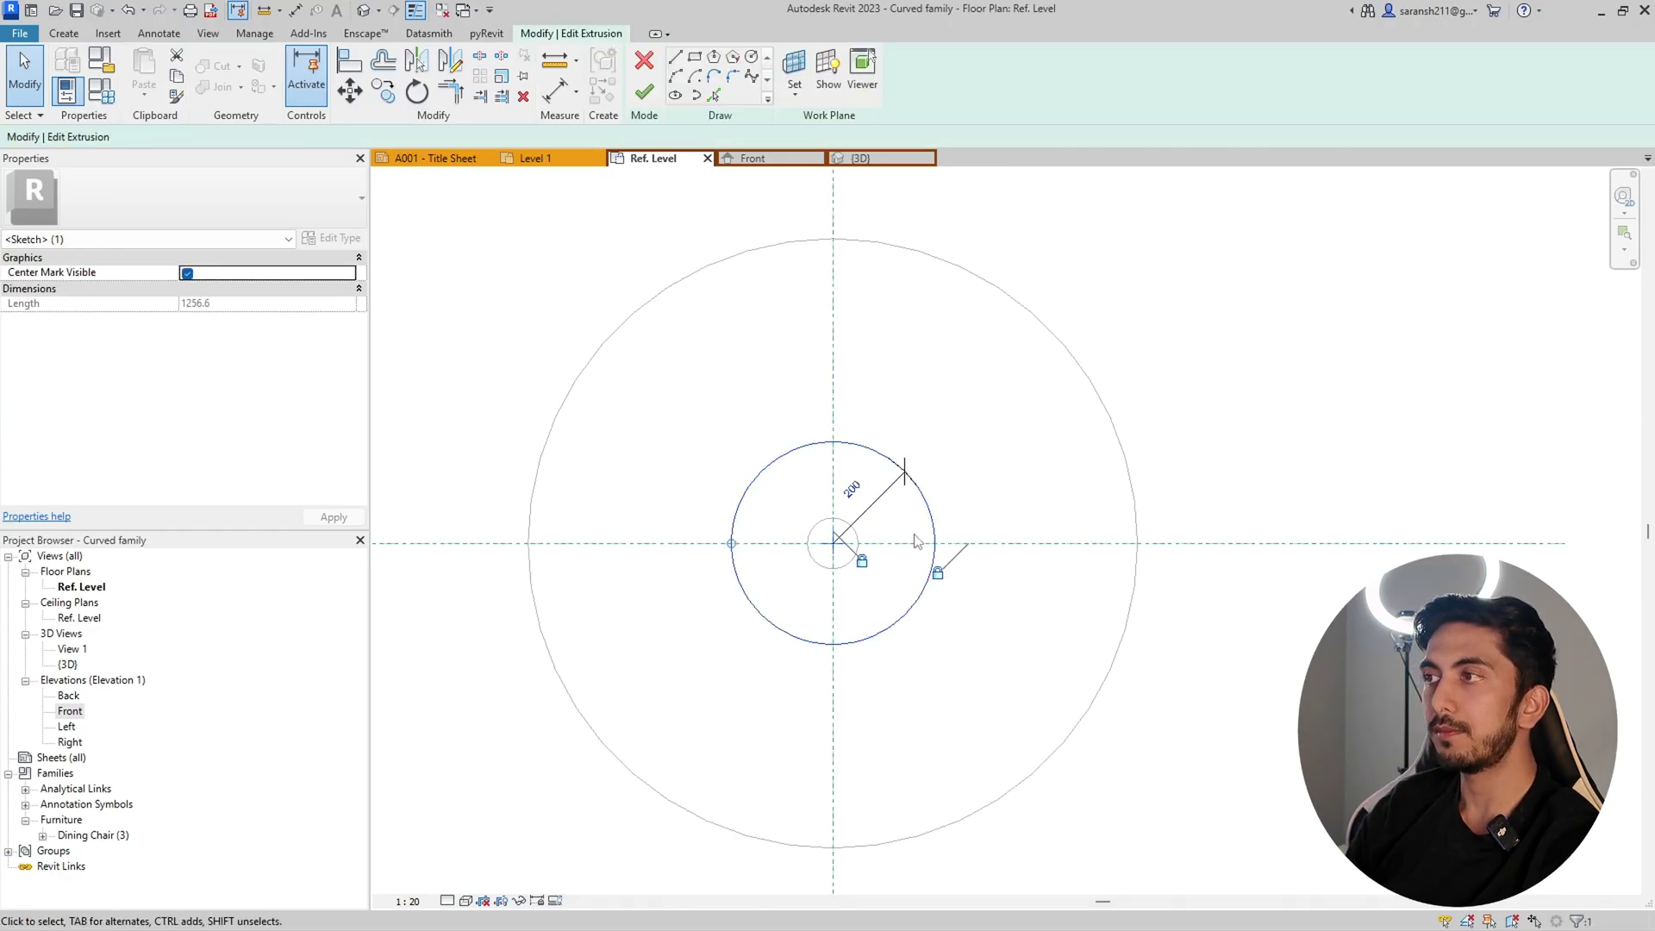
left_click(1025, 483)
Step: Label the base circle's radius dimension with a new type parameter named Base Support Radius, and finish editing the extrusion sketch
left_click(890, 497)
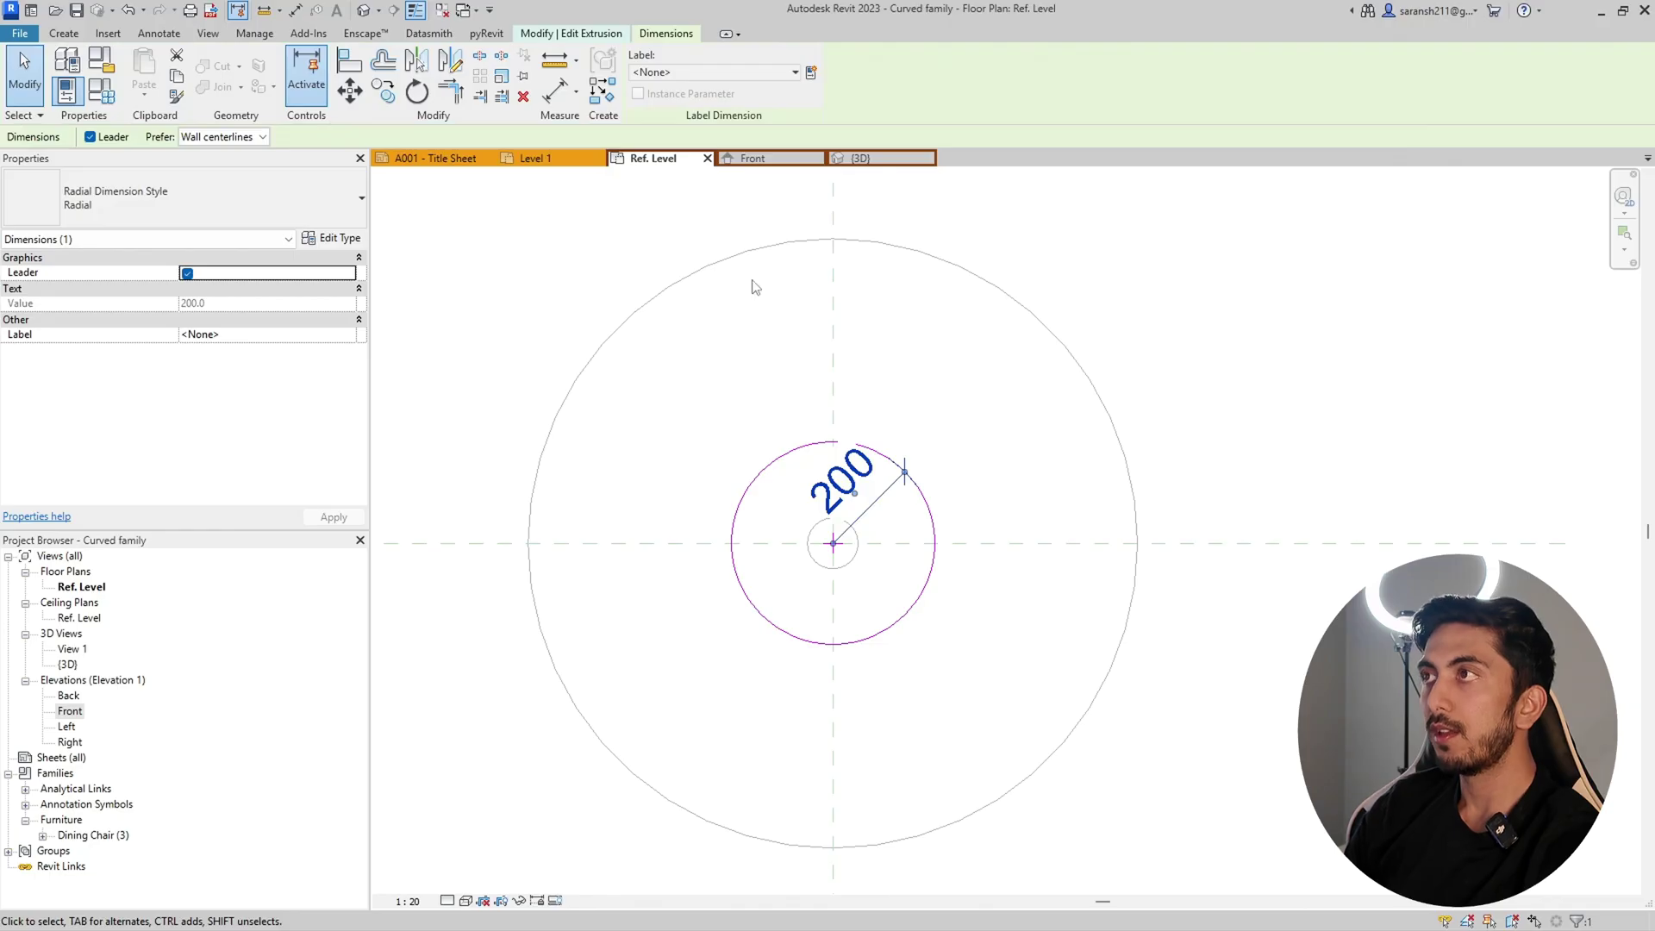
left_click(811, 72)
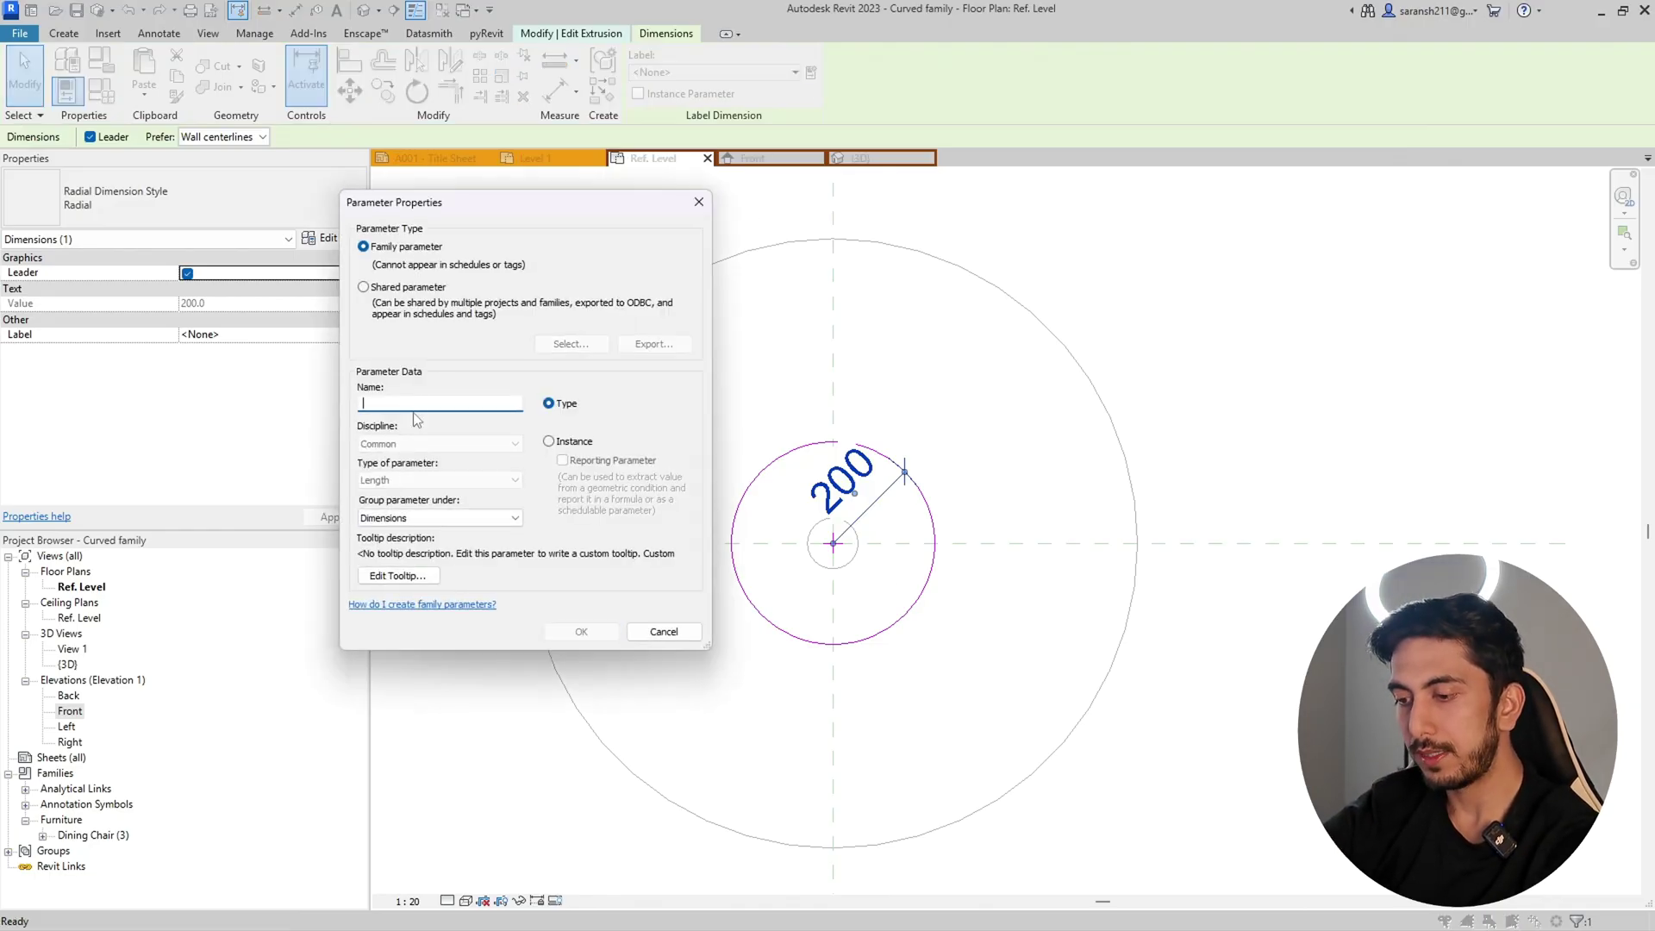
type("B")
key("Caps_Lock")
type("ase")
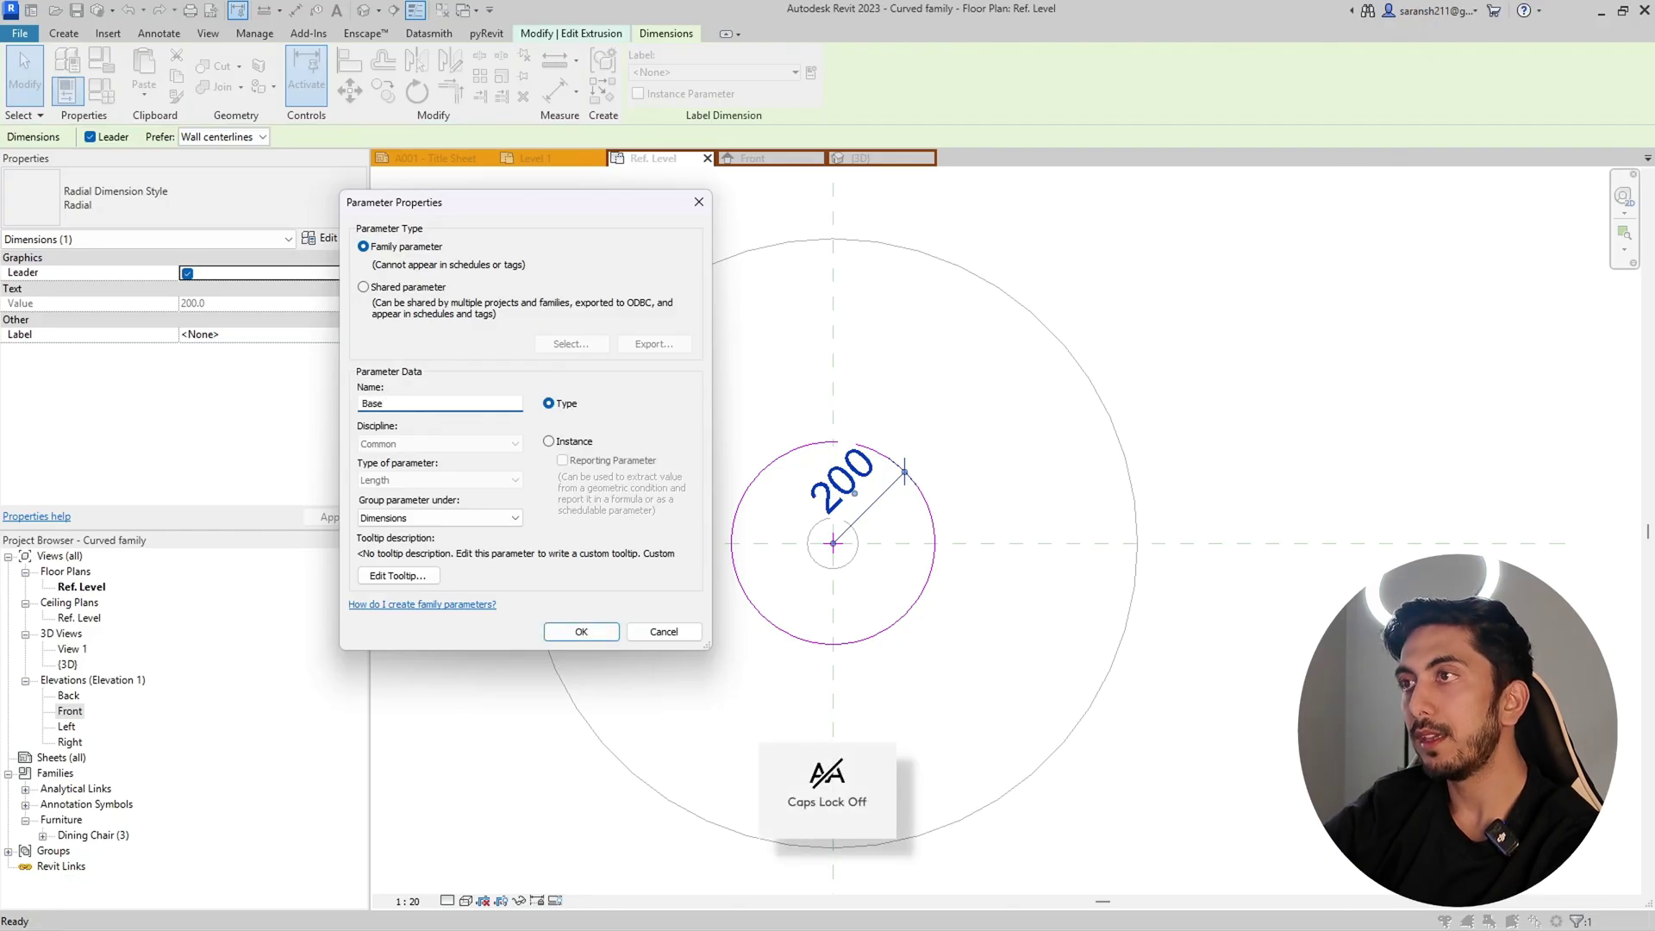
type(" Su")
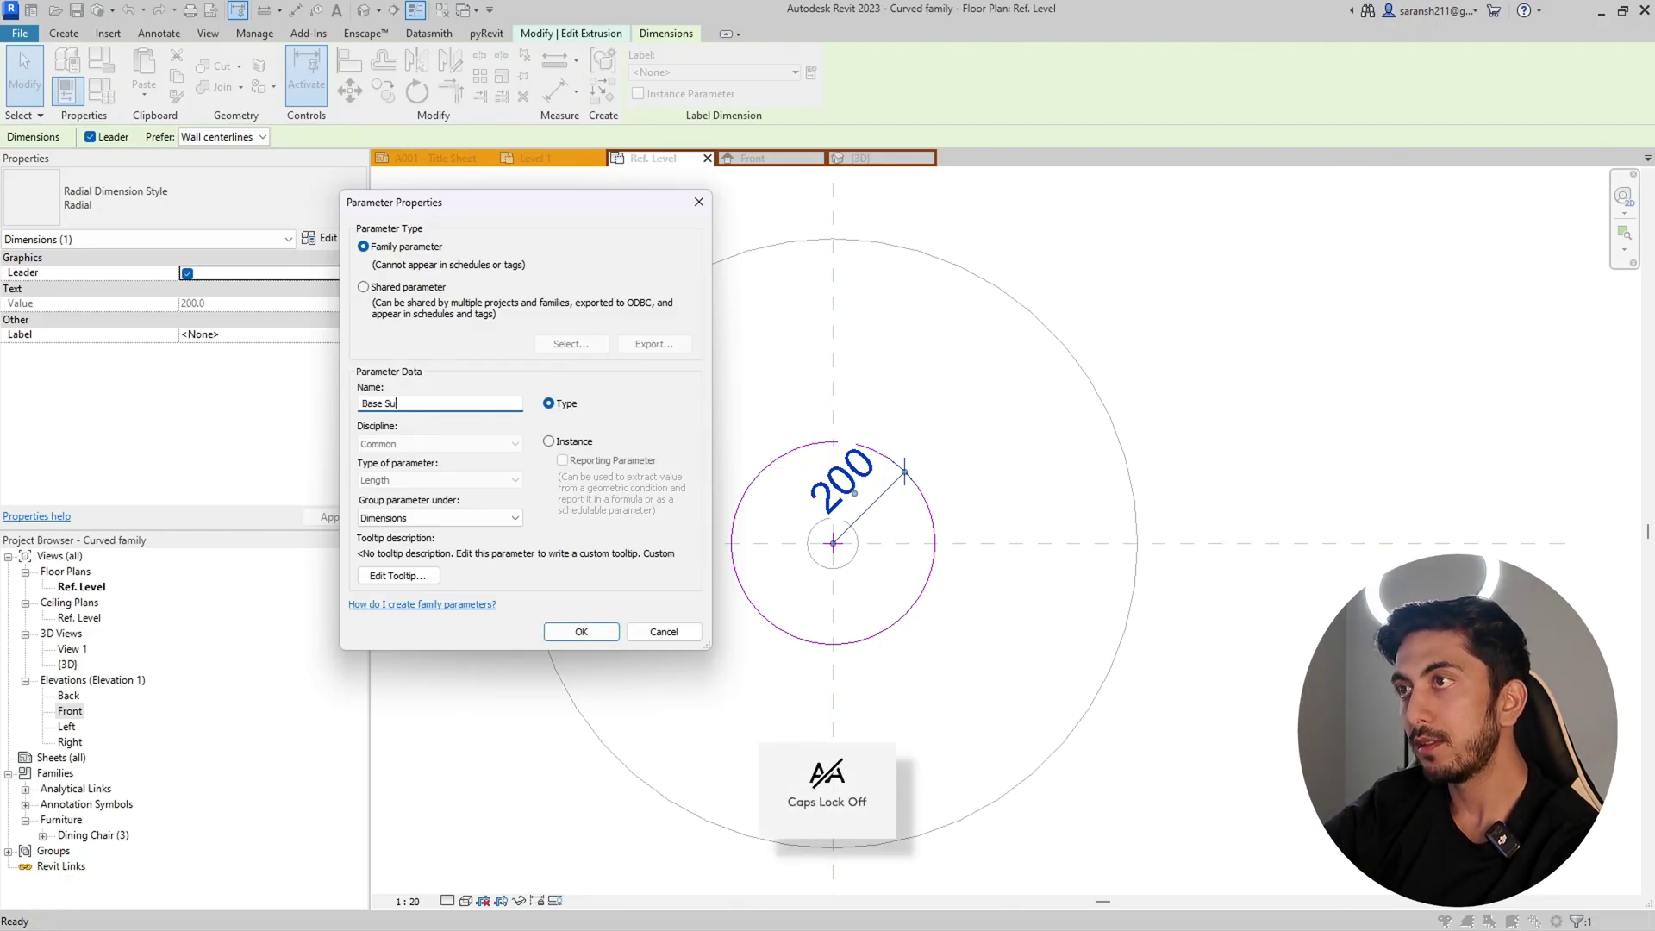
type("pport")
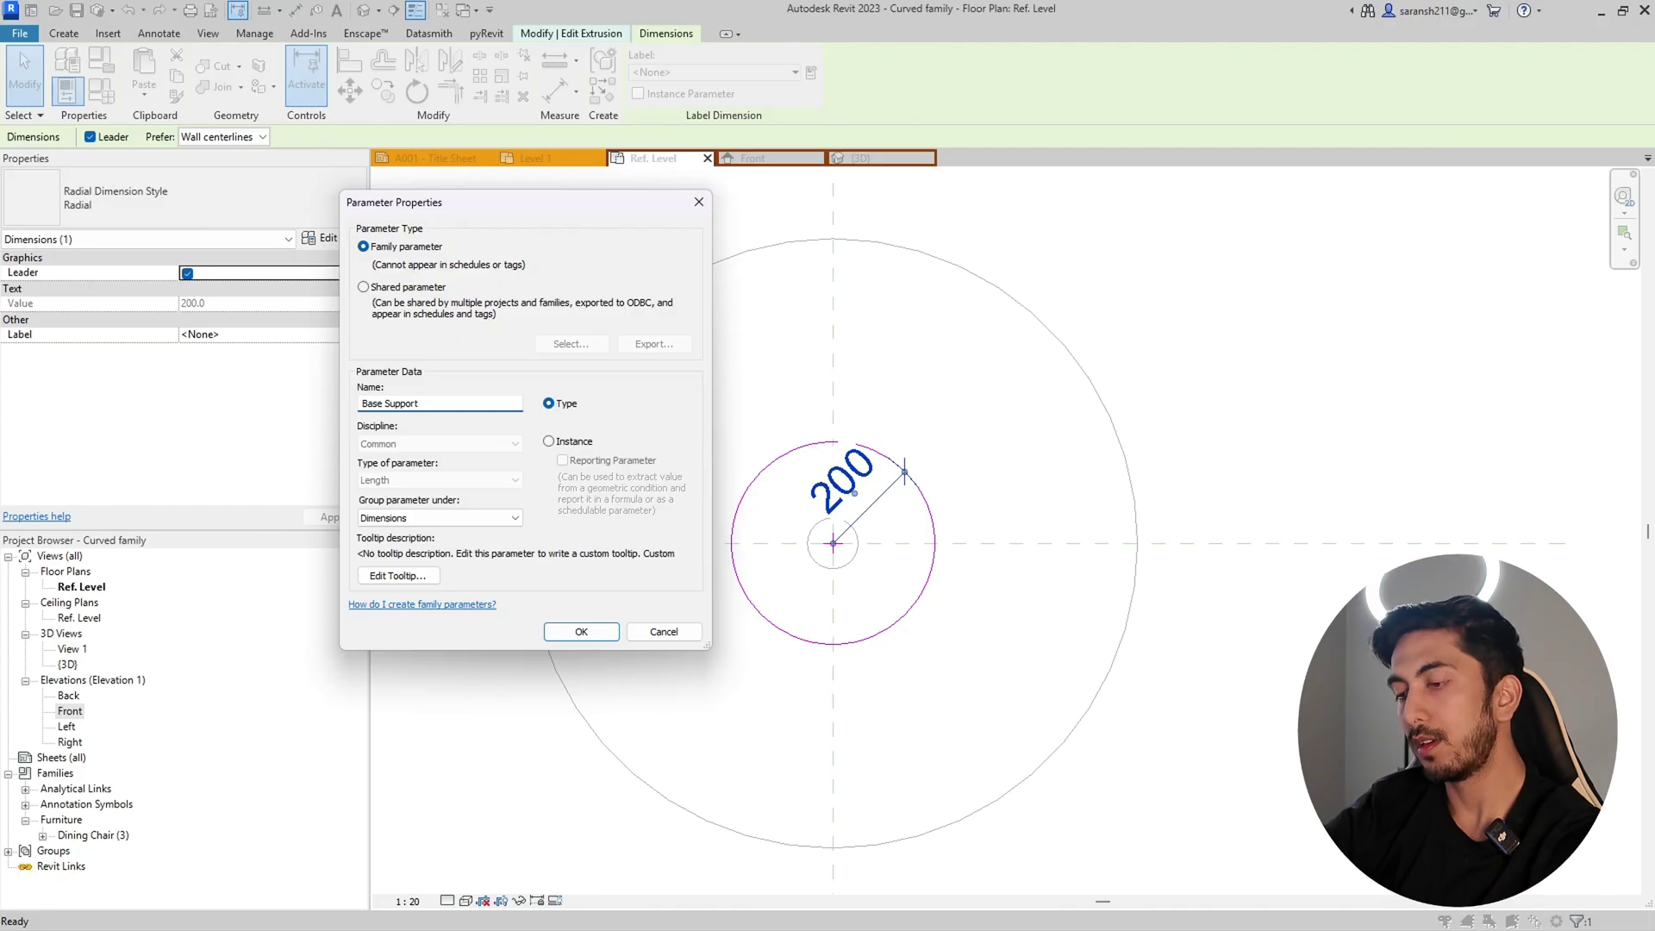
key("Caps_Lock")
type("R")
key("Caps_Lock")
type("adiu")
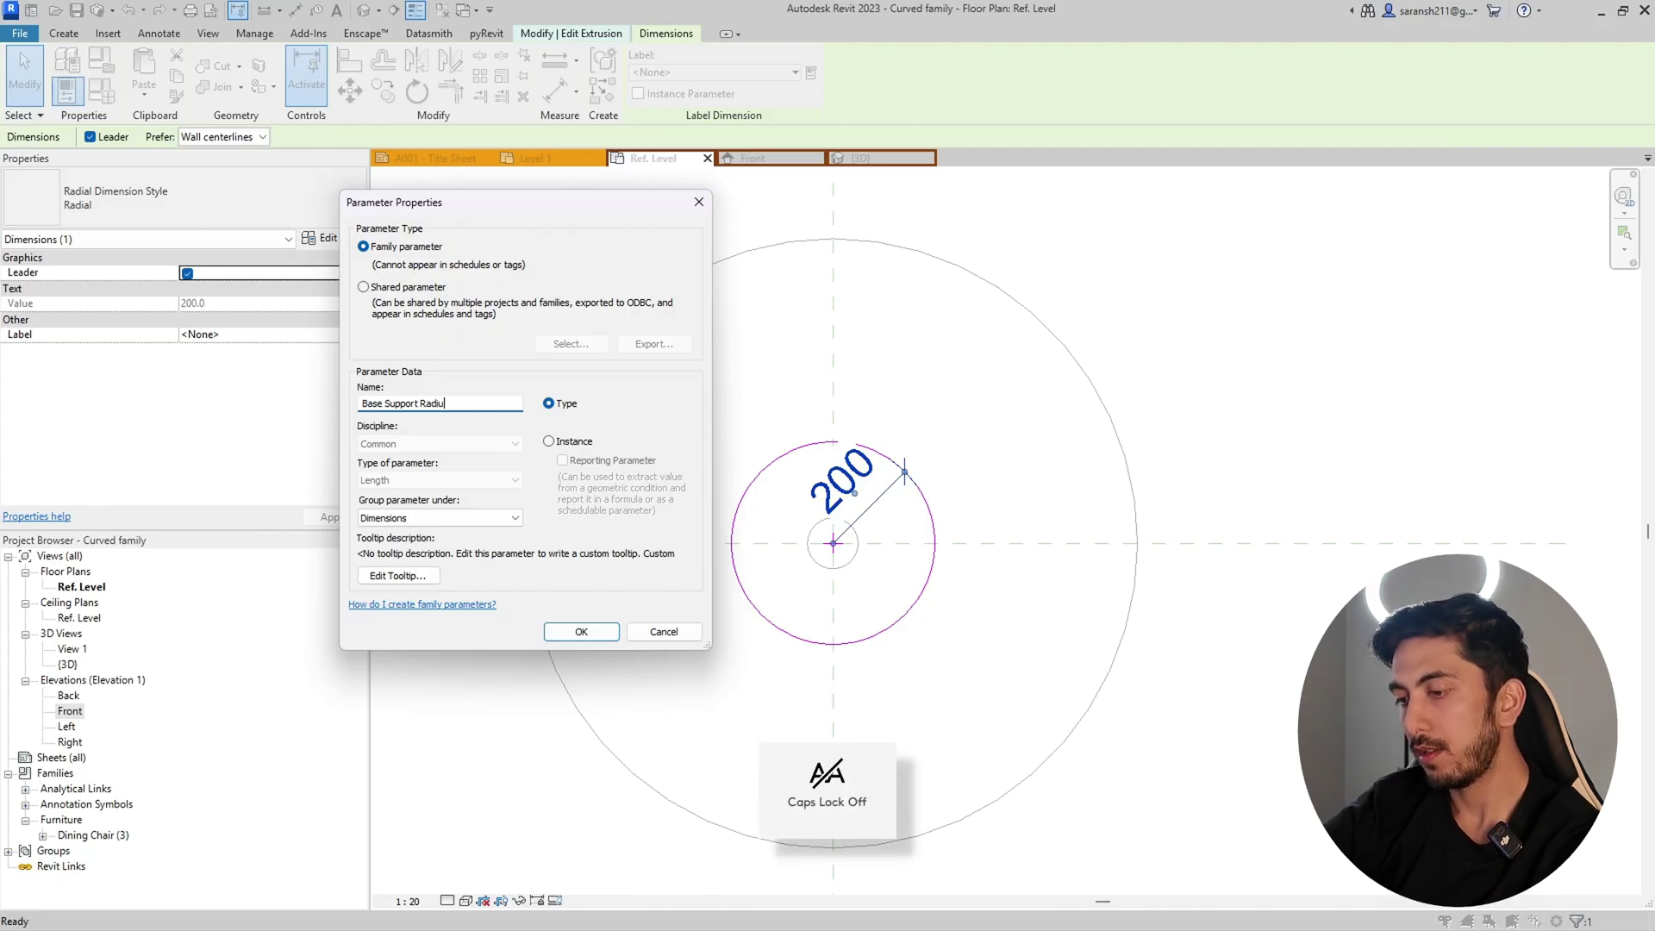
type("s")
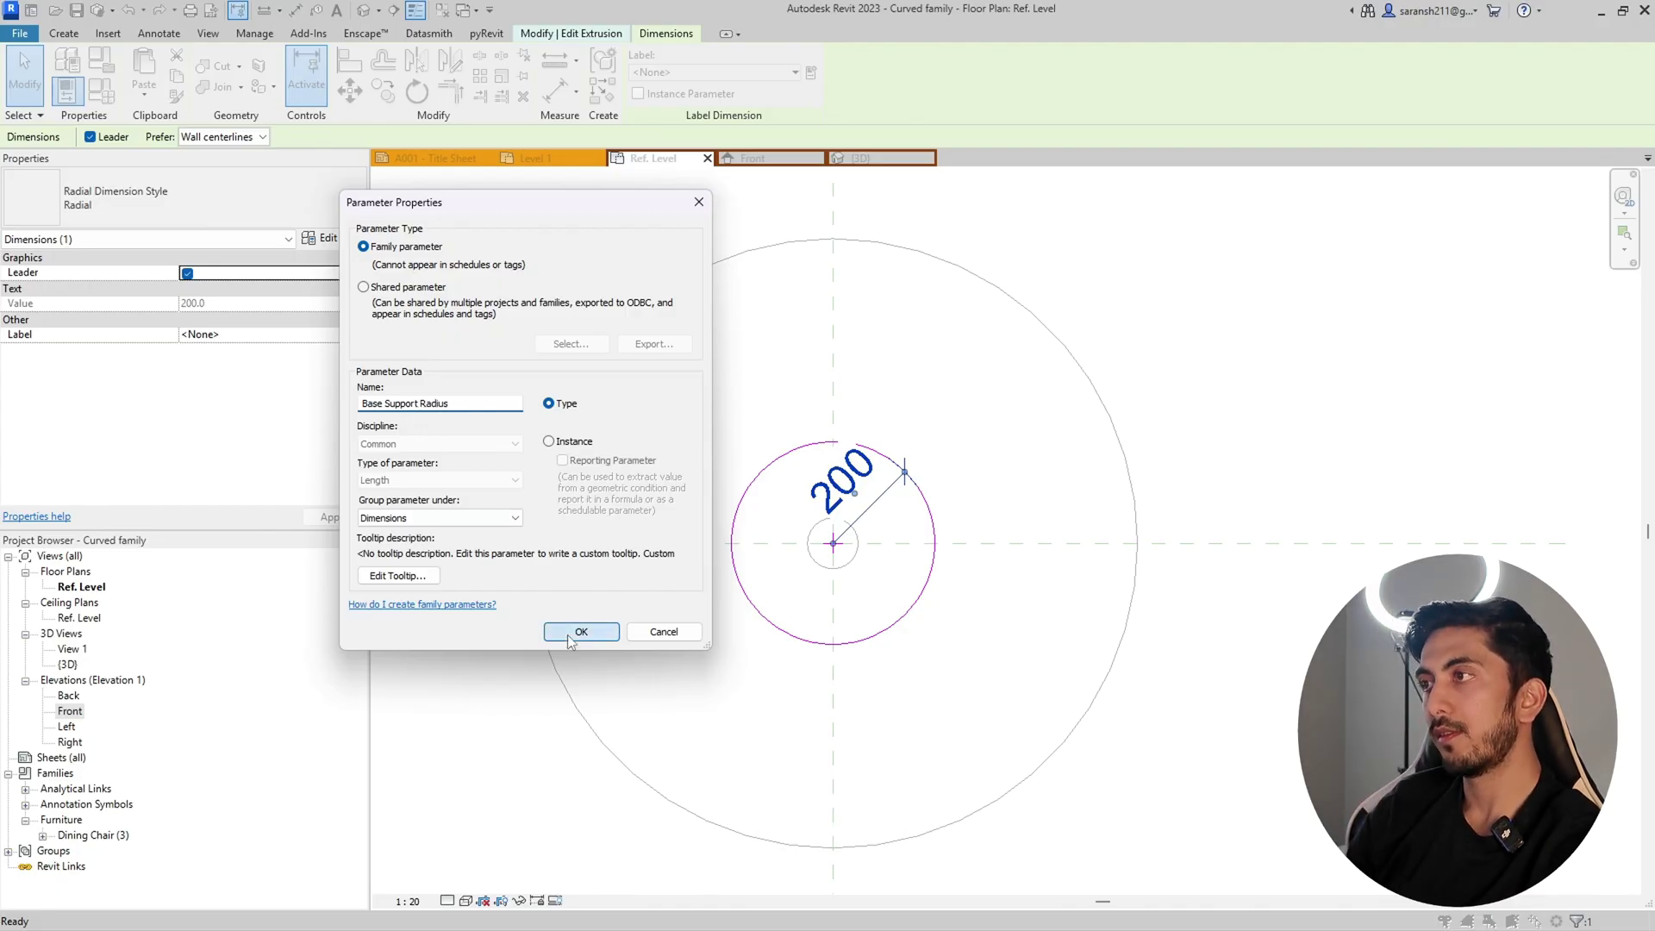
left_click(609, 629)
left_click(542, 449)
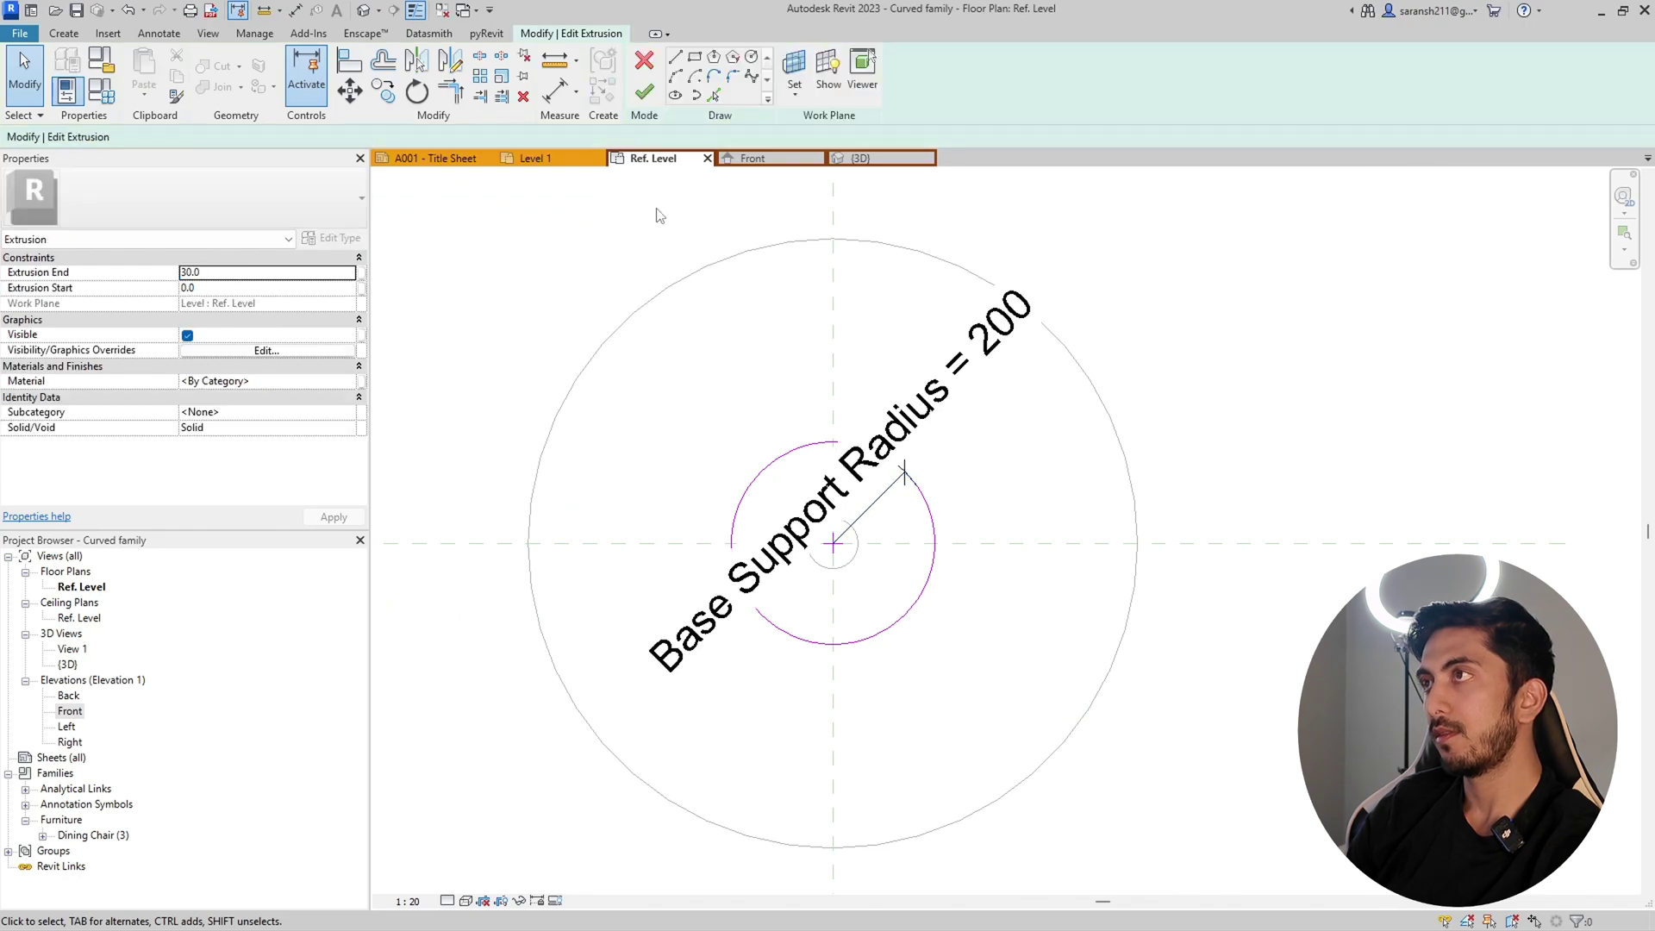
left_click(644, 96)
left_click(517, 267)
scroll(849, 344, "down", 3)
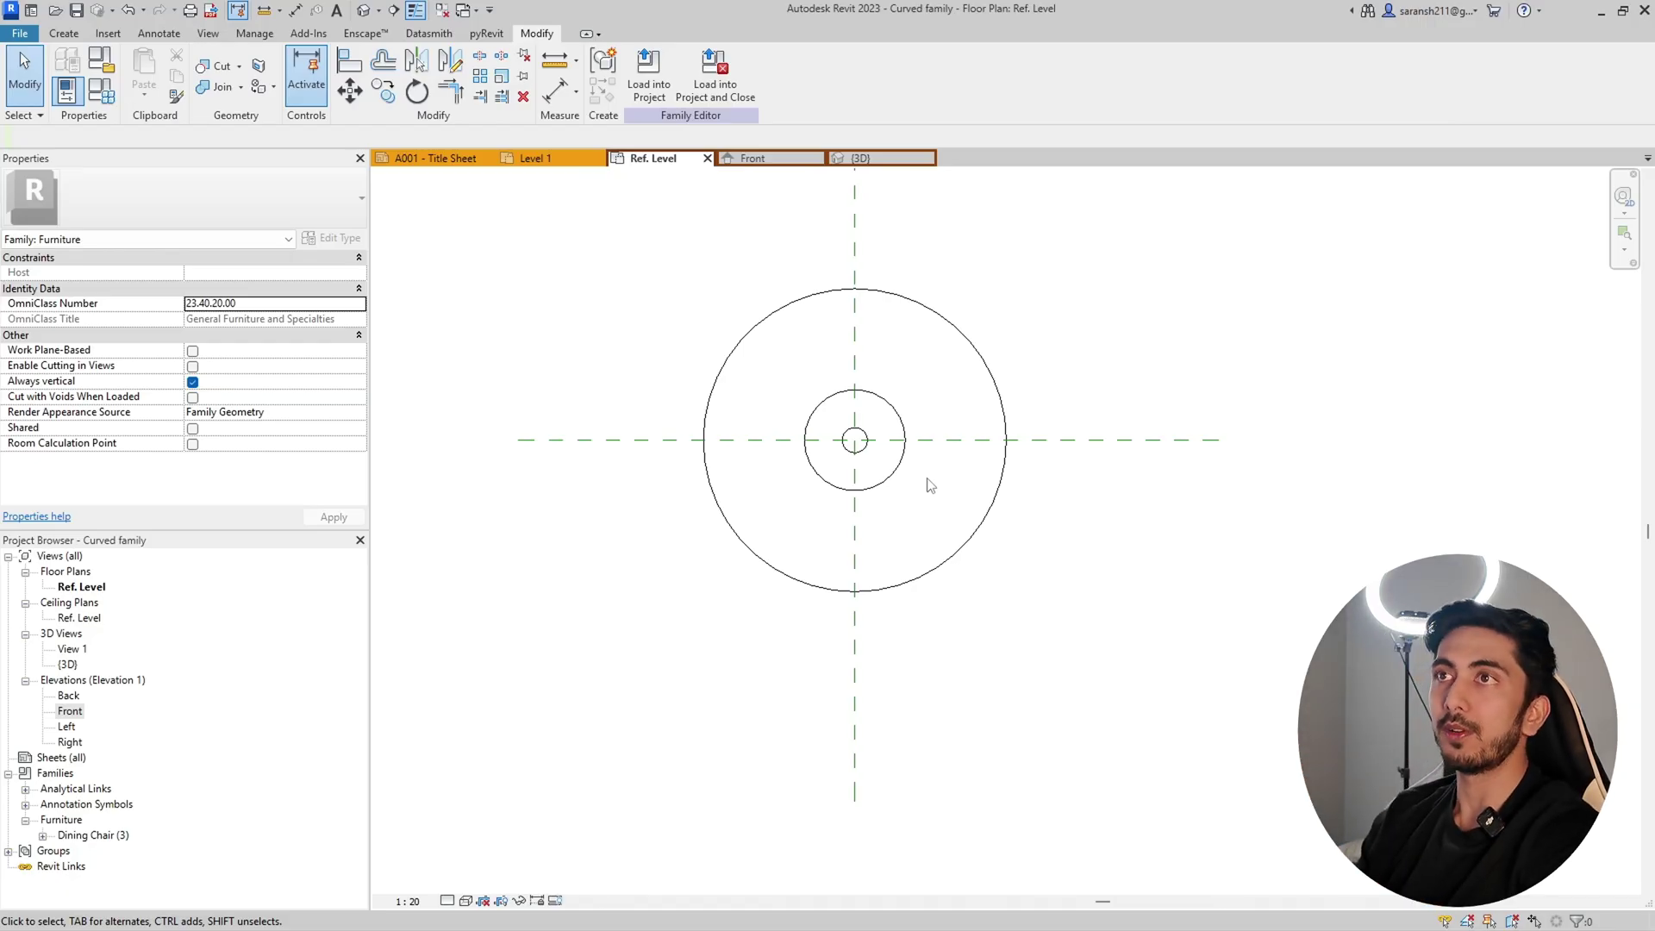
Step: Delete the Width and Depth parameters from the family types
left_click(98, 103)
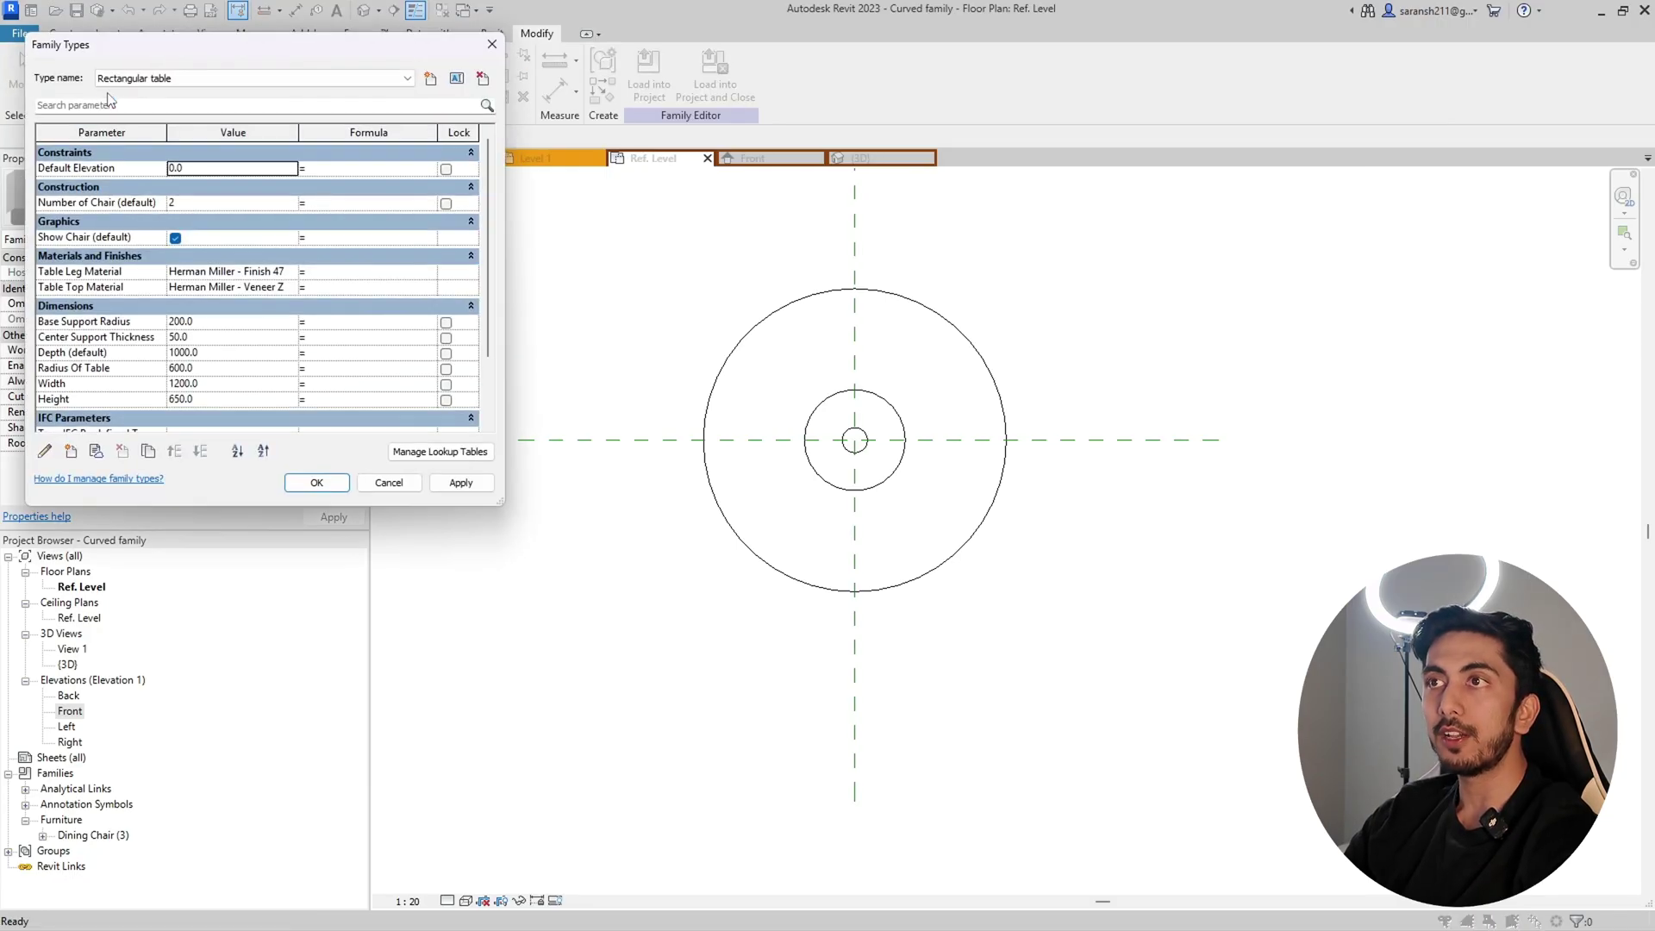
left_click_drag(259, 56, 754, 200)
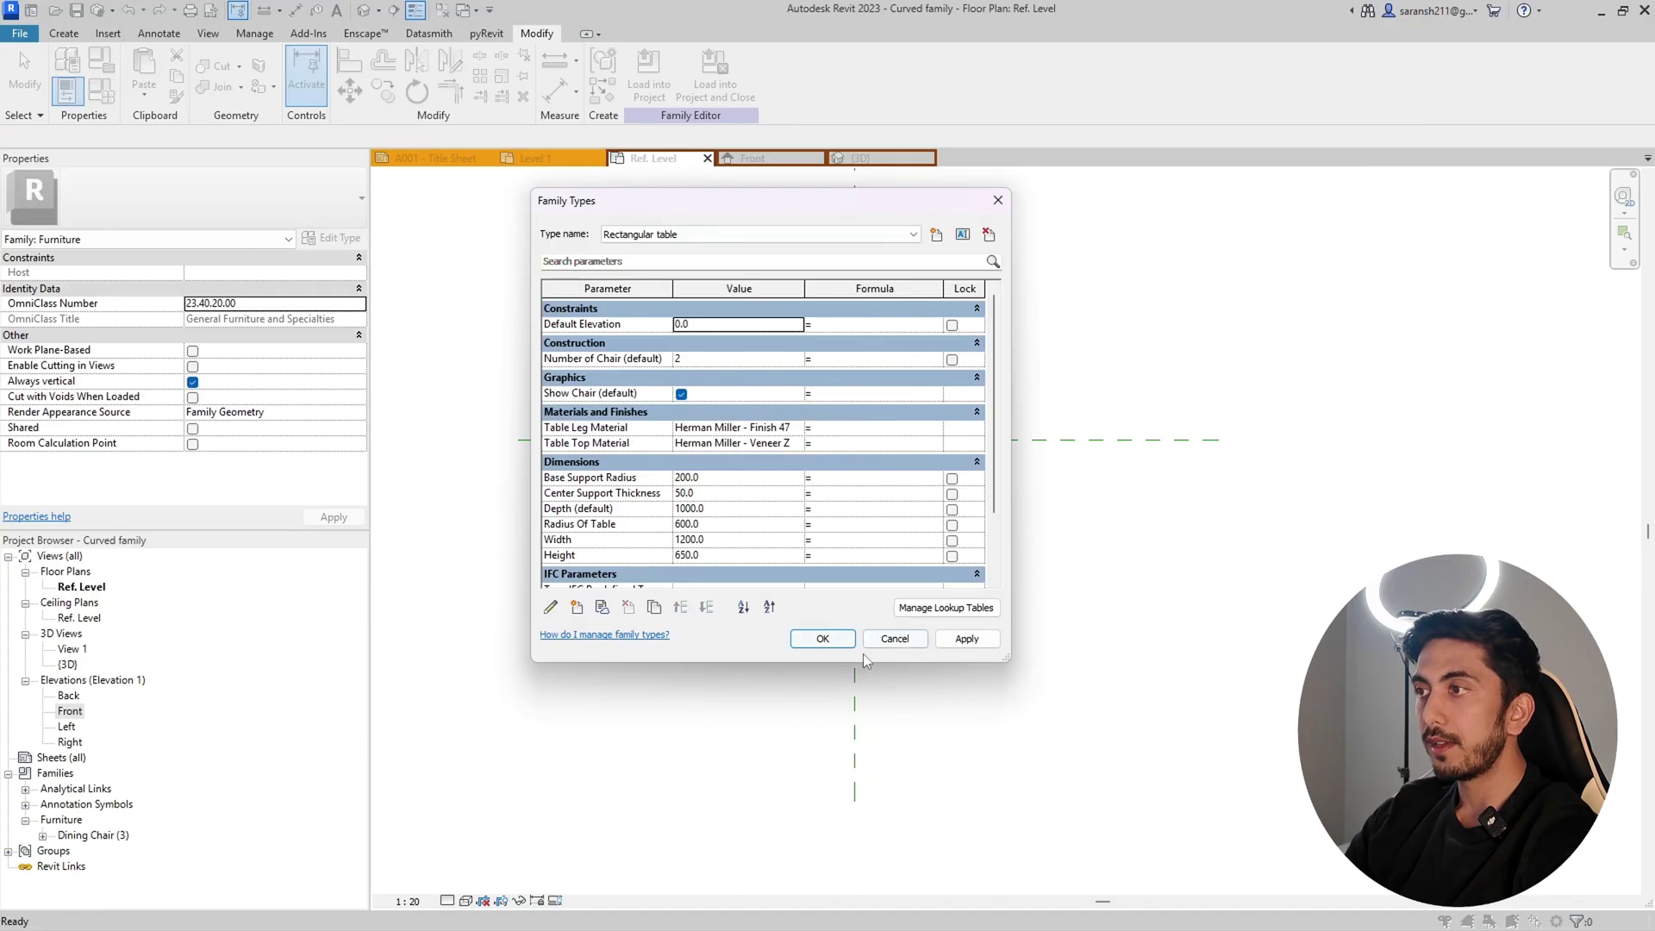
left_click_drag(862, 657, 864, 834)
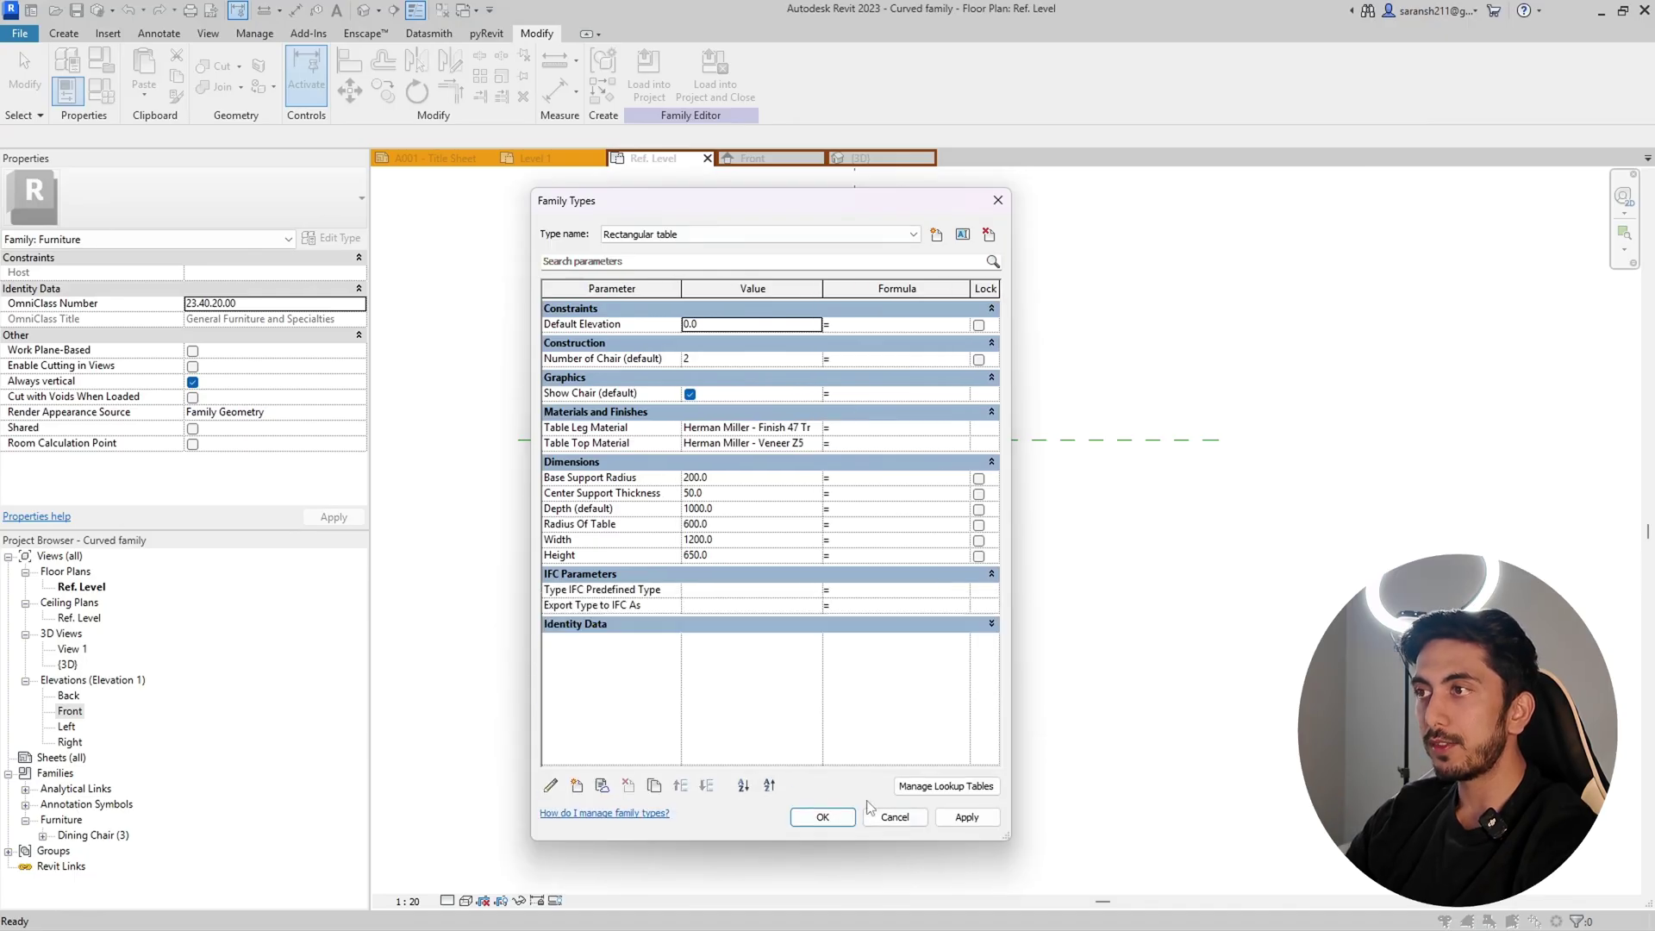
left_click(595, 540)
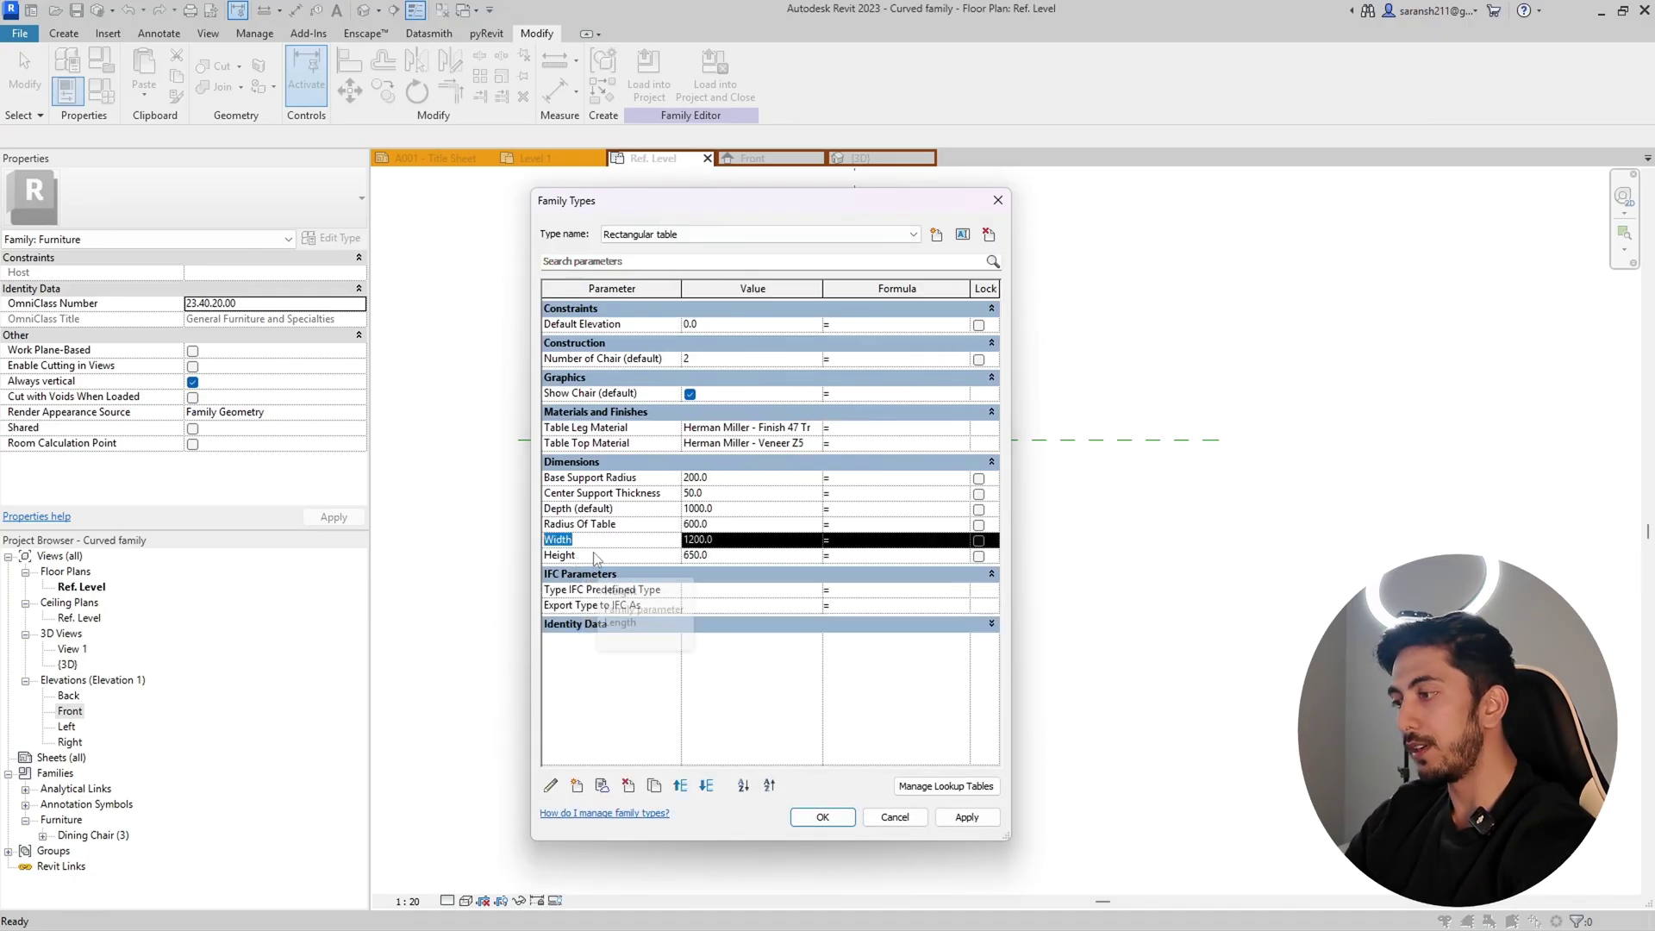
left_click(630, 783)
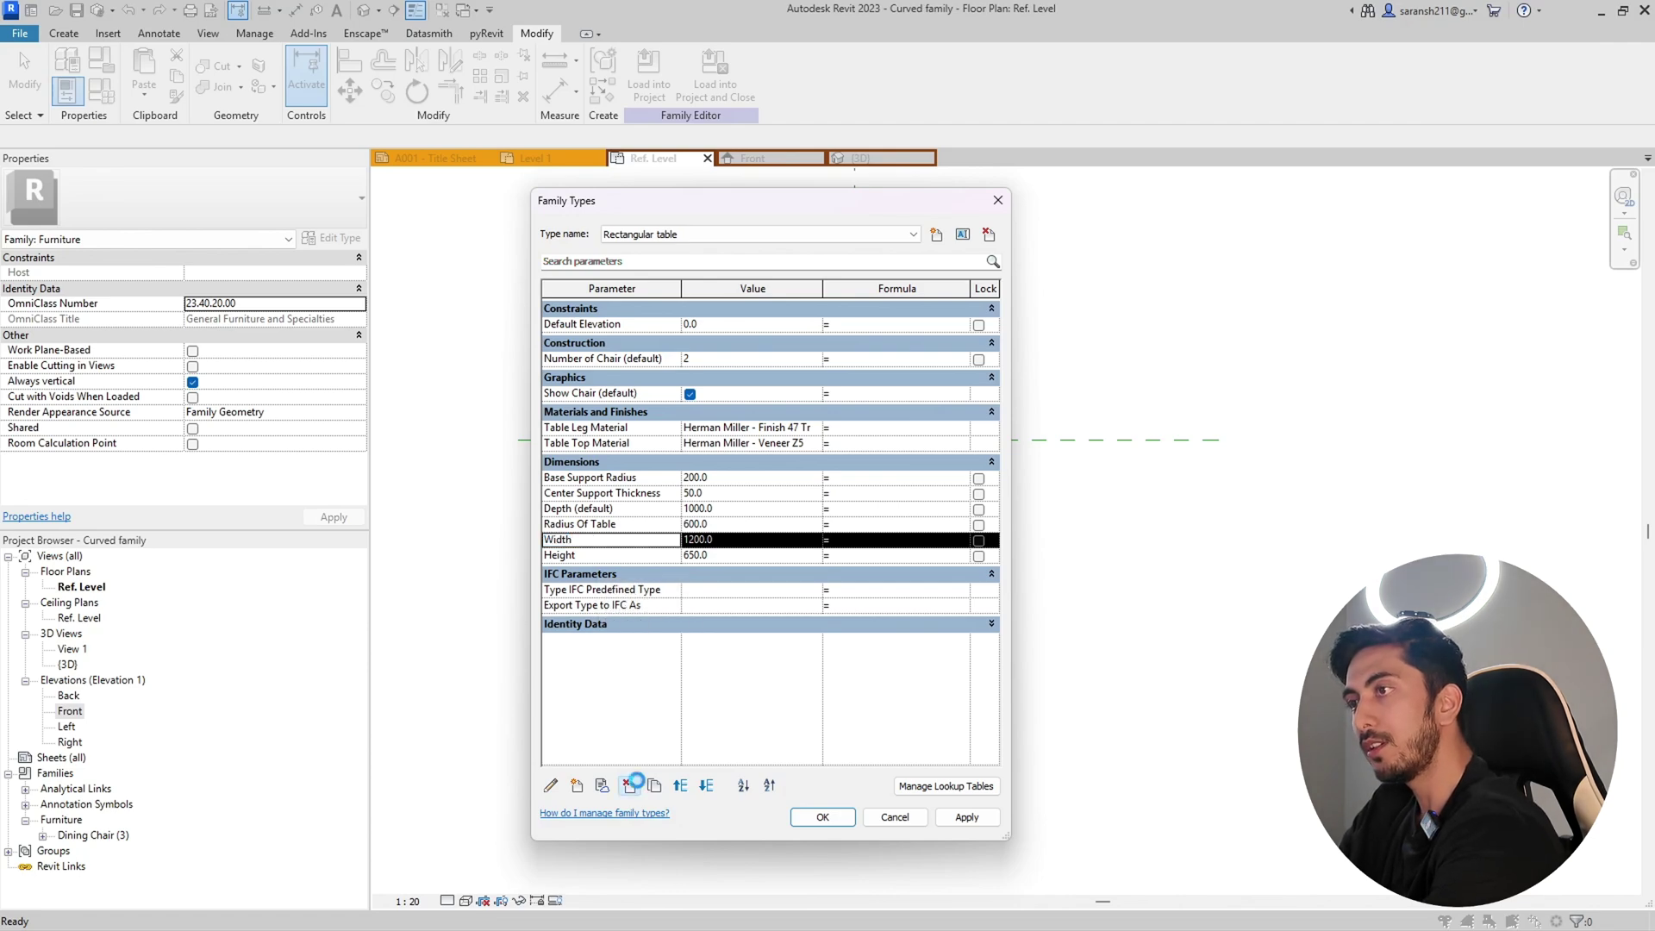
left_click(864, 477)
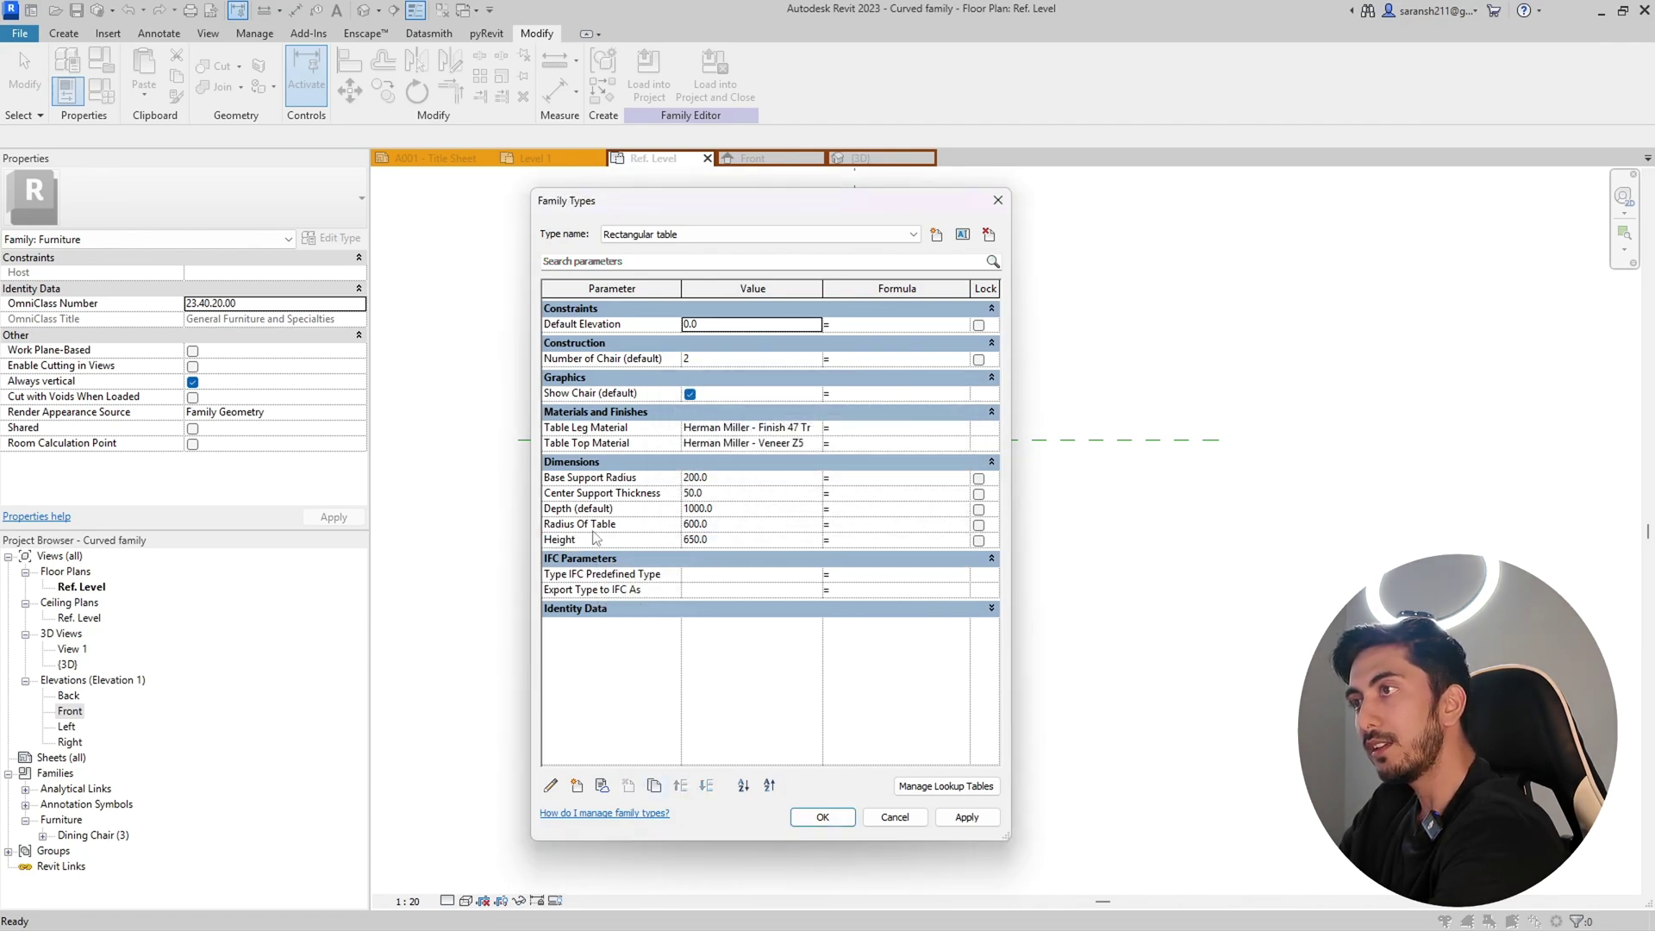
left_click(621, 509)
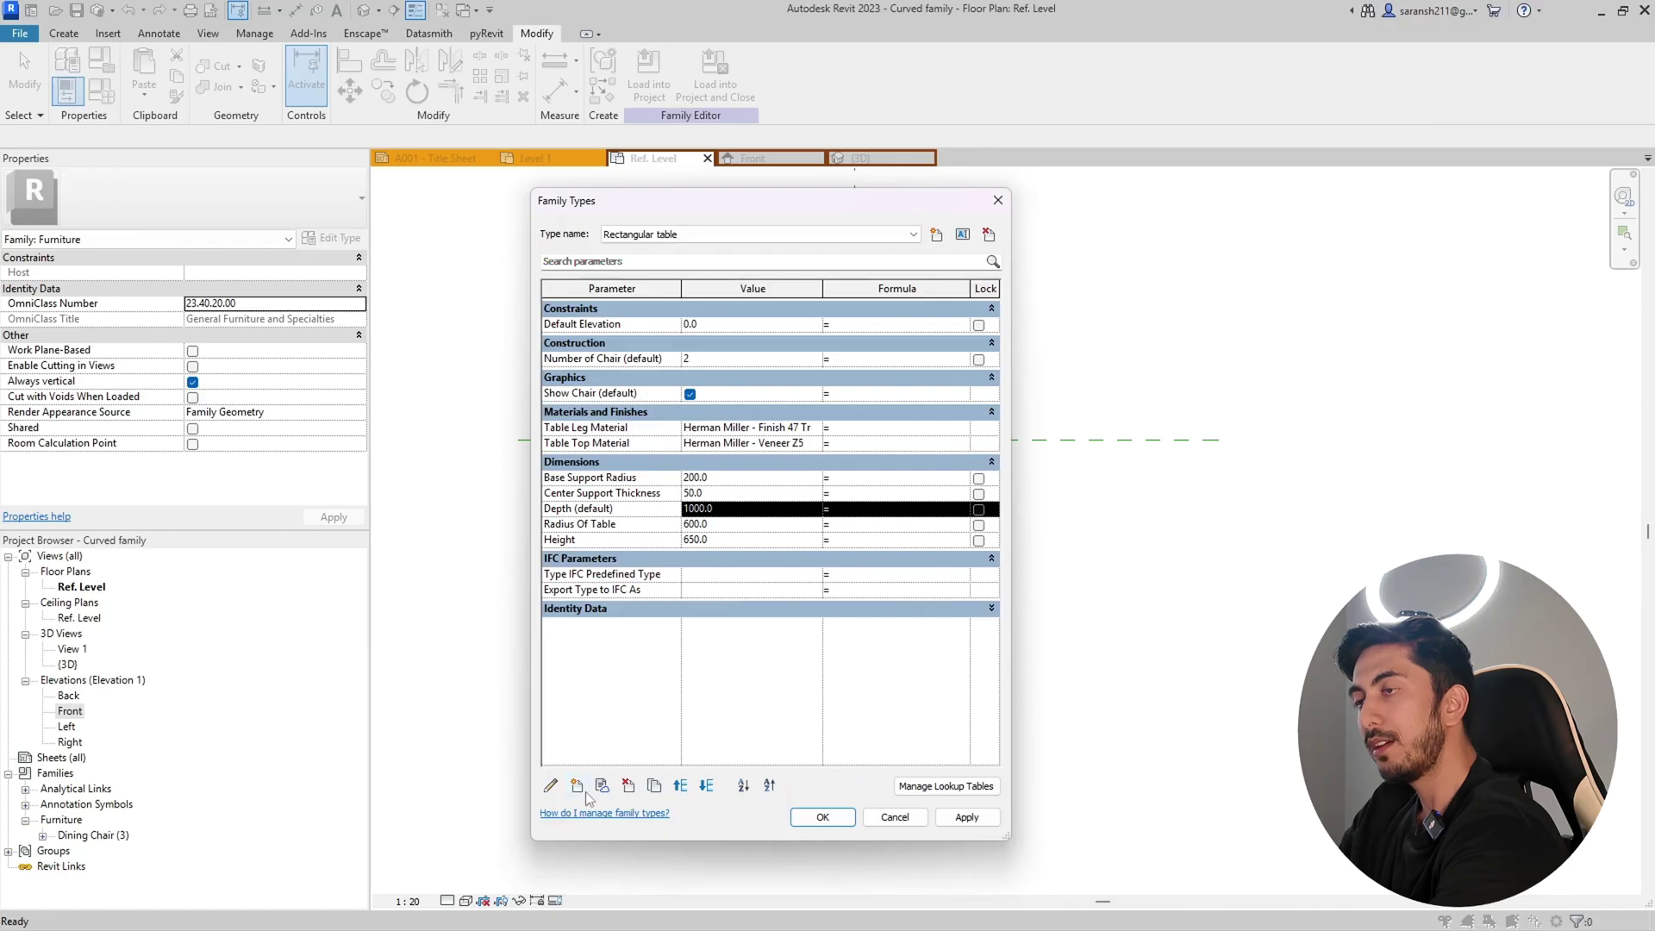
left_click(628, 785)
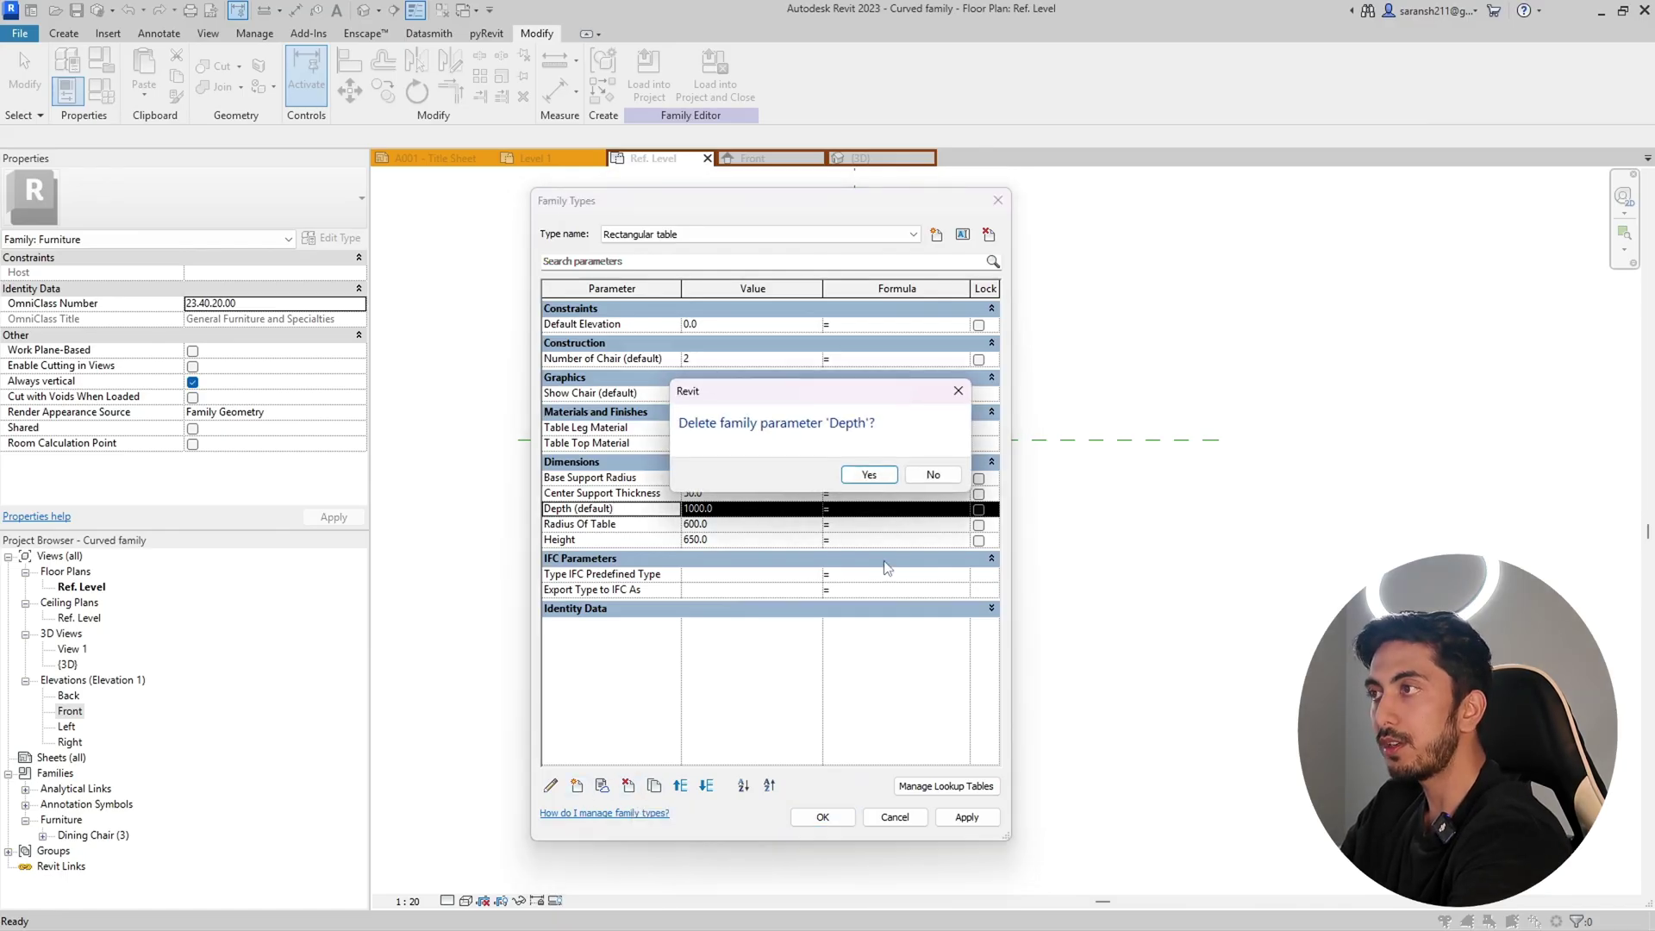
left_click(868, 475)
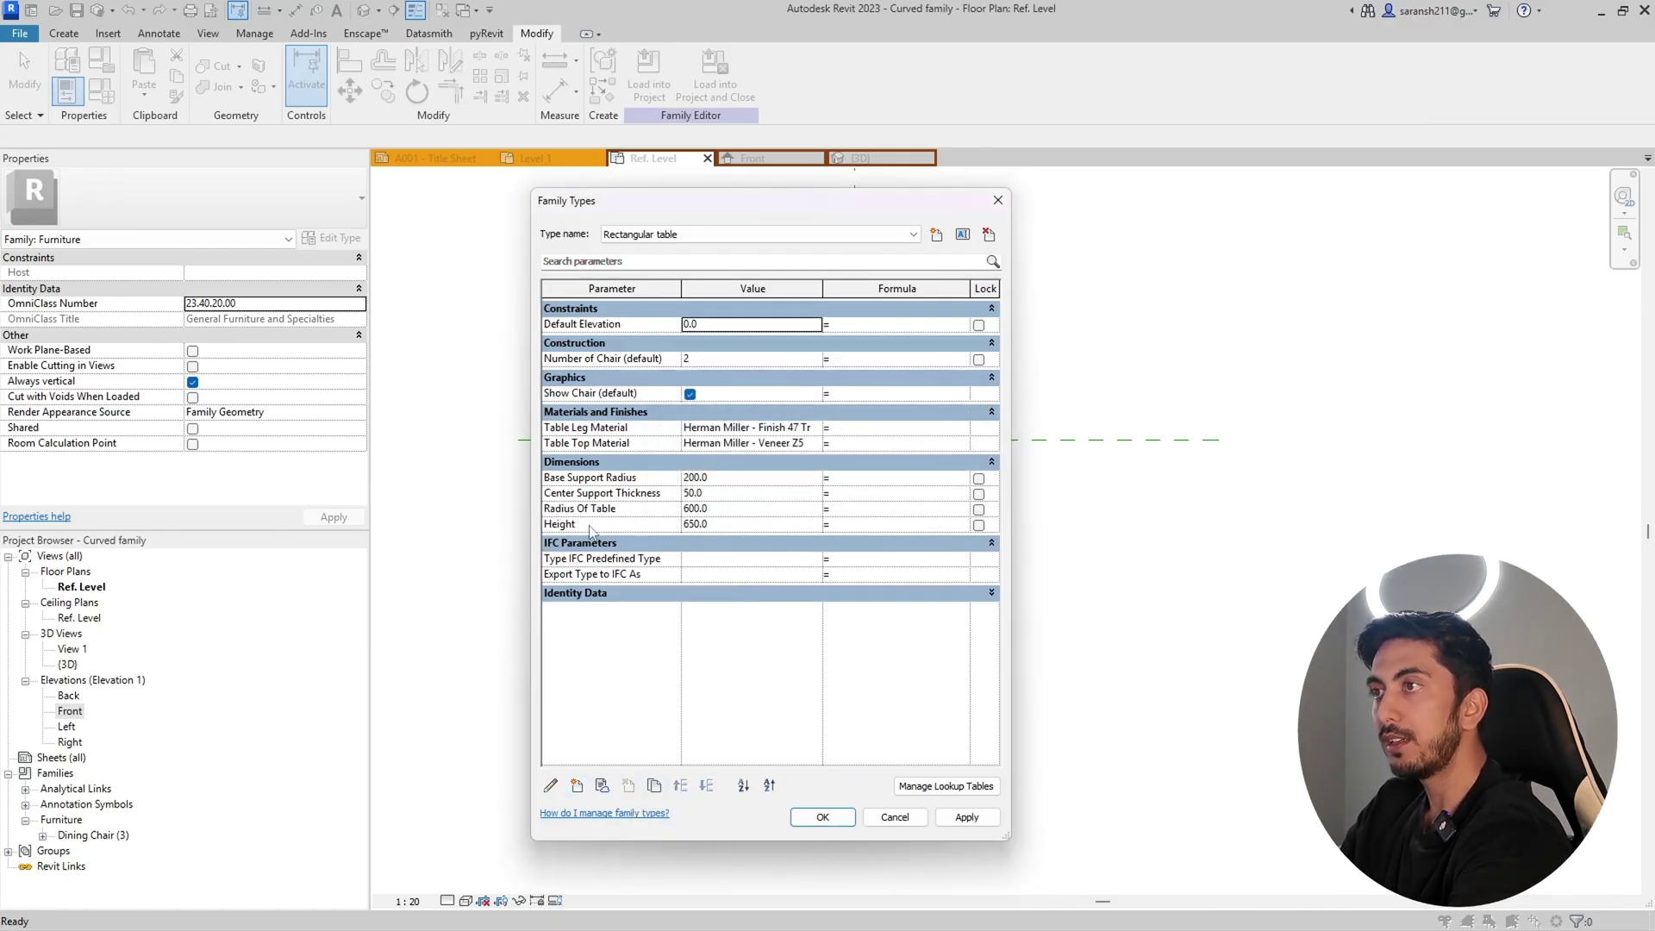
Step: Rename the Center Support Thickness parameter to Center Support Radius
left_click(621, 509)
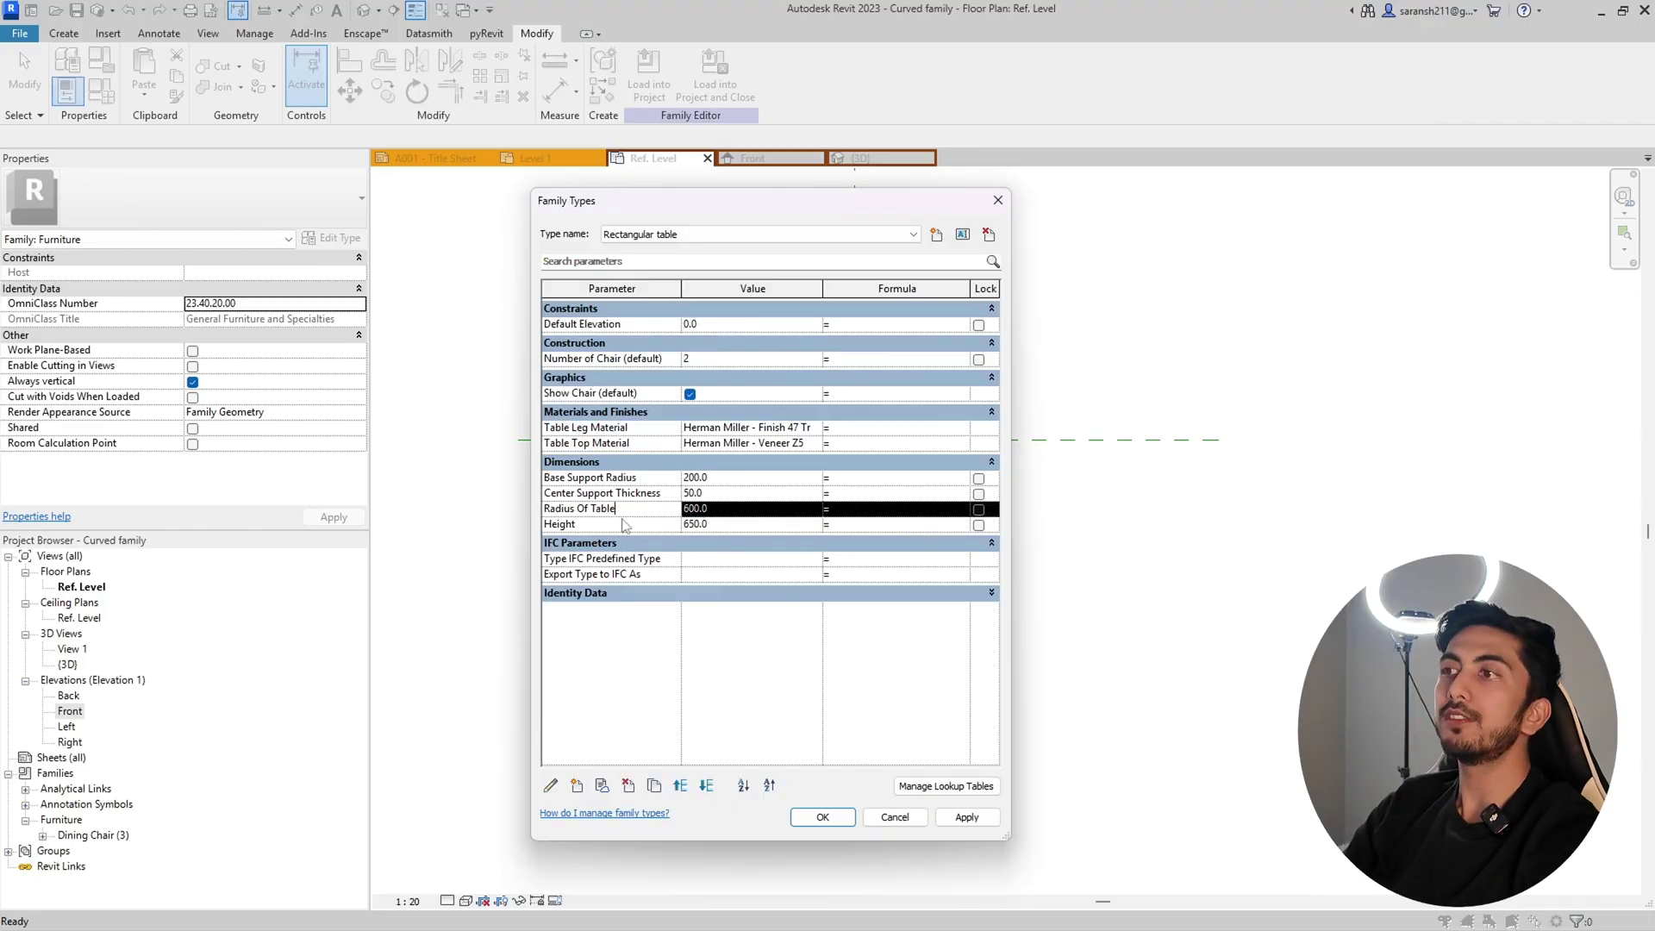
left_click(645, 480)
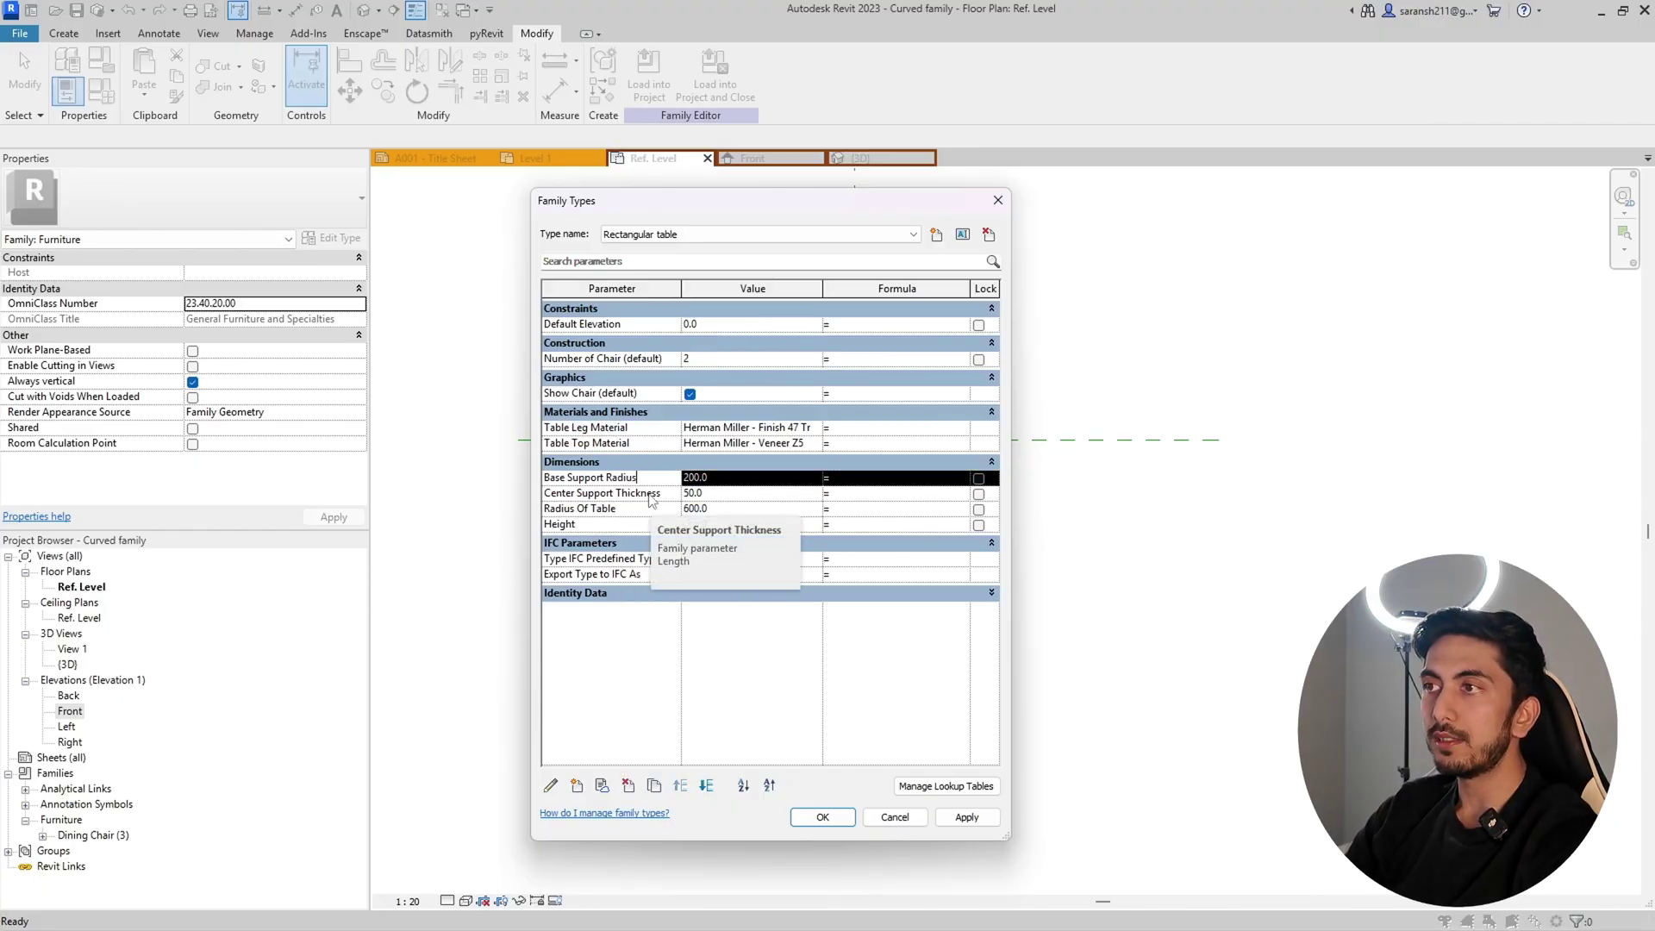
left_click(649, 496)
key("Down")
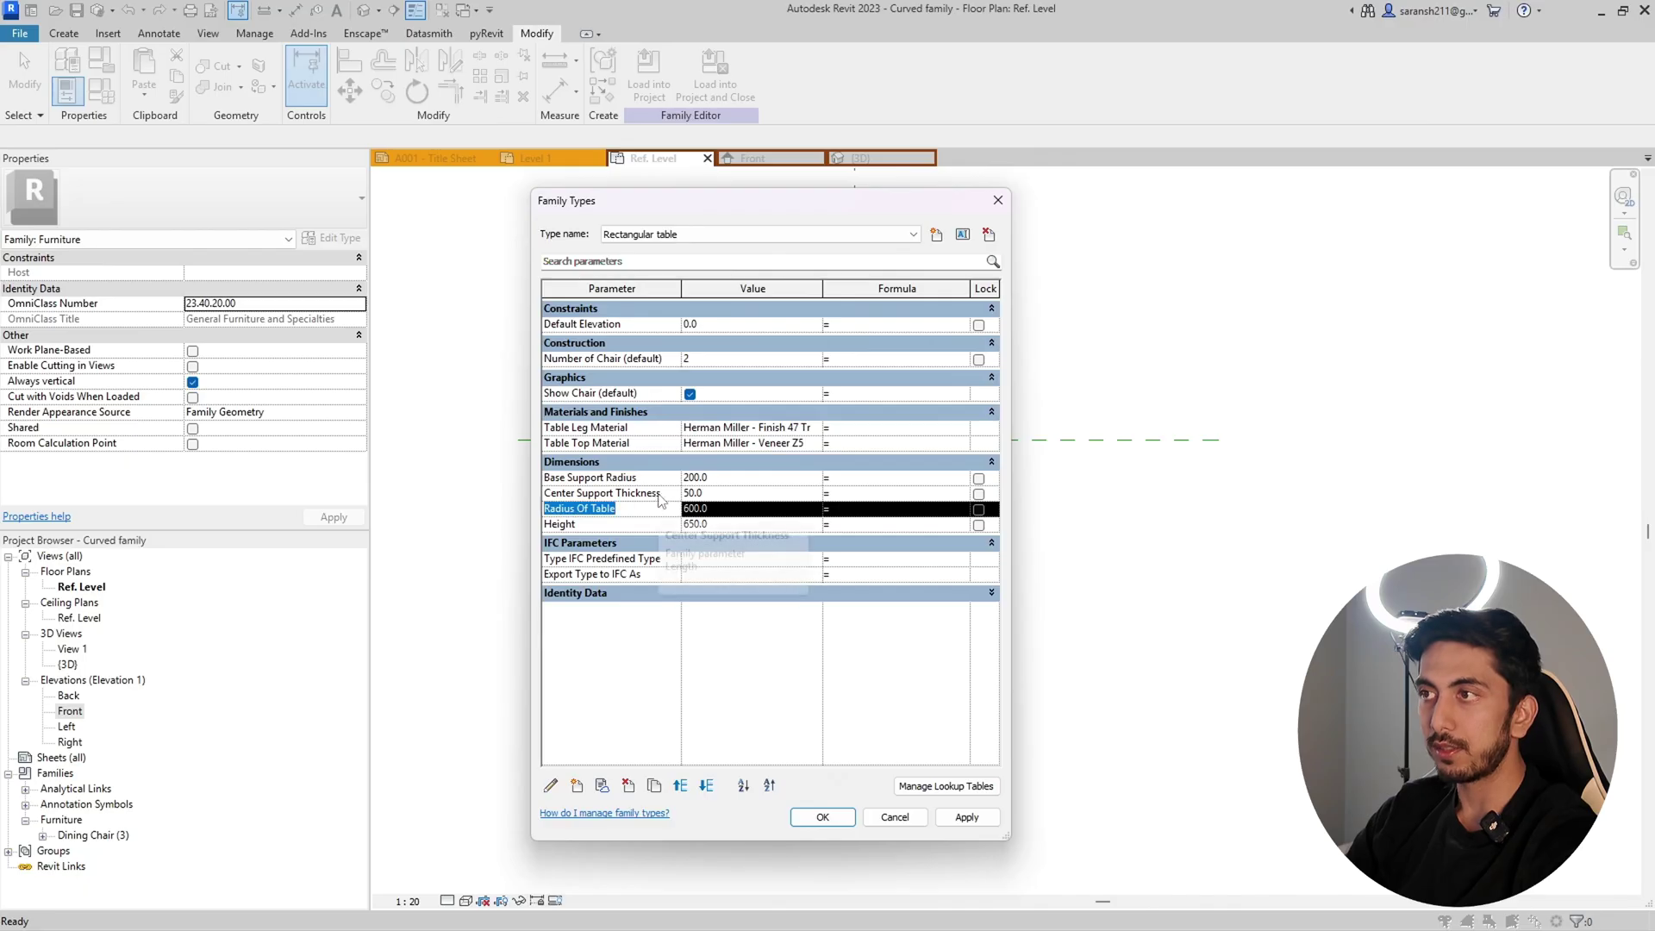
left_click(658, 494)
left_click(550, 786)
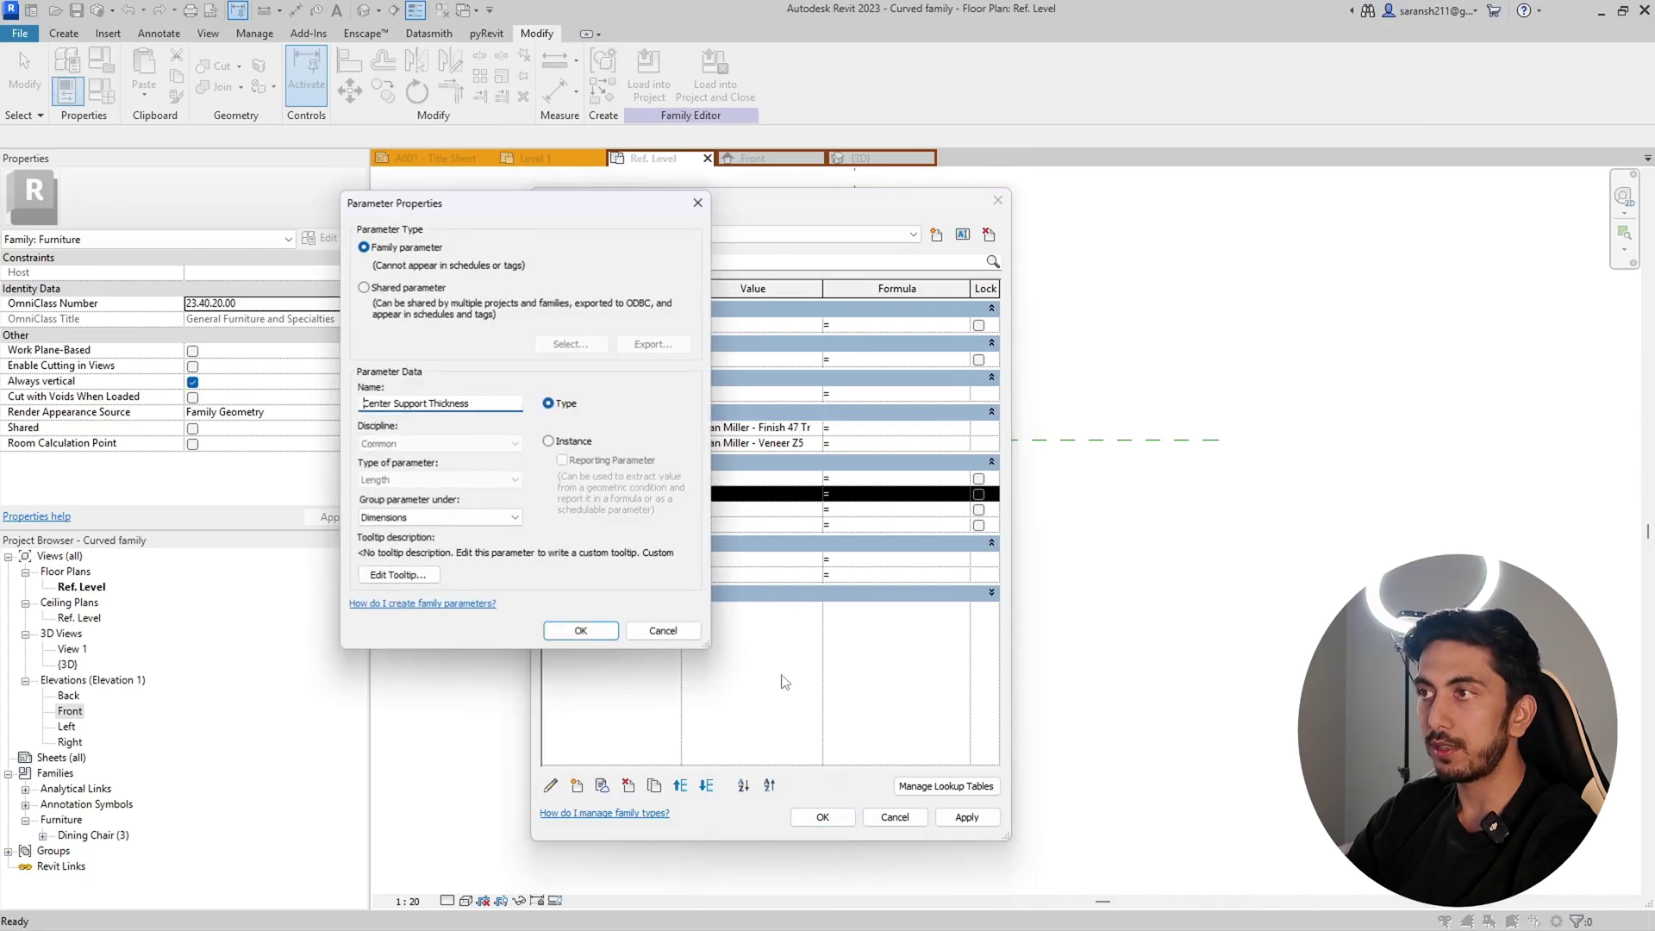
double_click(446, 404)
key("Caps_Lock")
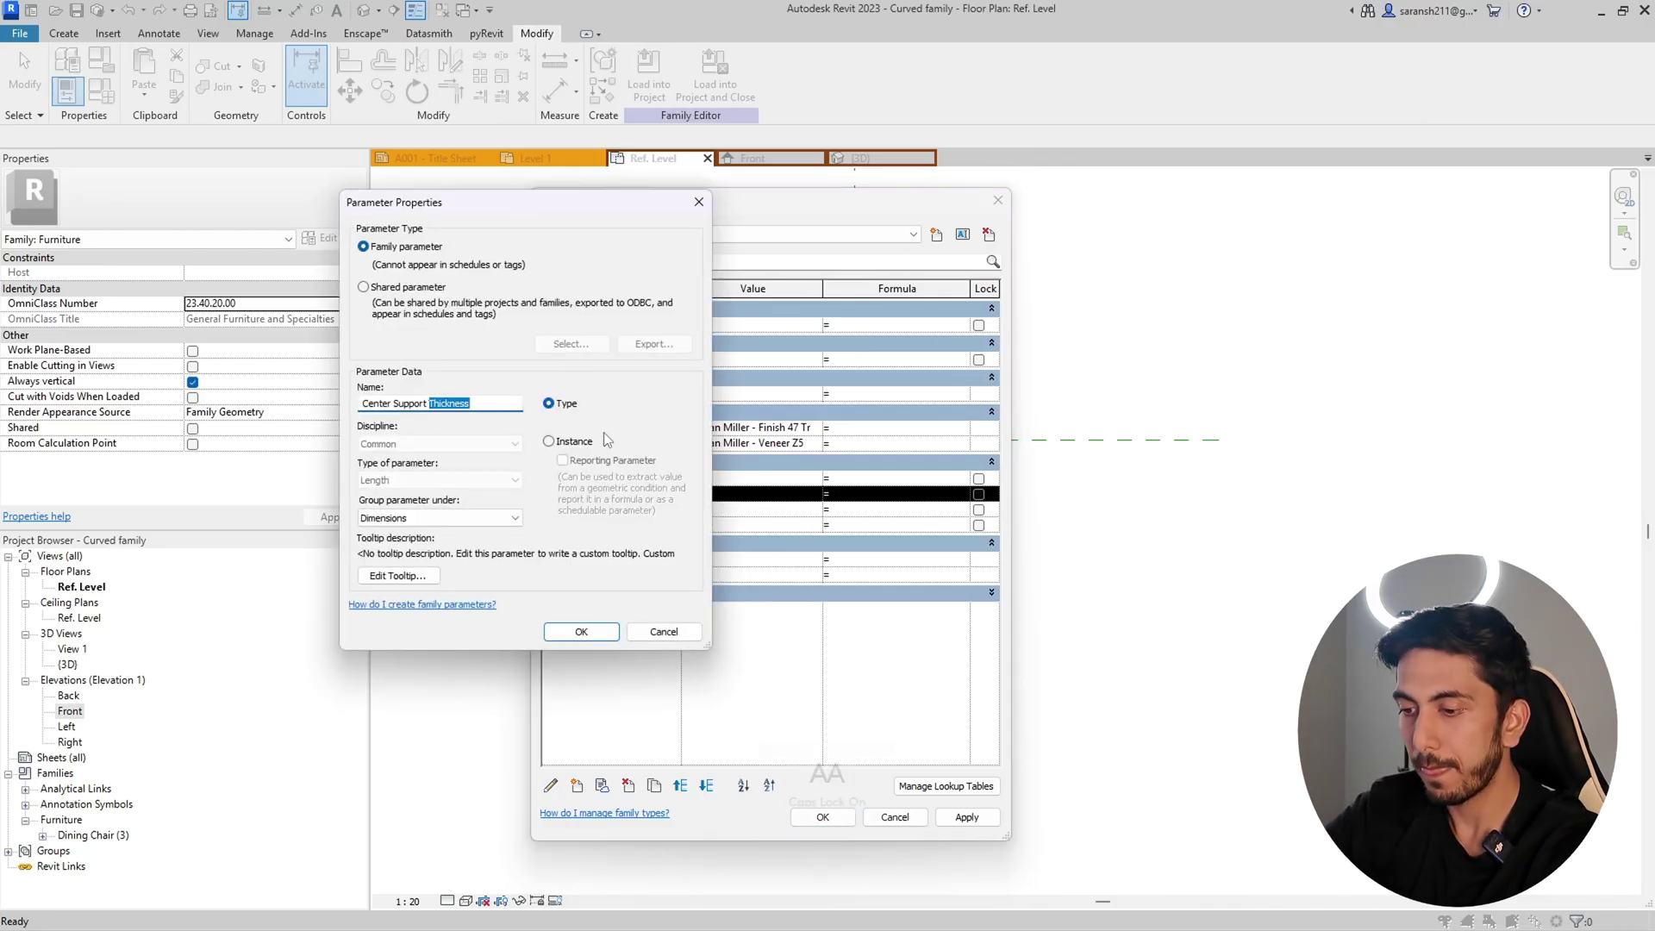
type("R")
key("Caps_Lock")
type("a")
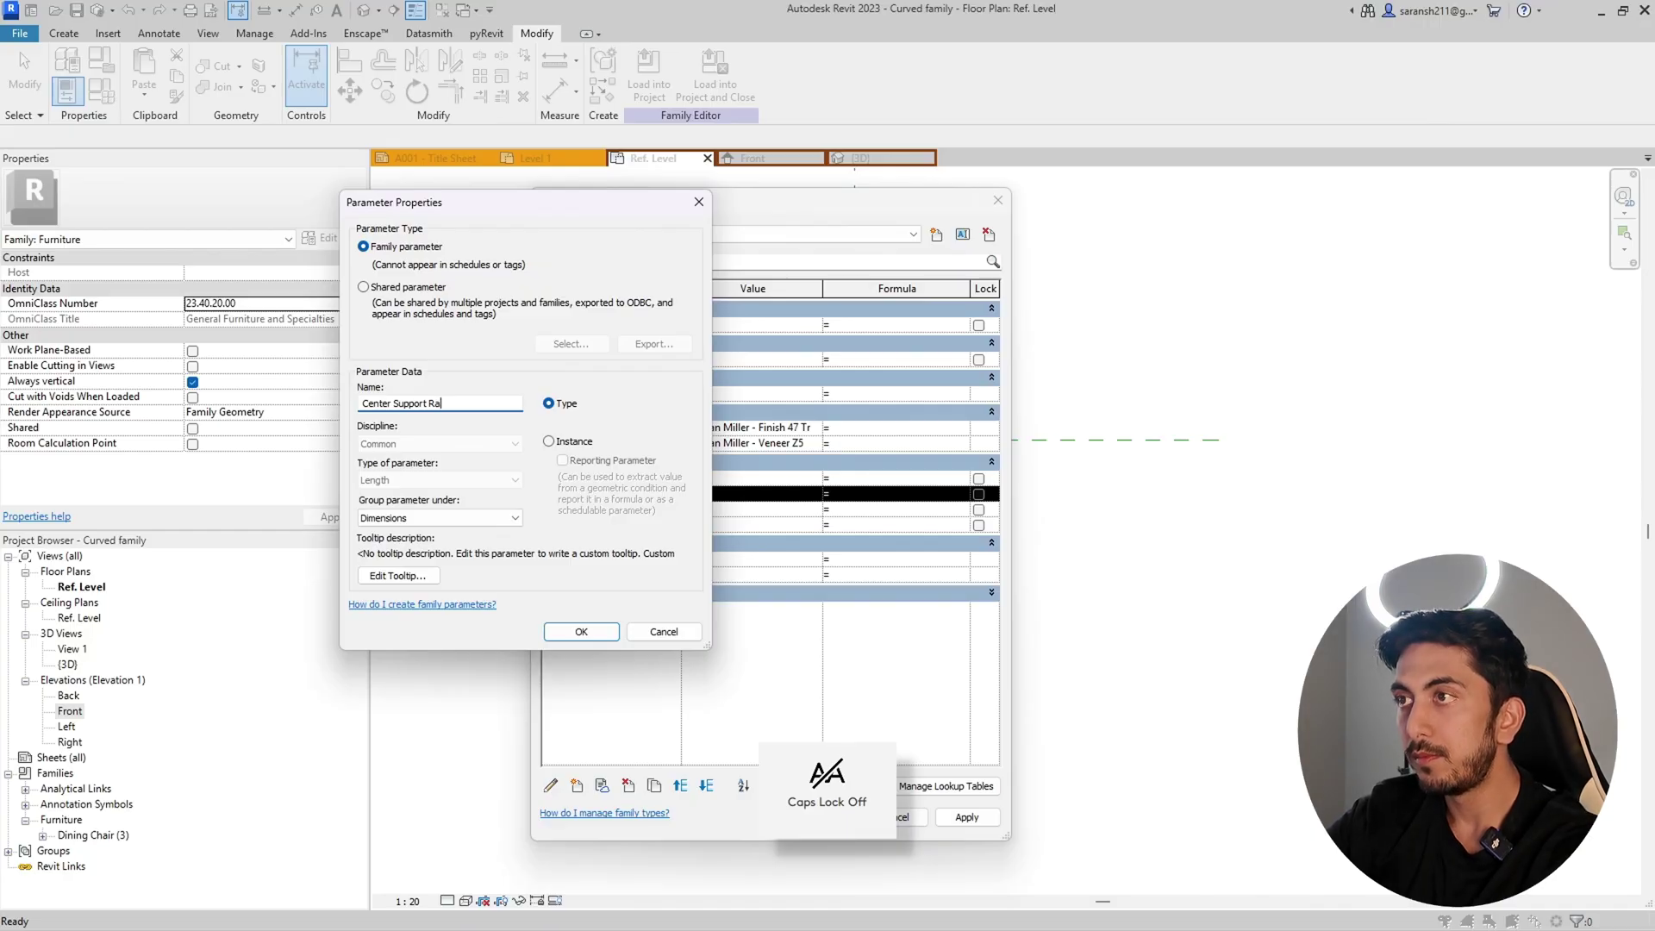
type("dius")
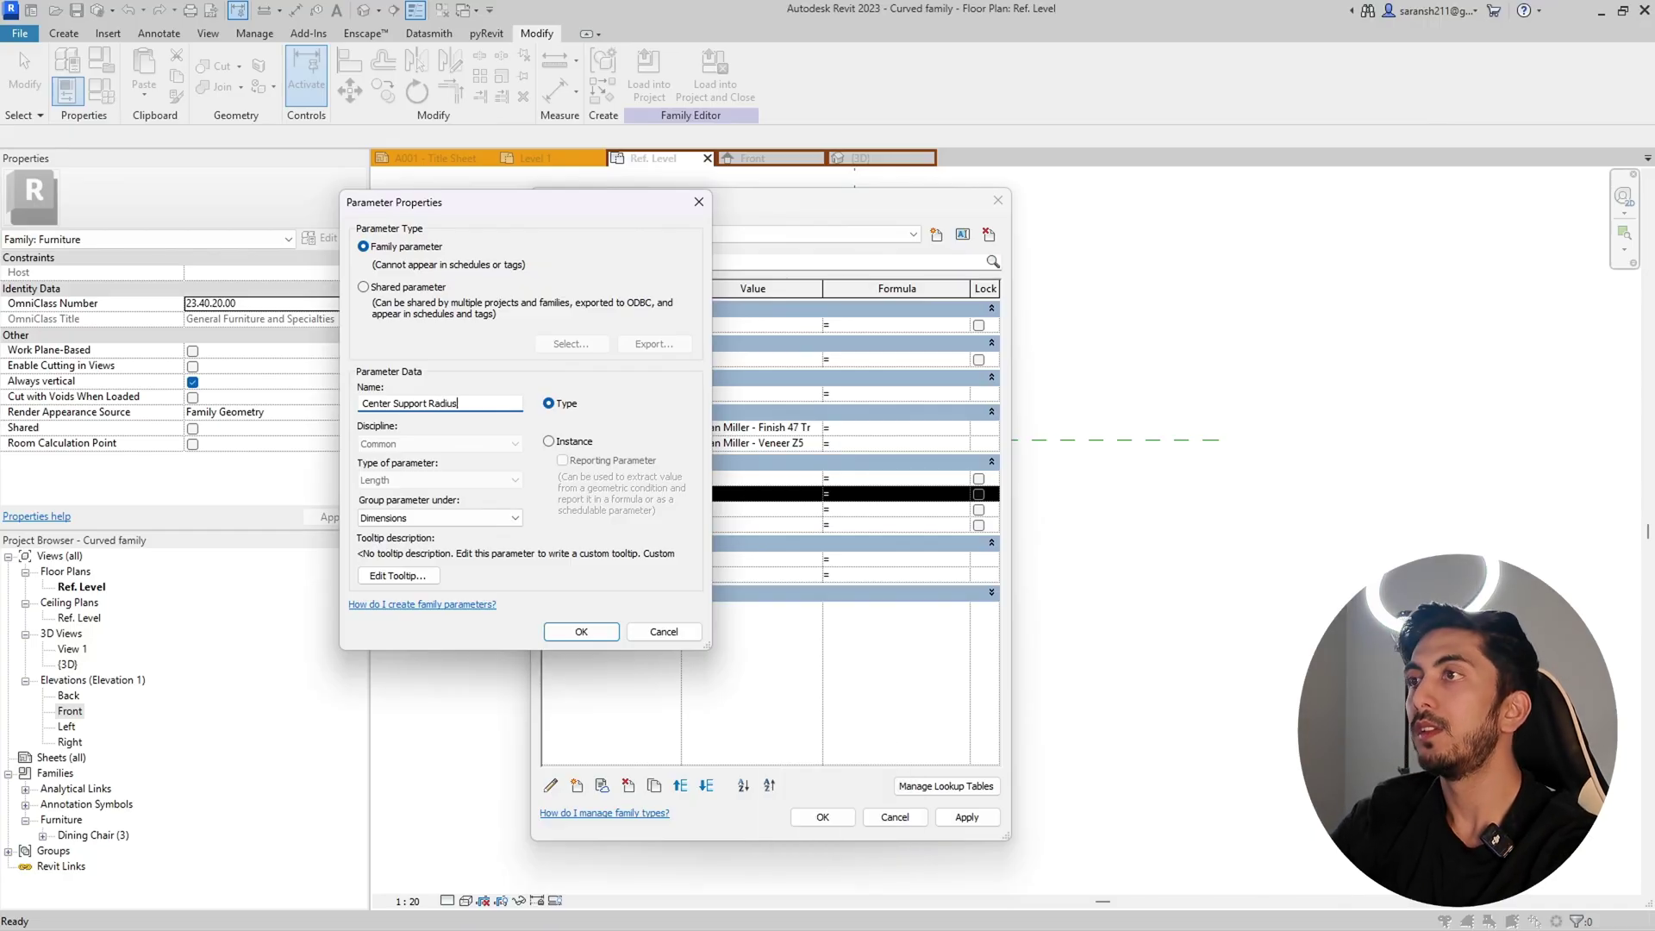
left_click(604, 635)
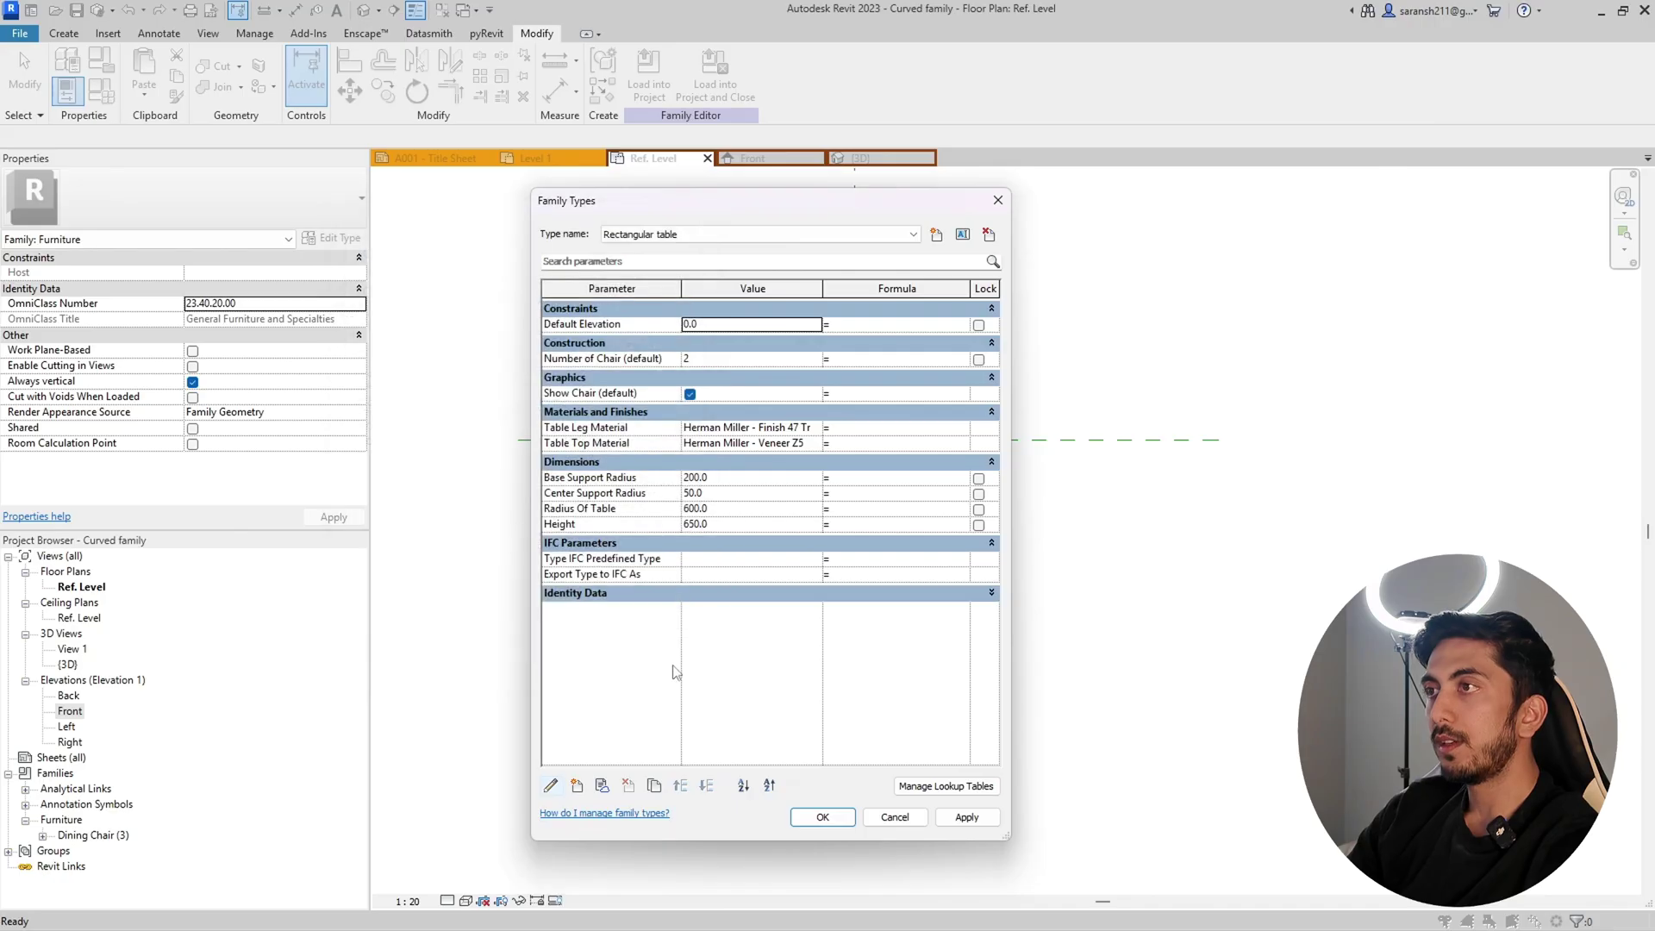
Step: Add a length type parameter named Diameter of the table, grouped under Dimensions
left_click(637, 493)
left_click(645, 509)
key("ctrl+c")
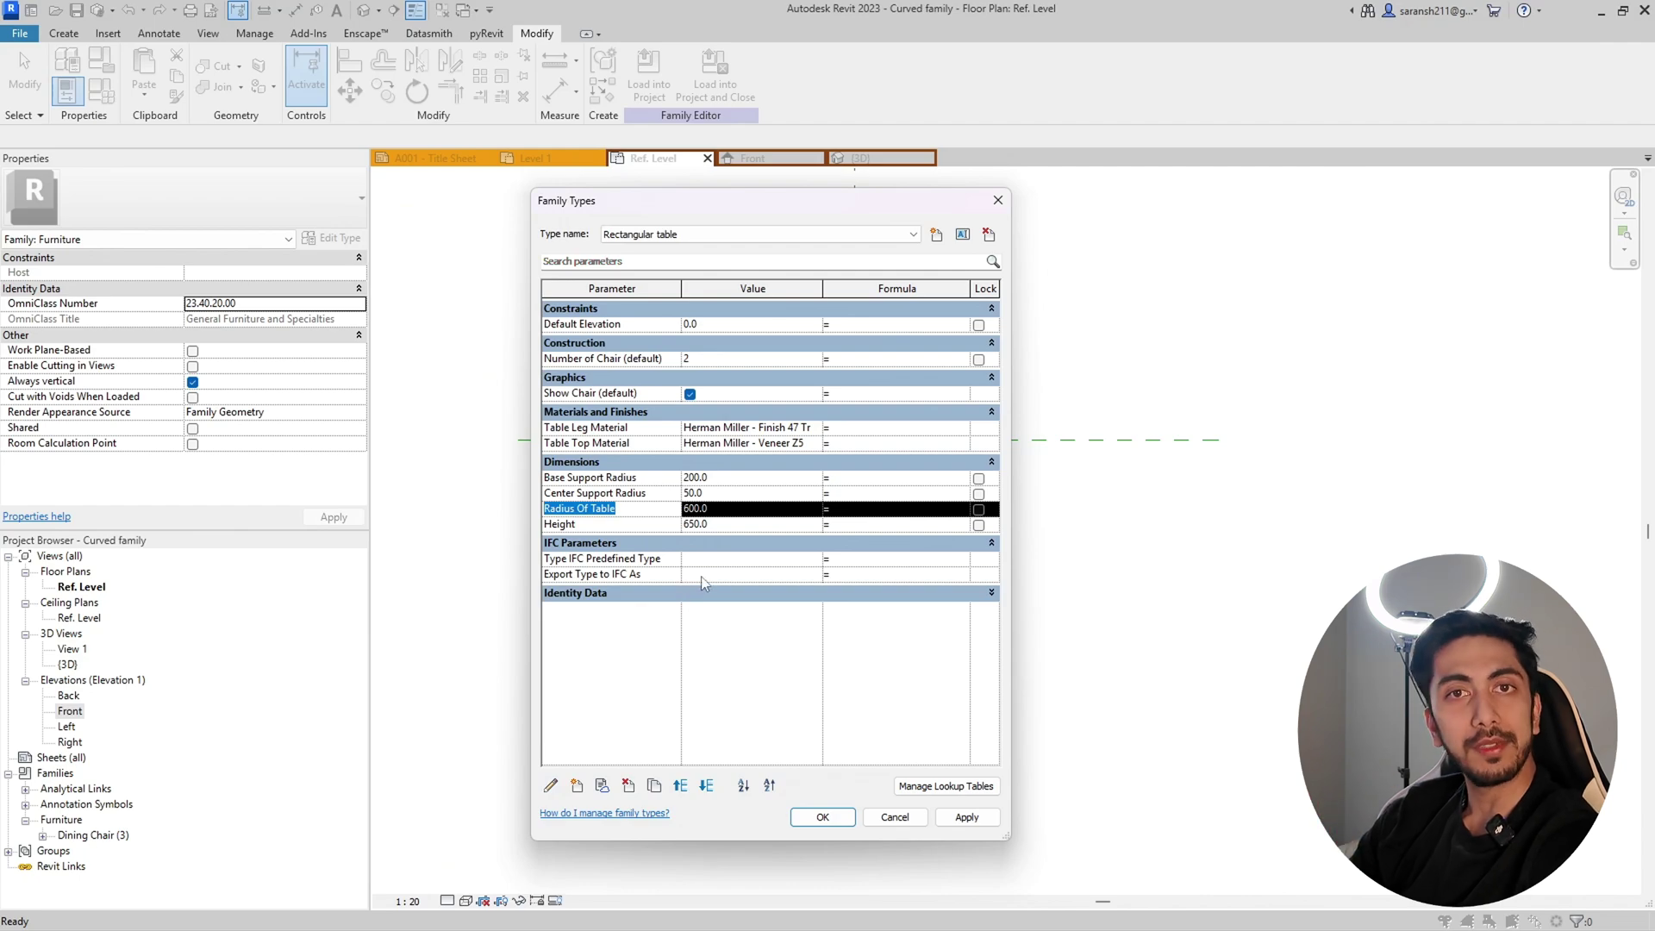
left_click(575, 786)
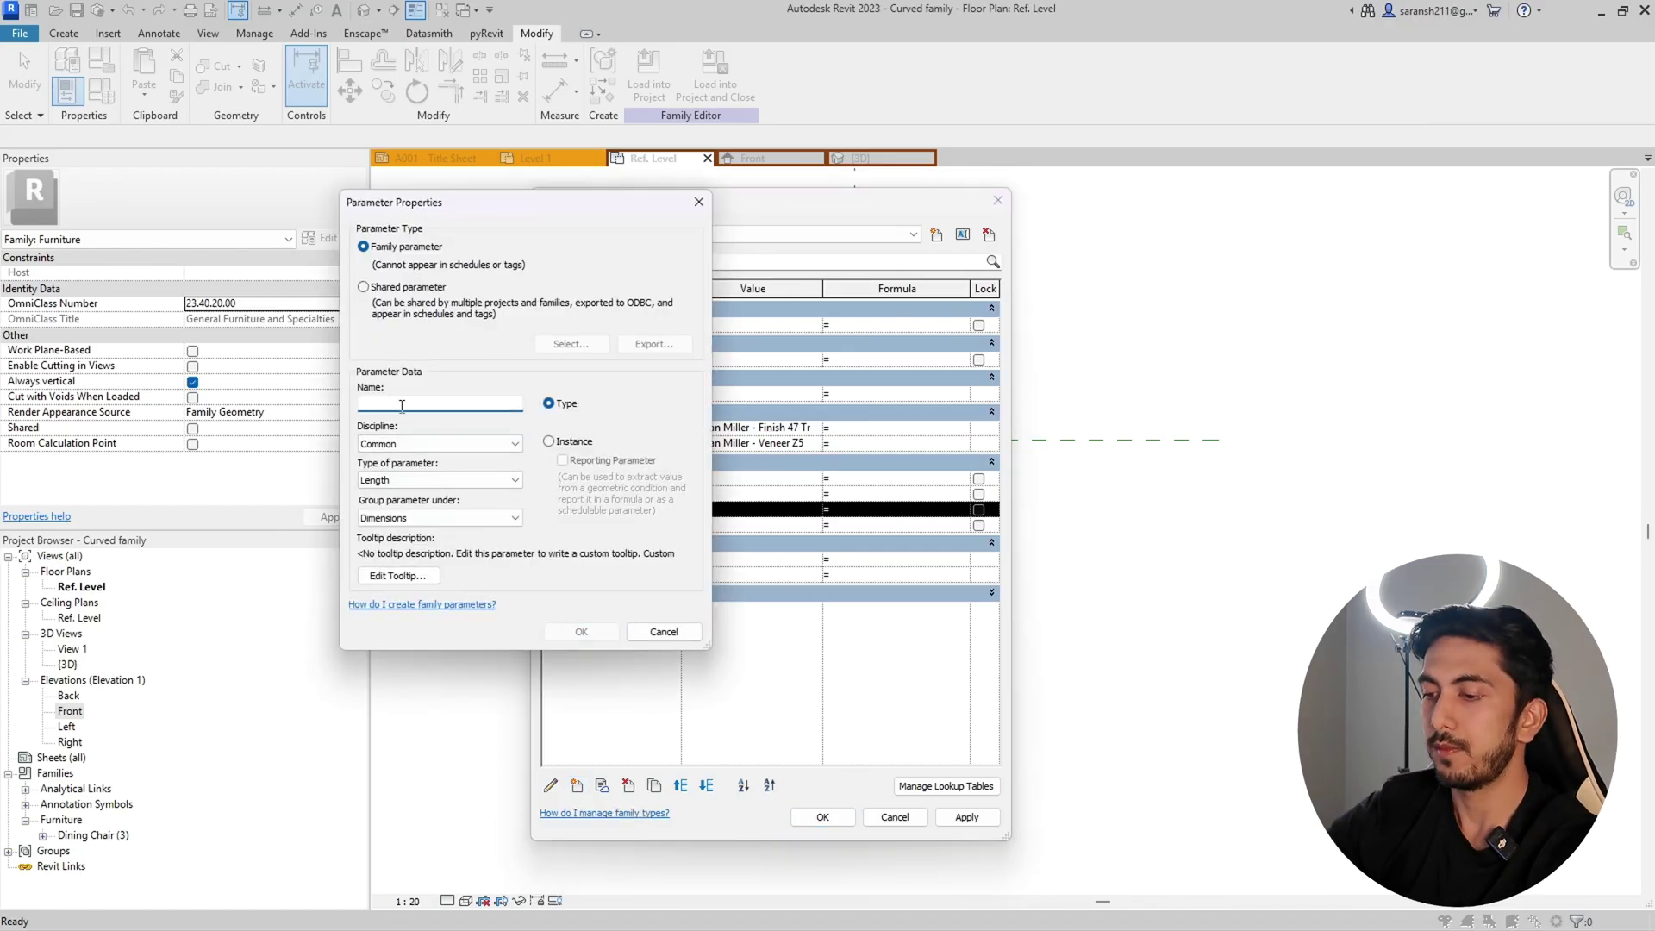
key("Caps_Lock")
type("D")
key("Caps_Lock")
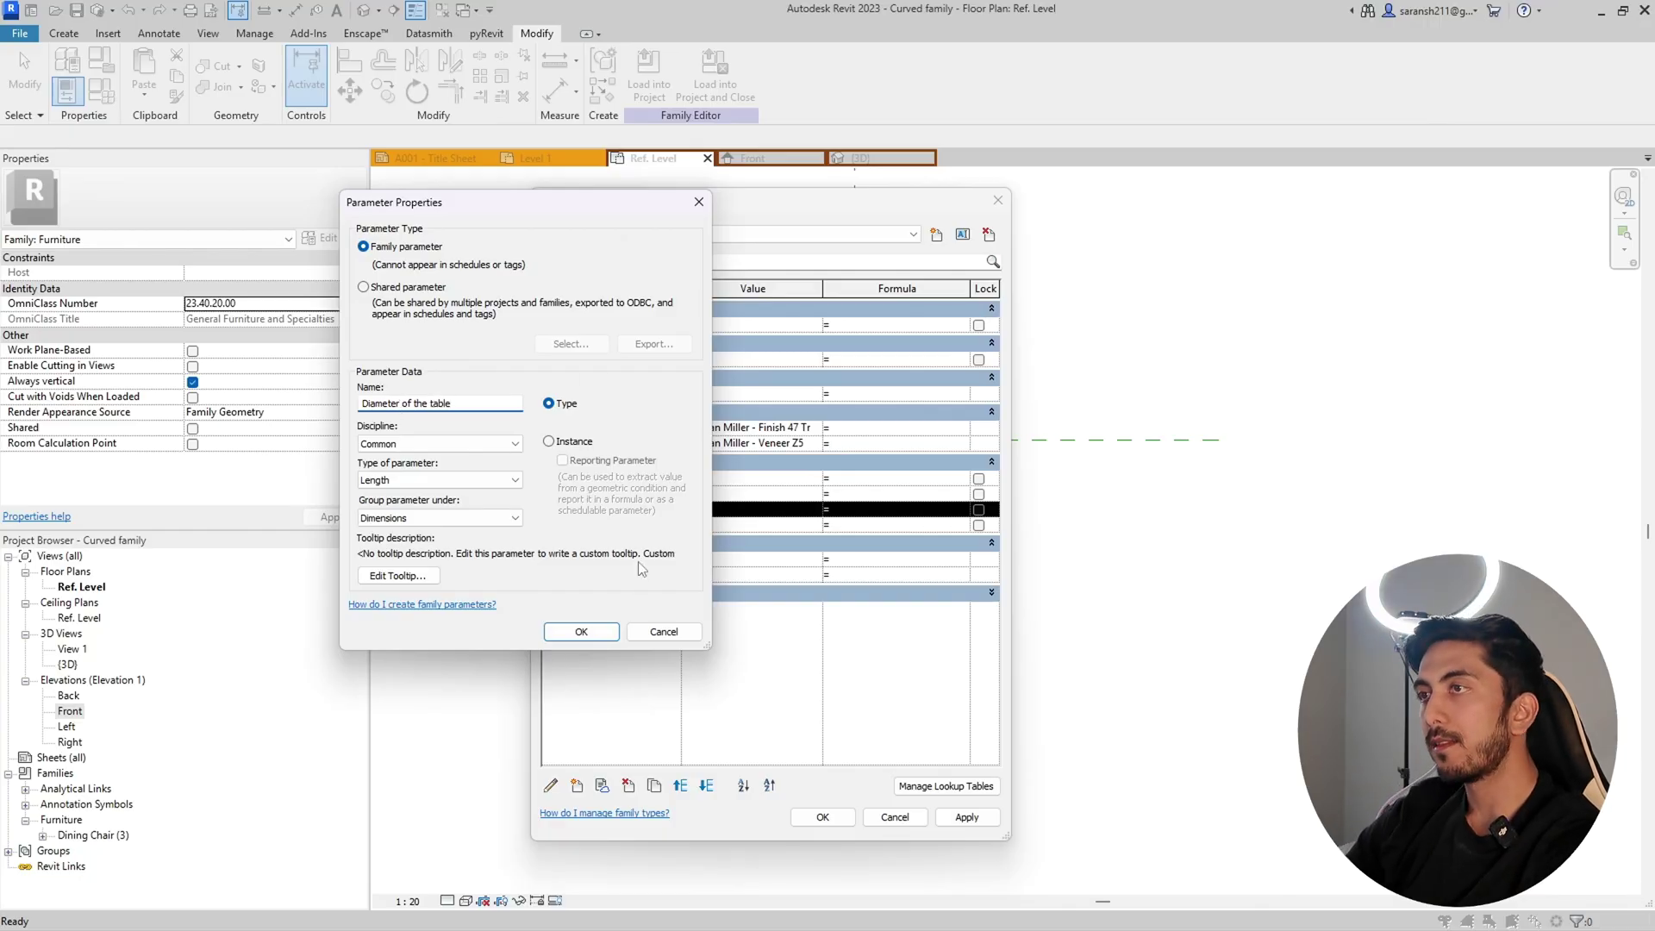
left_click(586, 633)
left_click(636, 510)
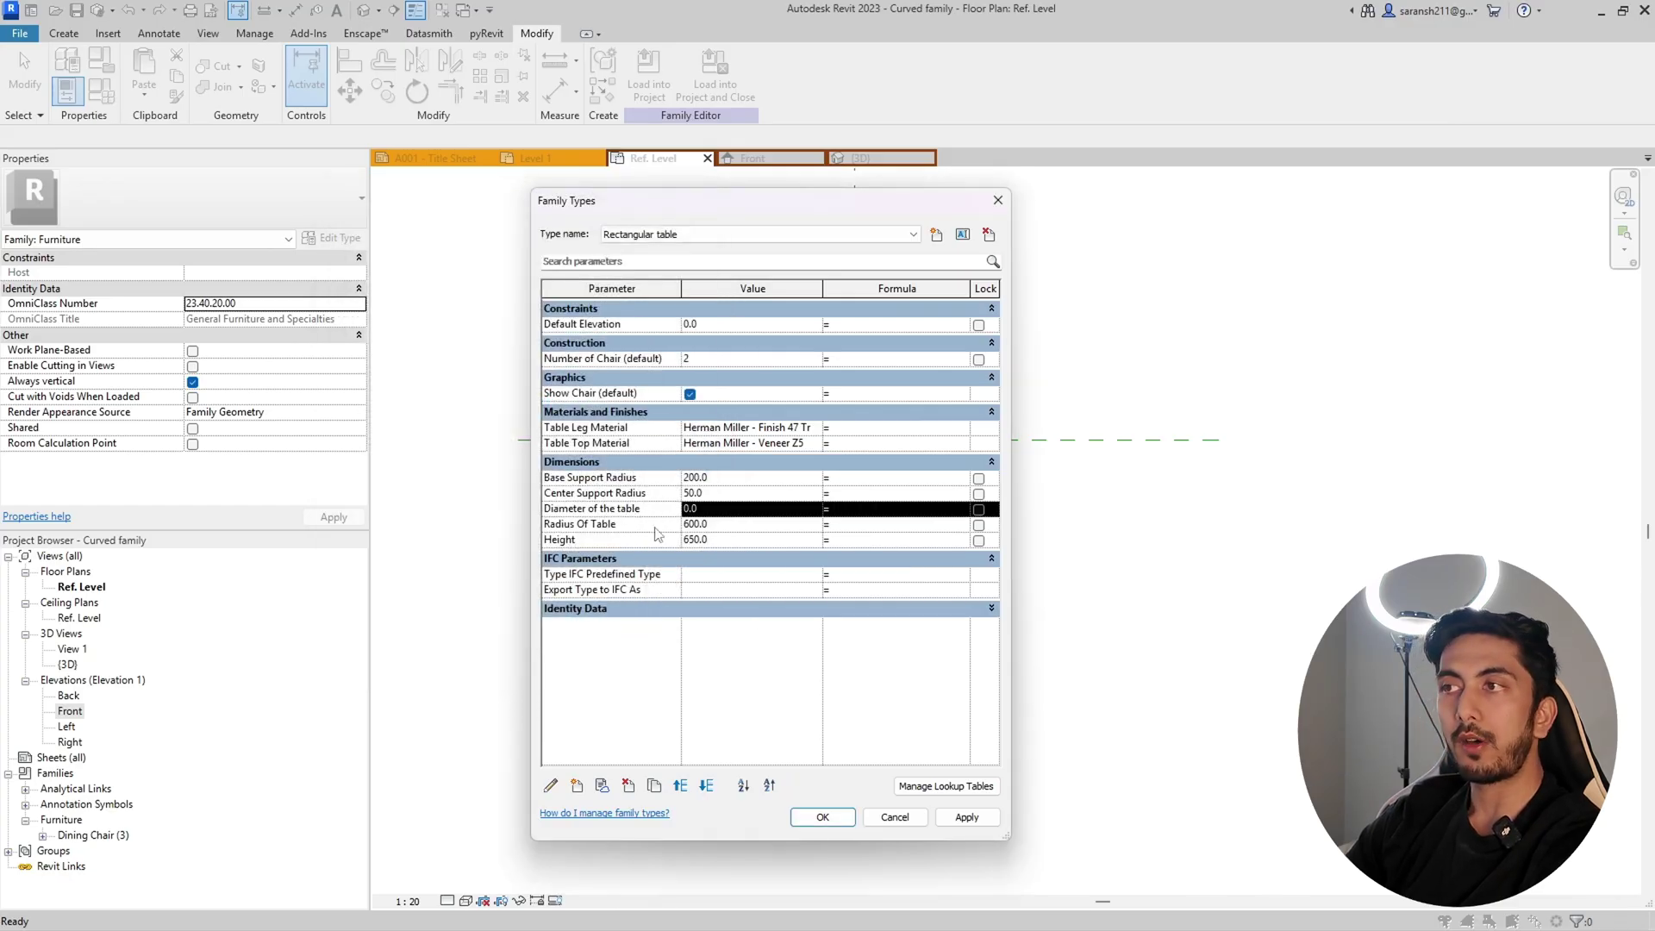
Step: Widen the family types window and give Diameter of the table the formula Radius Of Table * 2
left_click_drag(1012, 686, 1347, 687)
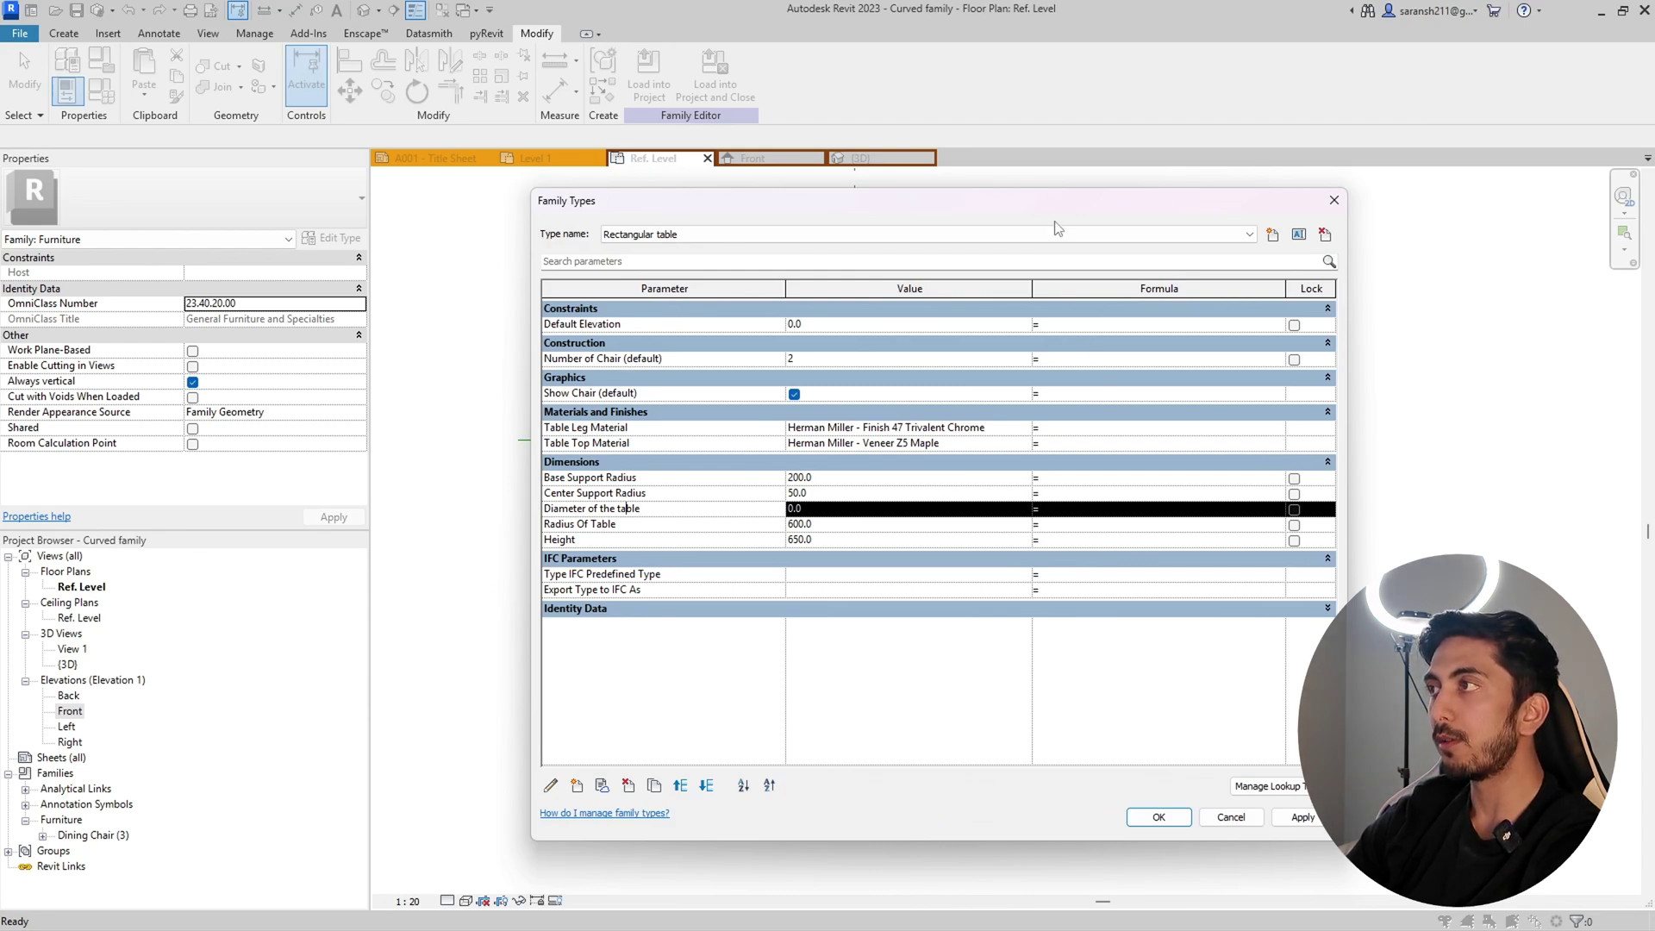
left_click(1155, 296)
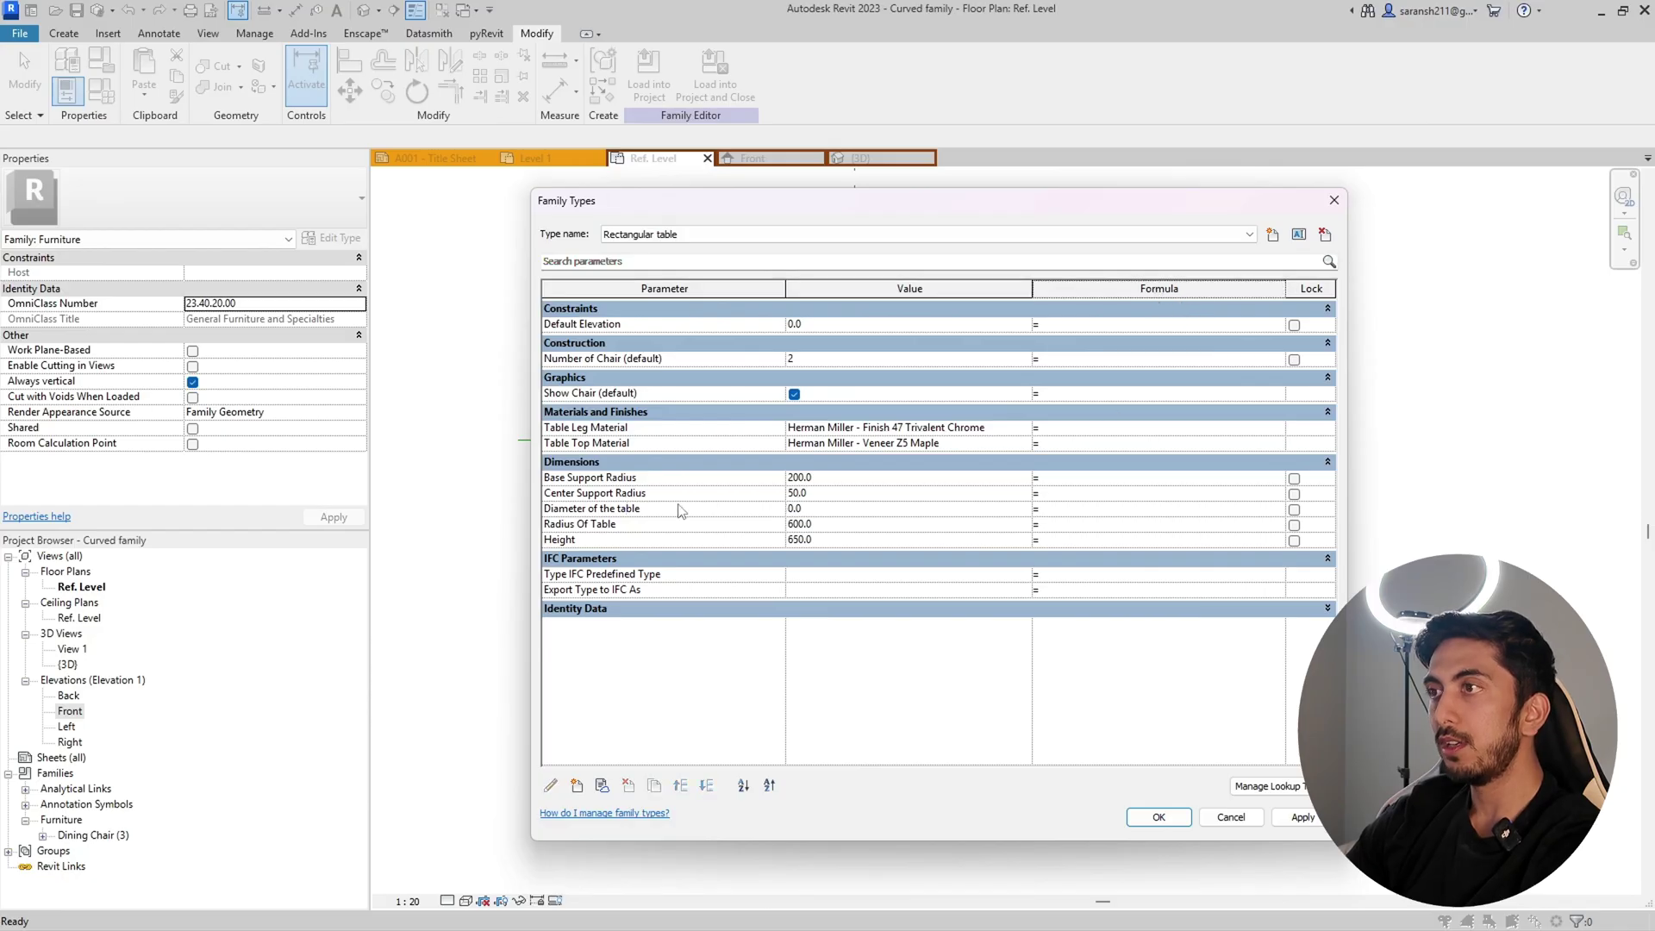
left_click(843, 511)
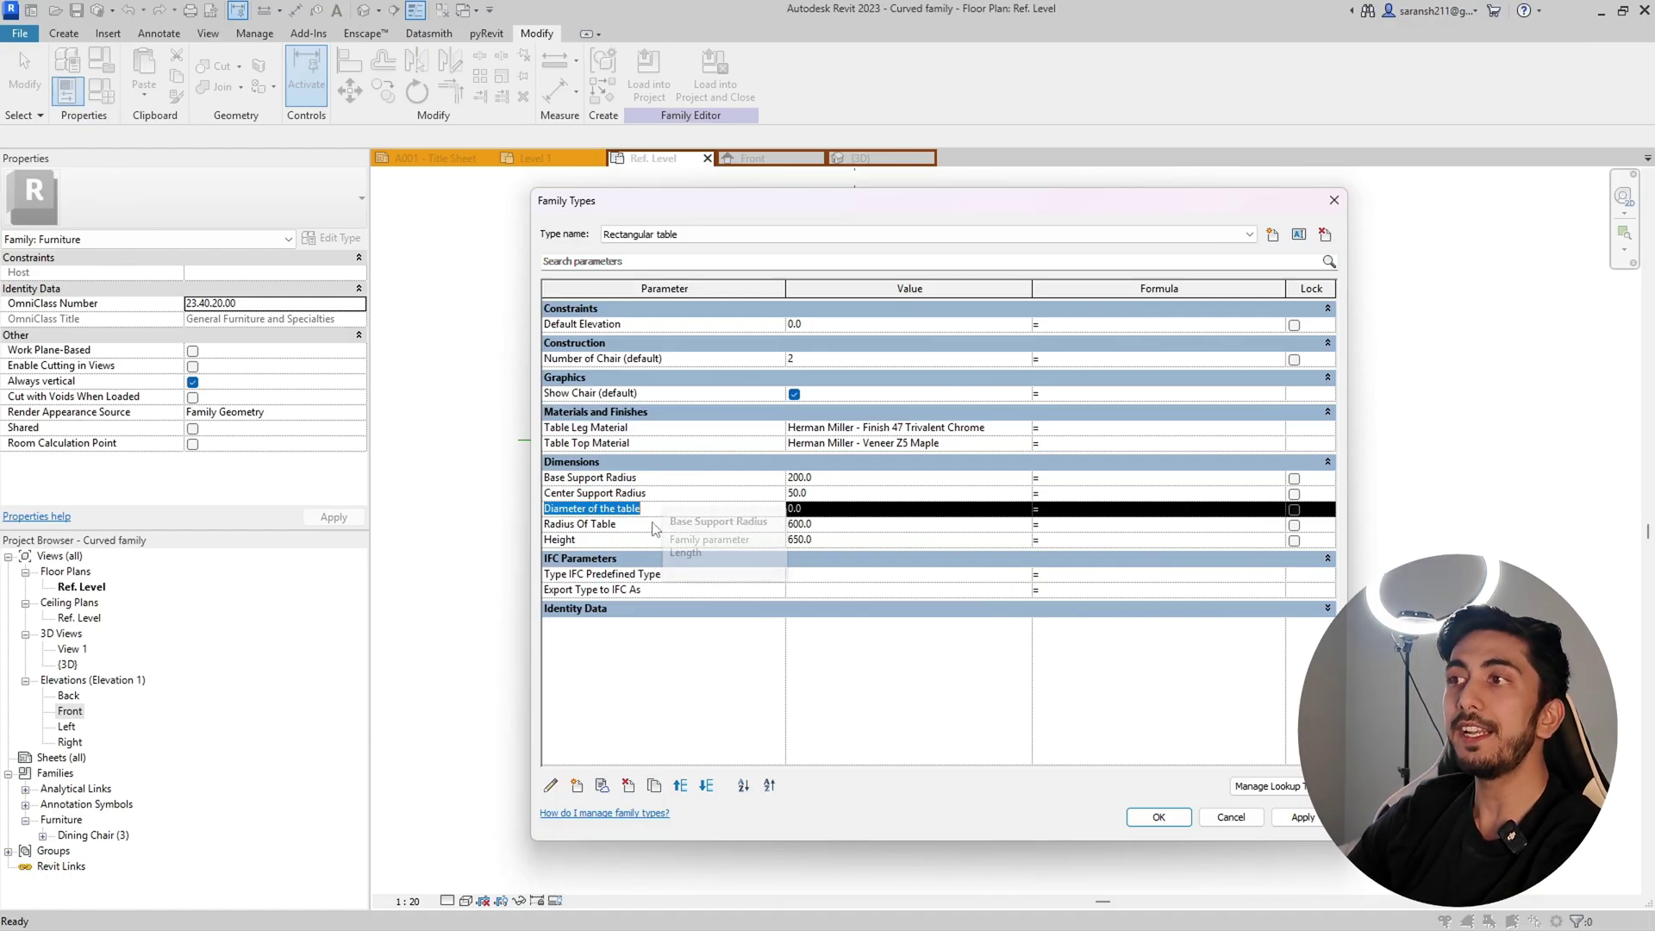
left_click(621, 524)
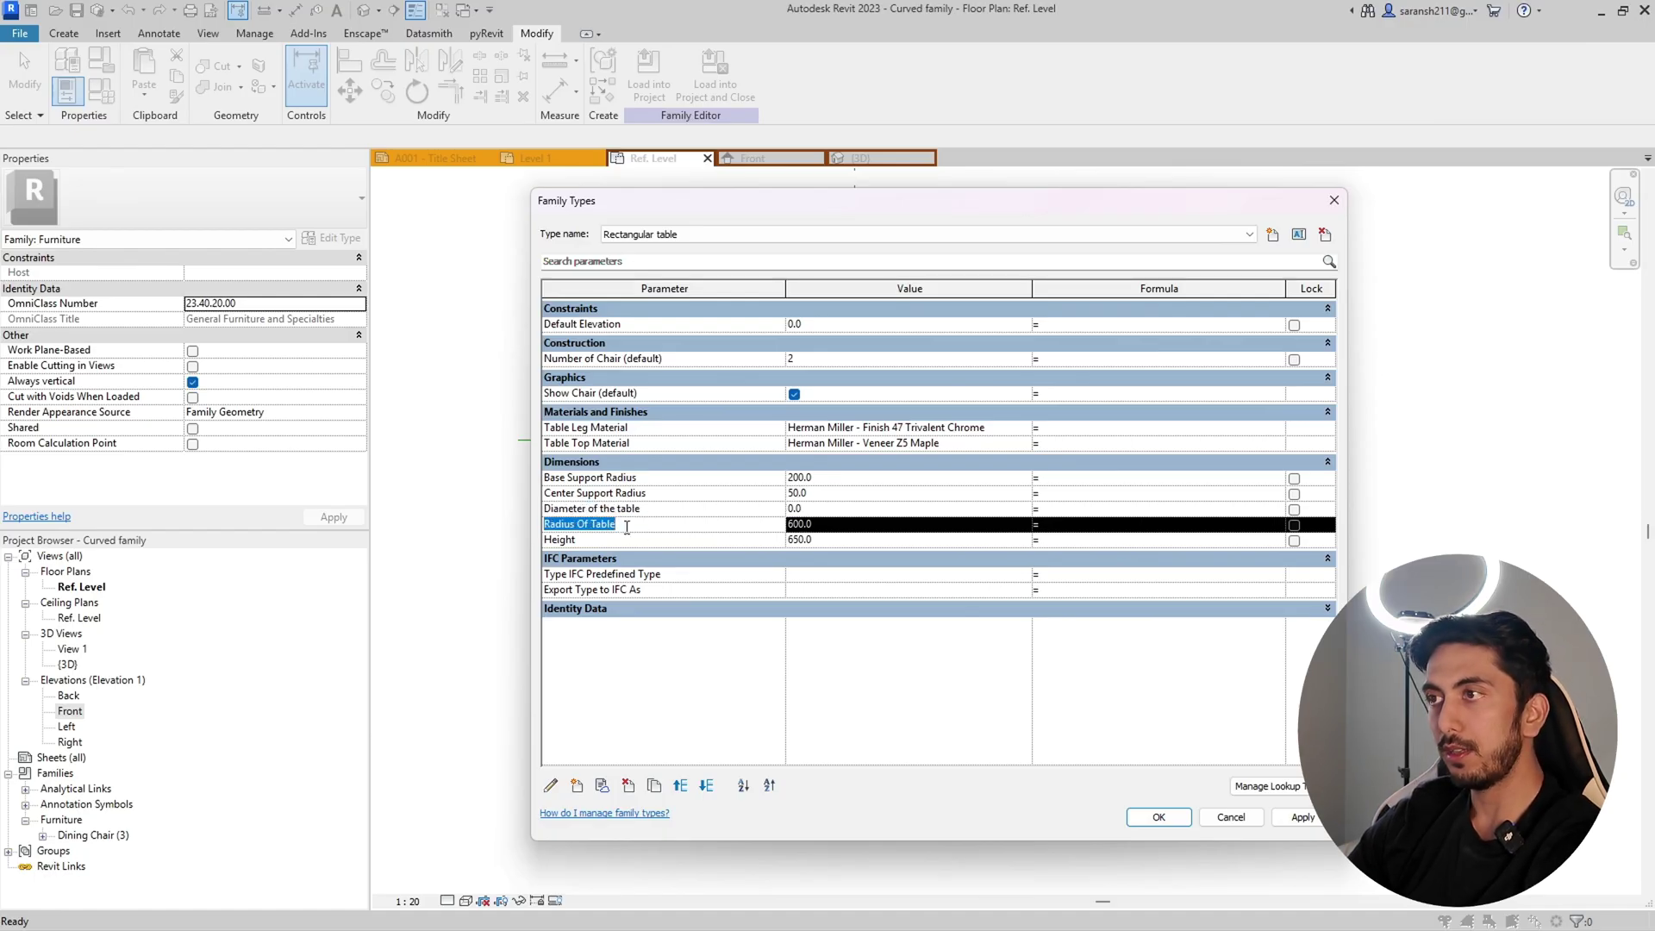
left_click(1055, 508)
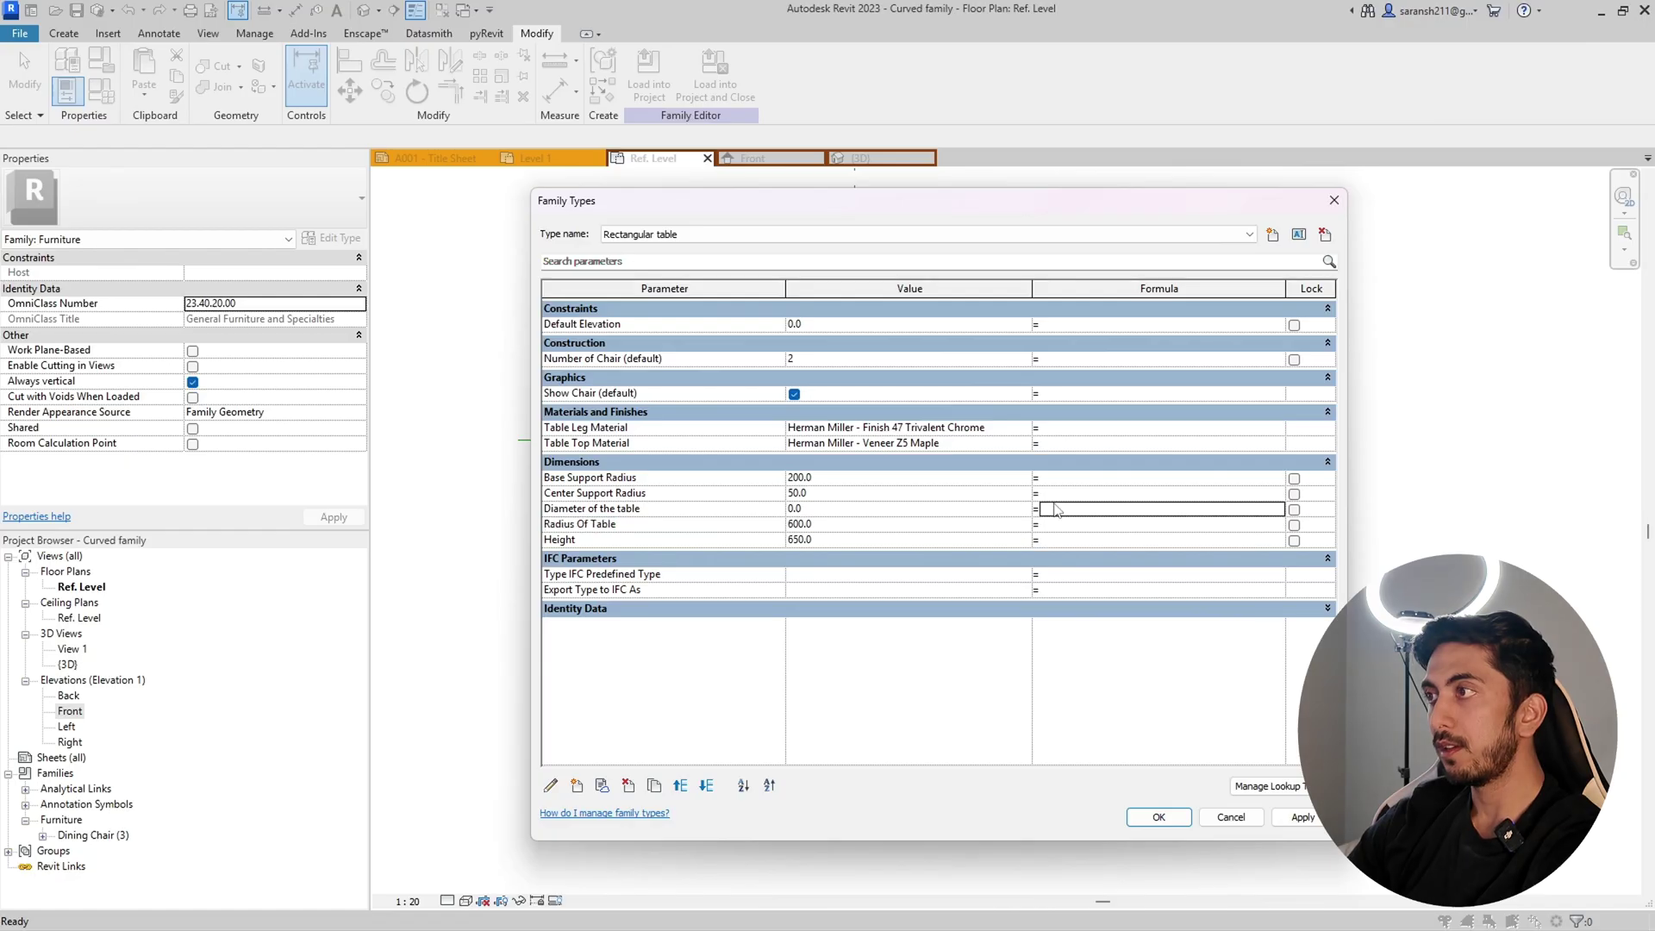
key("ctrl+v")
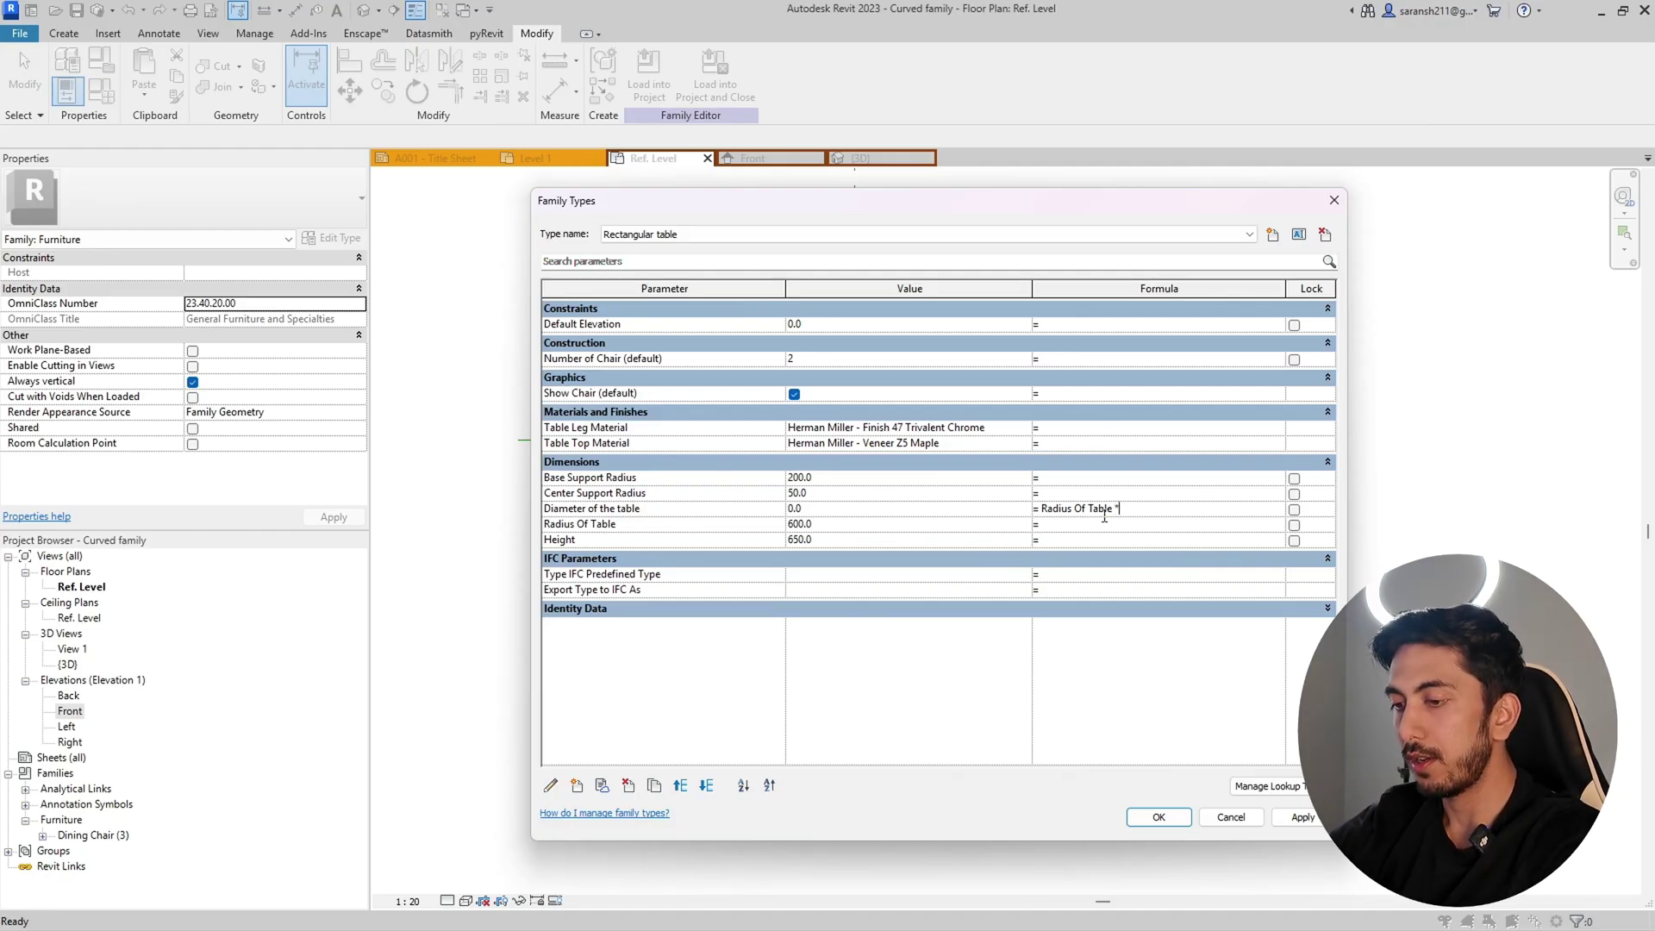
type("* 2")
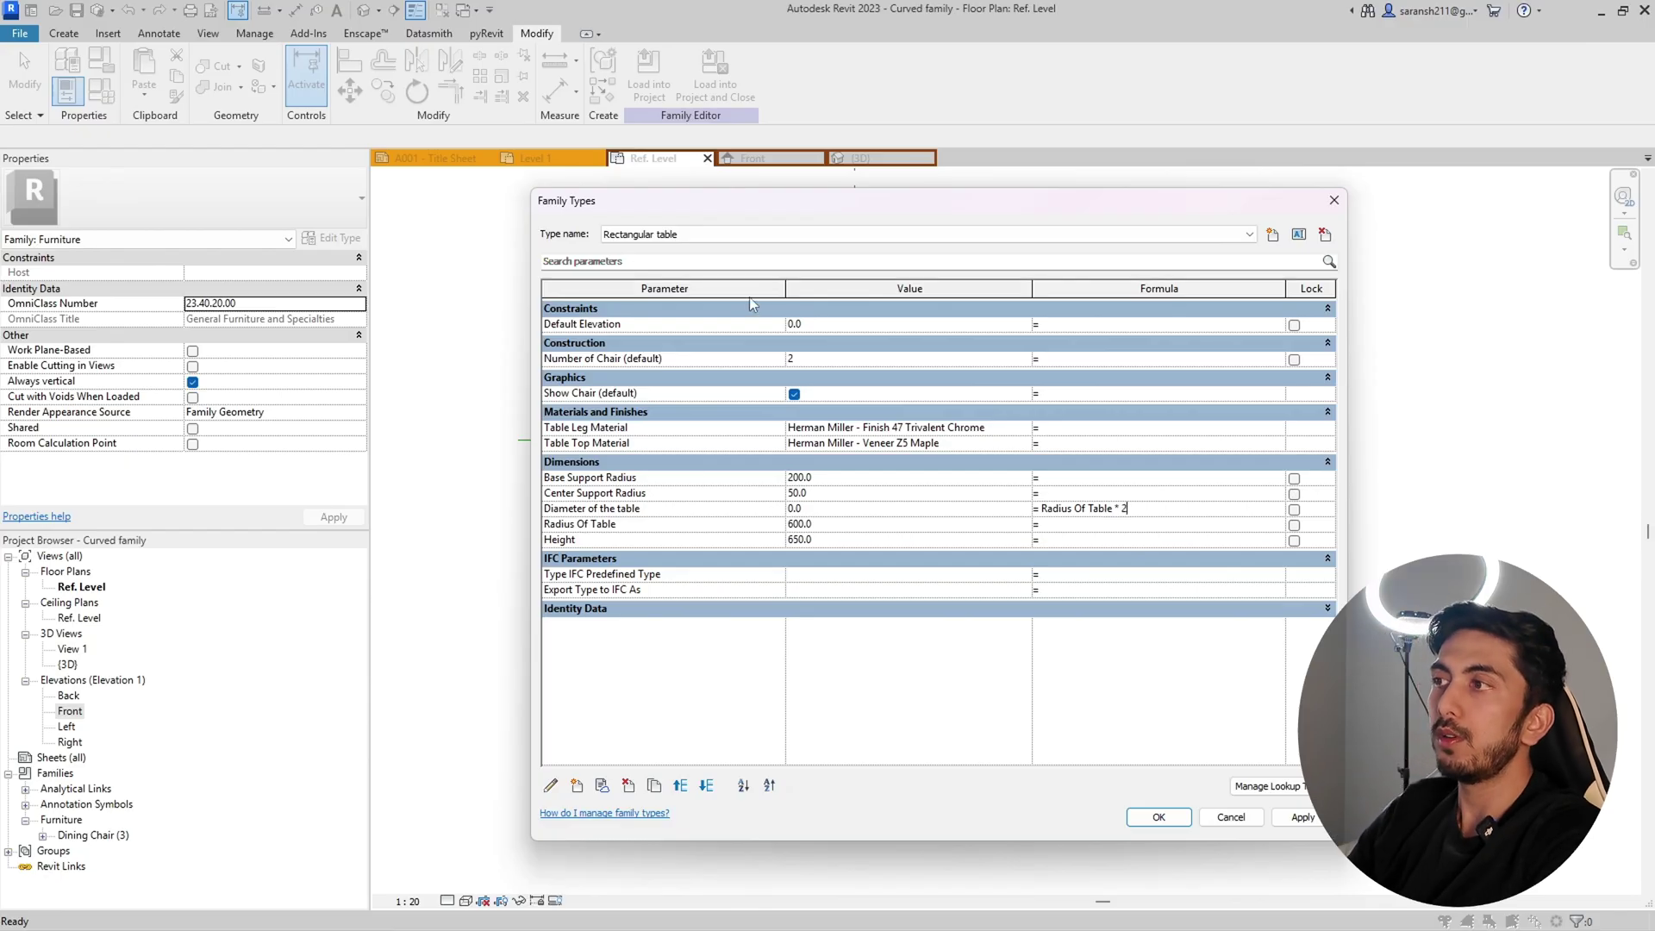
left_click(848, 523)
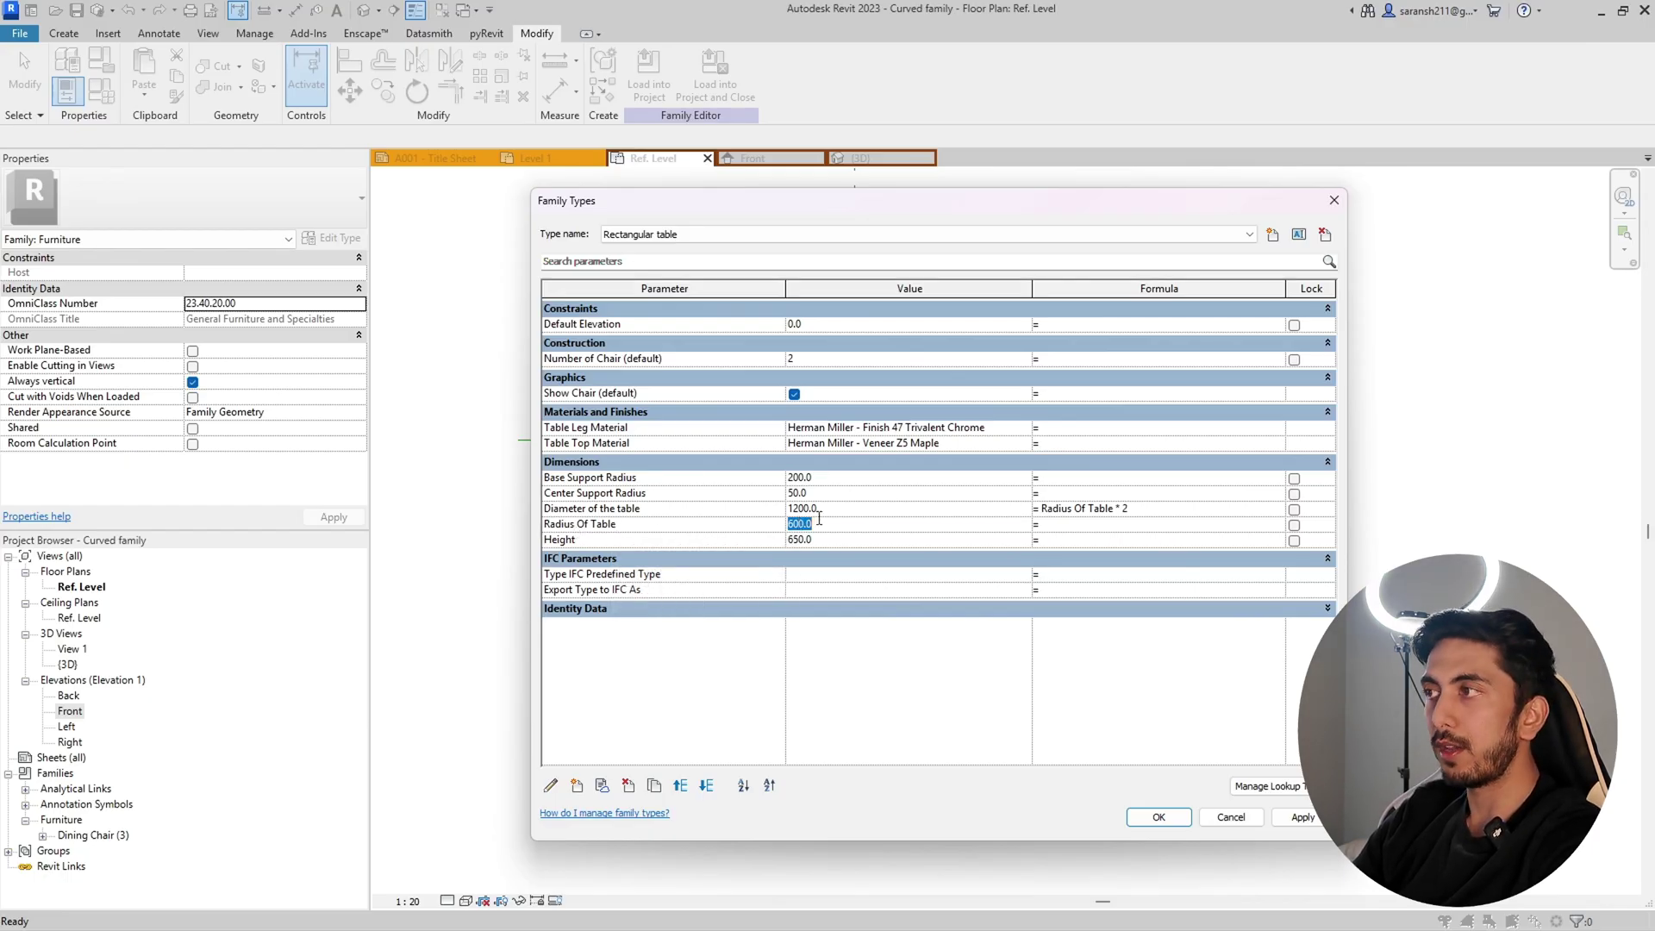
left_click(725, 510)
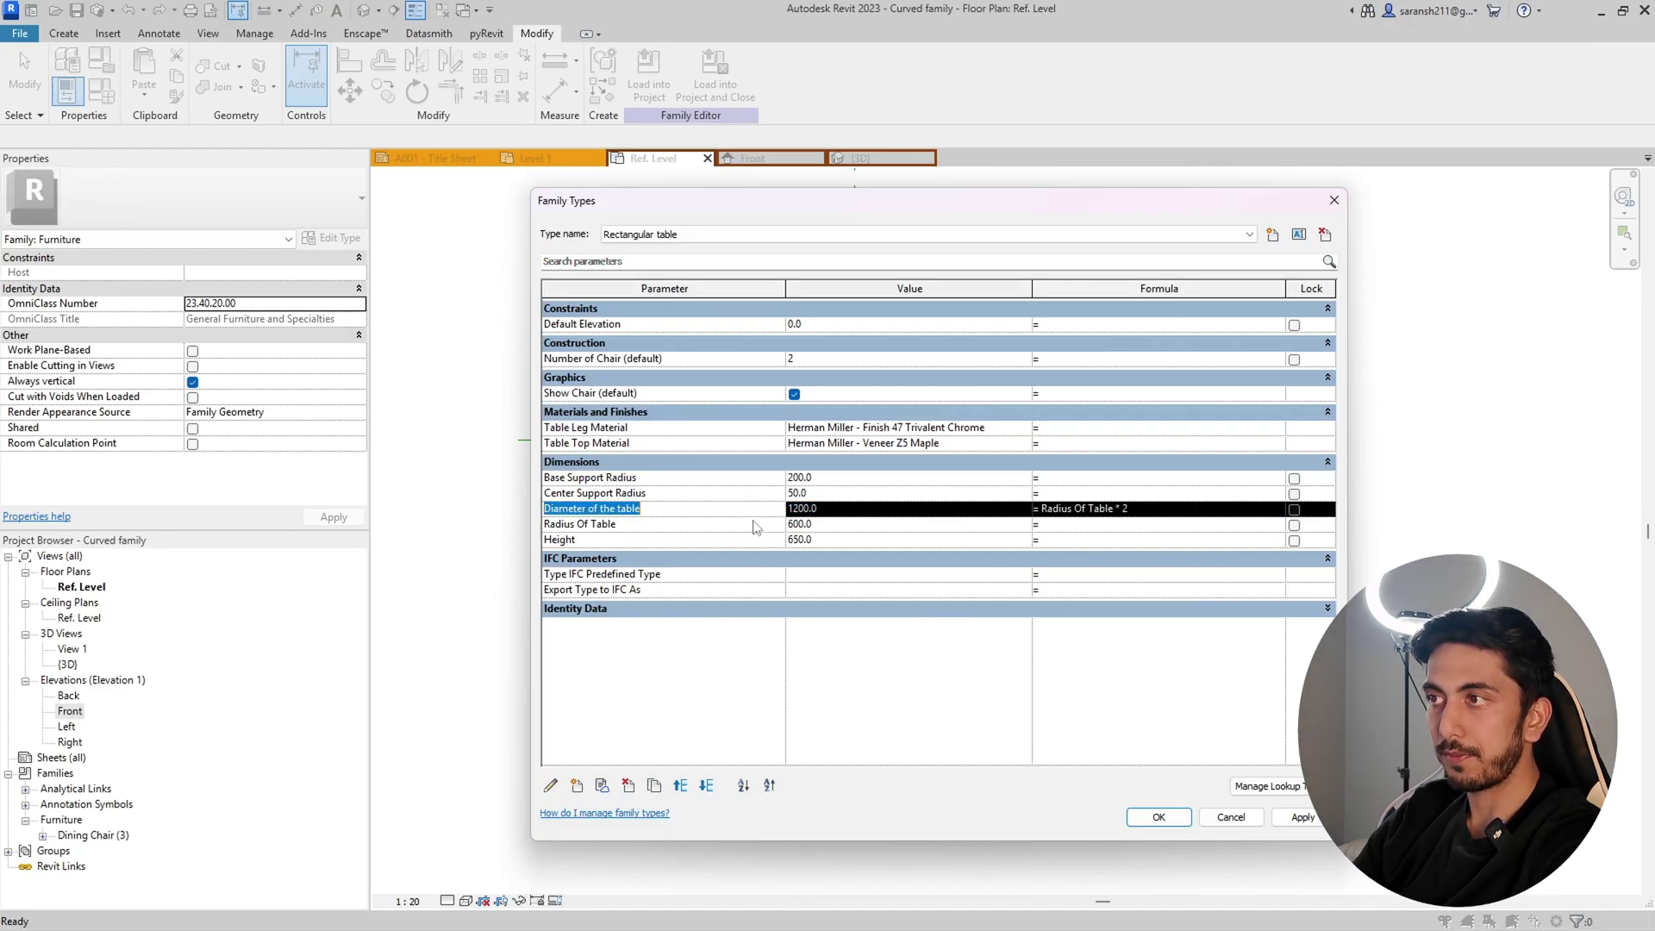
left_click(755, 525)
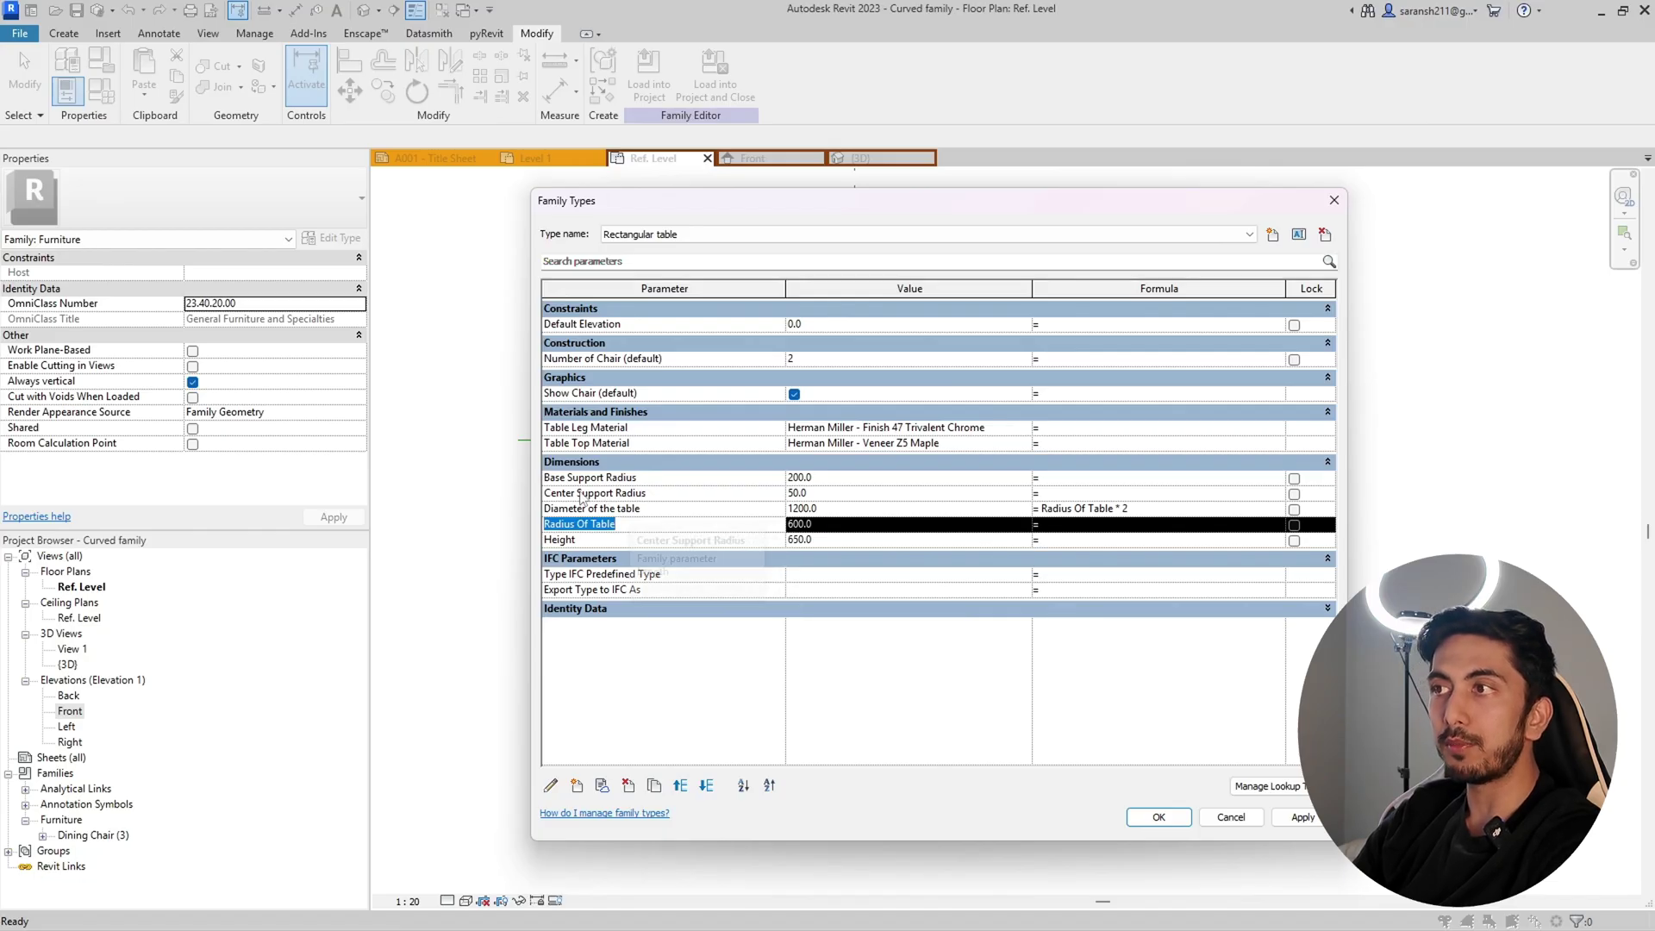
Step: Give the Base Support Radius parameter the formula Radius Of Table / 2 and apply it
left_click(605, 479)
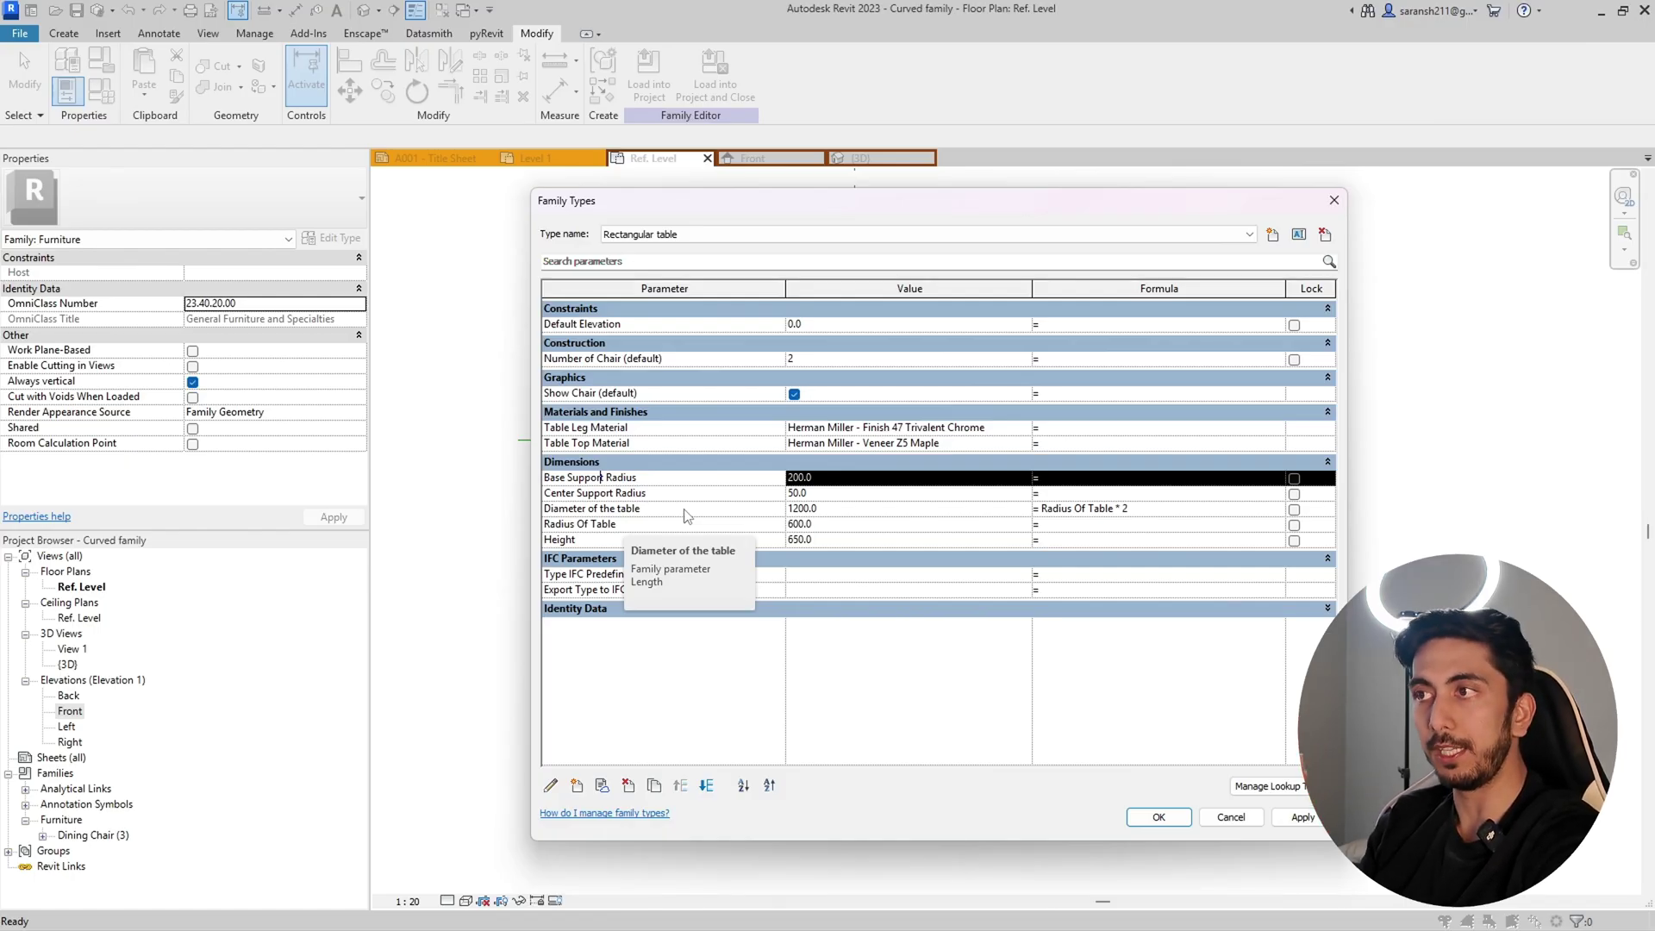
left_click(608, 524)
key("ctrl+c")
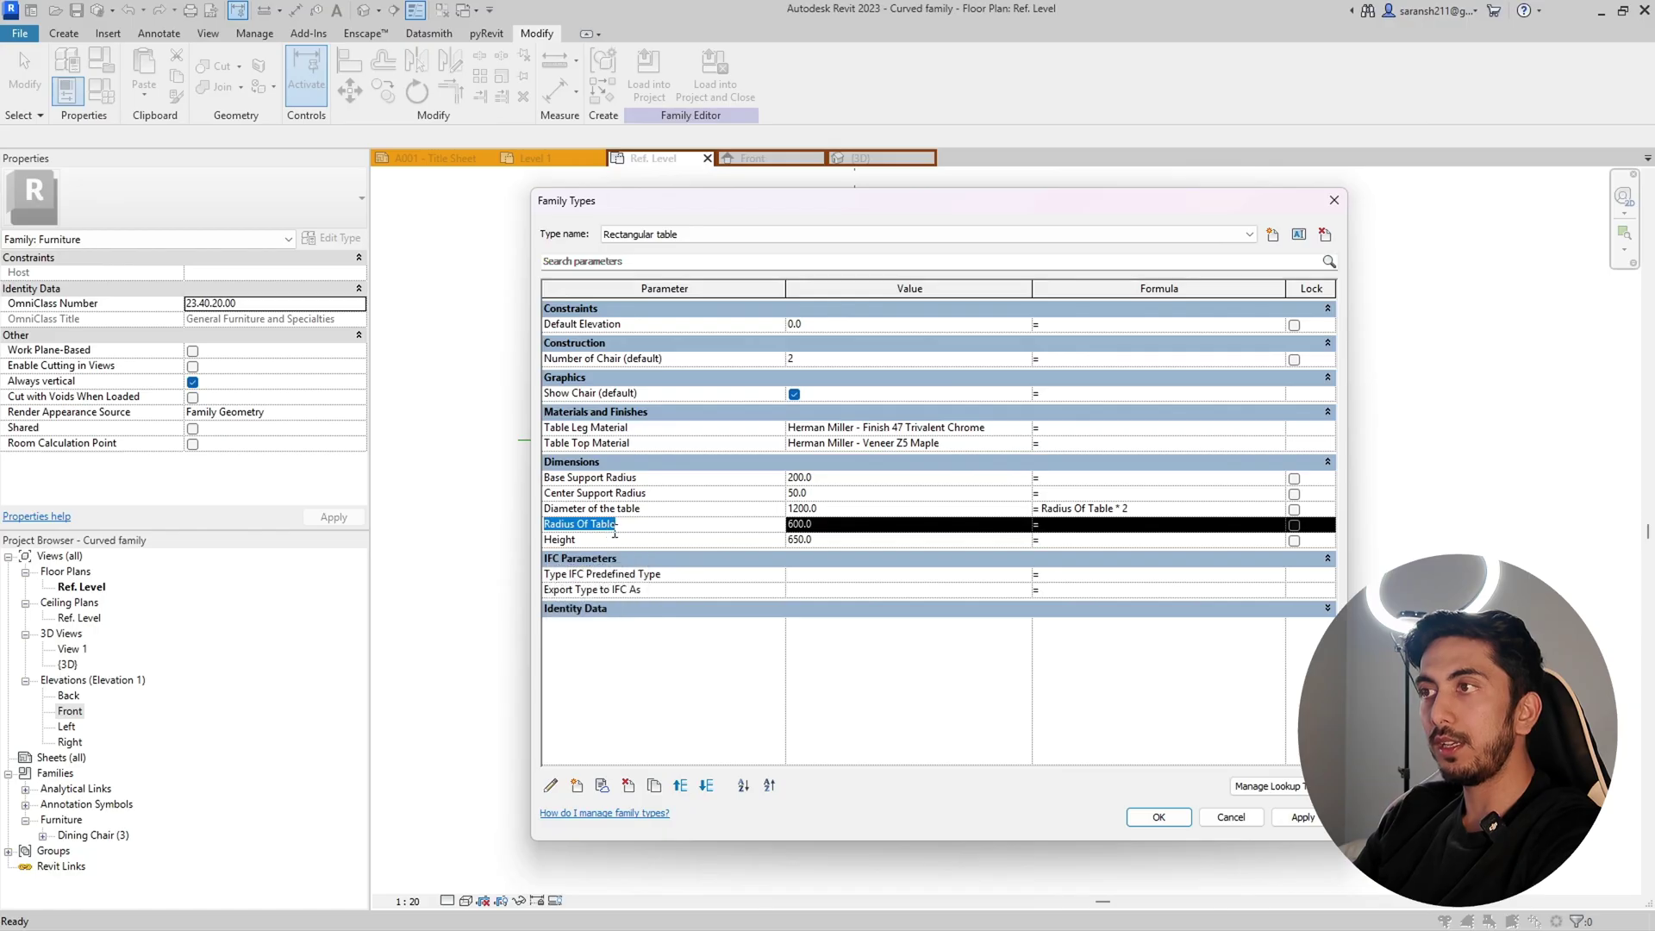
left_click(1100, 482)
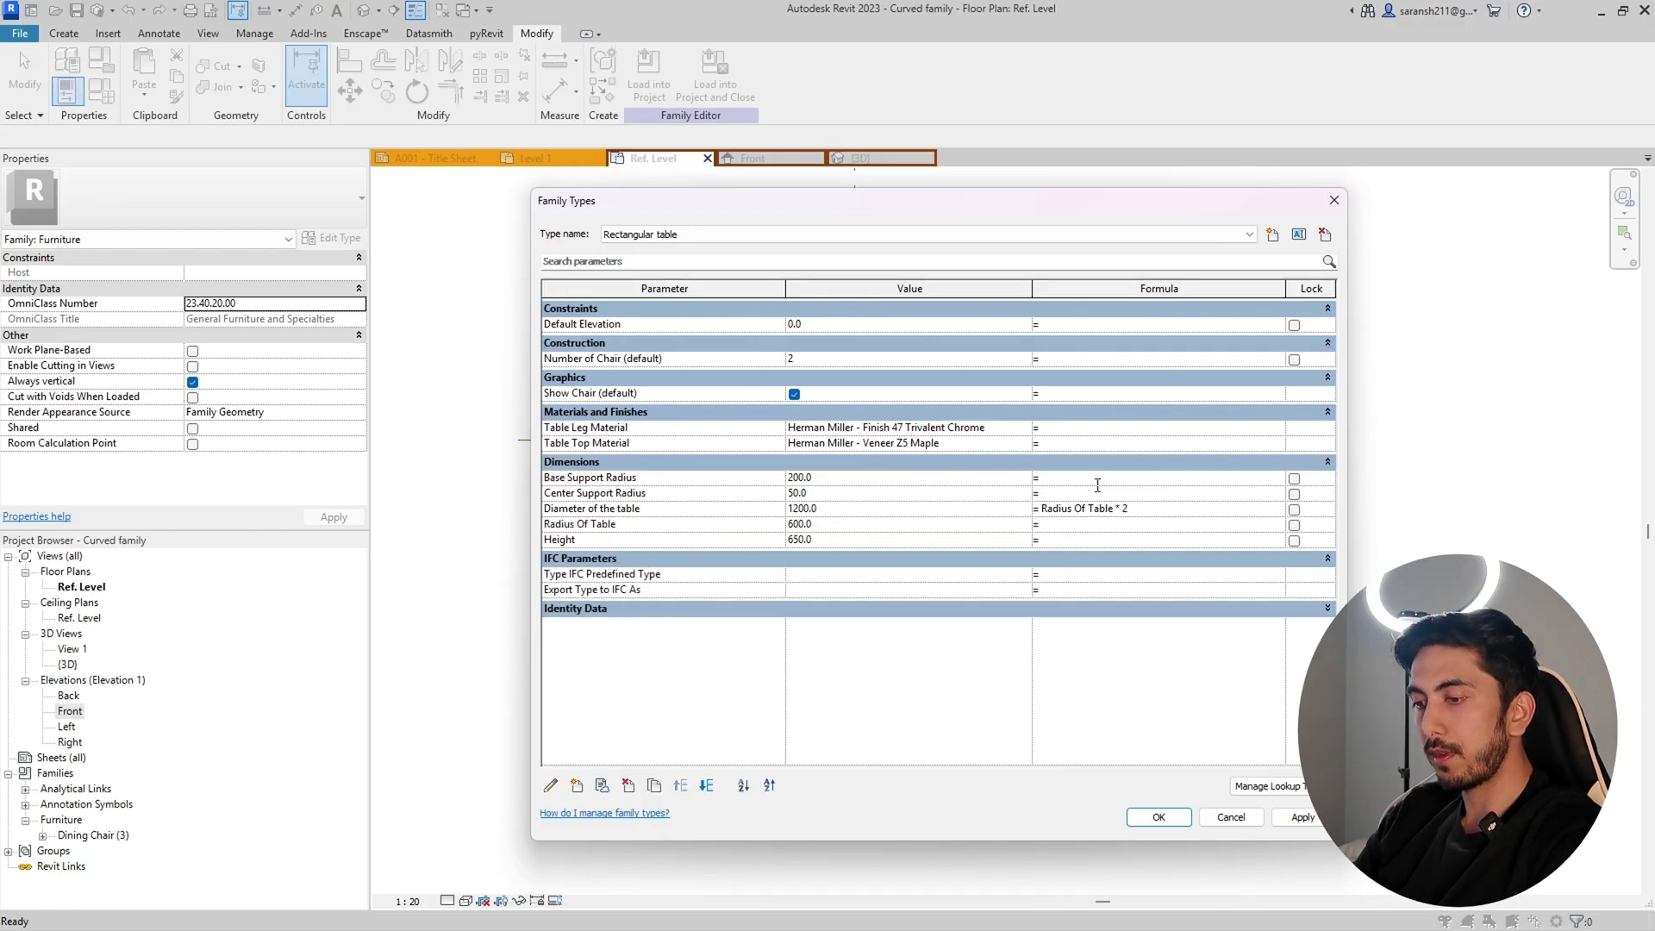
key("ctrl+v")
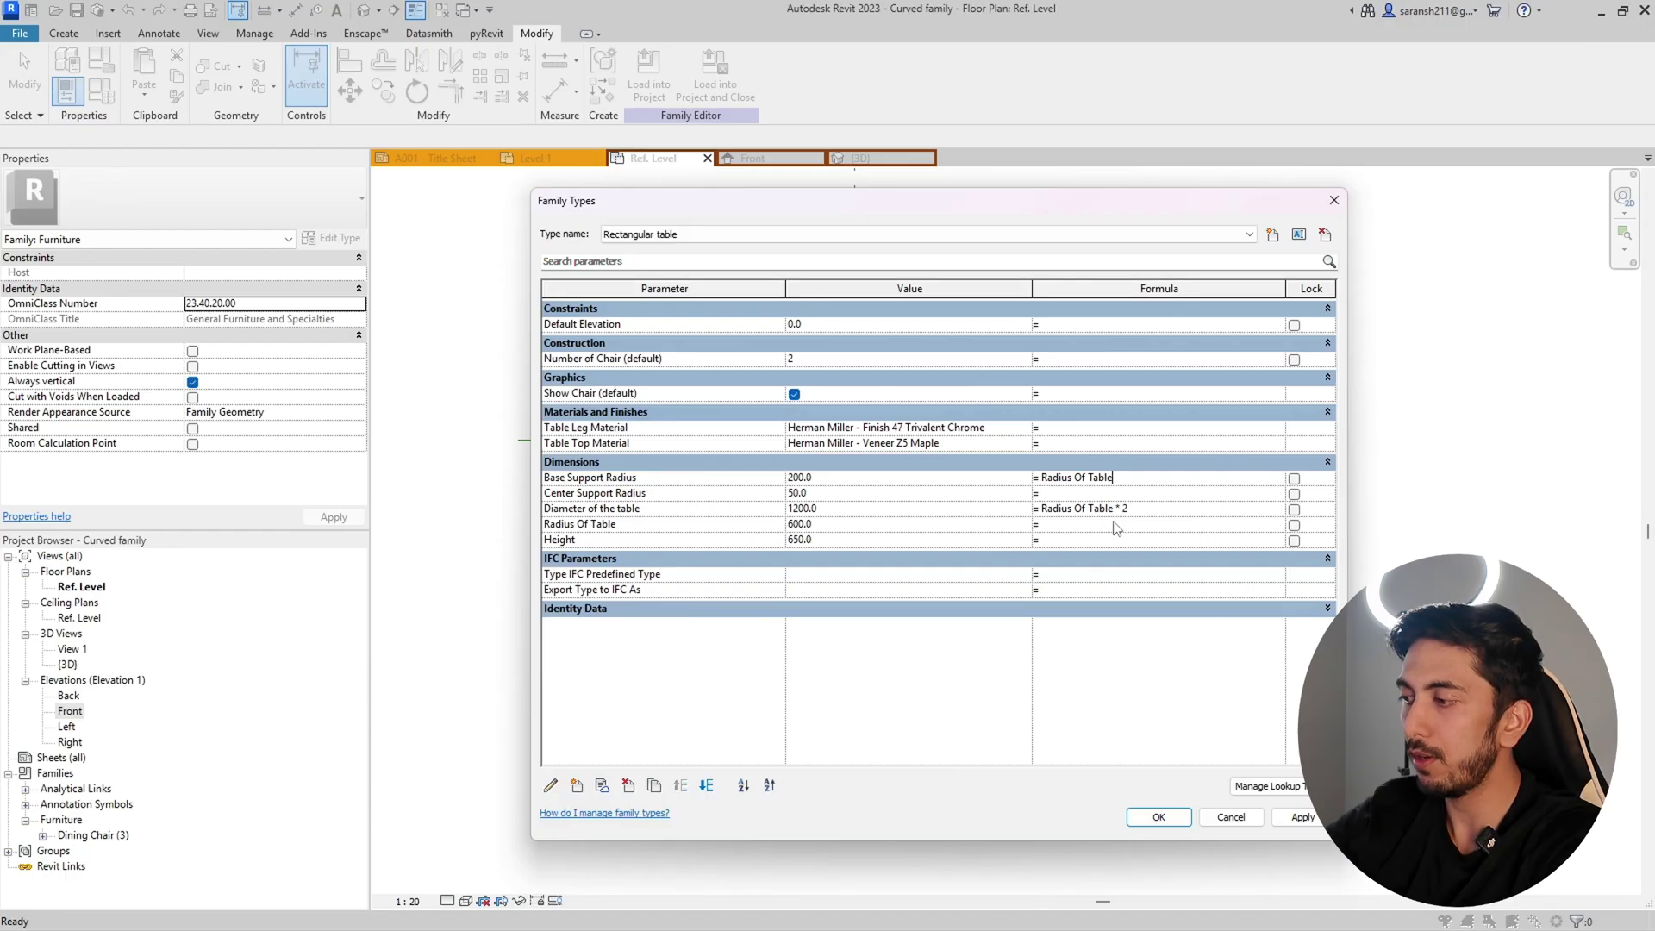
type("/")
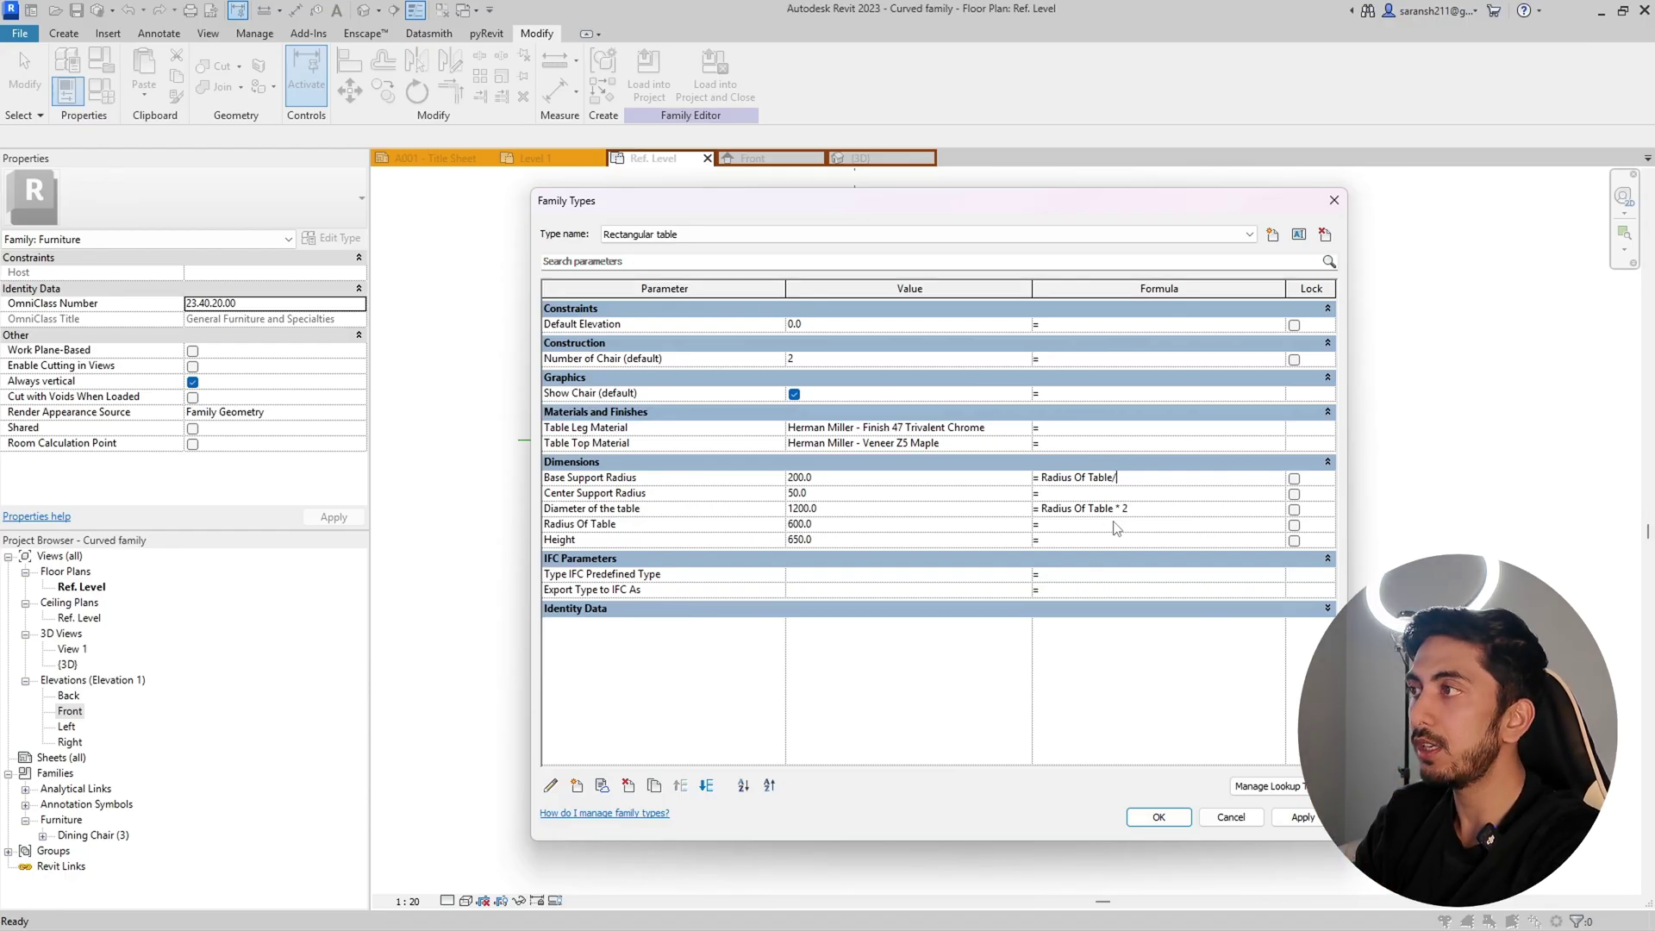
type("2")
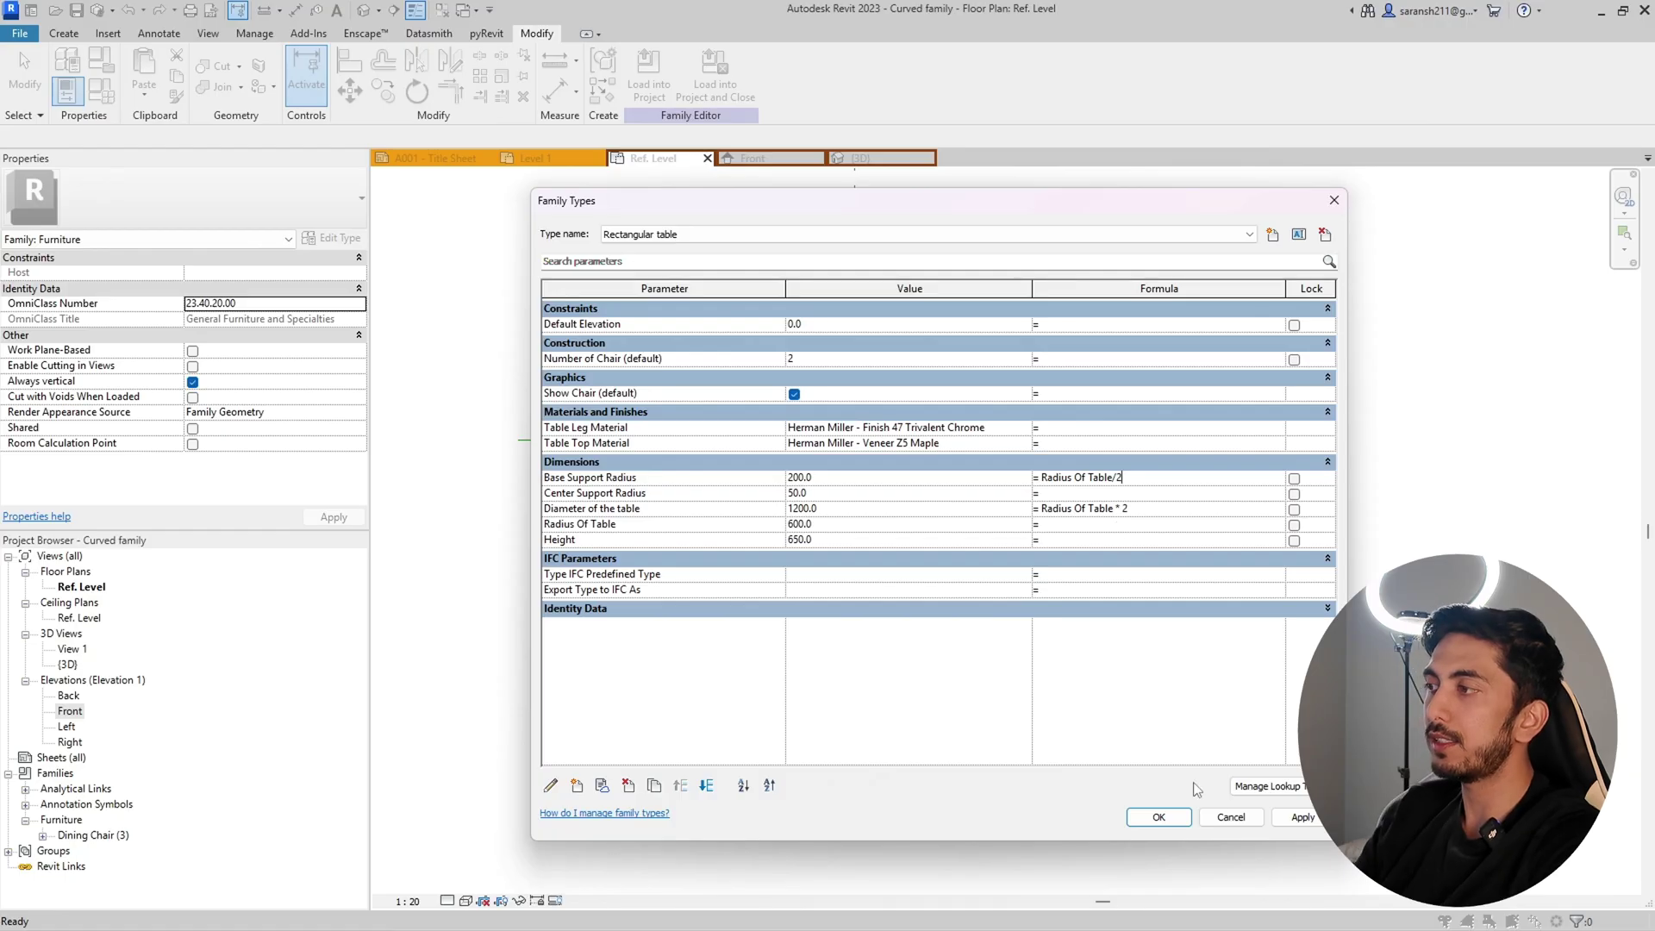
left_click(1297, 817)
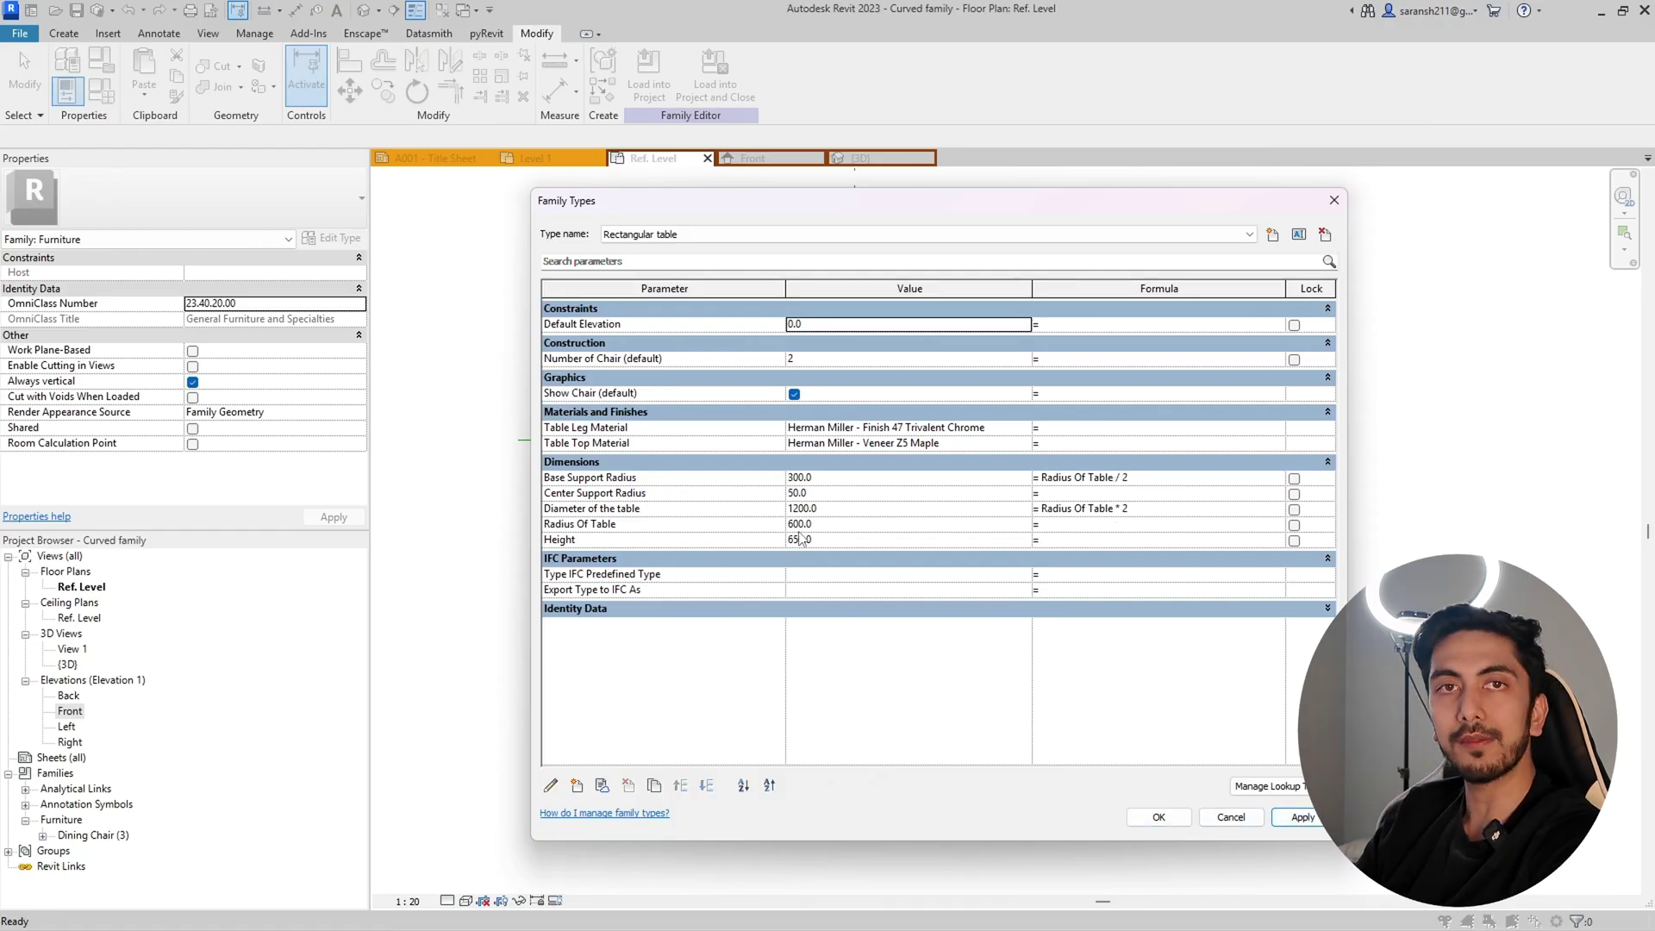
Step: Reorder the dimension parameters to put Diameter of the table first and Radius Of Table second, and accept the family types
left_click(694, 524)
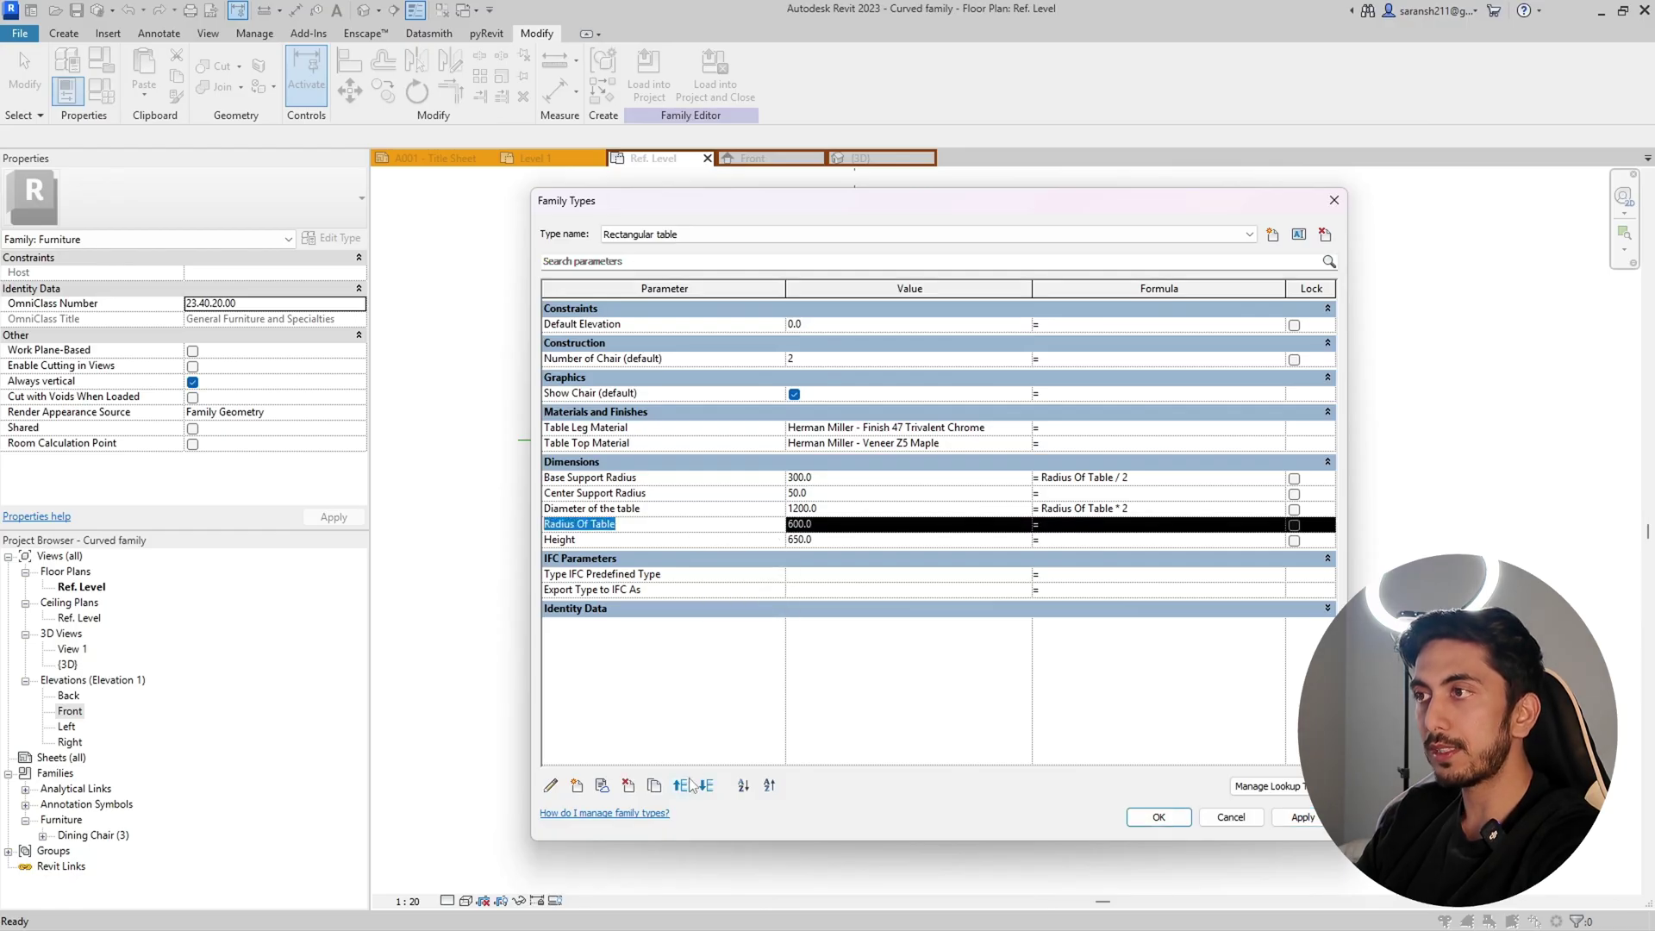
left_click(680, 508)
left_click(679, 785)
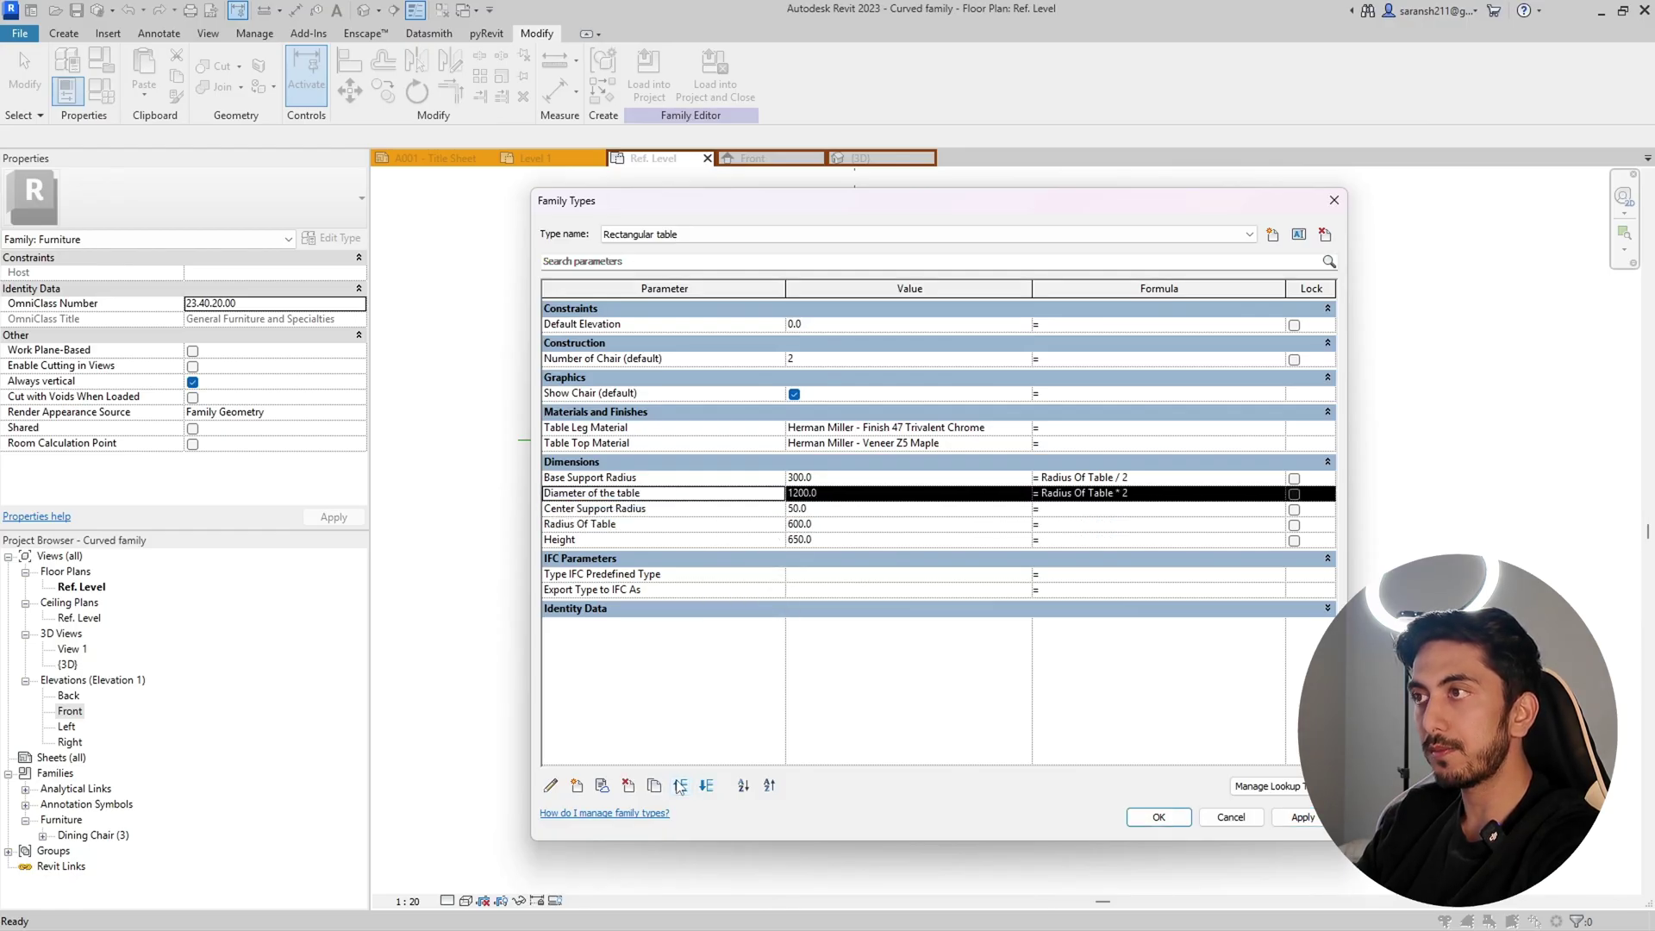
left_click(680, 785)
left_click(662, 524)
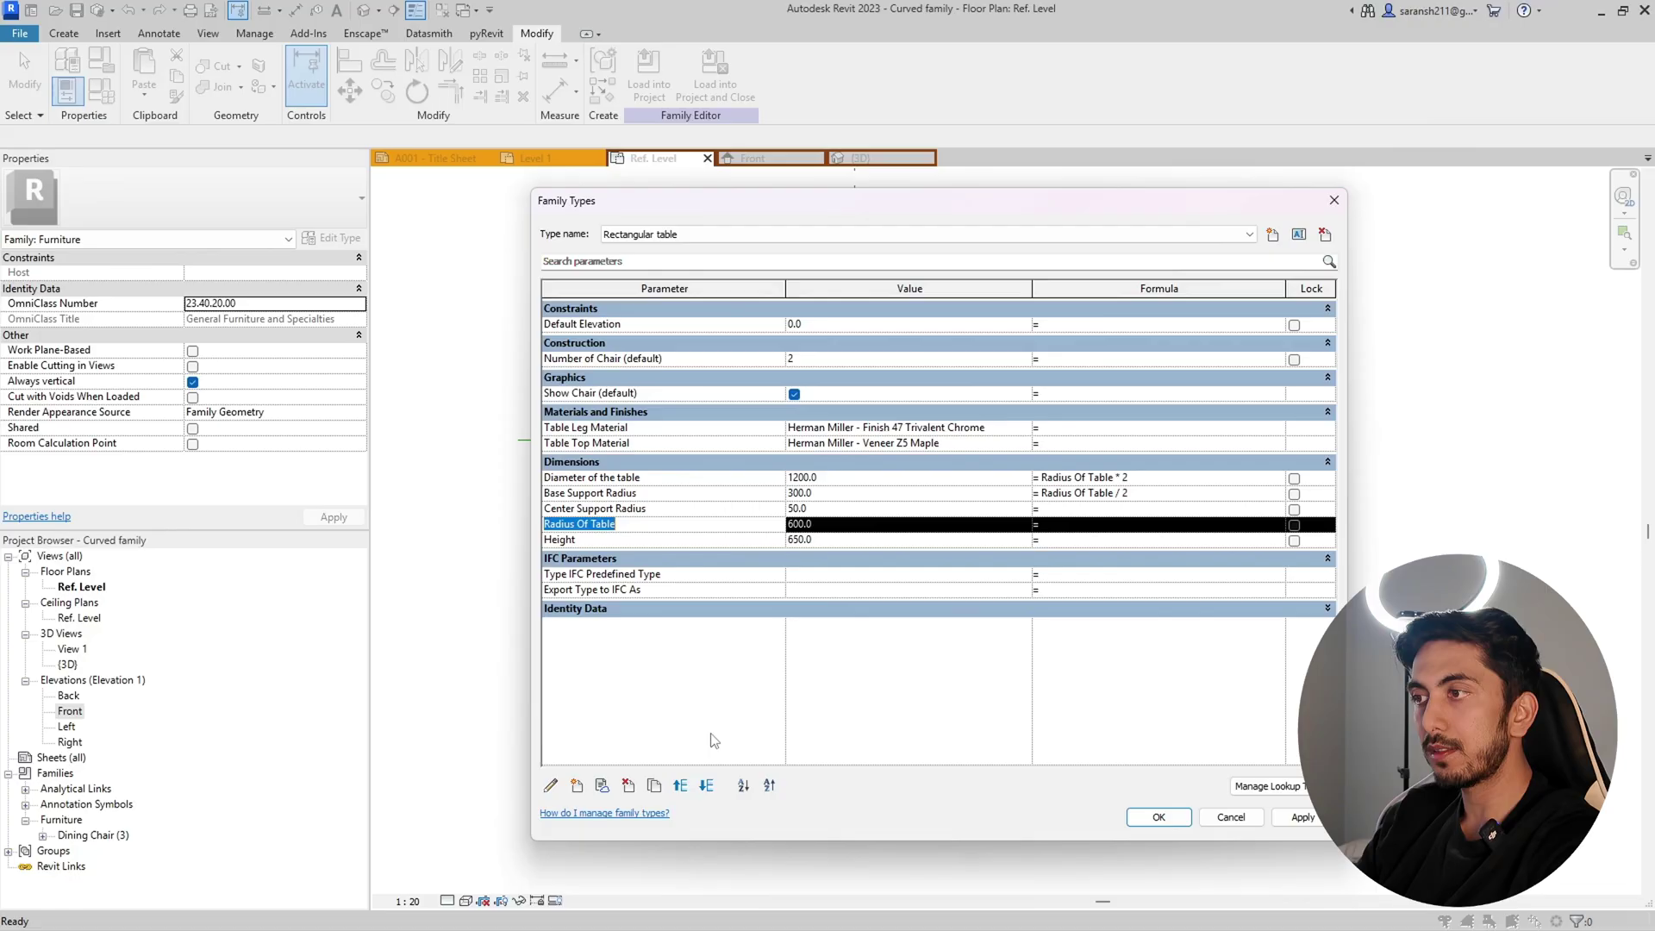
left_click(680, 785)
left_click(680, 785)
left_click(669, 512)
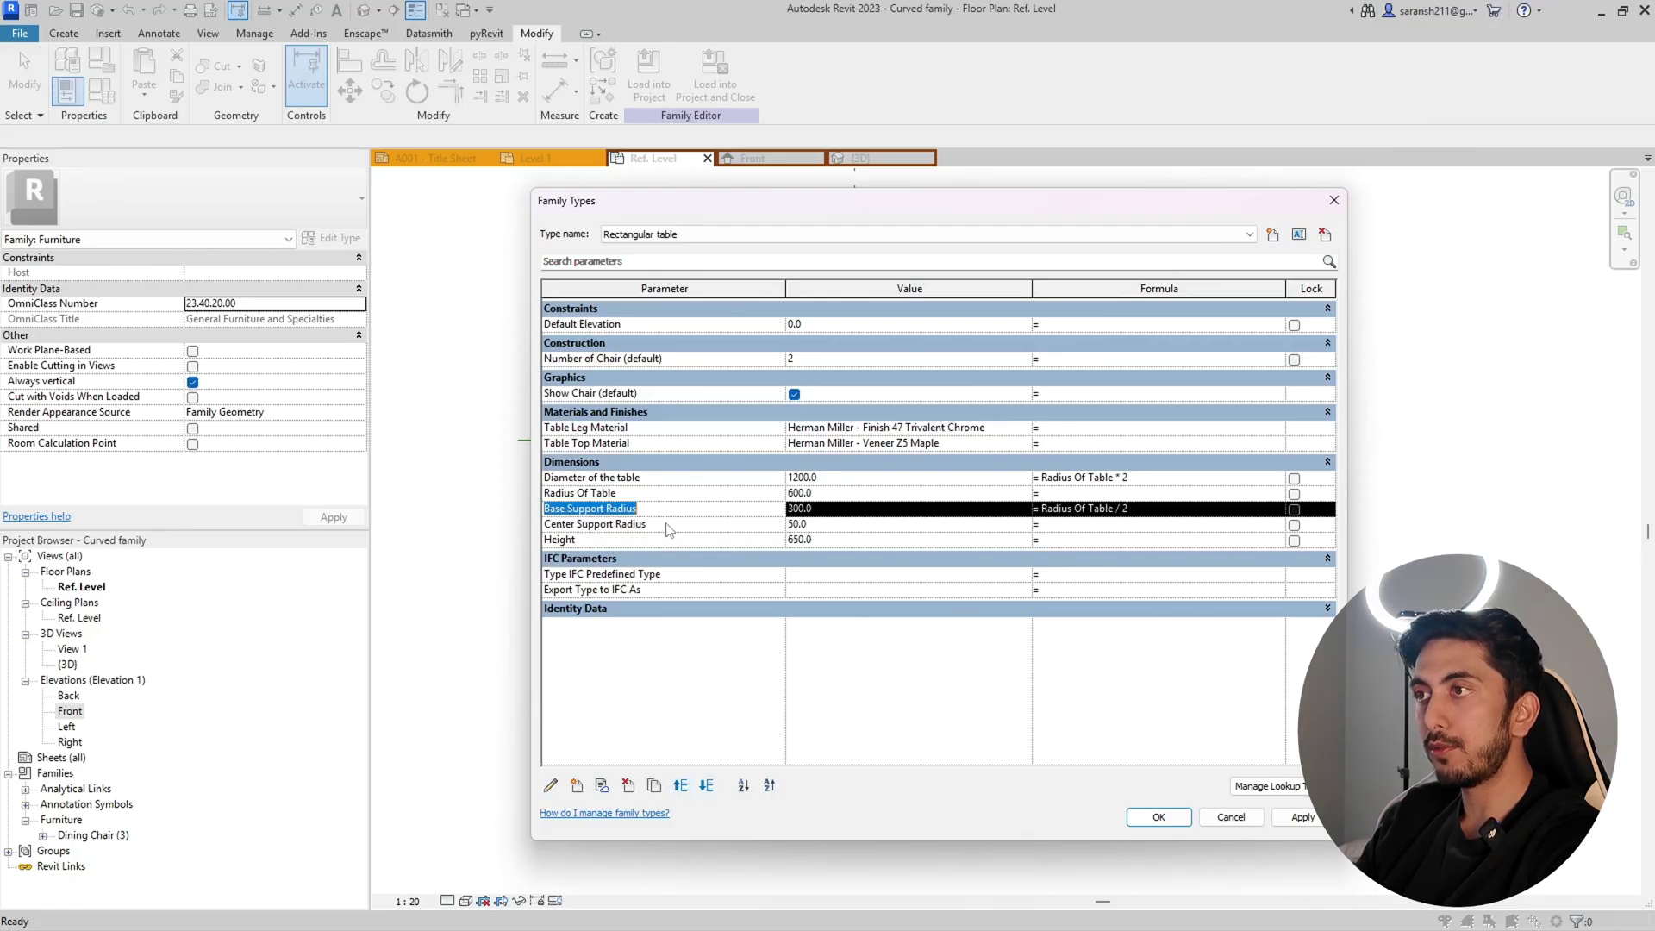
left_click(668, 527)
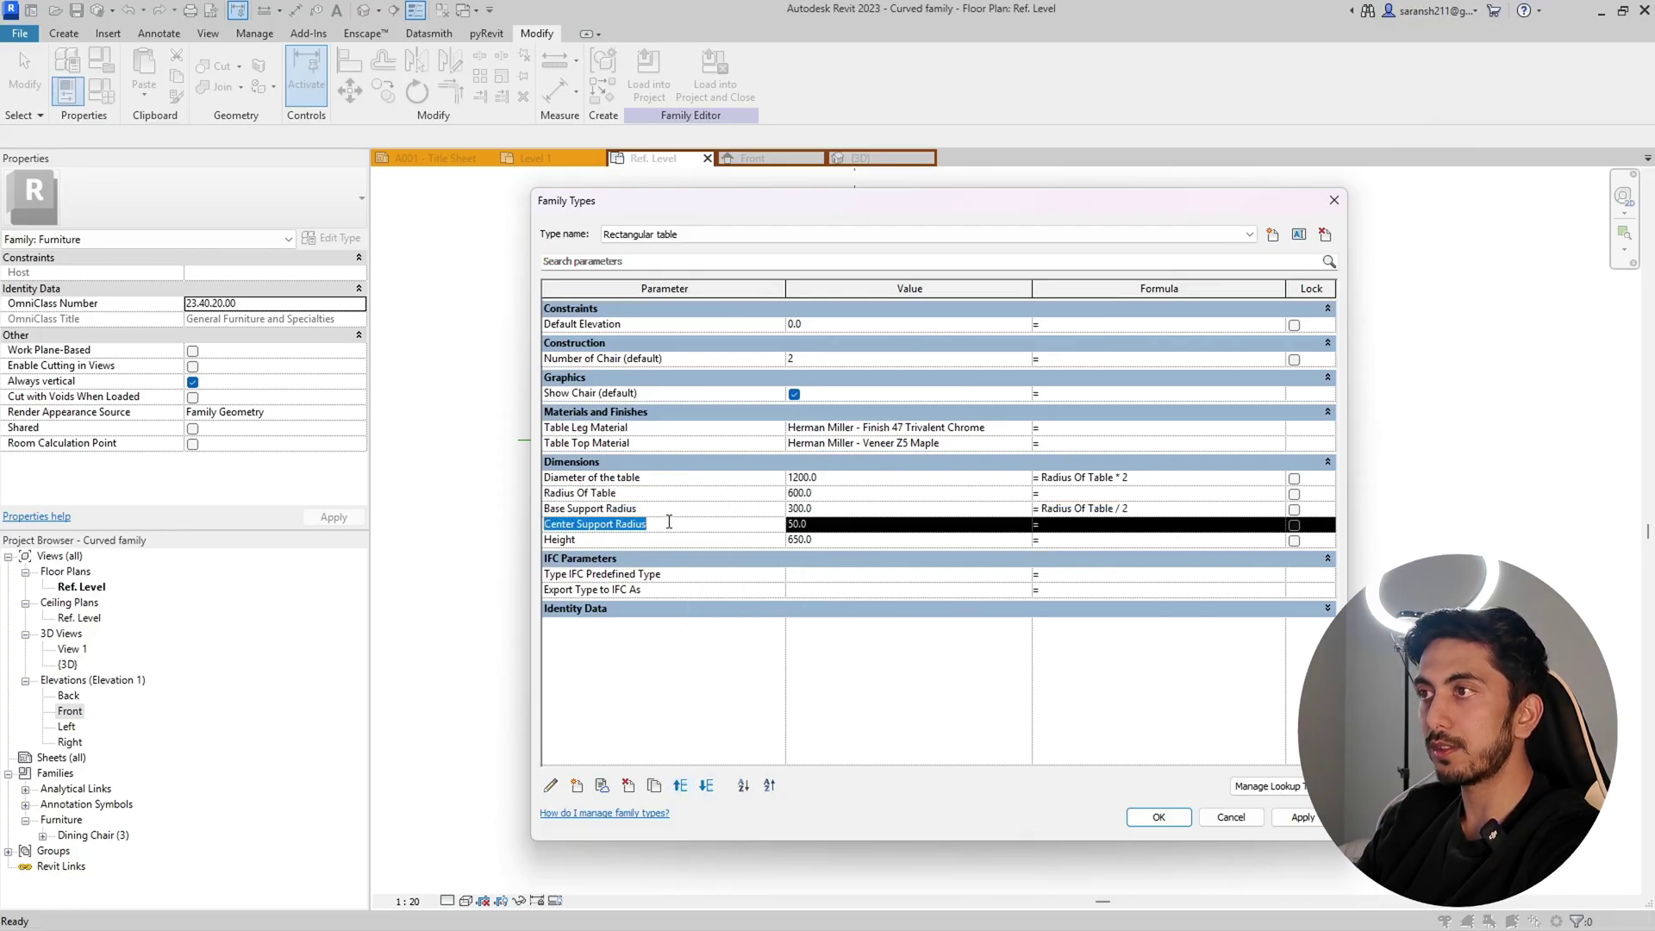
left_click(673, 509)
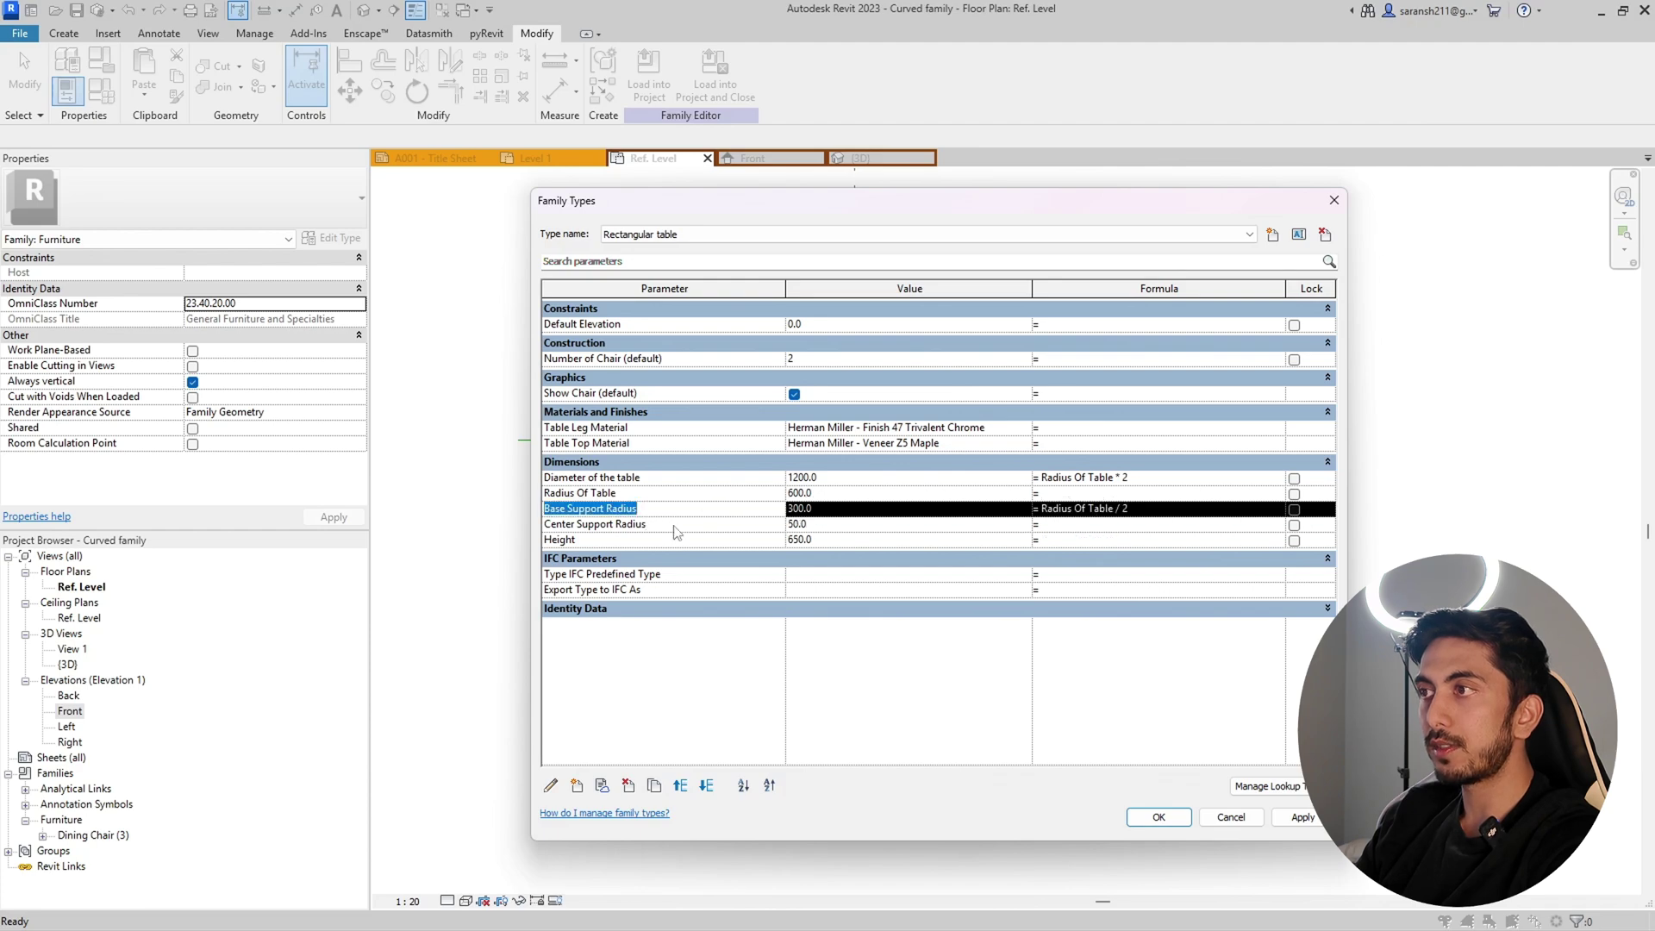
left_click(676, 527)
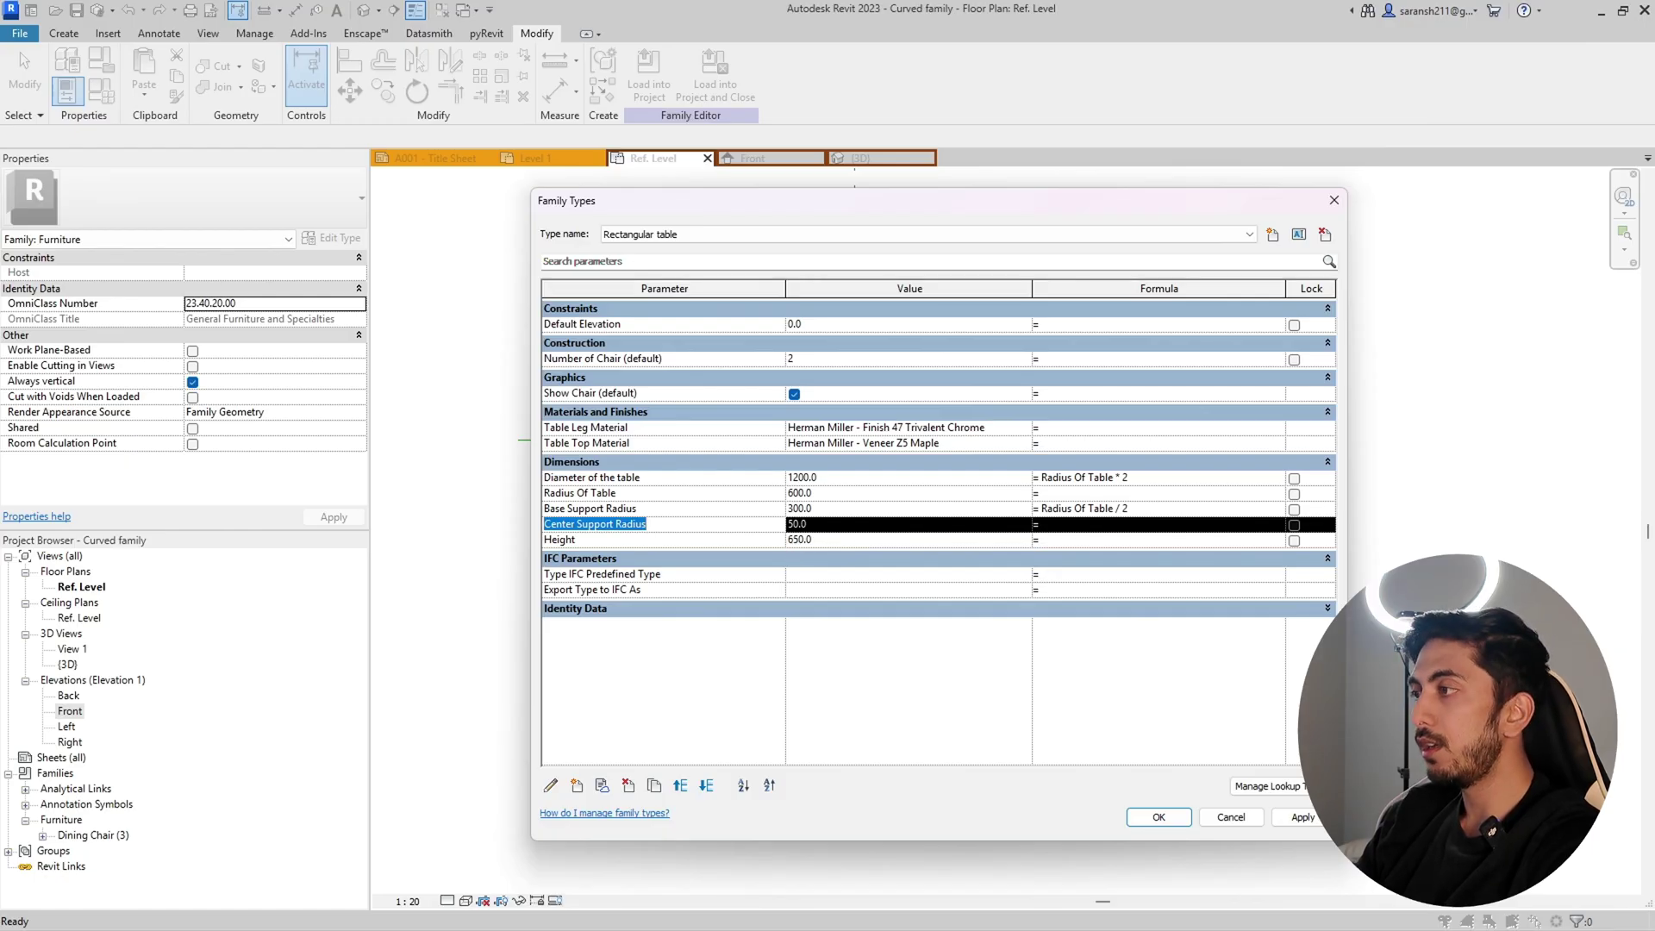
left_click(1300, 817)
left_click(1186, 823)
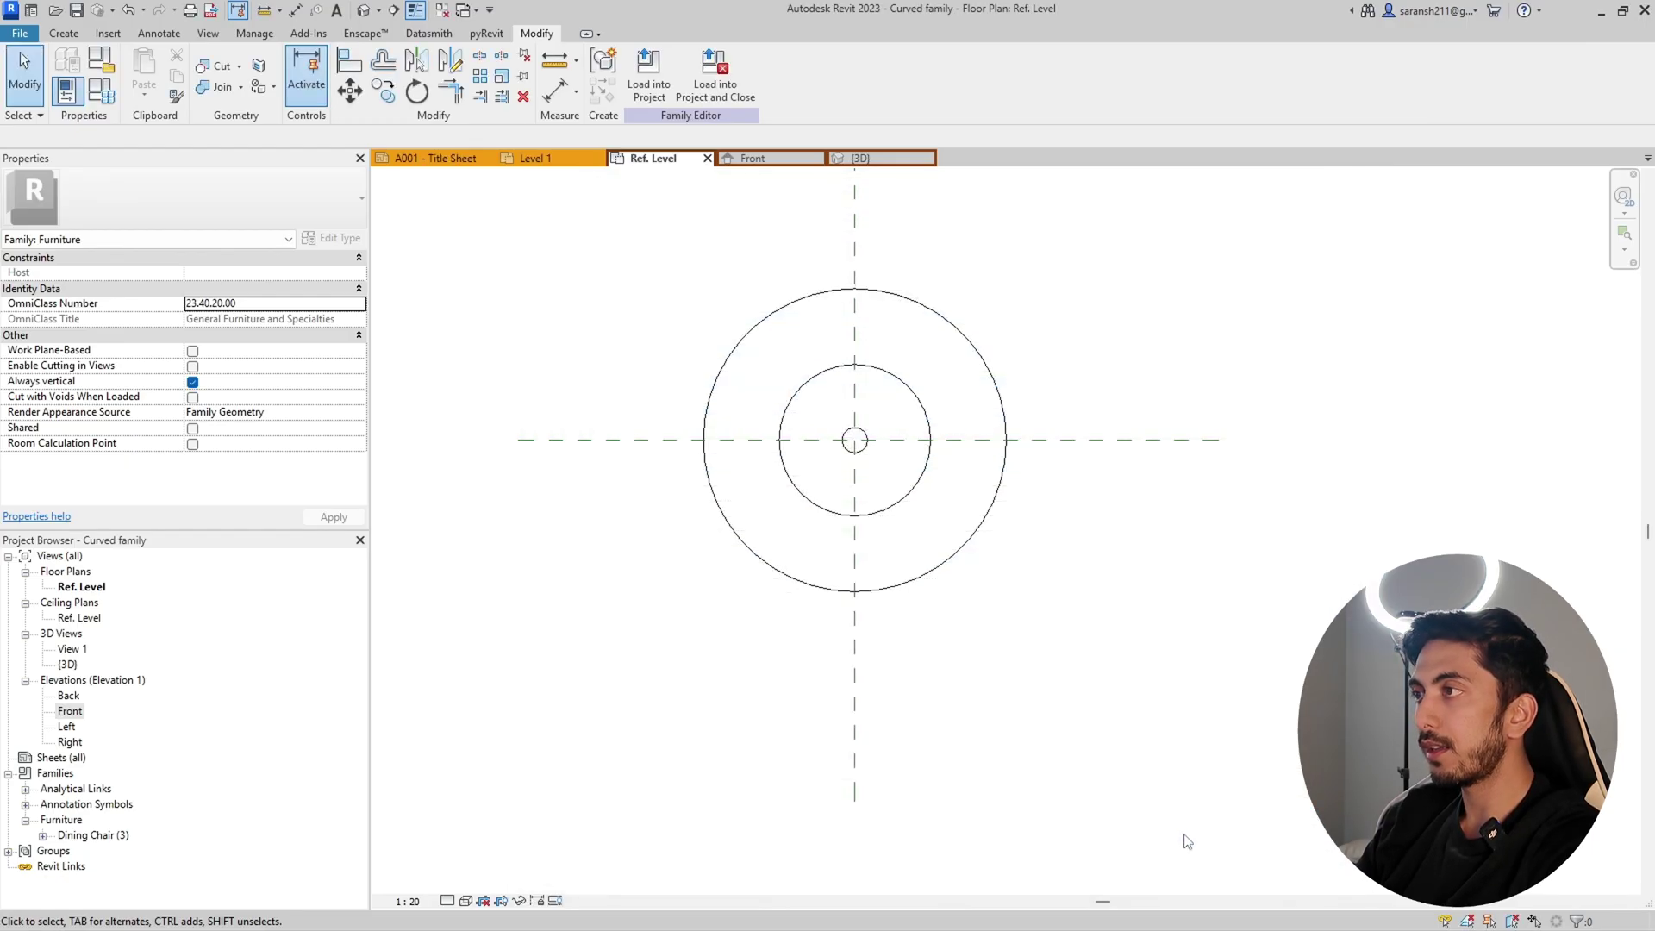
Step: In the 3D view, set the Diameter of the table parameter to 2000 and apply it with the table in sight
left_click(880, 162)
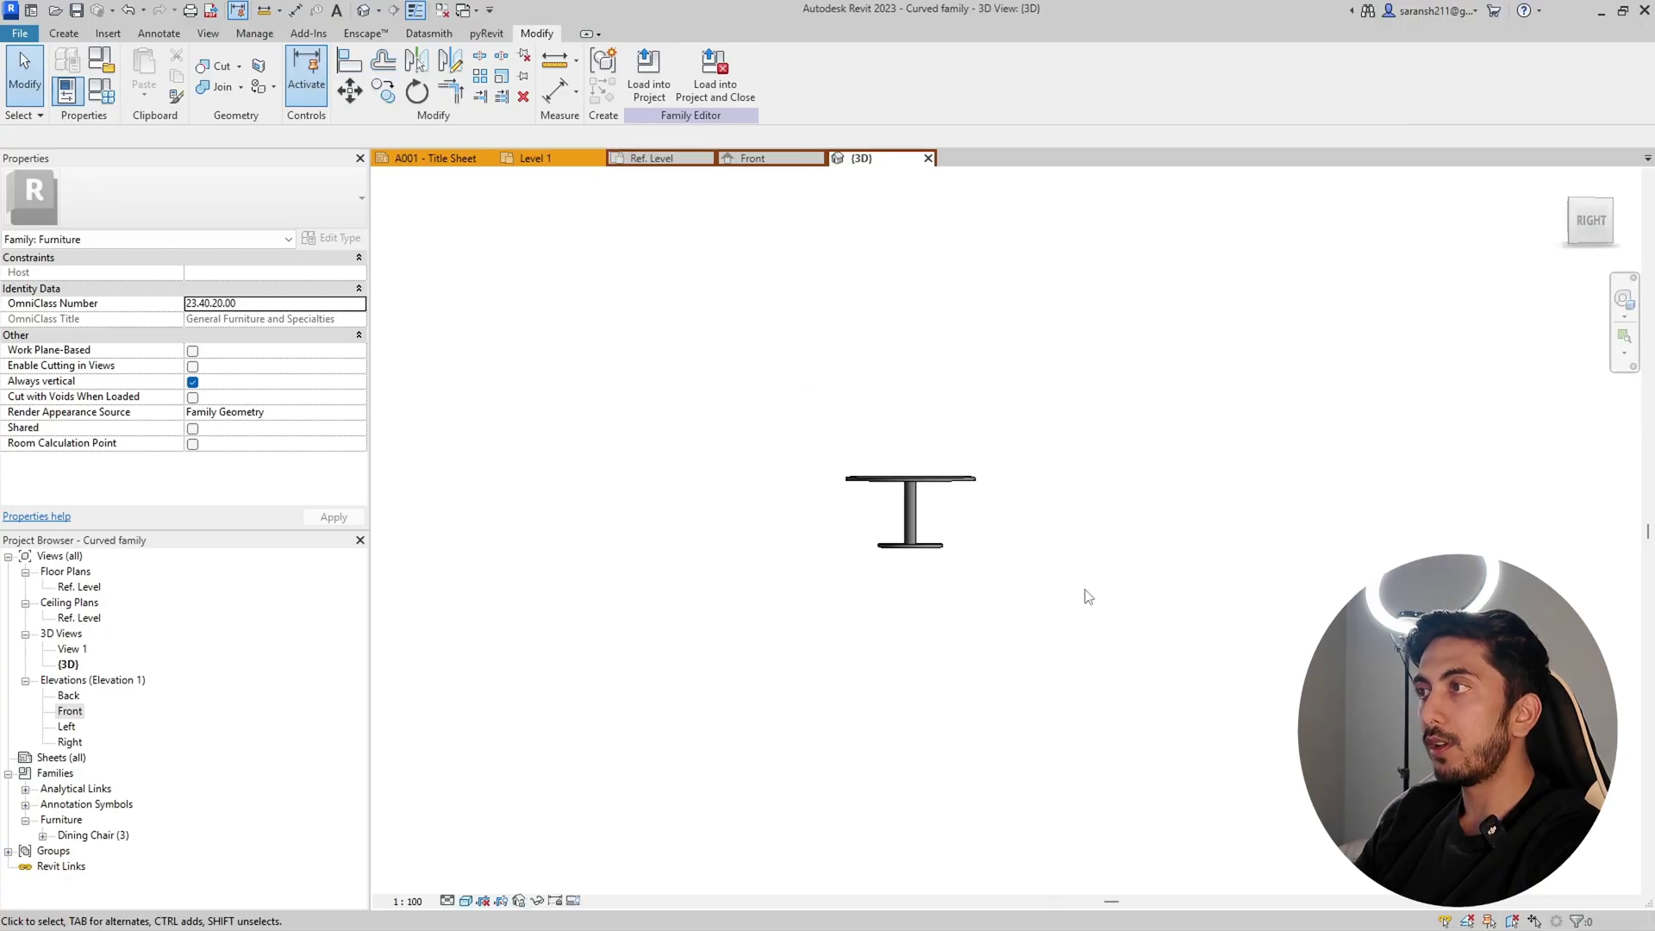
scroll(1084, 590, "down", 2)
middle_click_drag(1034, 543, 1123, 455, "shift")
scroll(1123, 456, "up", 4)
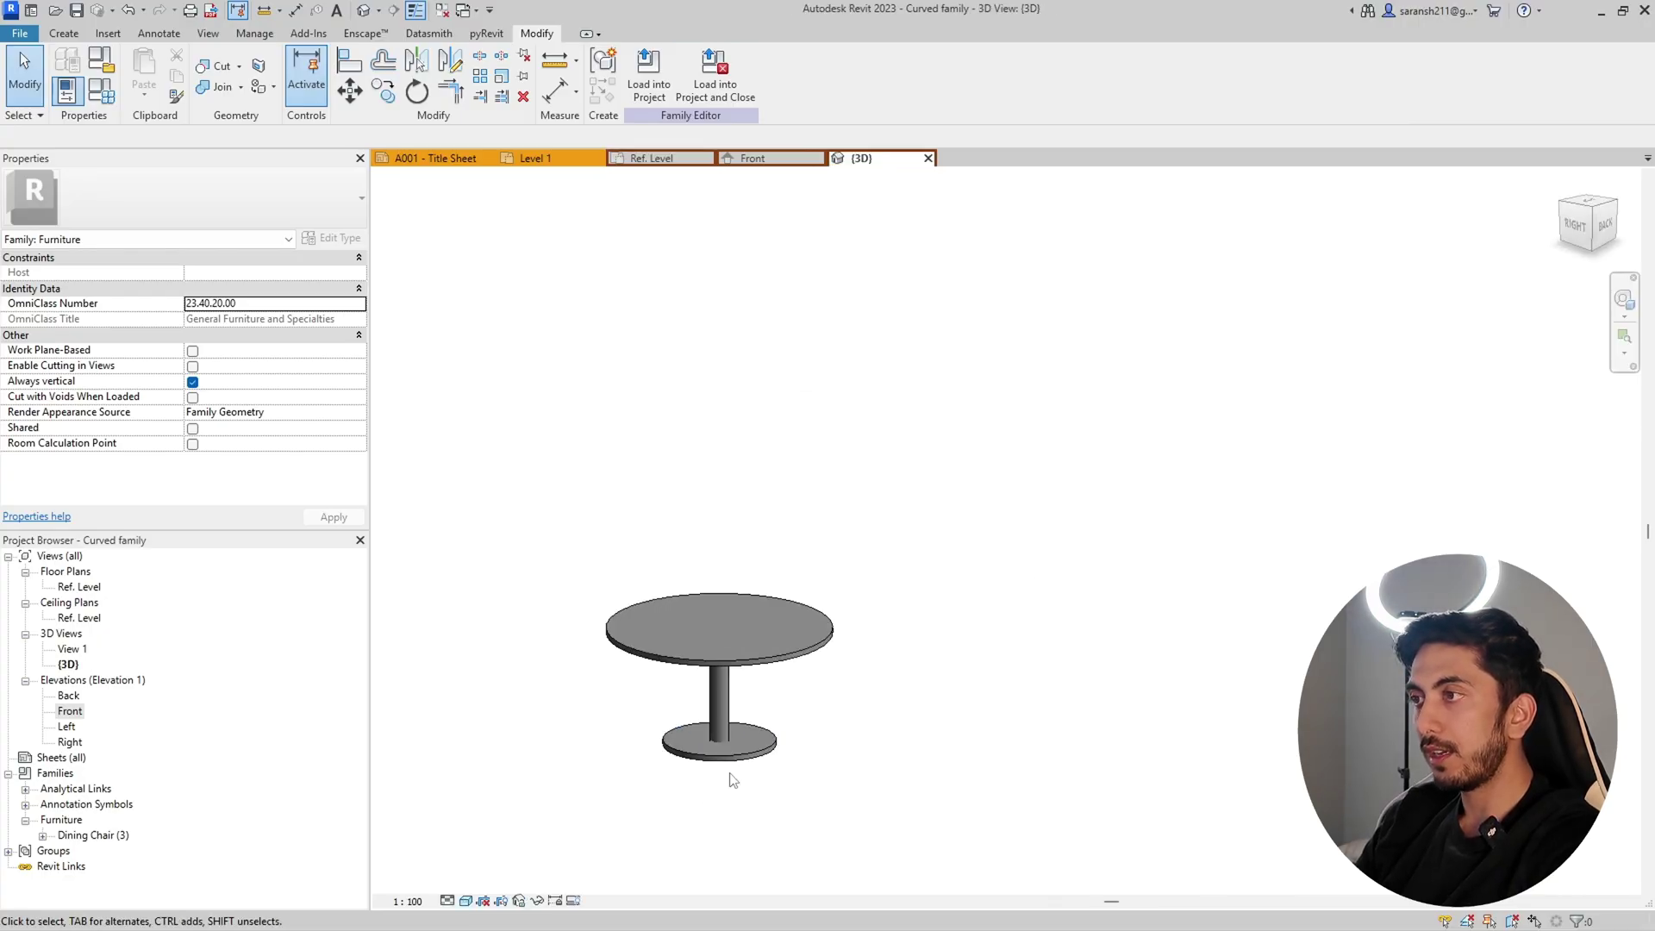
scroll(598, 794, "up", 2)
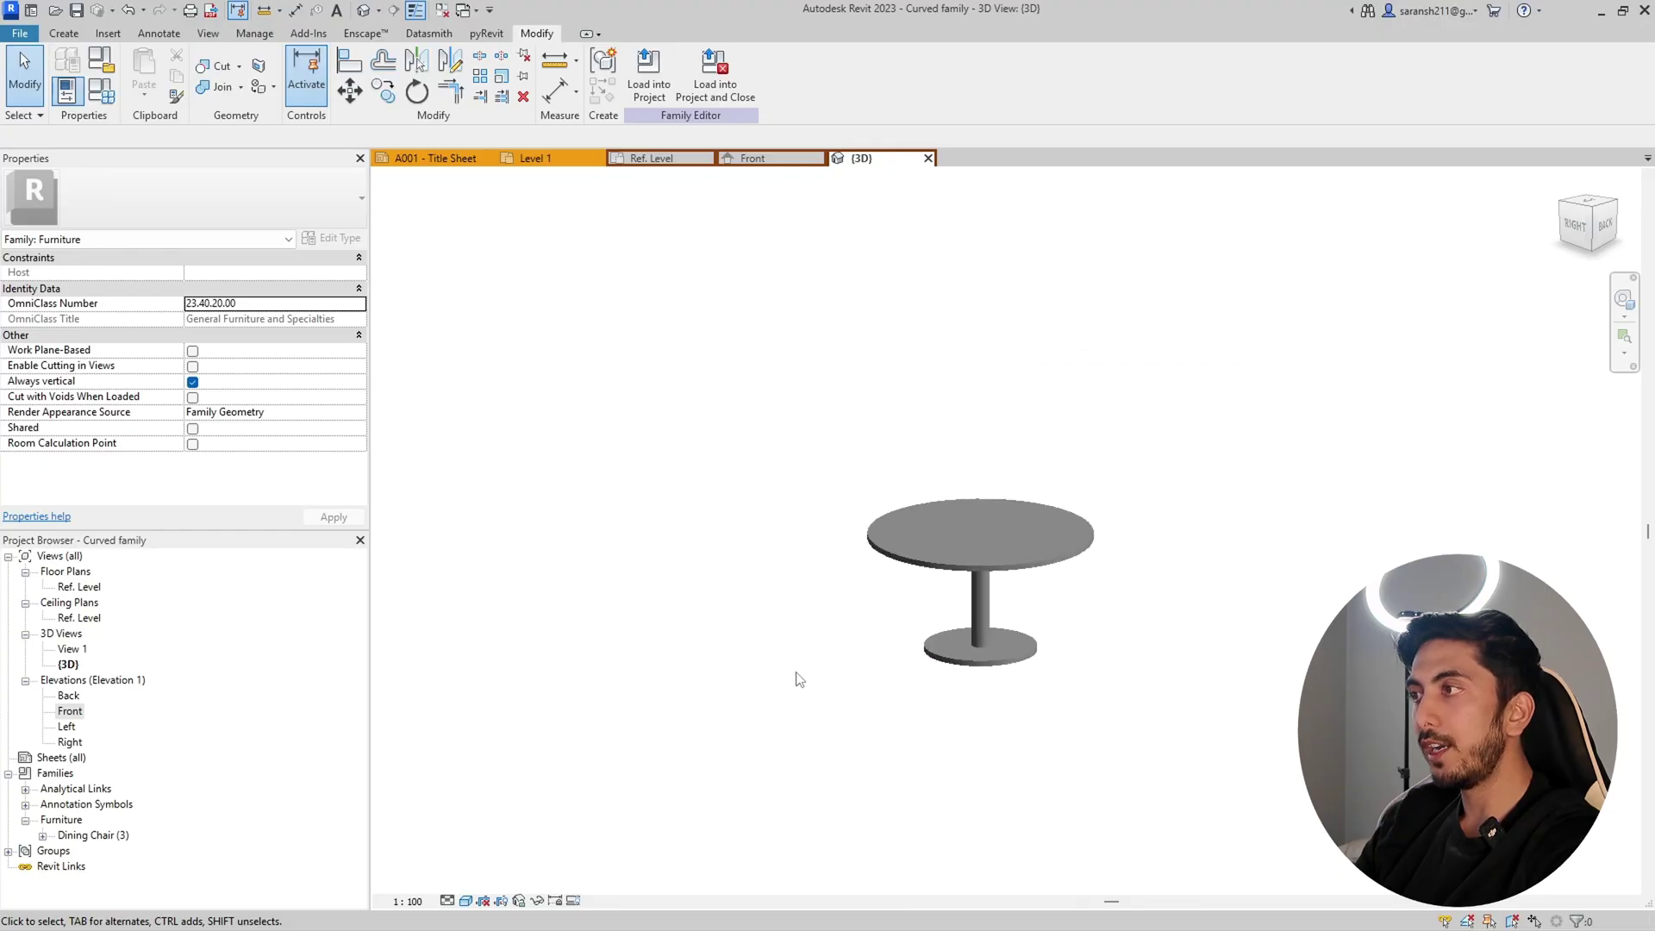
left_click(101, 101)
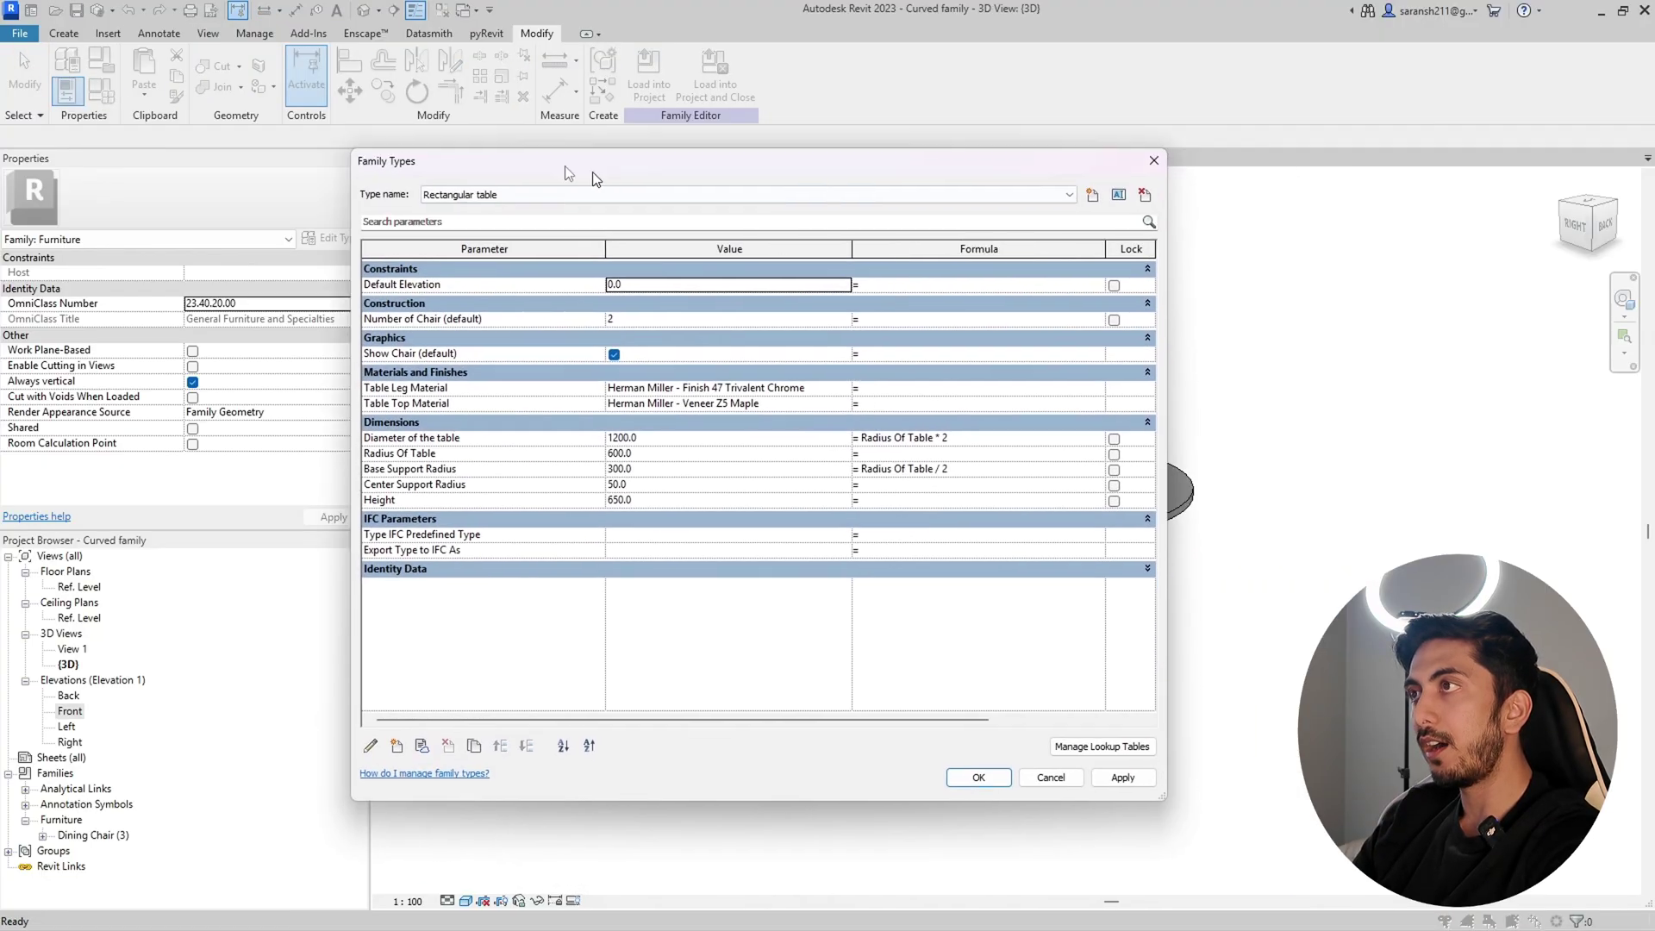
left_click_drag(765, 170, 246, 116)
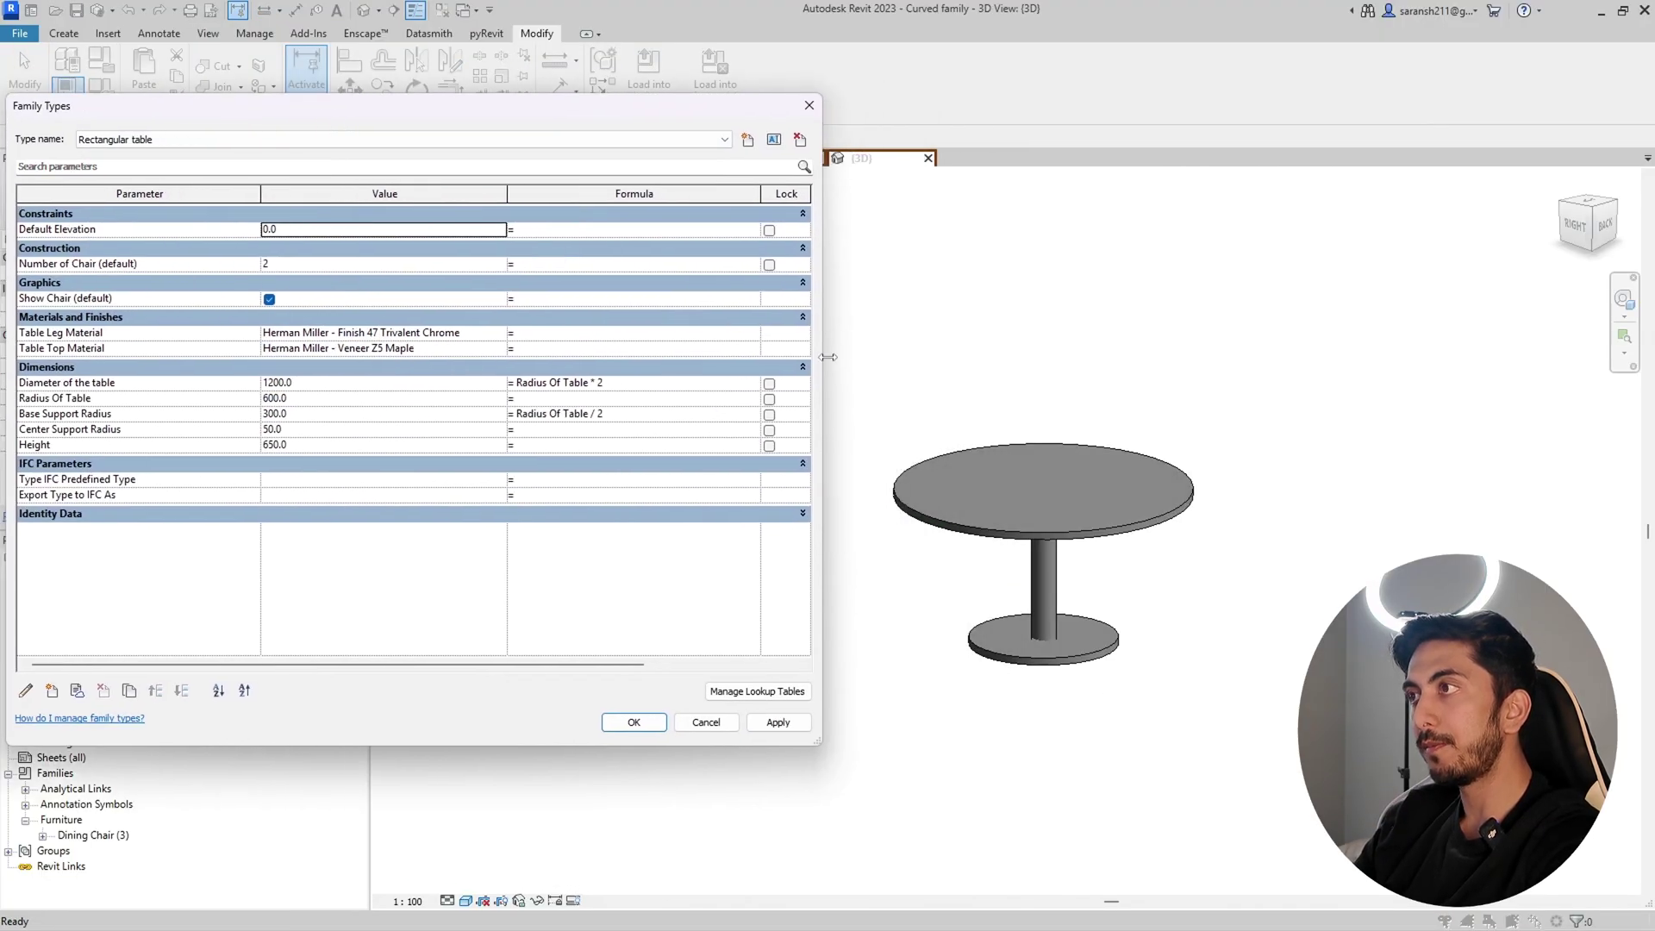
left_click_drag(821, 362, 523, 404)
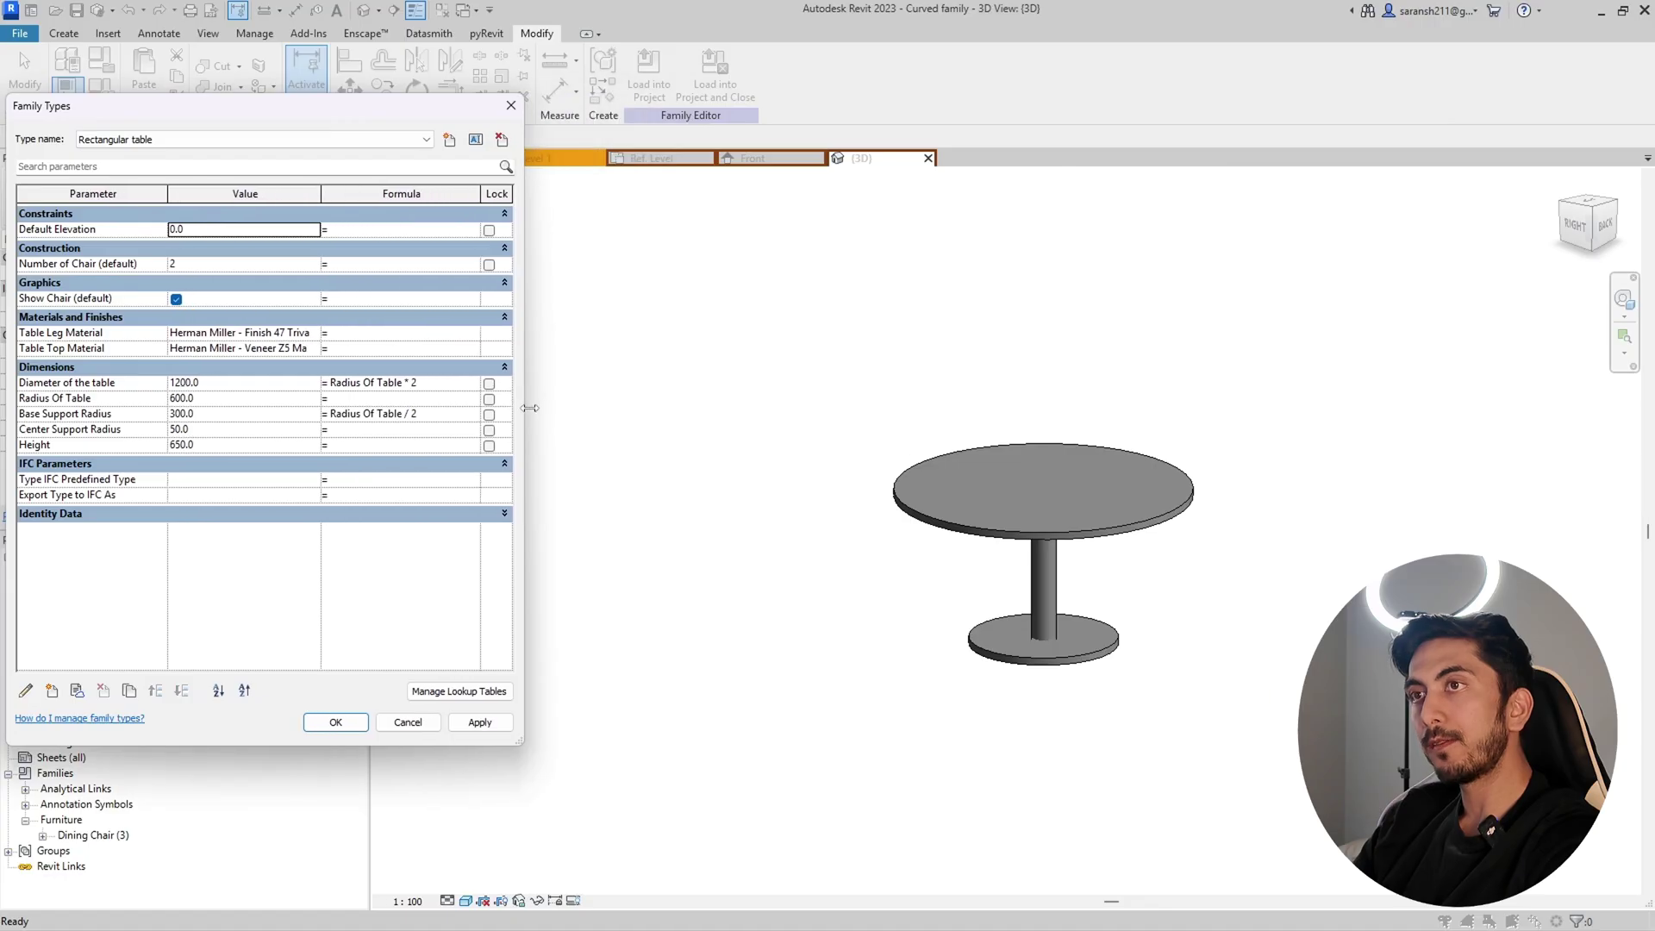
left_click(220, 384)
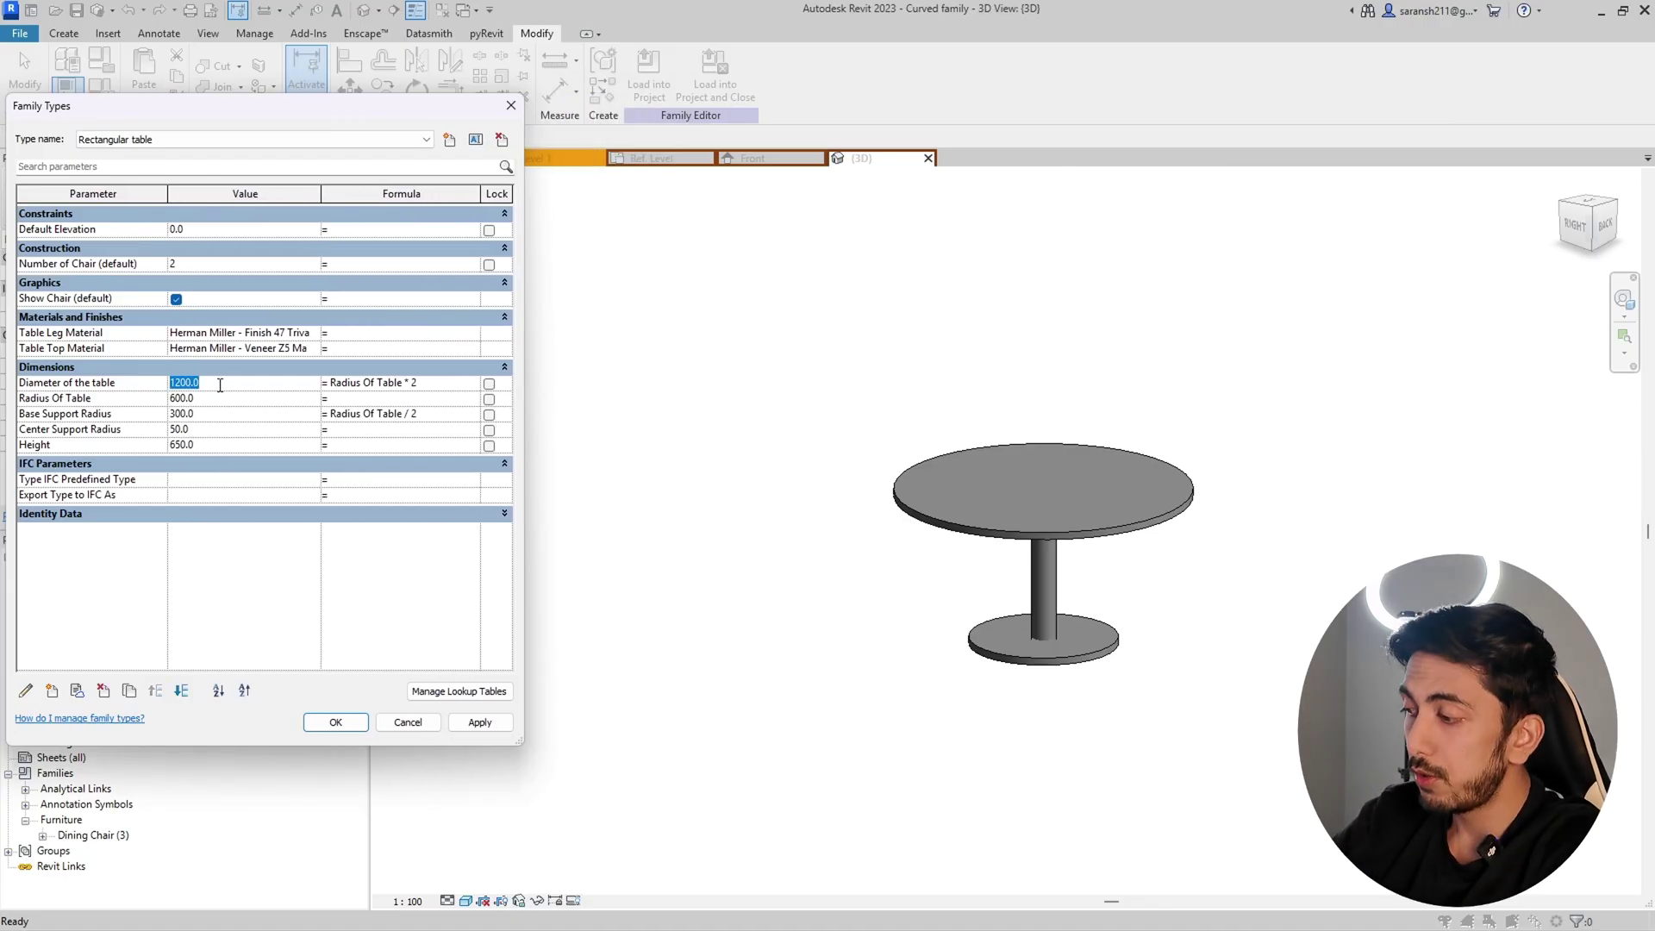
type("2")
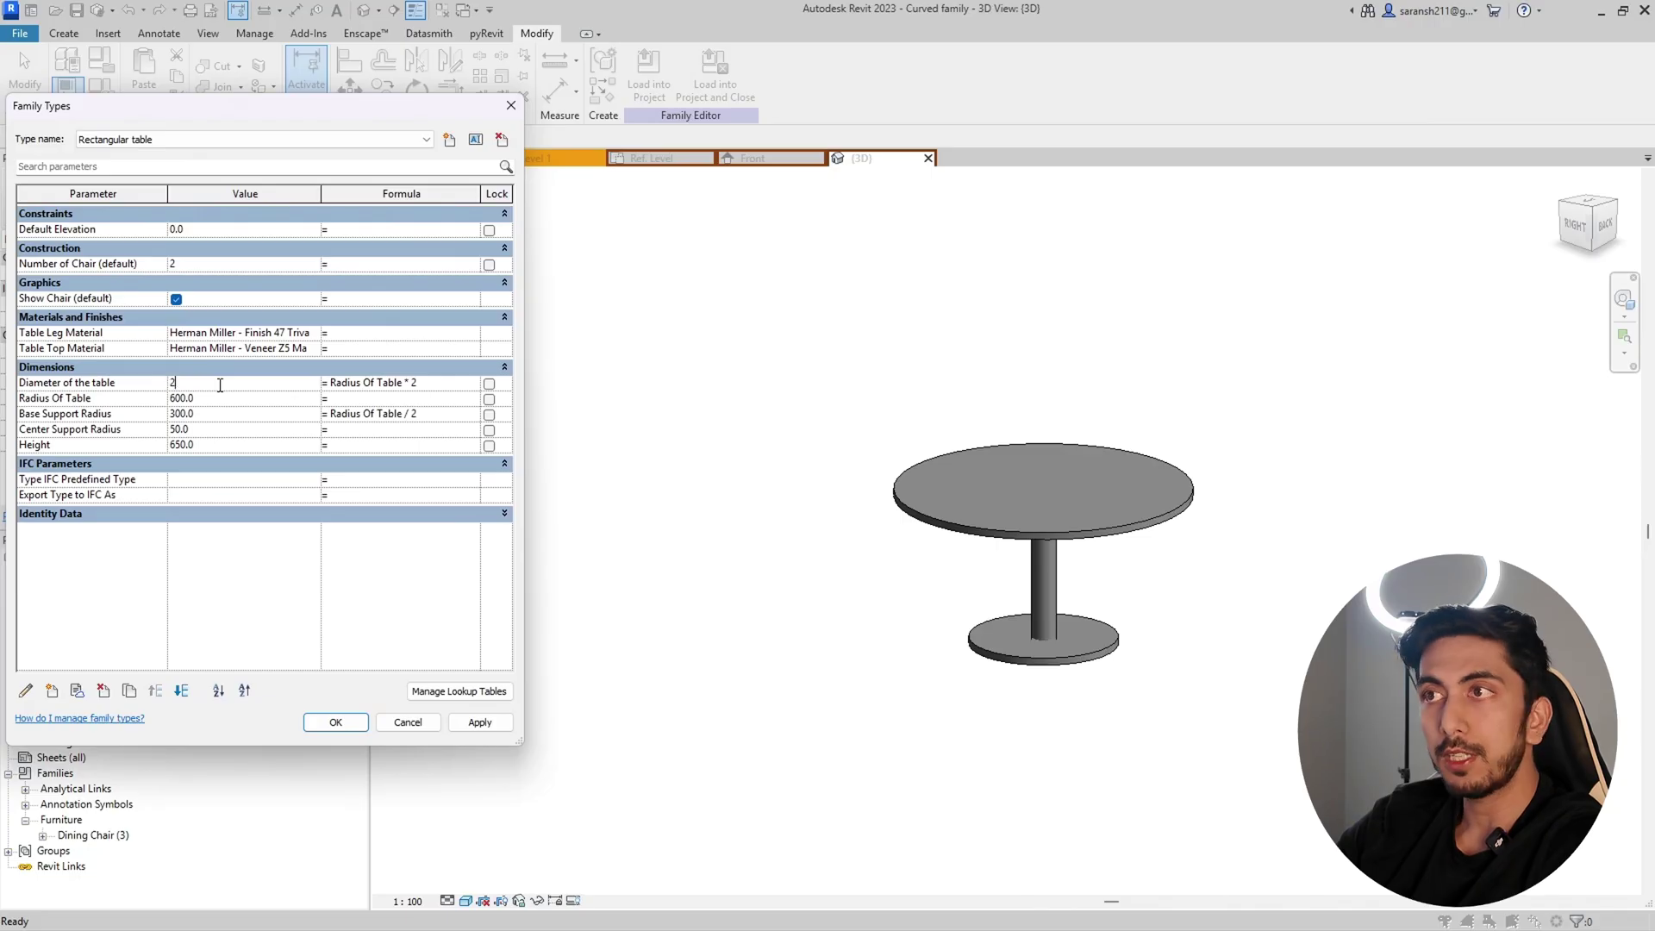
type("000")
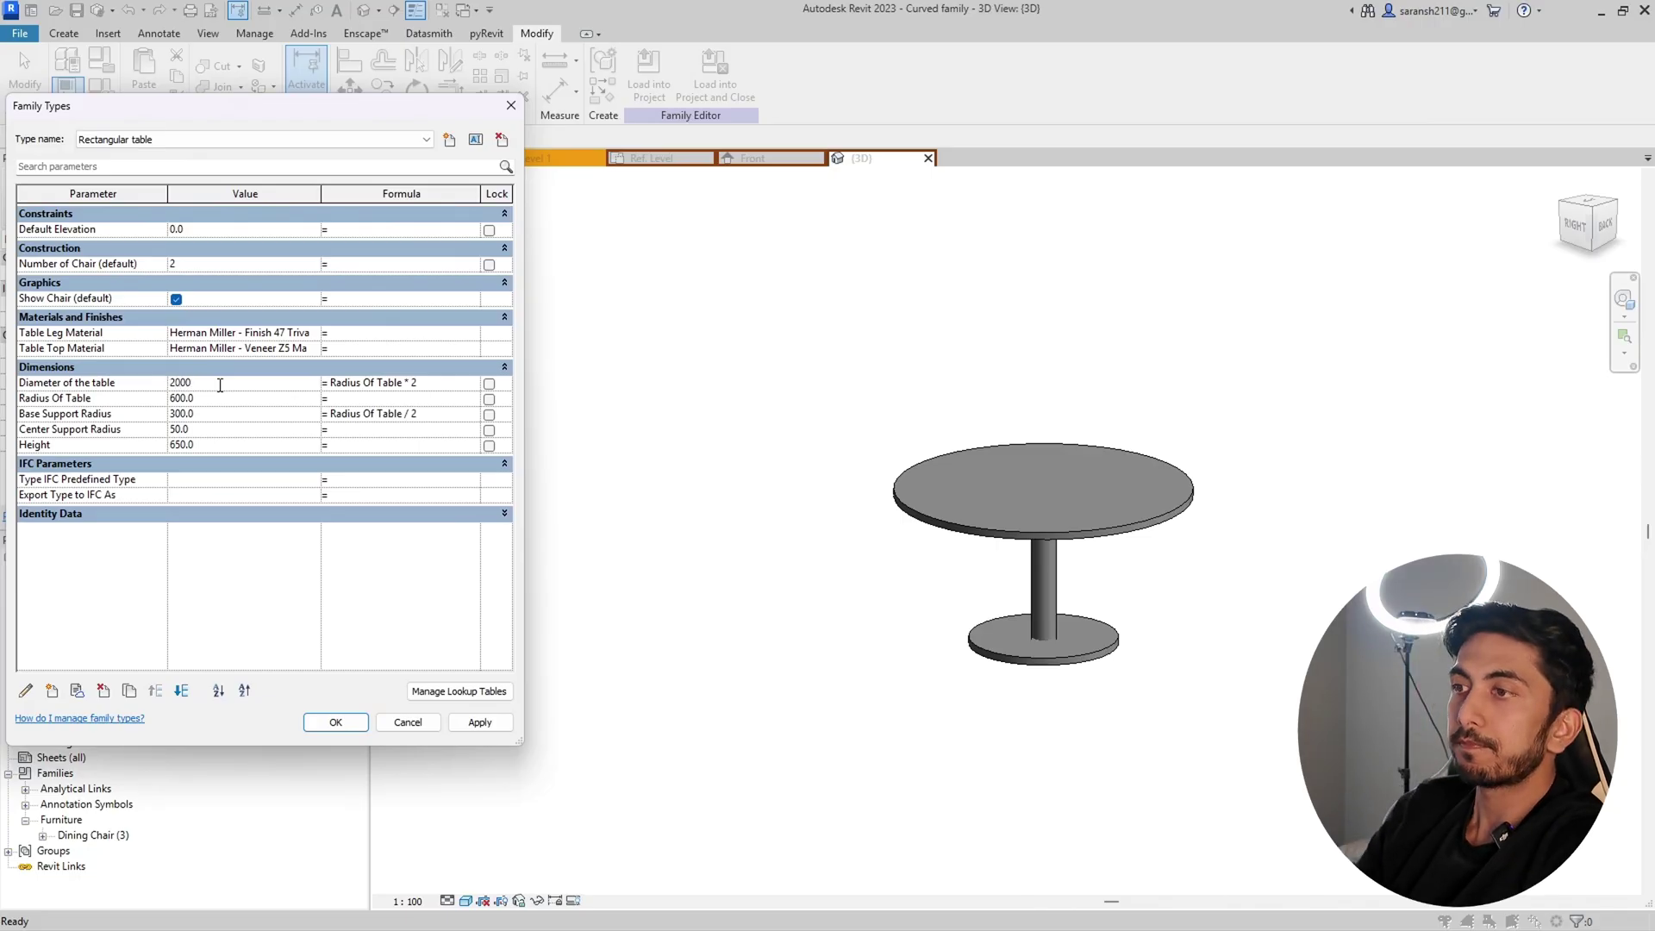
left_click(469, 725)
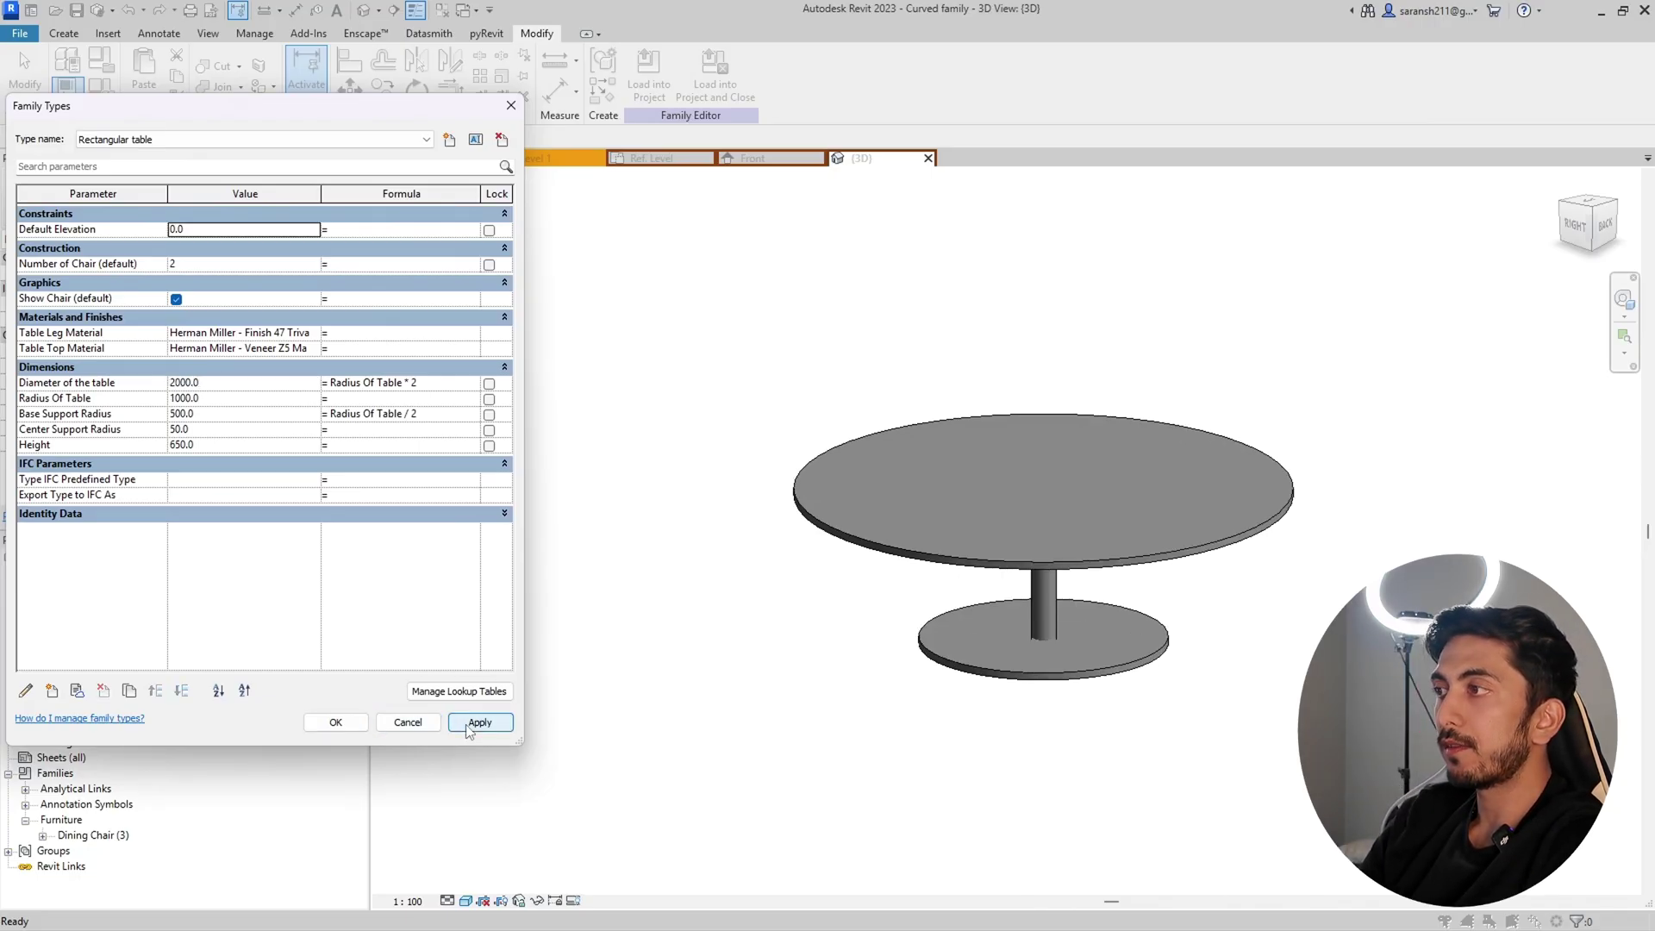